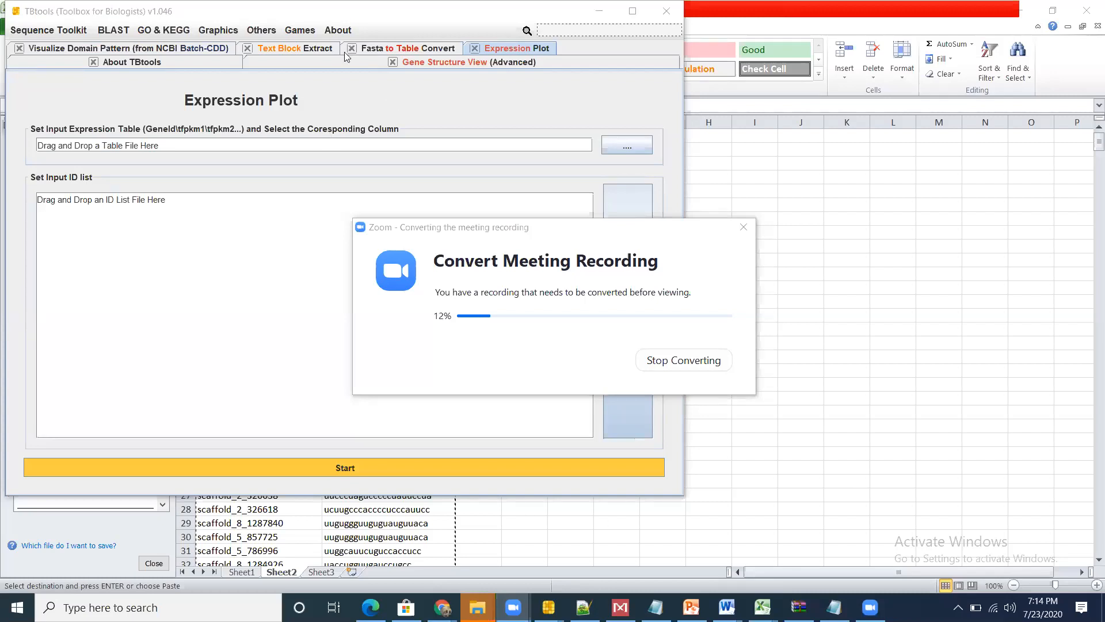
Step: Copy the entire FASTA output of the Fasta to Table Convert tool
click(172, 56)
click(281, 50)
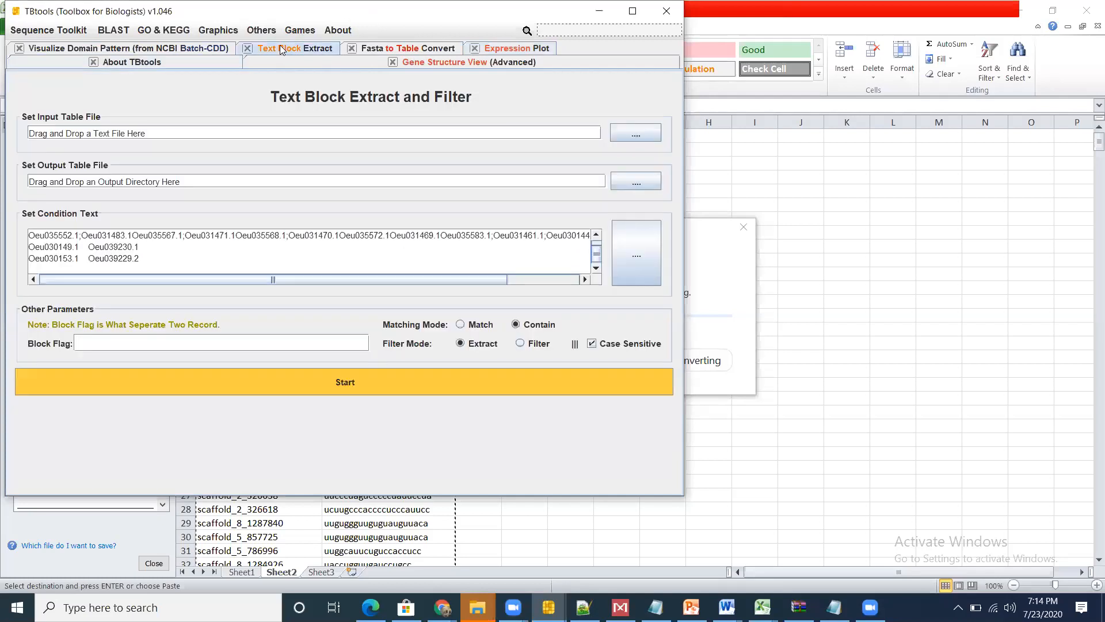
click(407, 48)
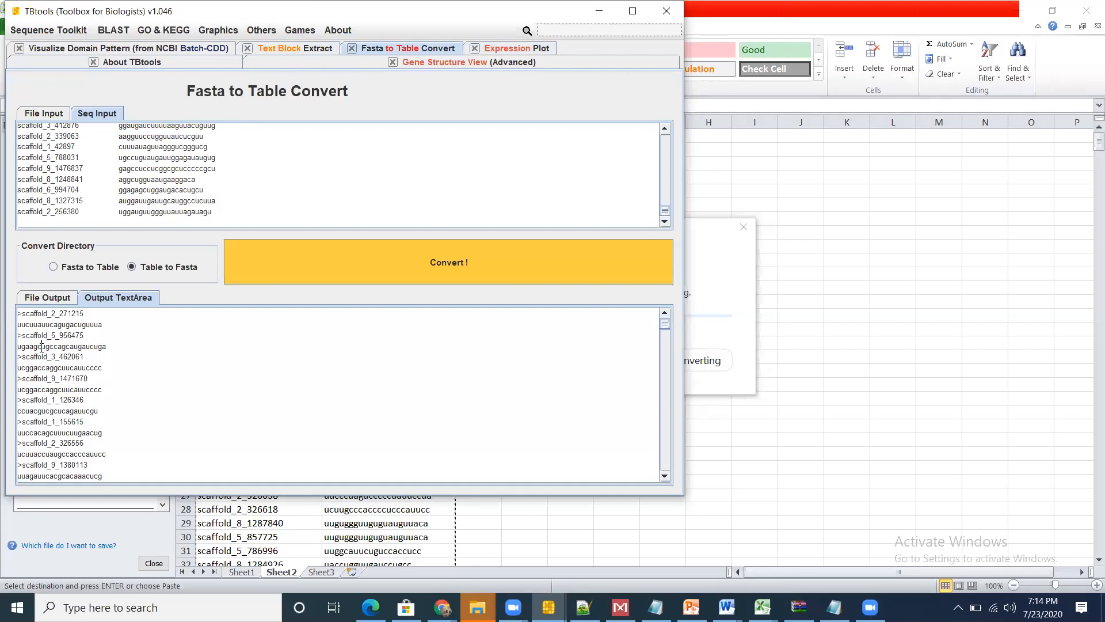
key(ctrl+a)
key(ctrl+c)
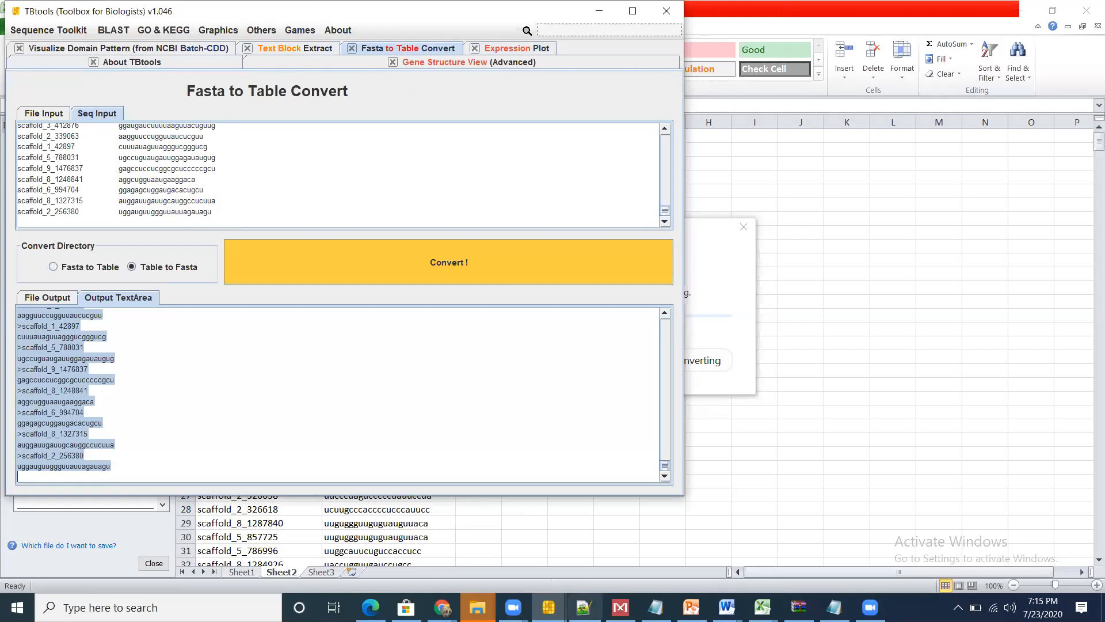
Step: Paste the copied FASTA sequences into a new Notepad++ document
click(2, 12)
click(10, 23)
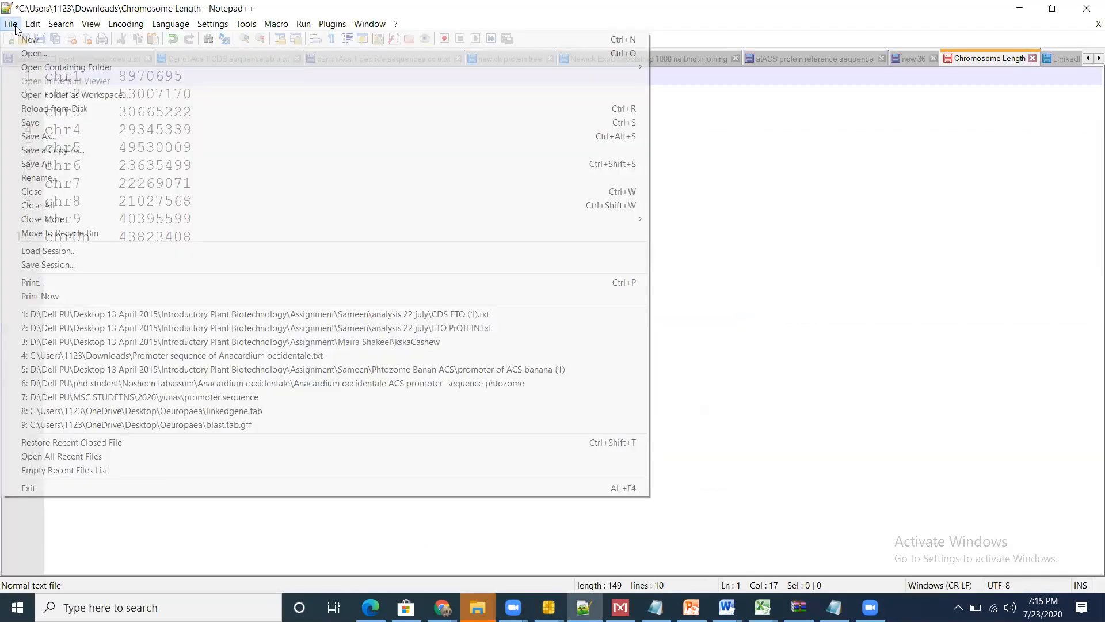
click(26, 40)
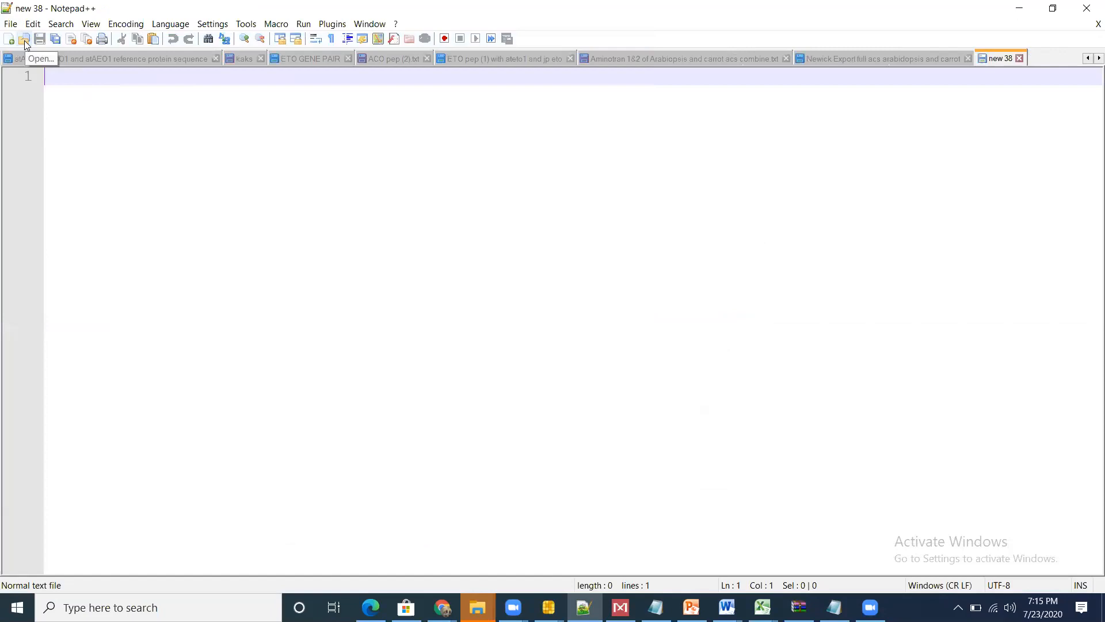
key(ctrl+v)
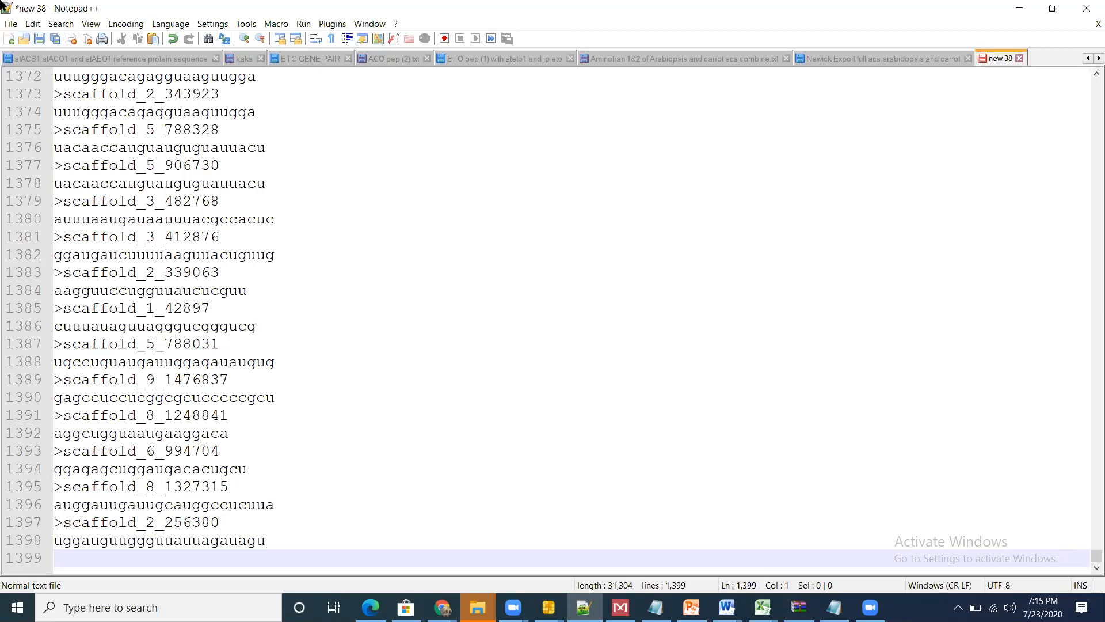
Step: Start saving the sequences as a new file and browse from Dell PU\phd student on drive D: to the student's C Maxima subfolder
click(11, 23)
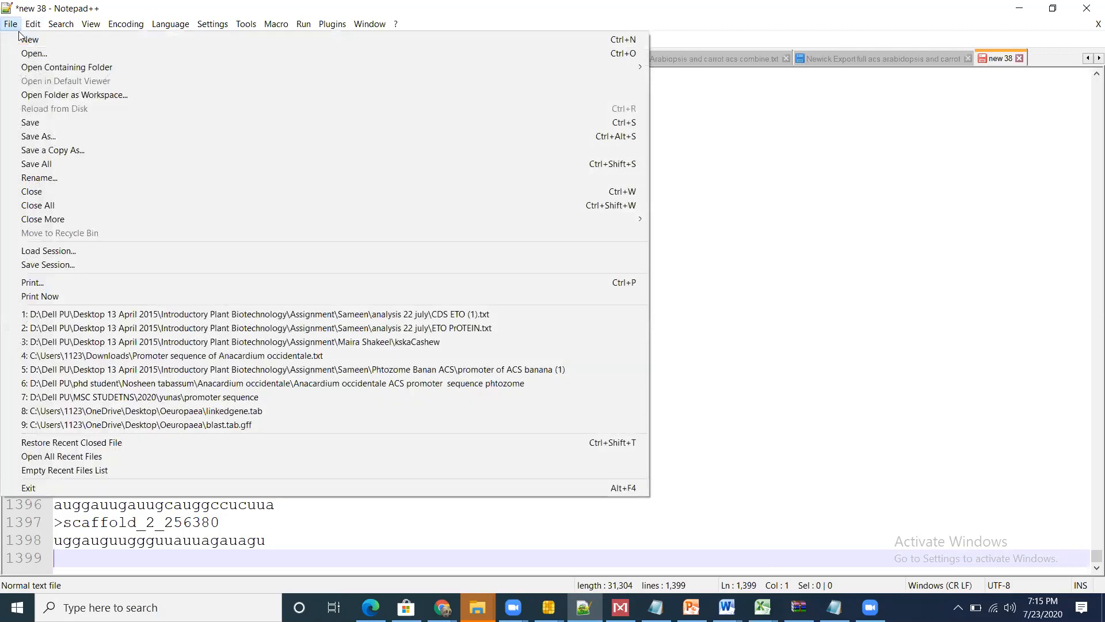
click(58, 137)
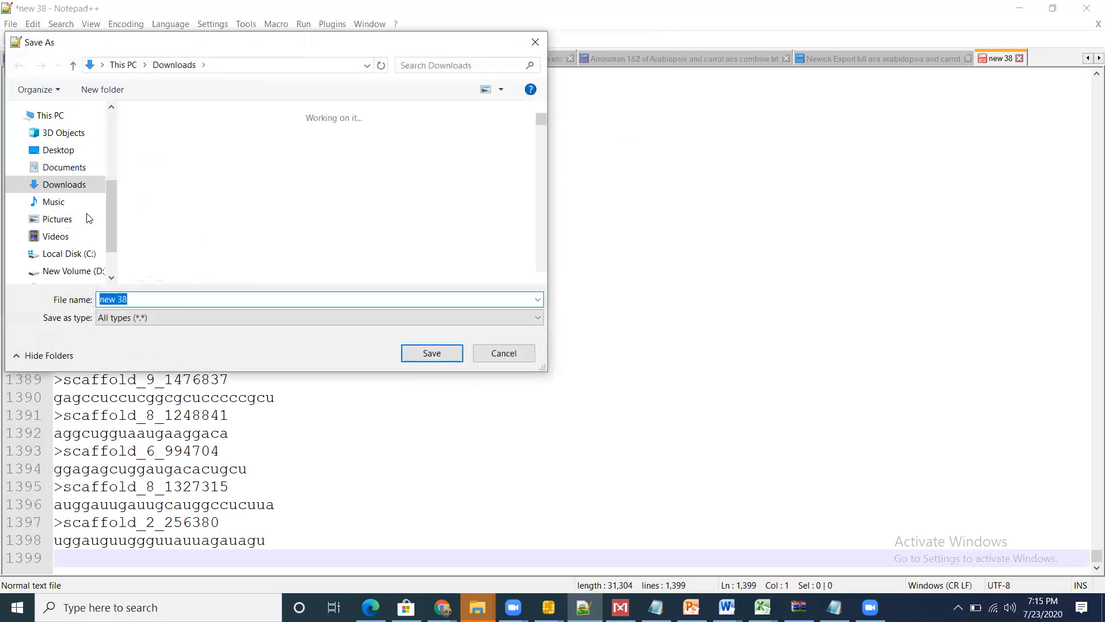
click(89, 275)
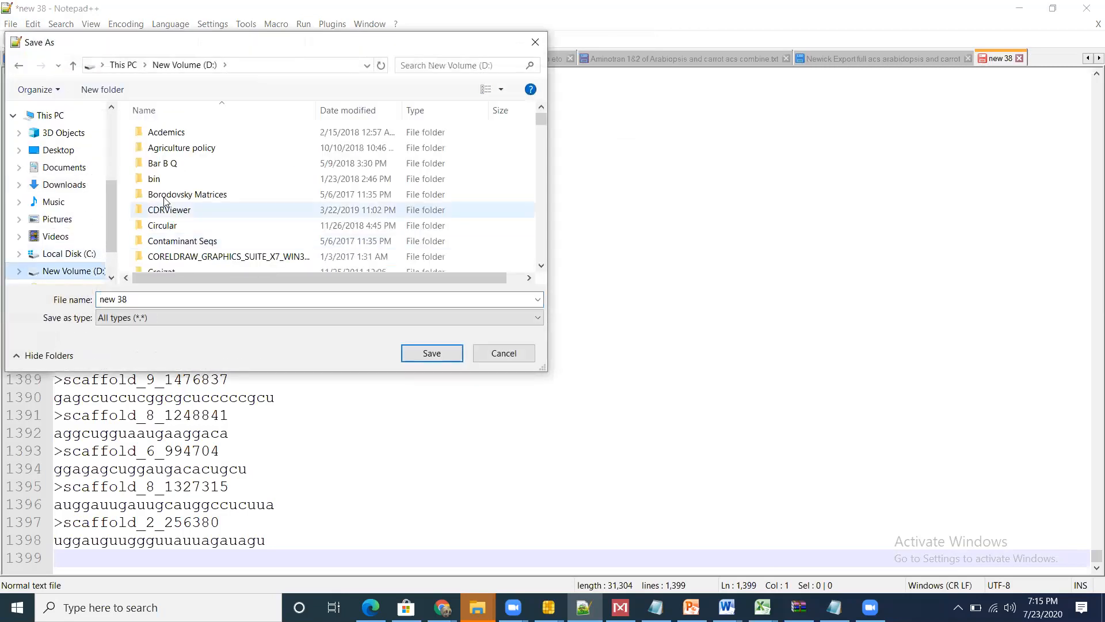
click(165, 196)
key(d)
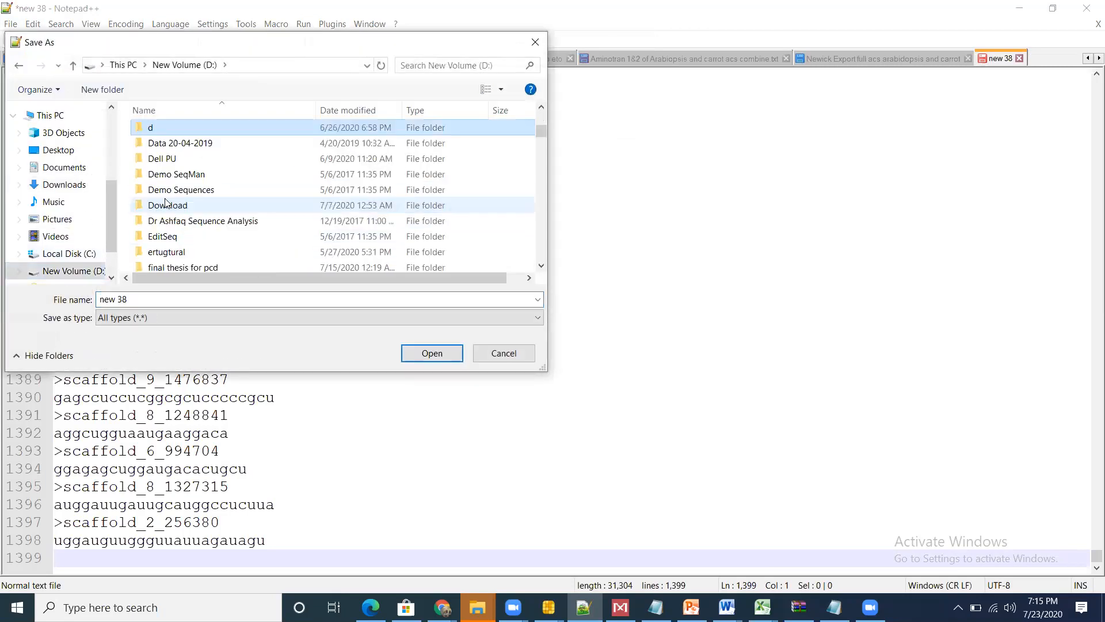
double_click(173, 159)
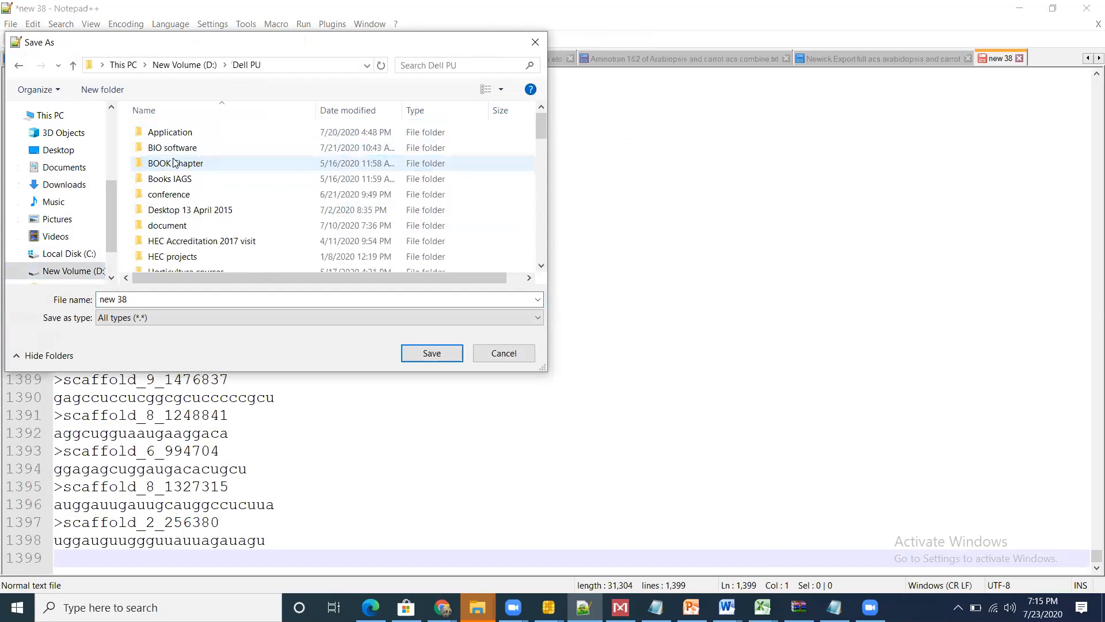
click(187, 213)
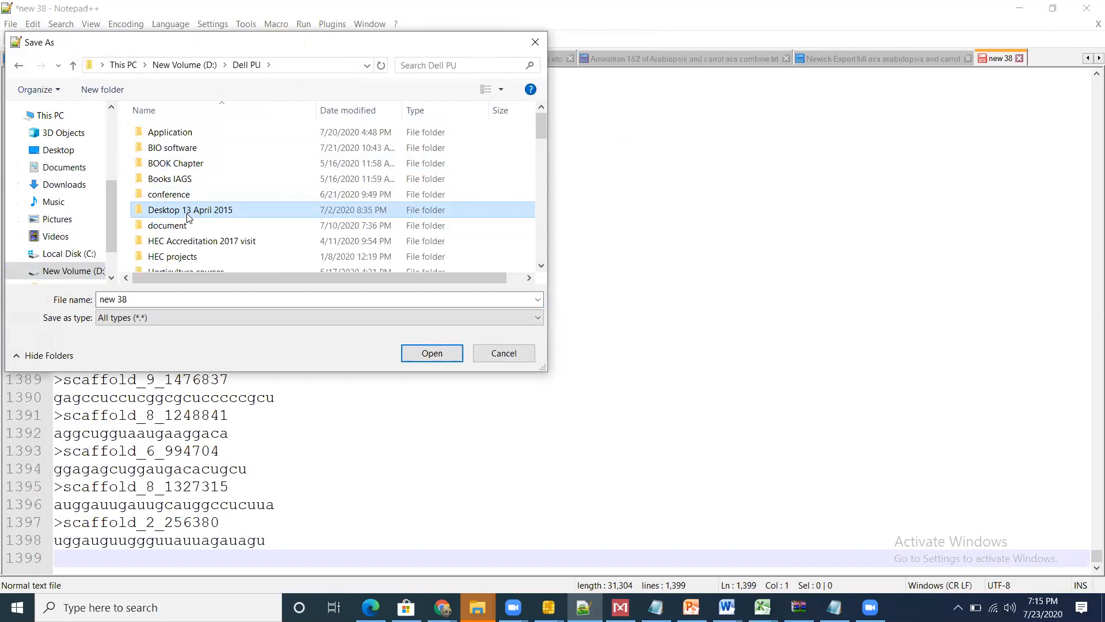
key(Down)
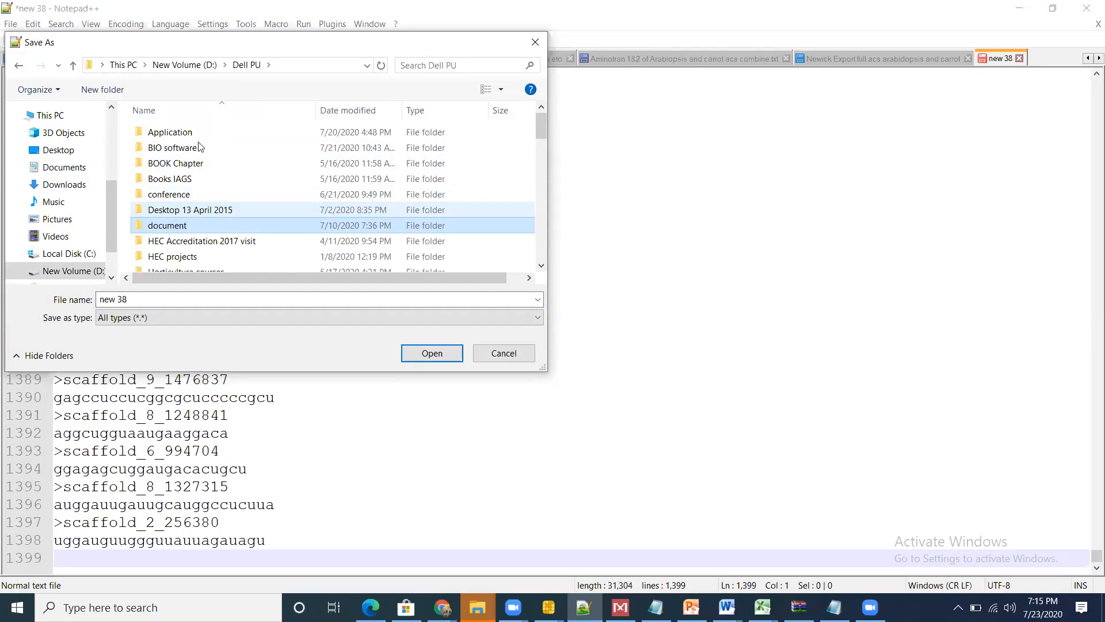
key(p)
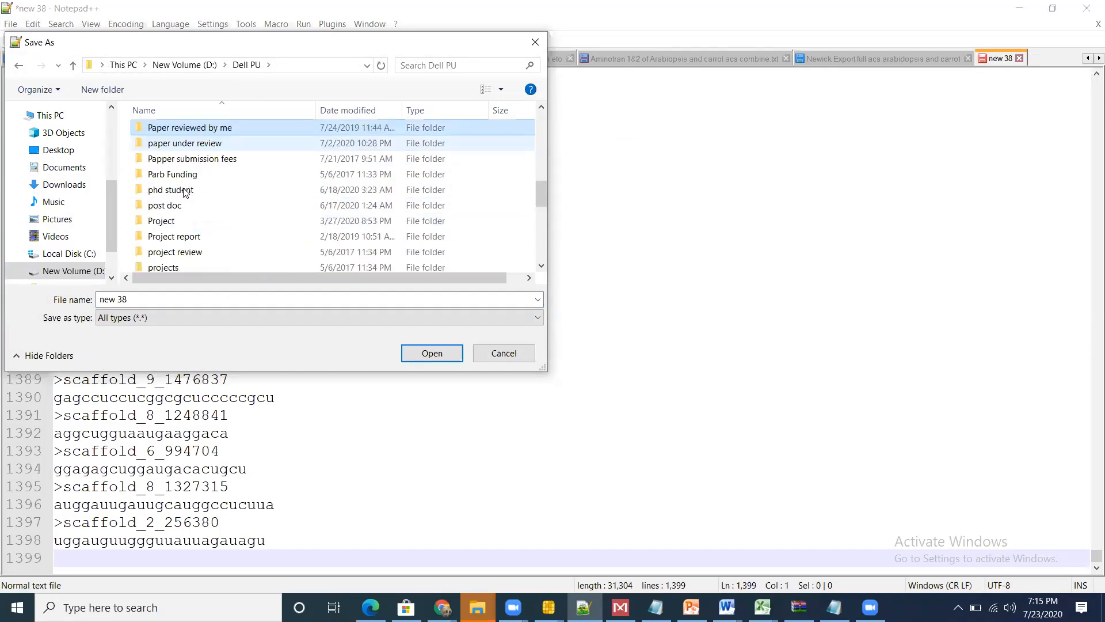
double_click(184, 192)
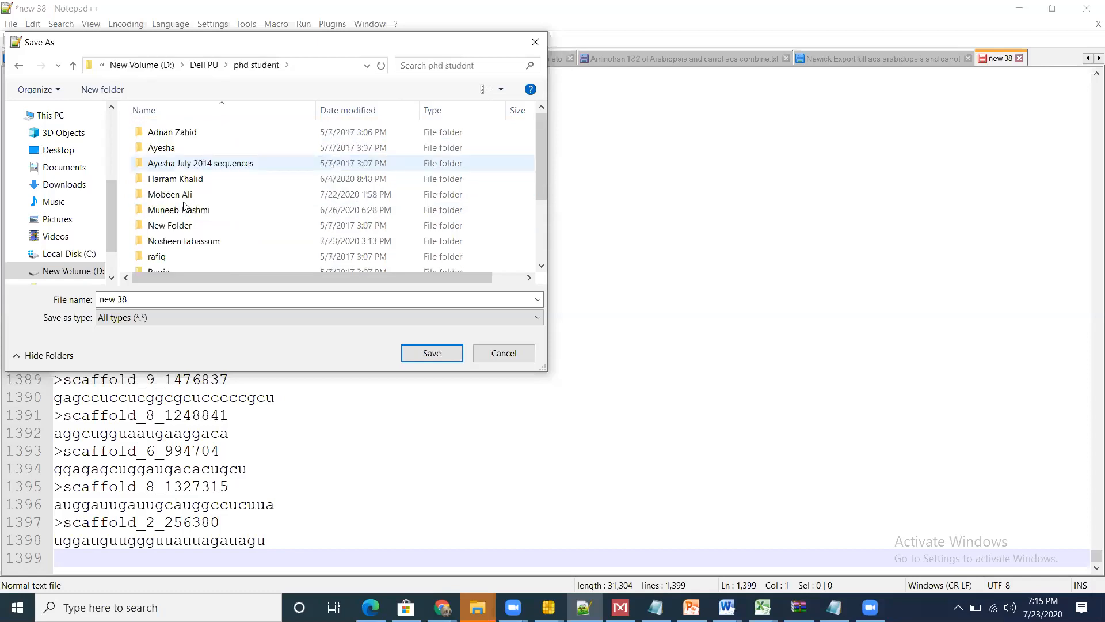
double_click(186, 195)
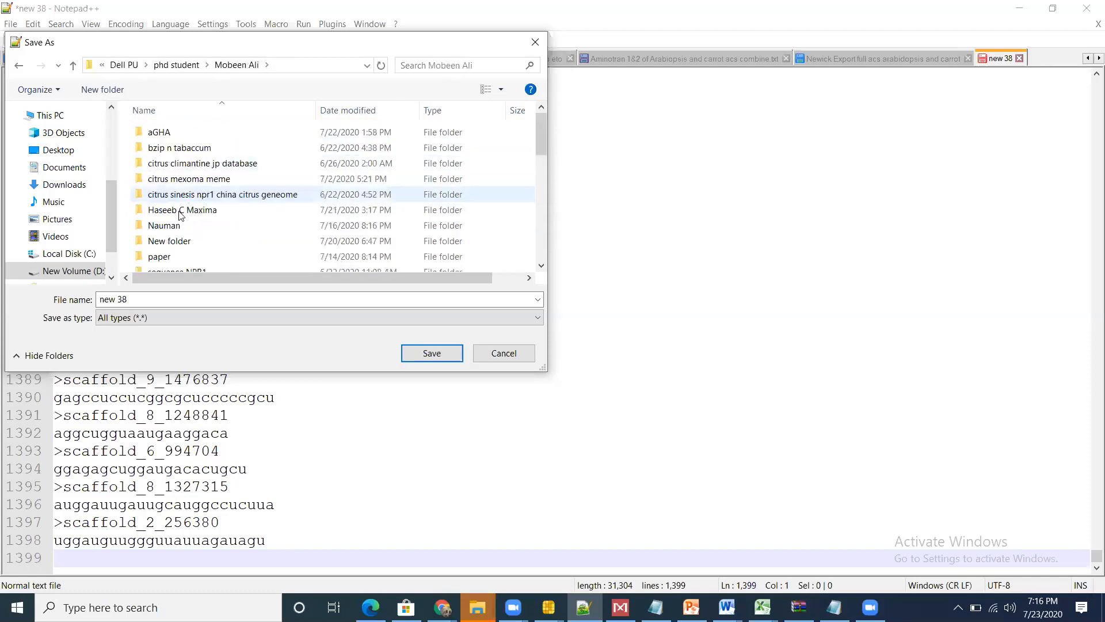
double_click(189, 211)
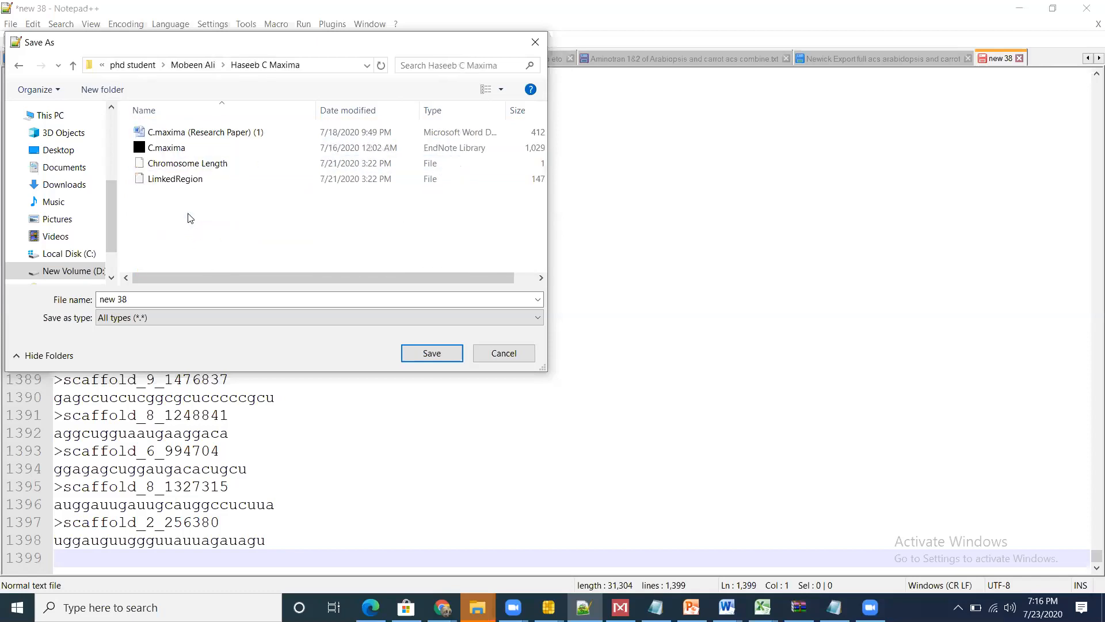
Step: Name the new sequence file miRNA
click(192, 302)
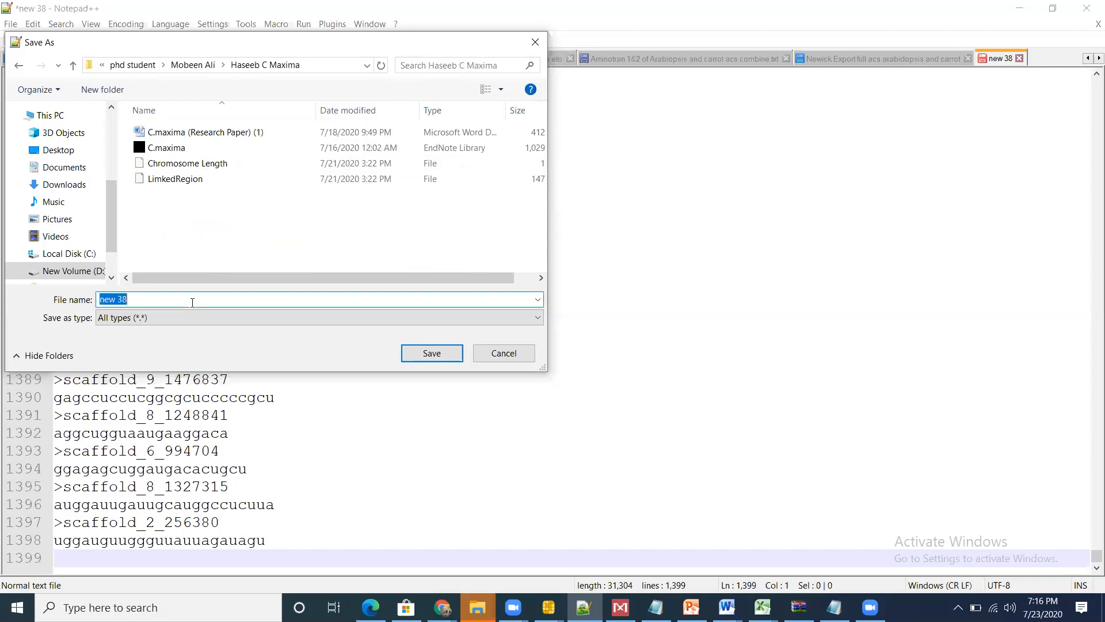
text(mo)
key(BackSpace)
text(iRNA)
Step: Switch to the GEO record GSE74434 in Chrome and examine its full list of samples
click(442, 608)
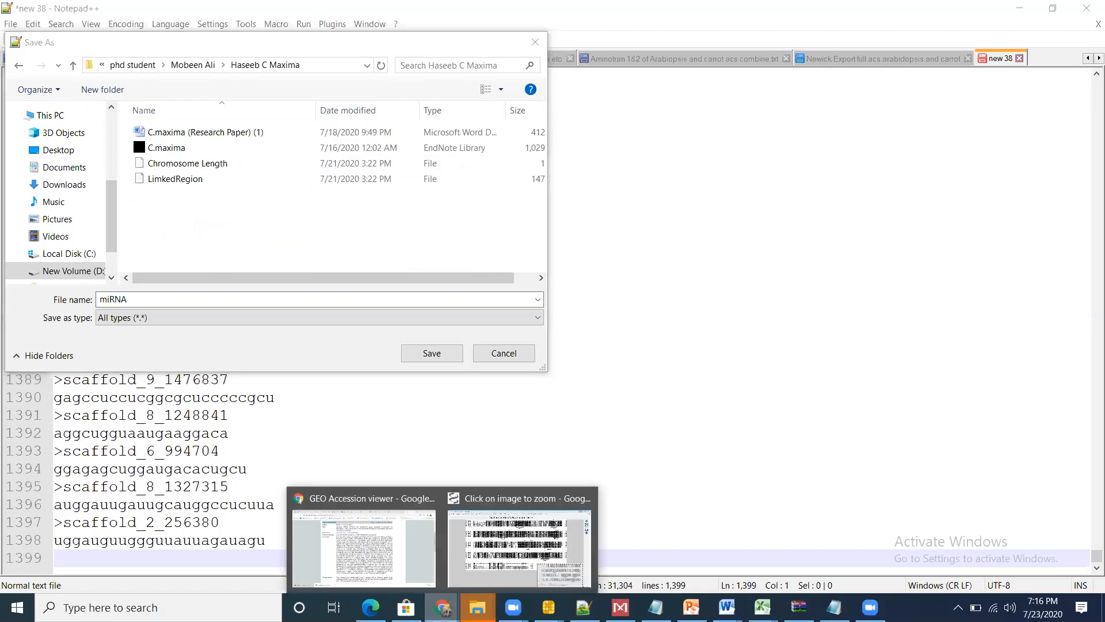
click(364, 547)
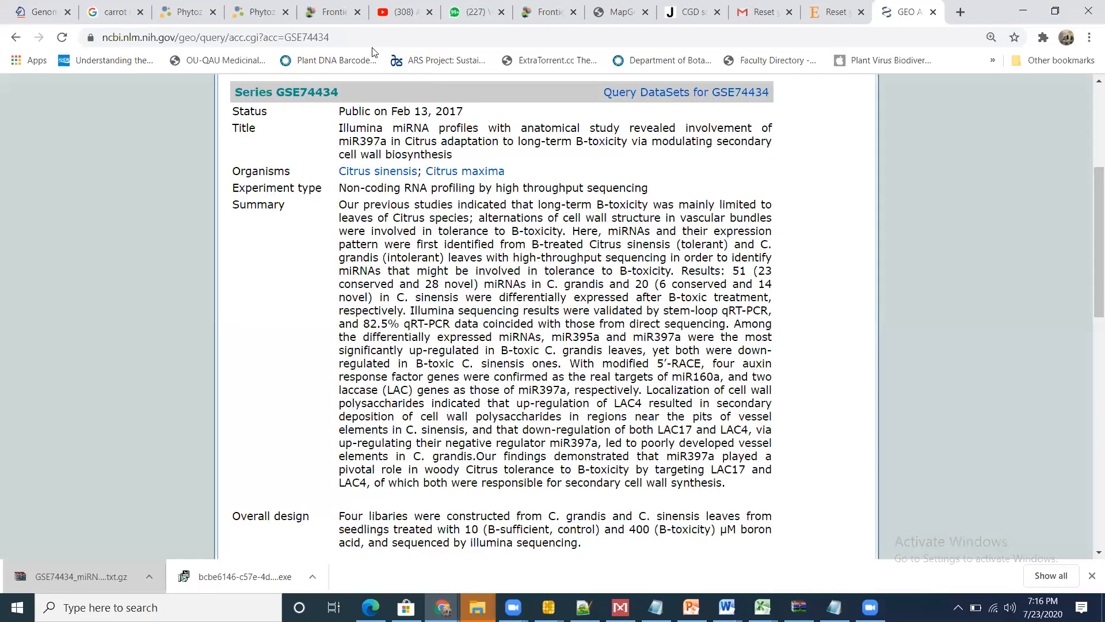
scroll(516, 252, down, 1)
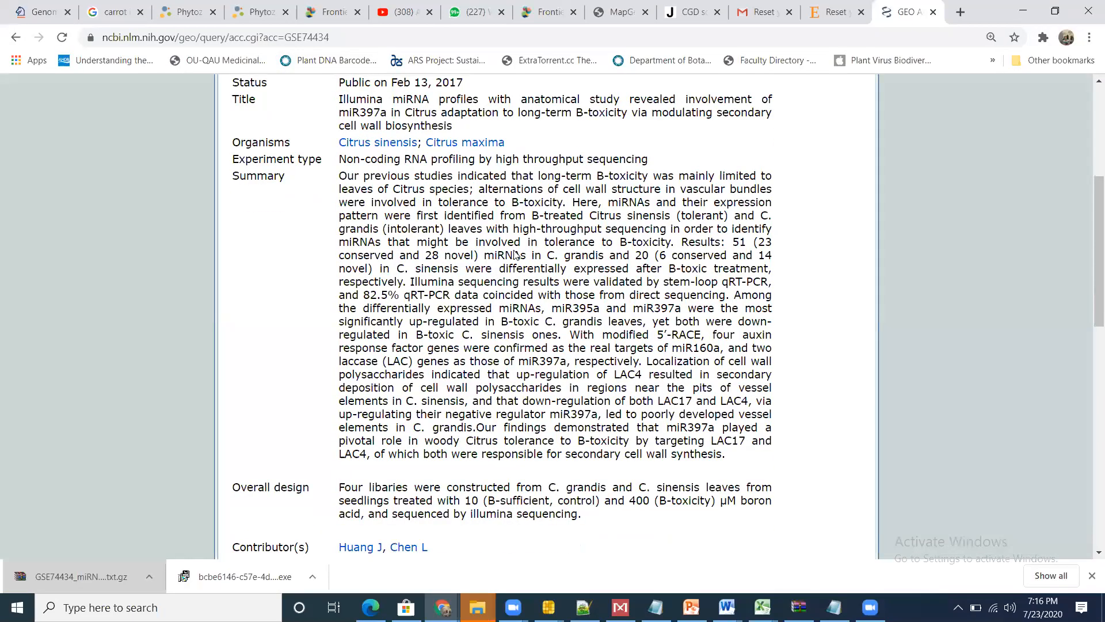
scroll(515, 253, down, 7)
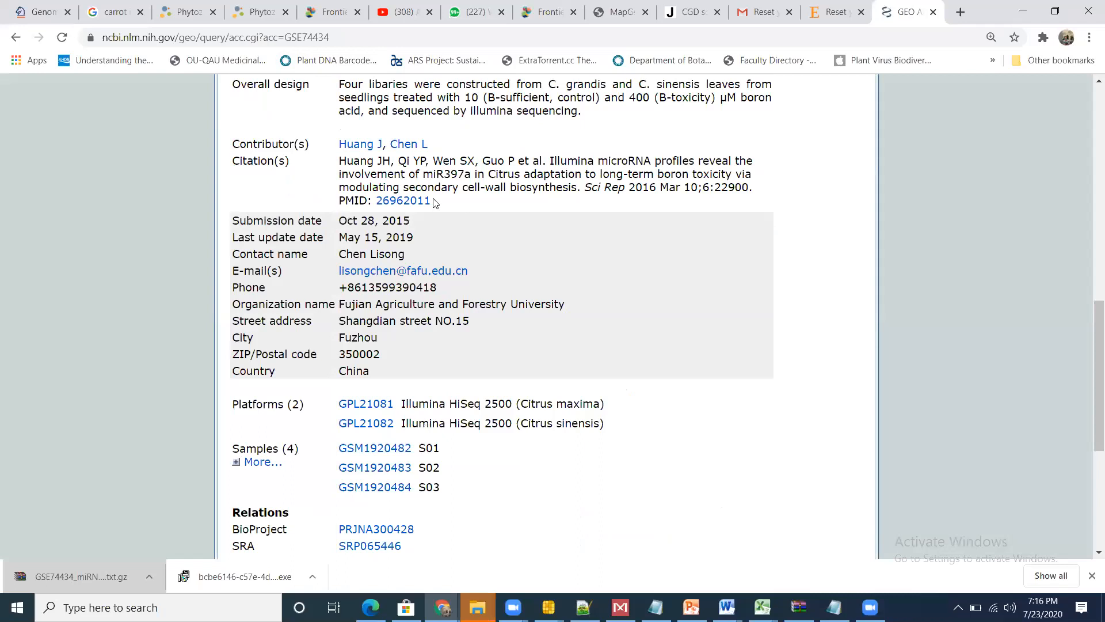
click(264, 462)
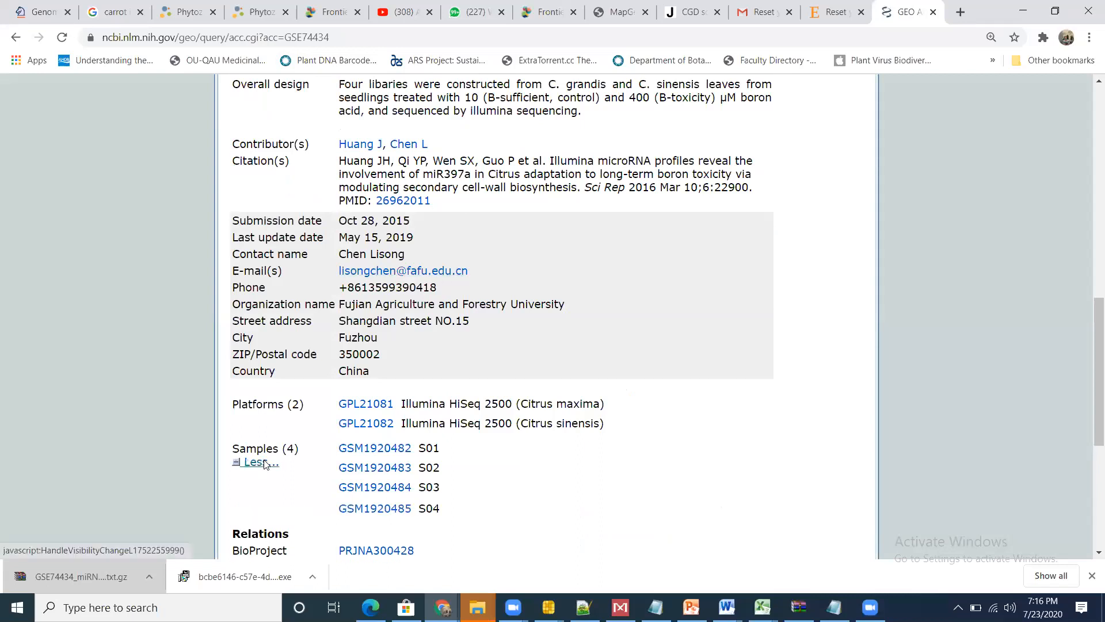
click(264, 462)
Step: Review the GSE74434 record's title, organisms, summary and overall design, plus its download and supplementary file listings
scroll(265, 464, up, 4)
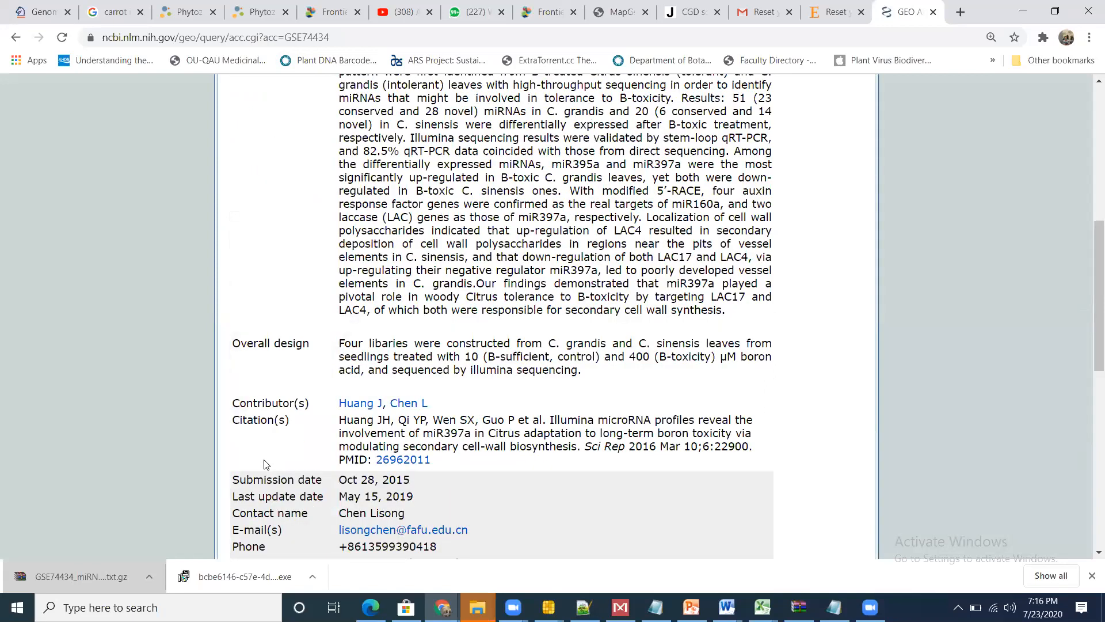
scroll(265, 464, up, 1)
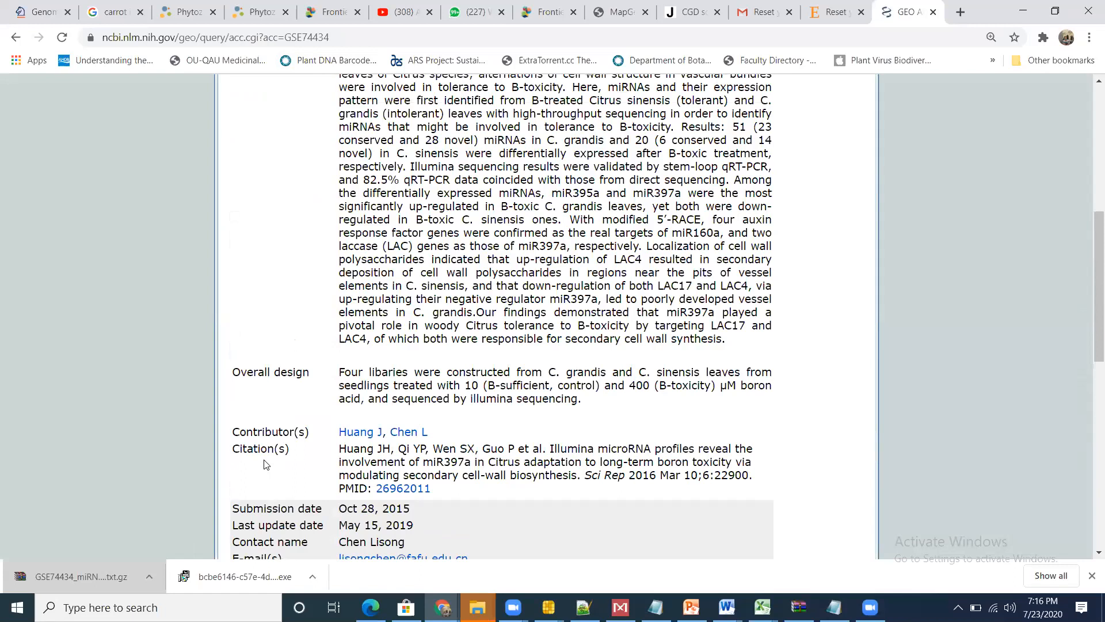
scroll(264, 464, up, 1)
scroll(265, 464, up, 1)
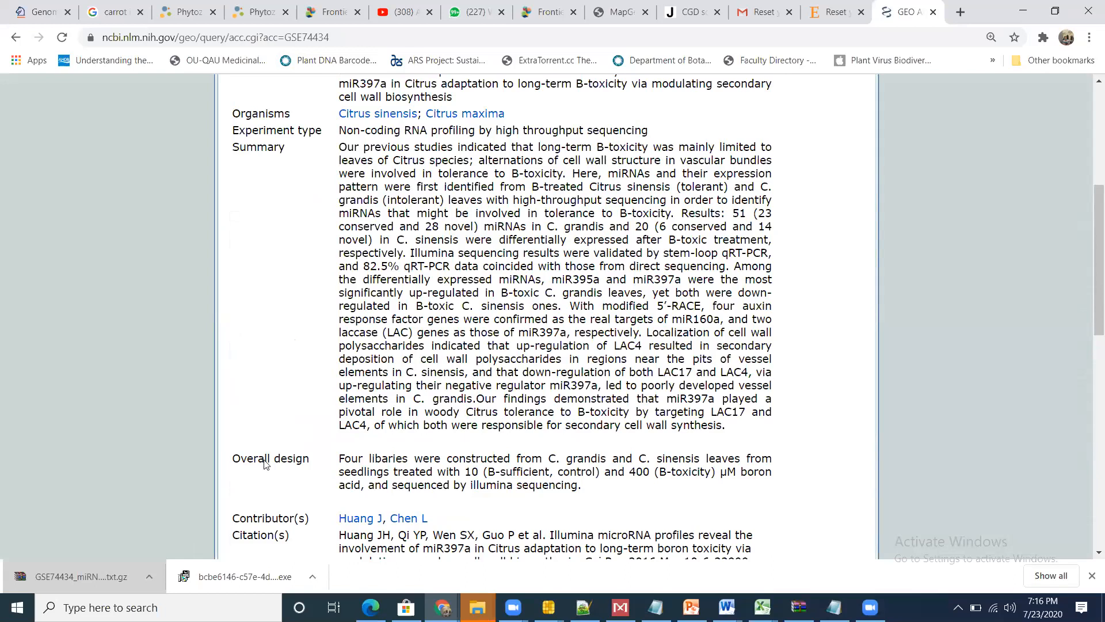
scroll(265, 463, down, 1)
scroll(265, 461, down, 2)
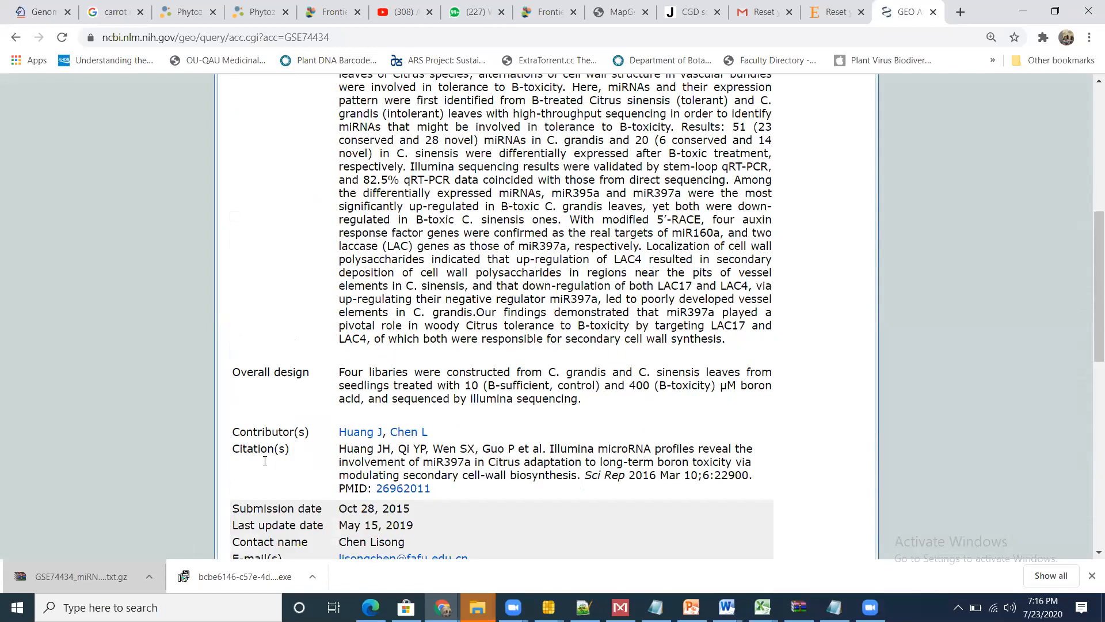
scroll(265, 460, down, 3)
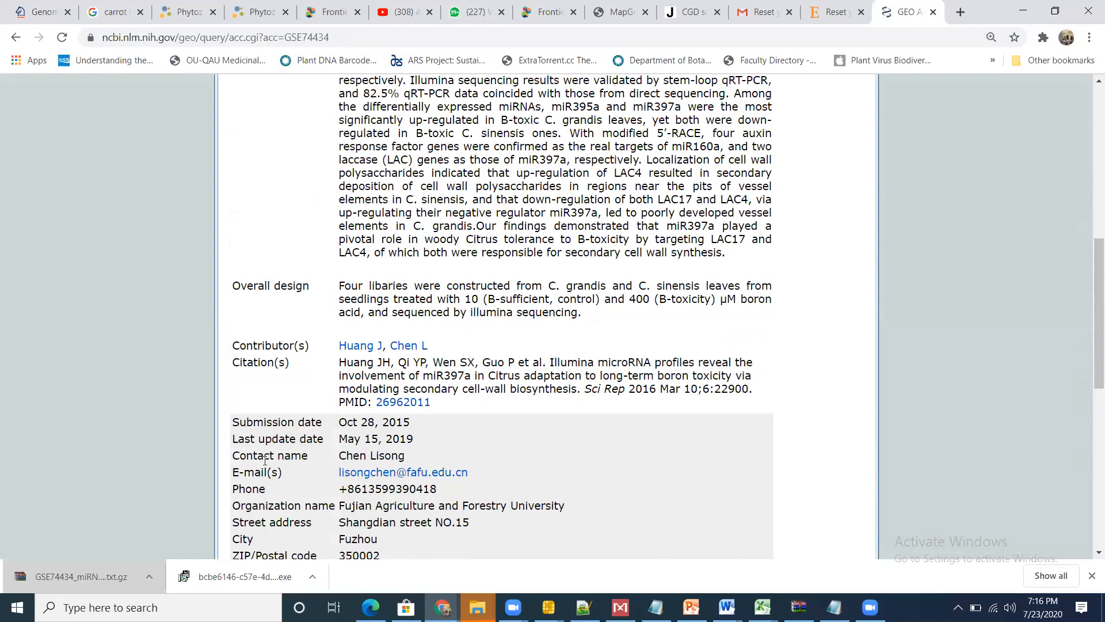
scroll(263, 460, up, 7)
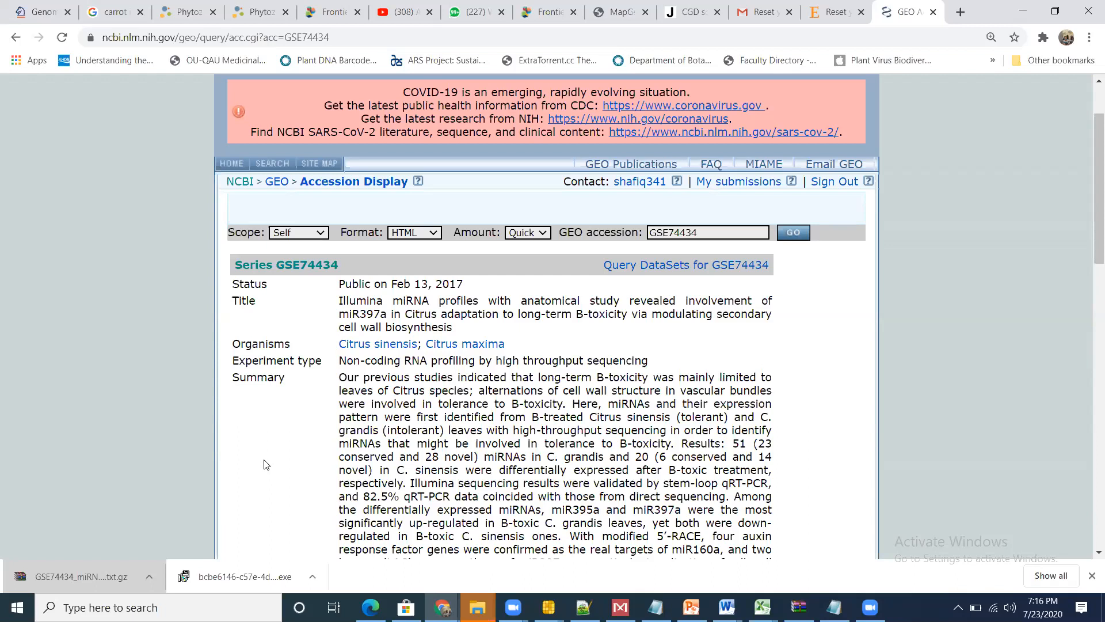
scroll(266, 465, down, 1)
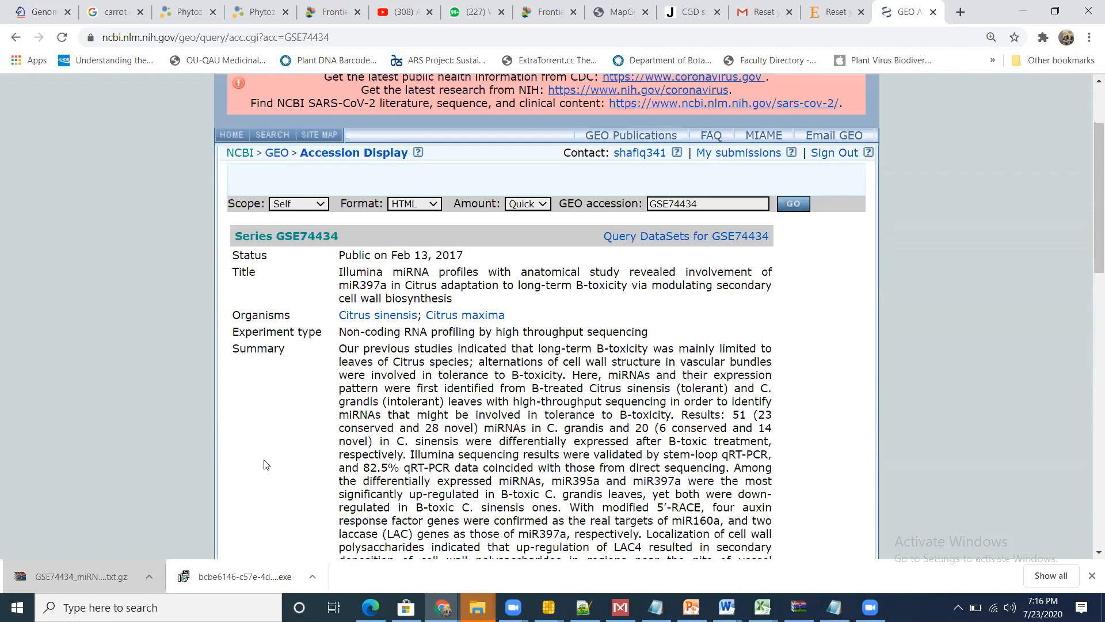
scroll(266, 464, down, 1)
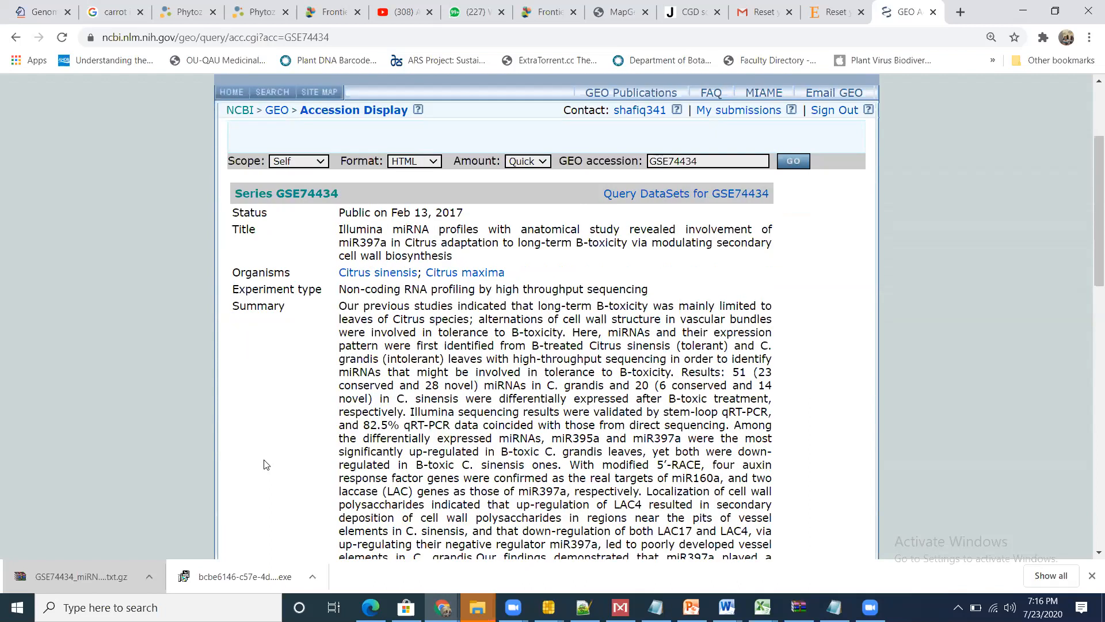
scroll(266, 464, down, 3)
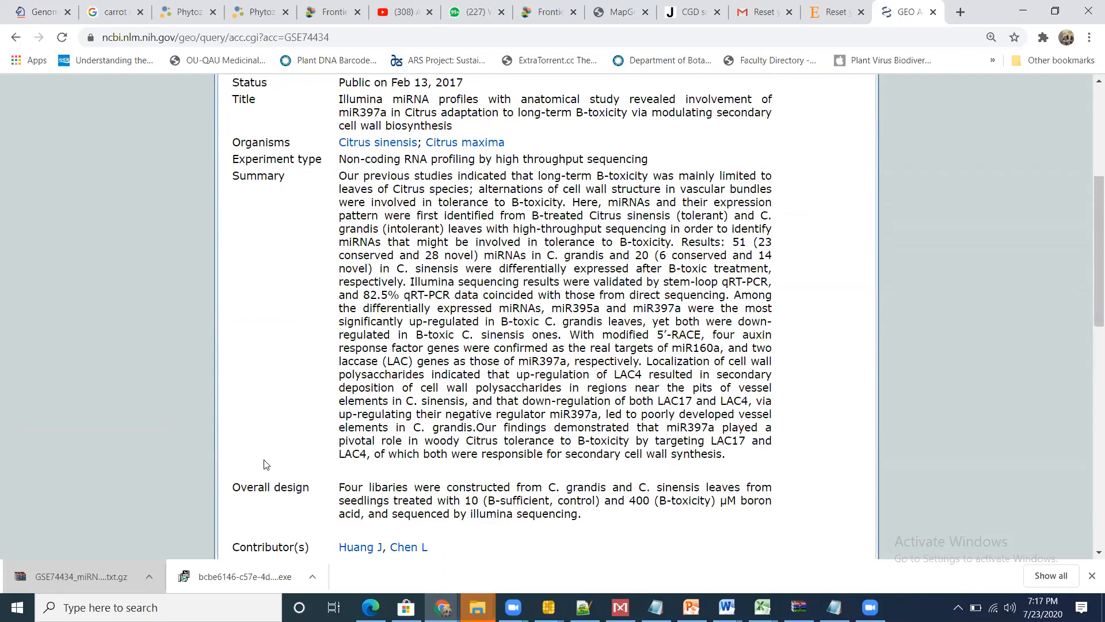
scroll(266, 465, up, 1)
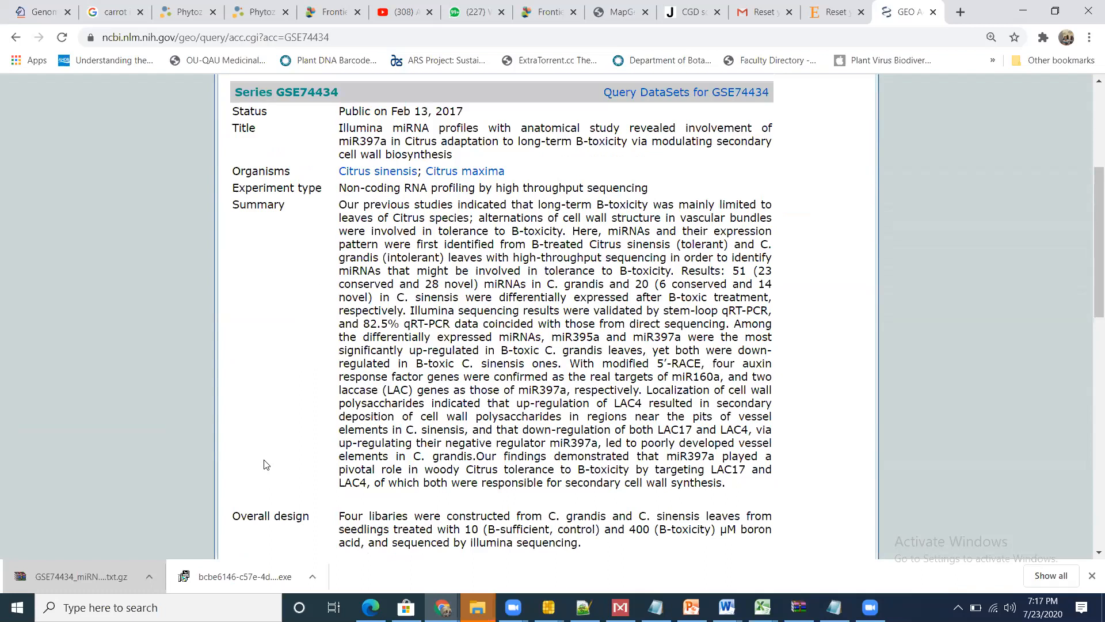
scroll(266, 464, down, 8)
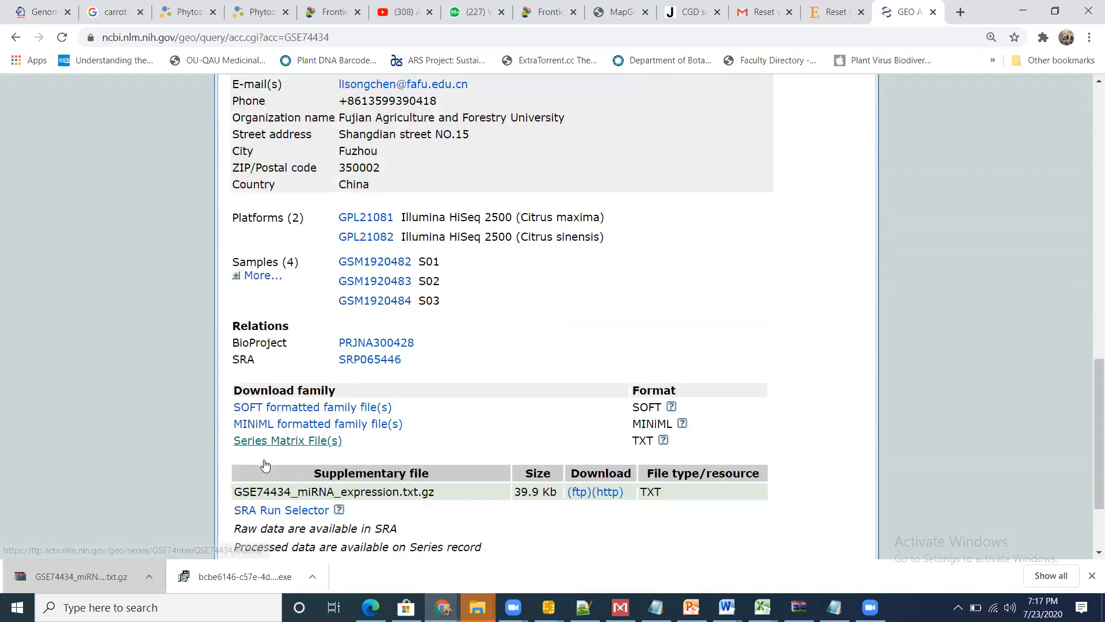
scroll(264, 464, down, 3)
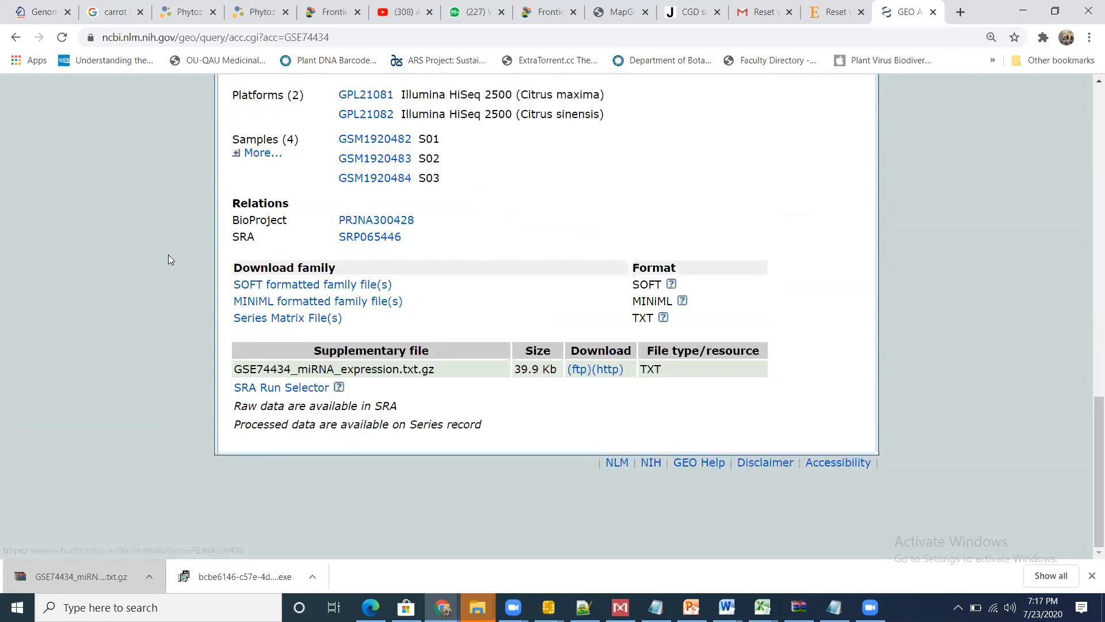
Step: Expand the GSE74434 record's sample list and review the record down to its citation and PubMed ID
click(259, 155)
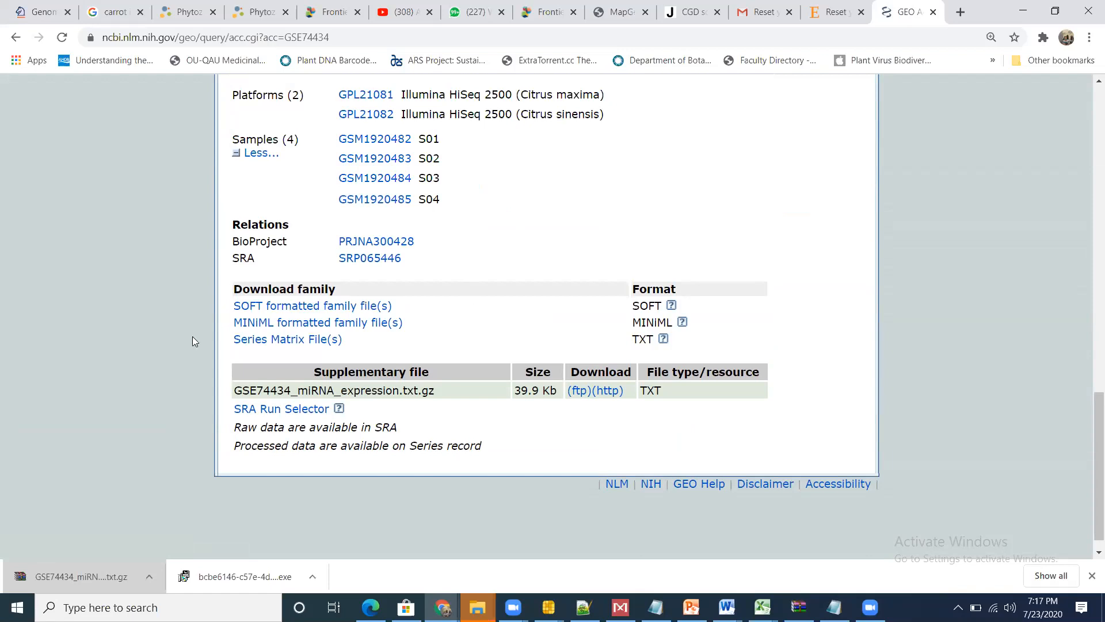
scroll(571, 209, down, 1)
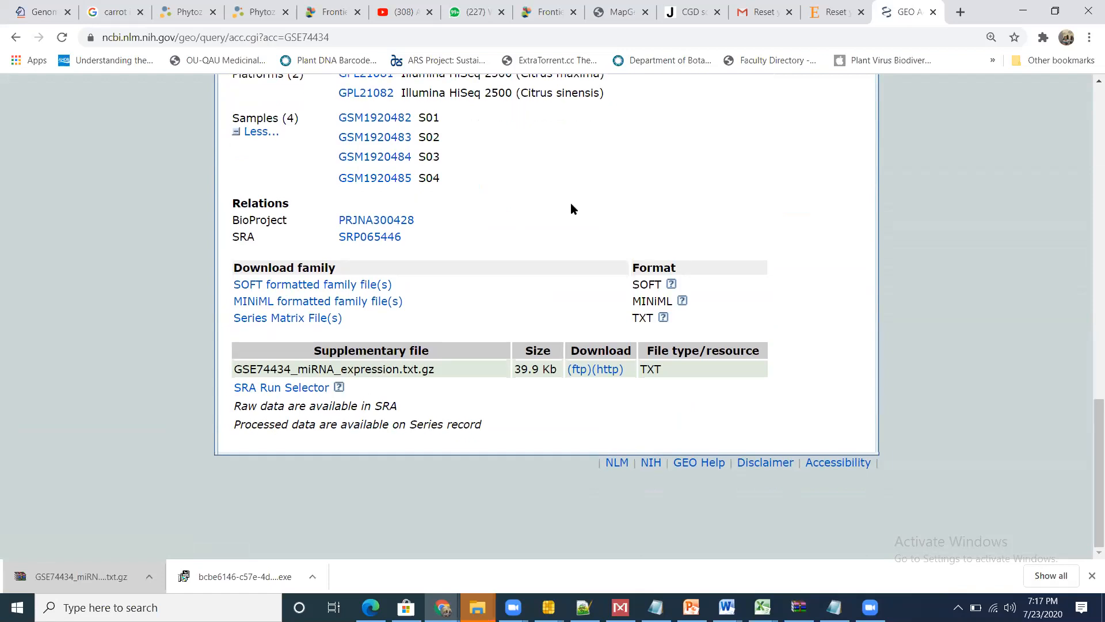
scroll(572, 205, up, 10)
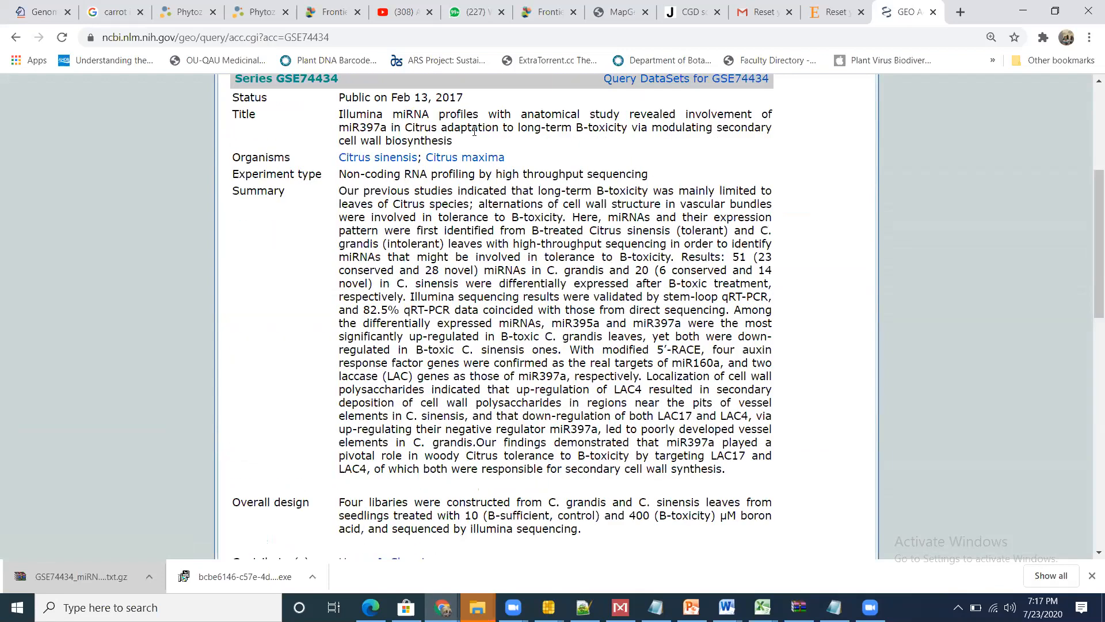
scroll(475, 131, down, 1)
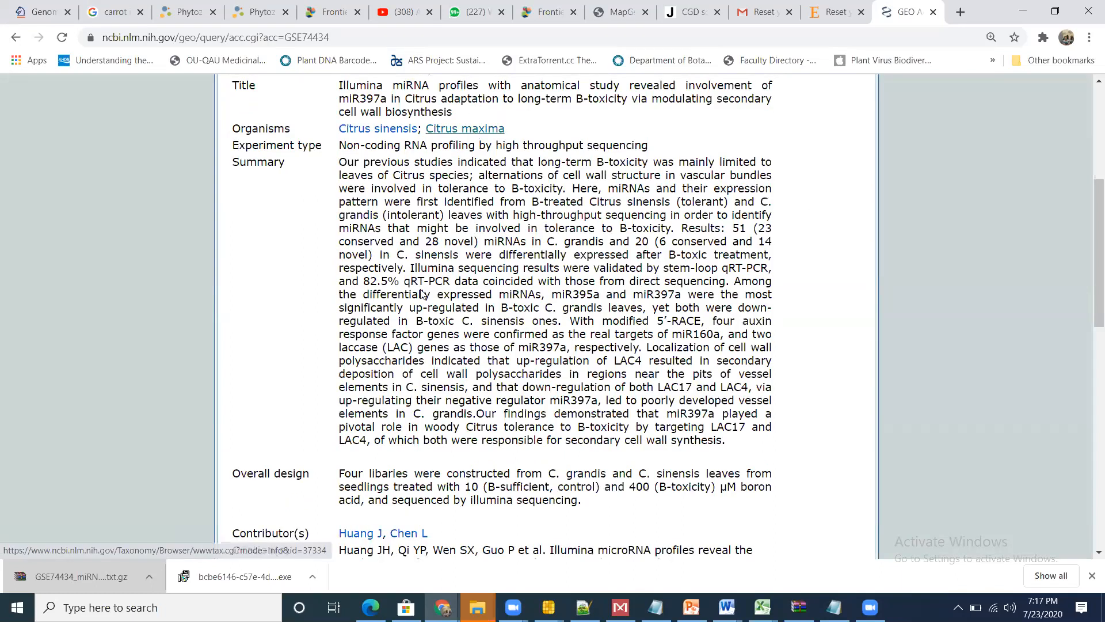
scroll(410, 442, down, 5)
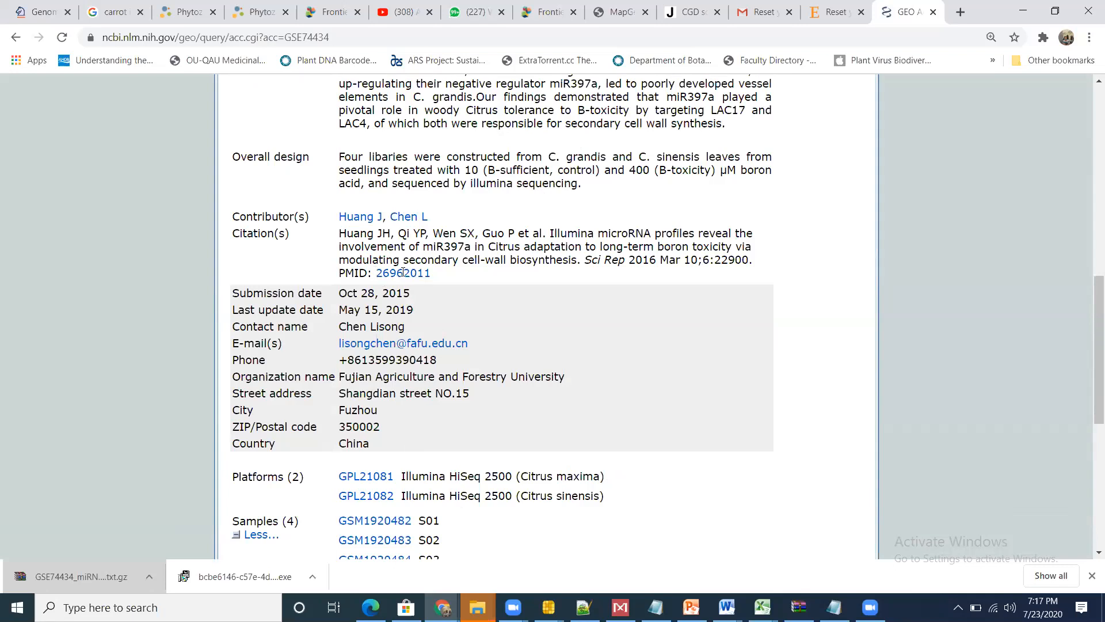
Step: Copy the citation's PMID 26962011, append it to the file name in Notepad++, and save the sequences as miRNA 26962011
double_click(445, 275)
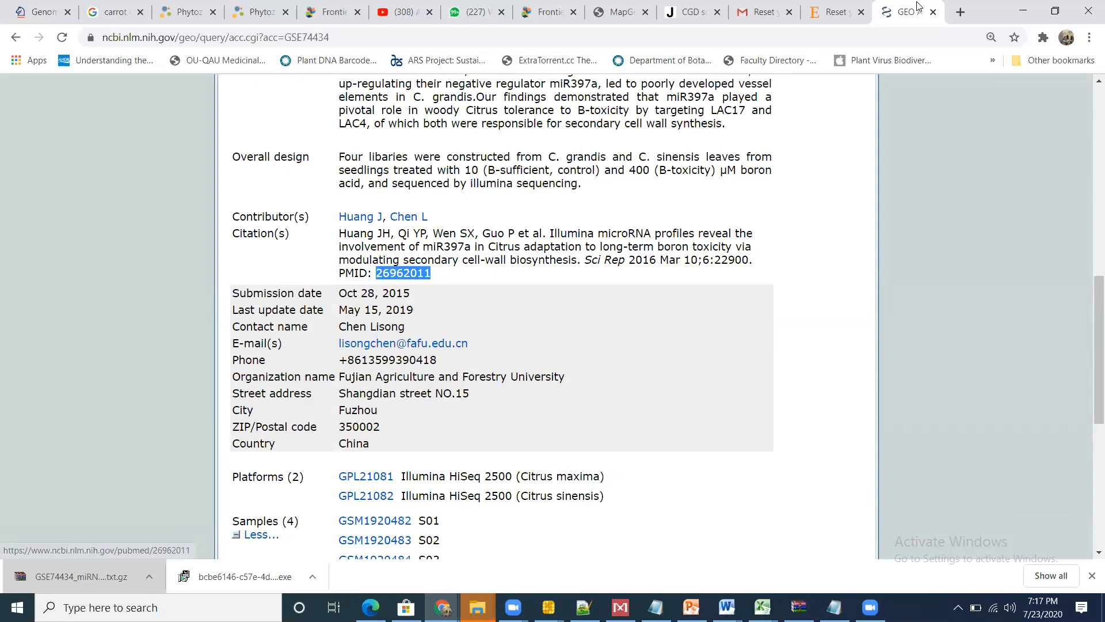
key(alt+Tab)
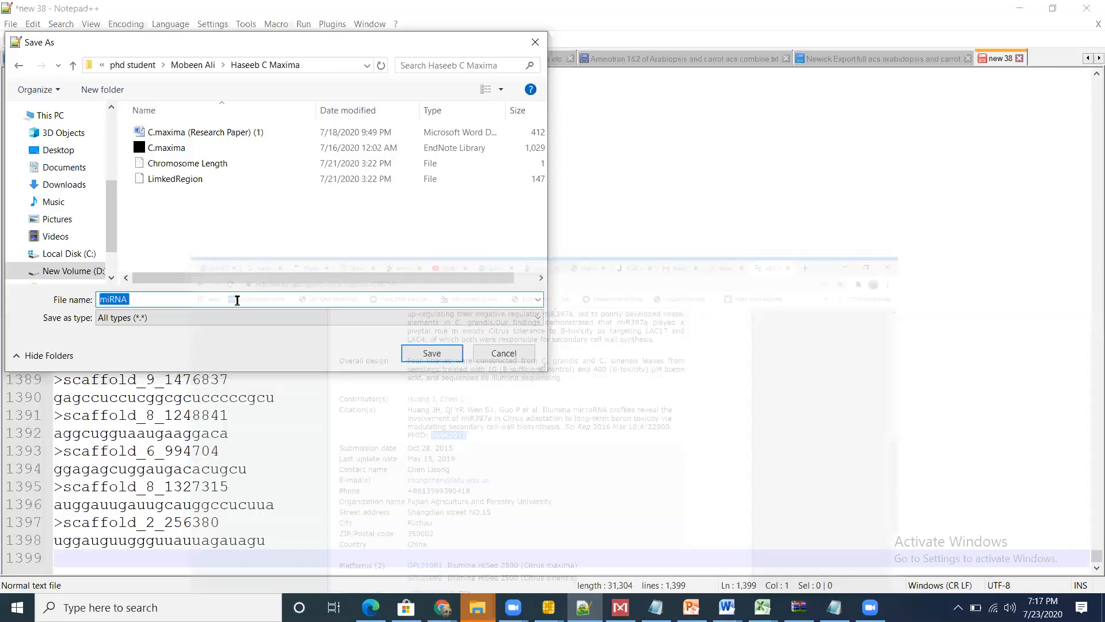
click(237, 300)
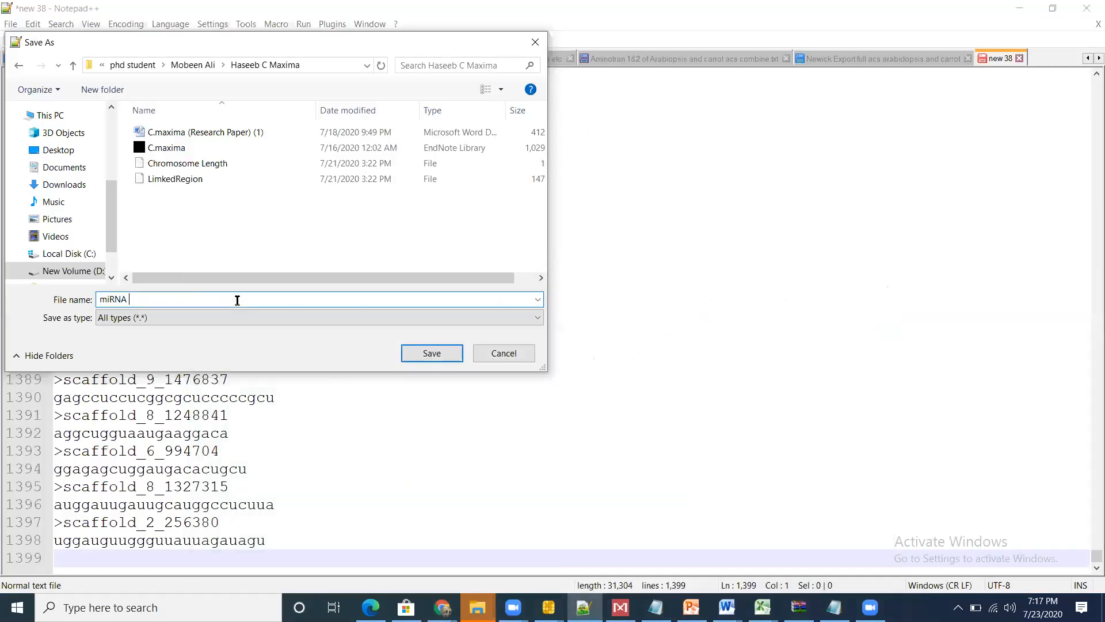
text(26962011)
click(432, 353)
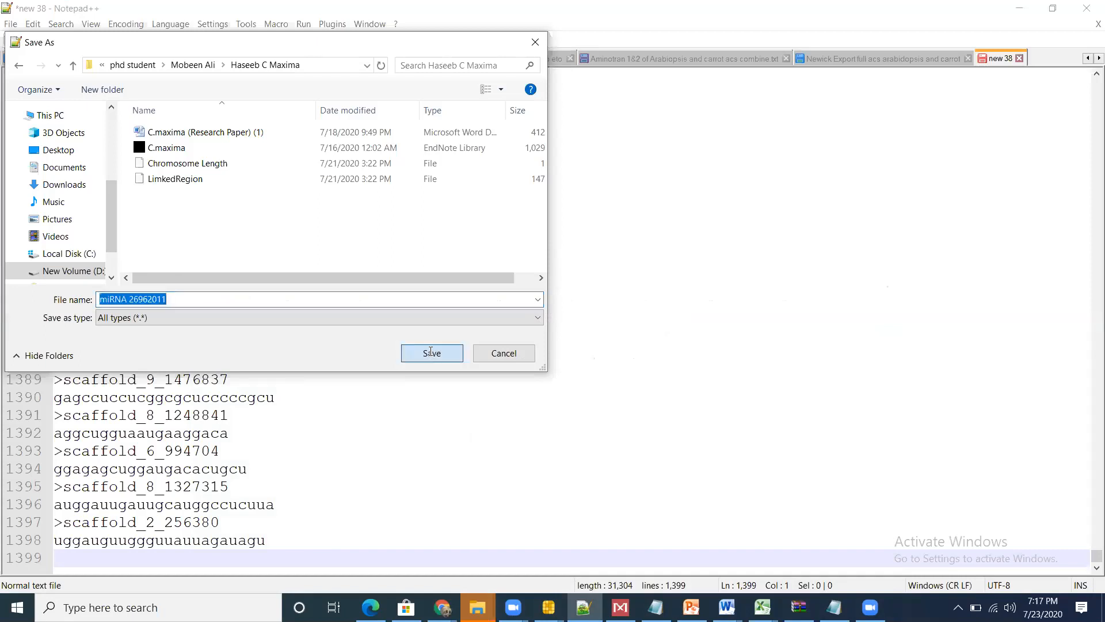
click(431, 352)
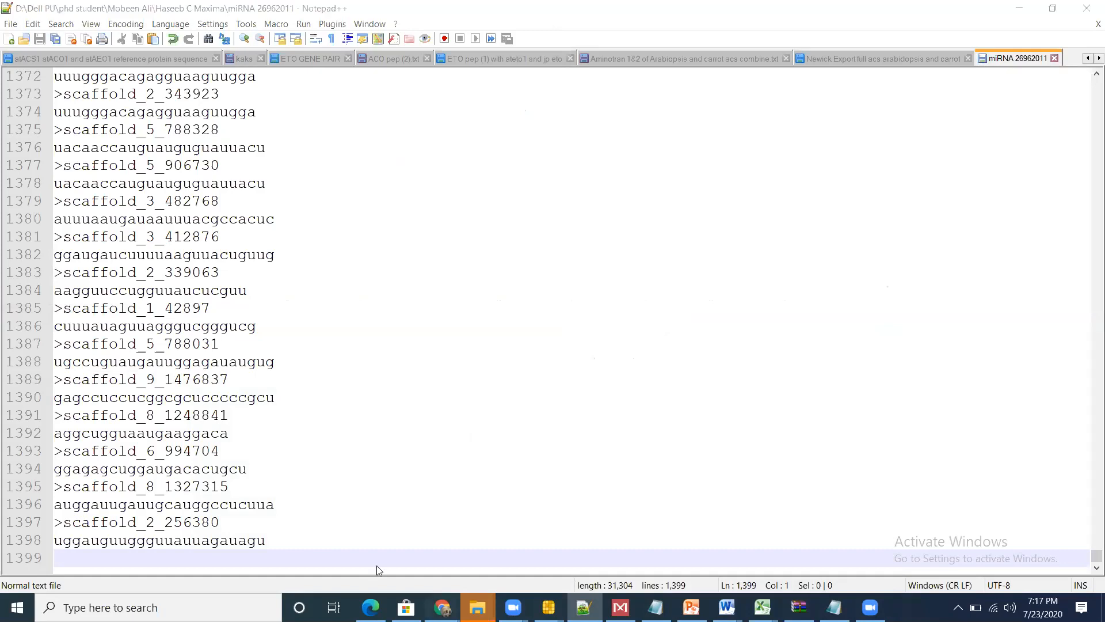
Step: Switch to WhatsApp Web in Chrome and start attaching a document to the 2nd Morning Research group chat
key(alt+Tab)
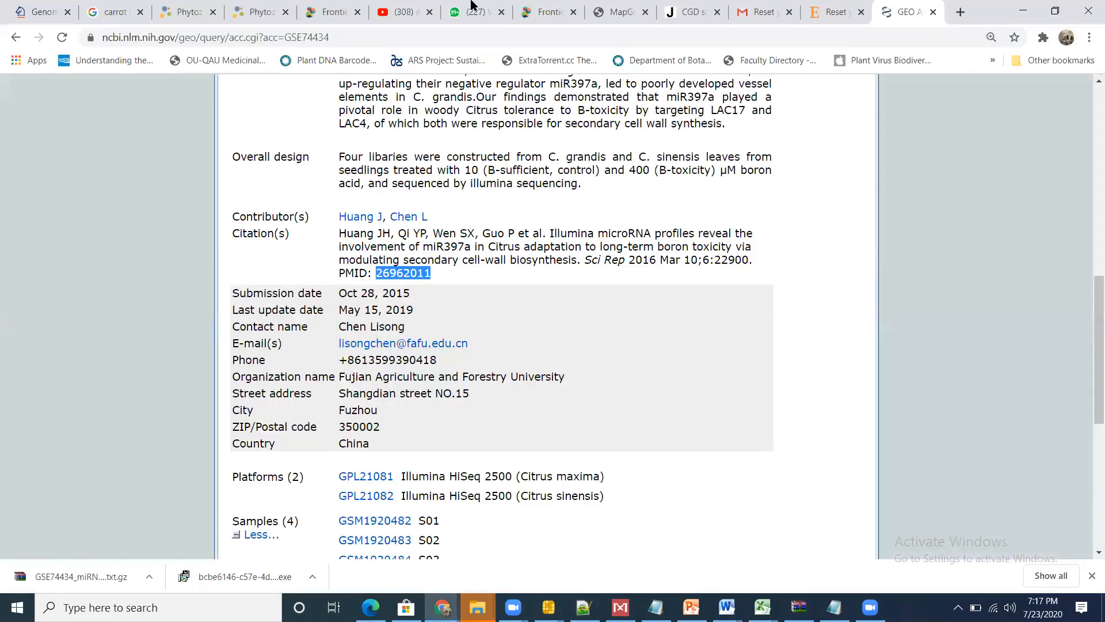
click(471, 3)
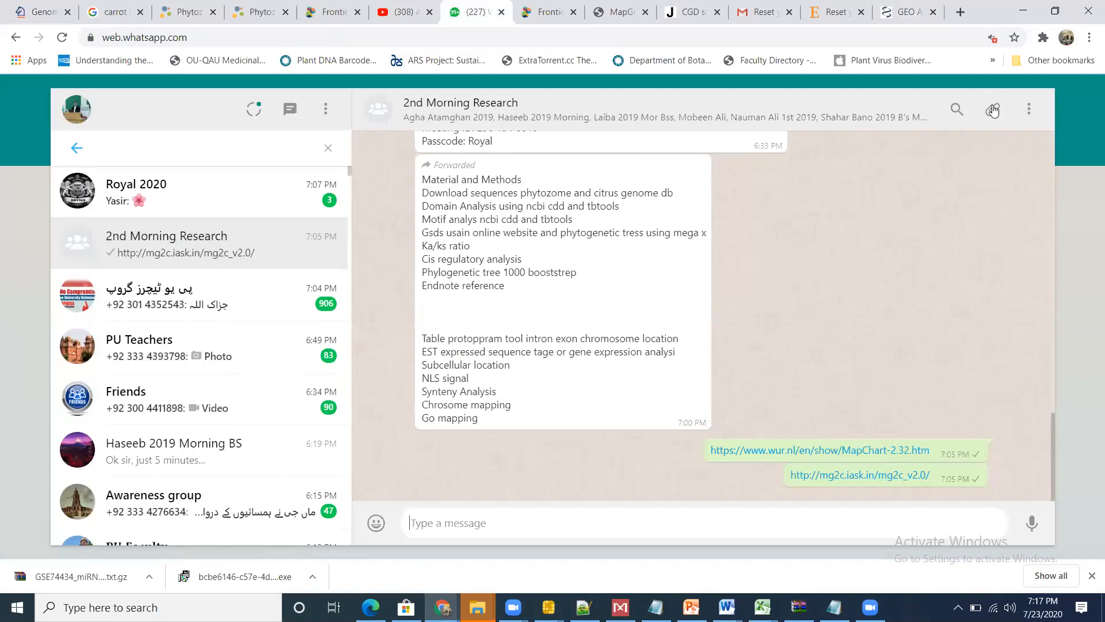
click(992, 108)
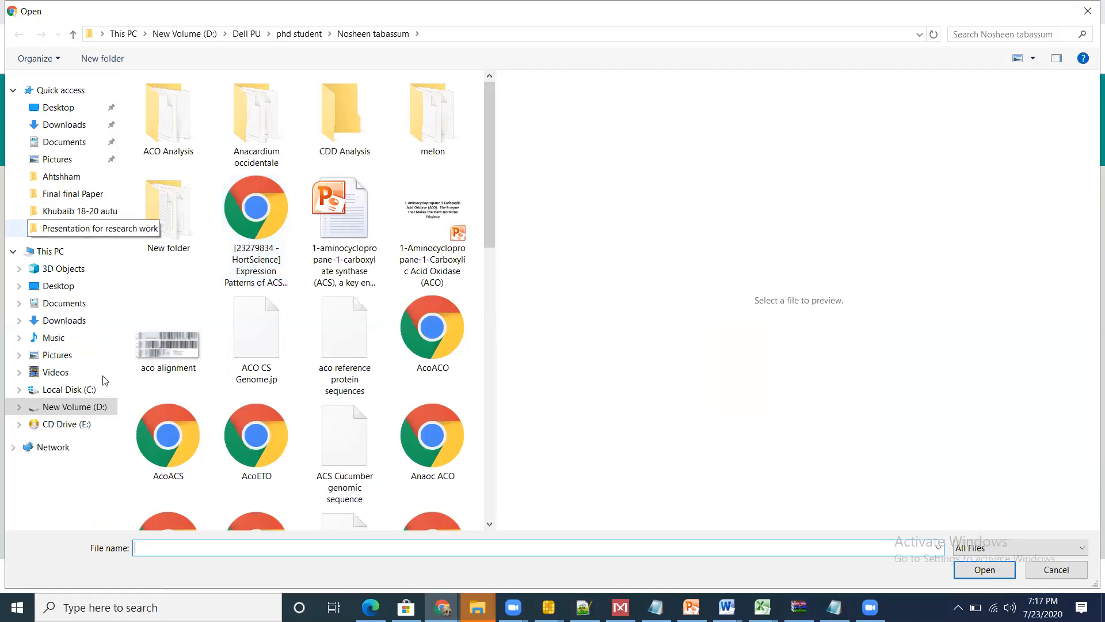
Step: Browse for the attachment on drive D: through Dell PU to the phd student folder
click(75, 407)
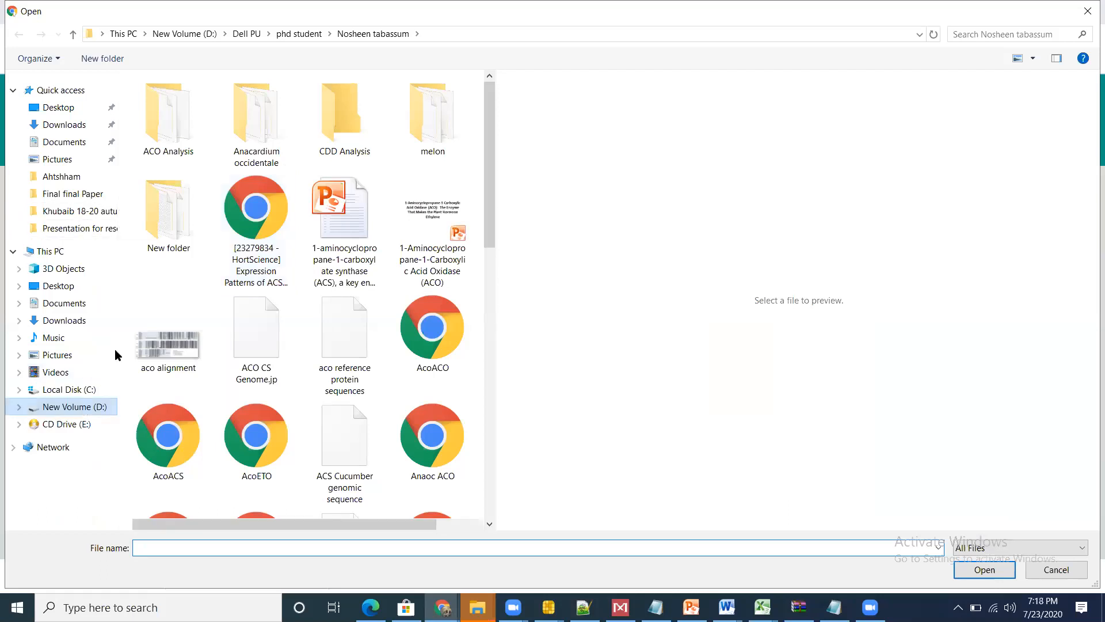
double_click(165, 288)
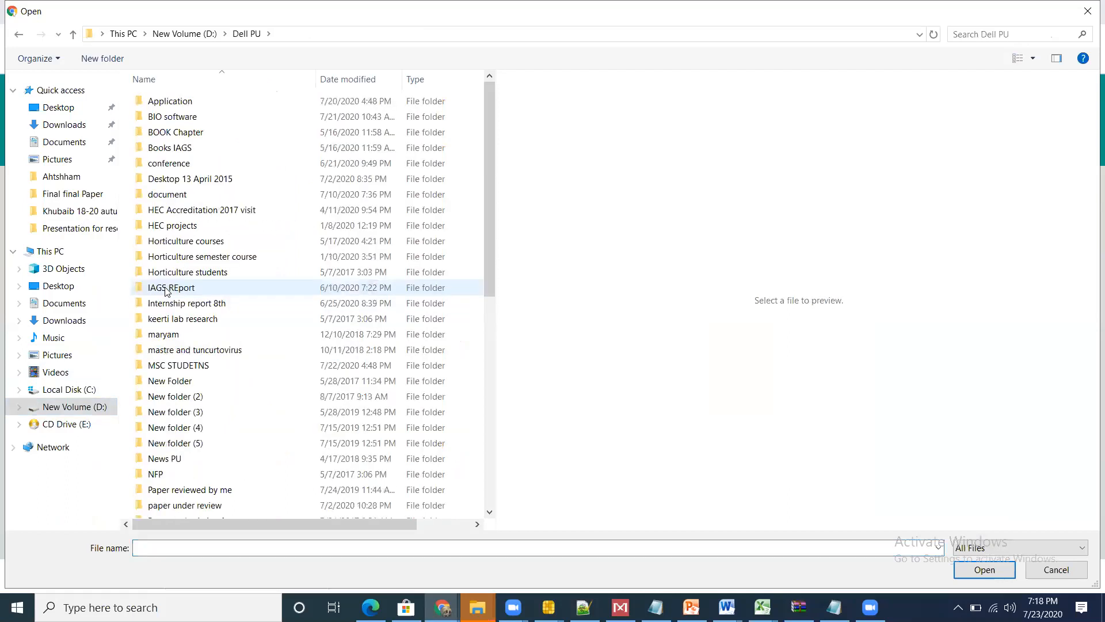
key(p)
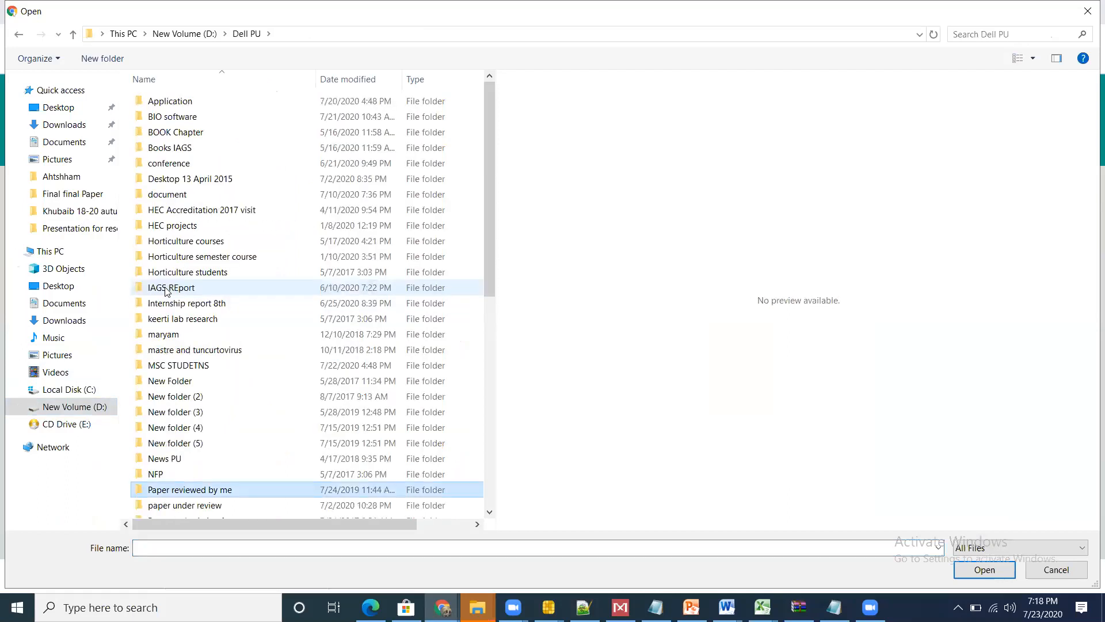
key(p)
key(p)
key(Down)
key(Down)
key(Down)
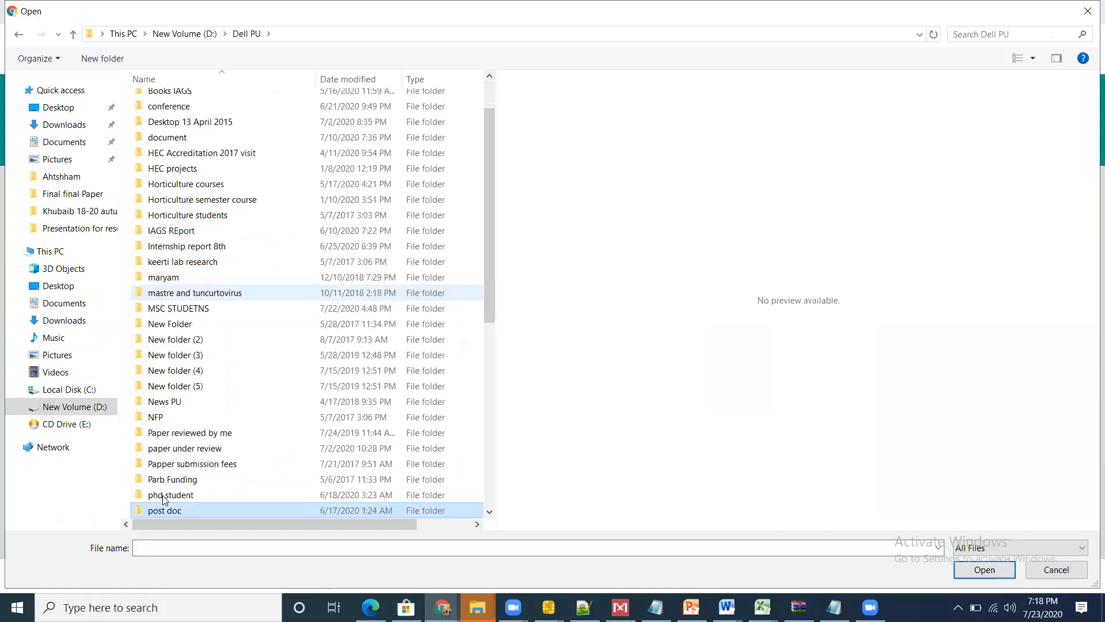
key(Up)
key(Return)
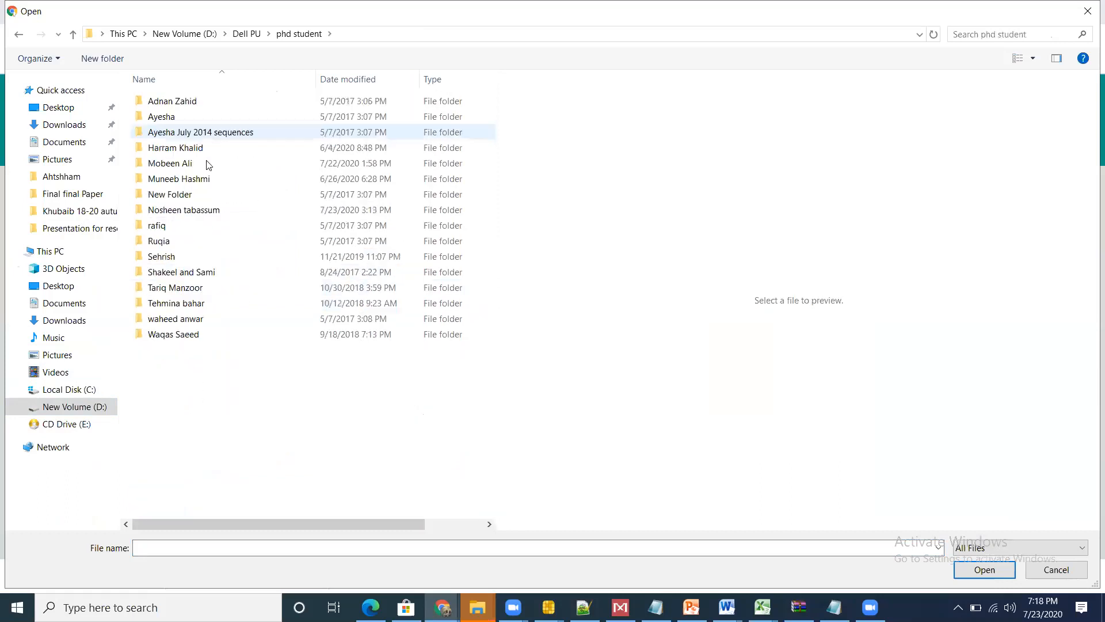
Step: Go into the student's C Maxima subfolder and send the miRNA 26962011 file to the group
key(Return)
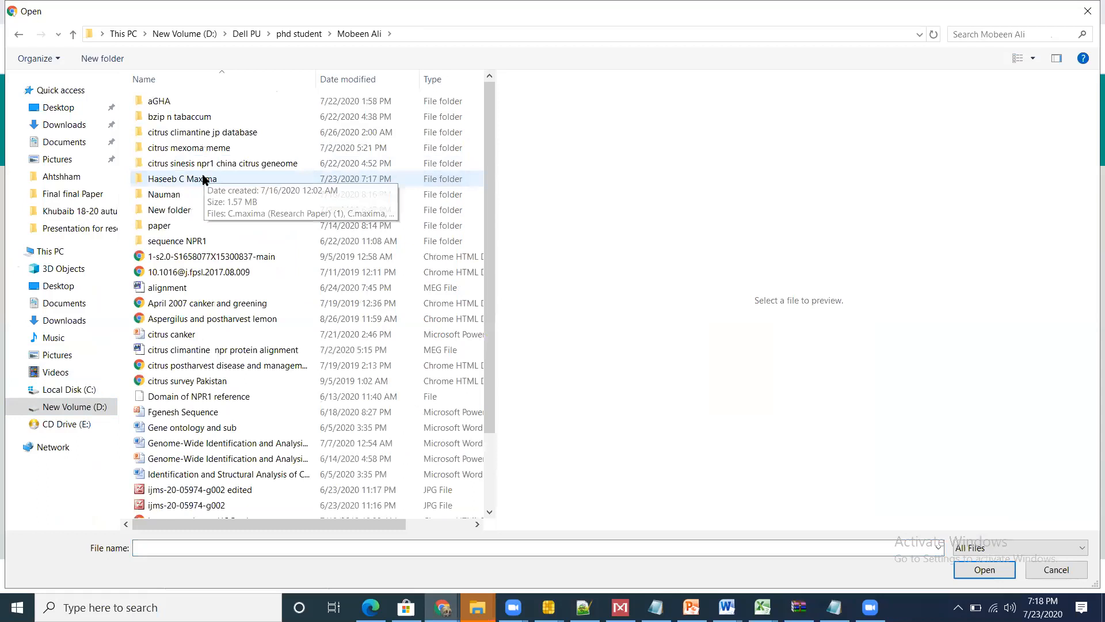
double_click(203, 179)
key(Escape)
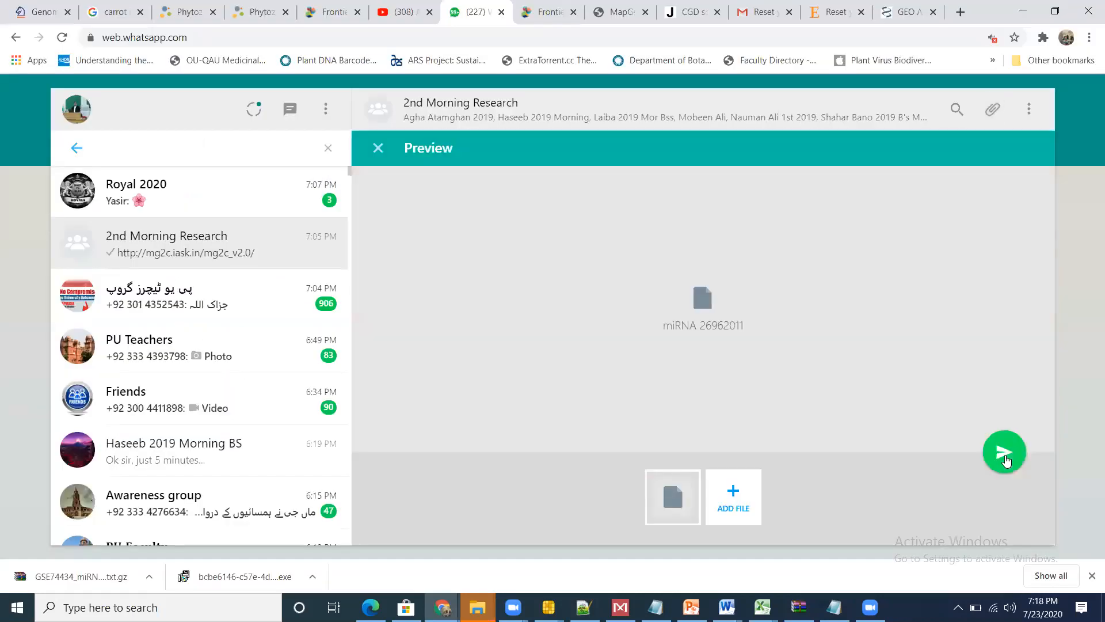
click(1006, 458)
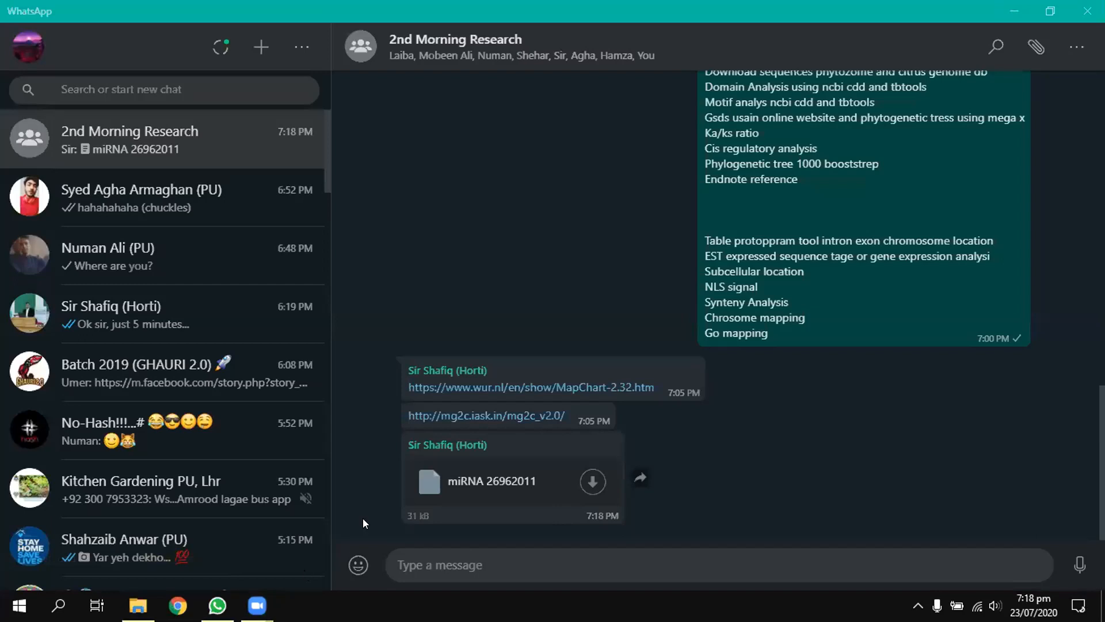
Step: Switch to the Research folder in File Explorer and open the miRNA 26962011 file in Notepad++
mouse_move(217, 606)
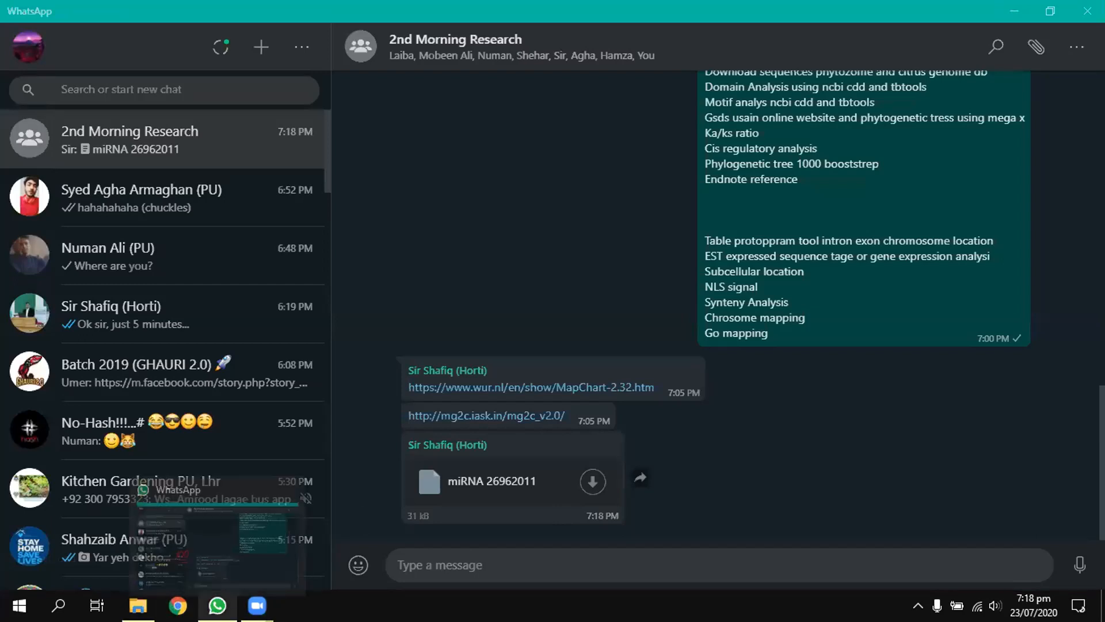
mouse_move(138, 605)
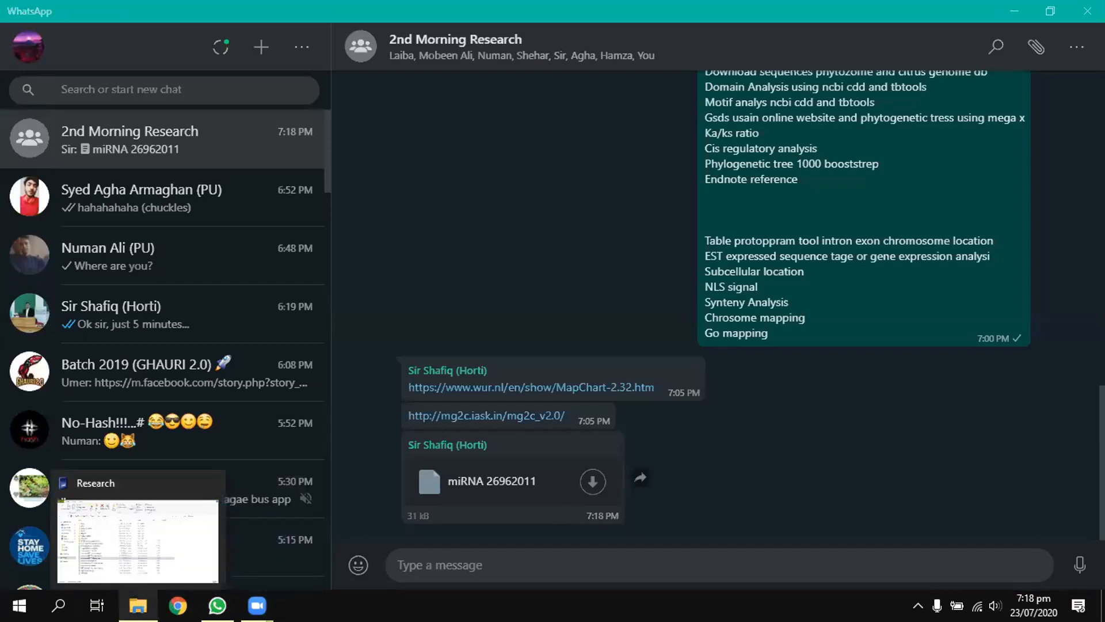
click(185, 572)
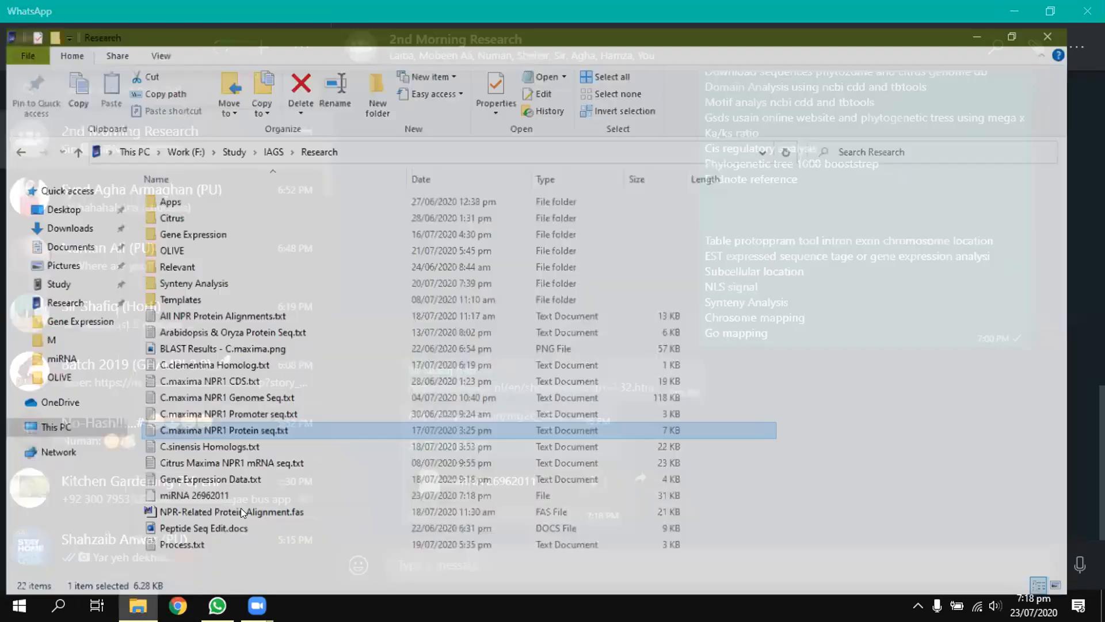
click(262, 548)
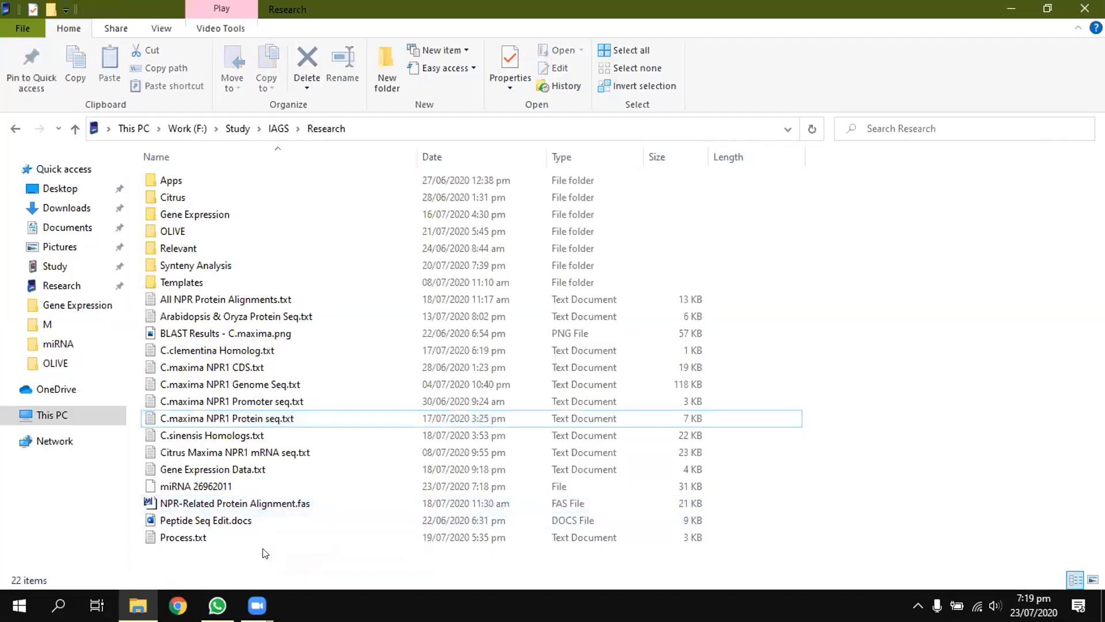
right_click(229, 488)
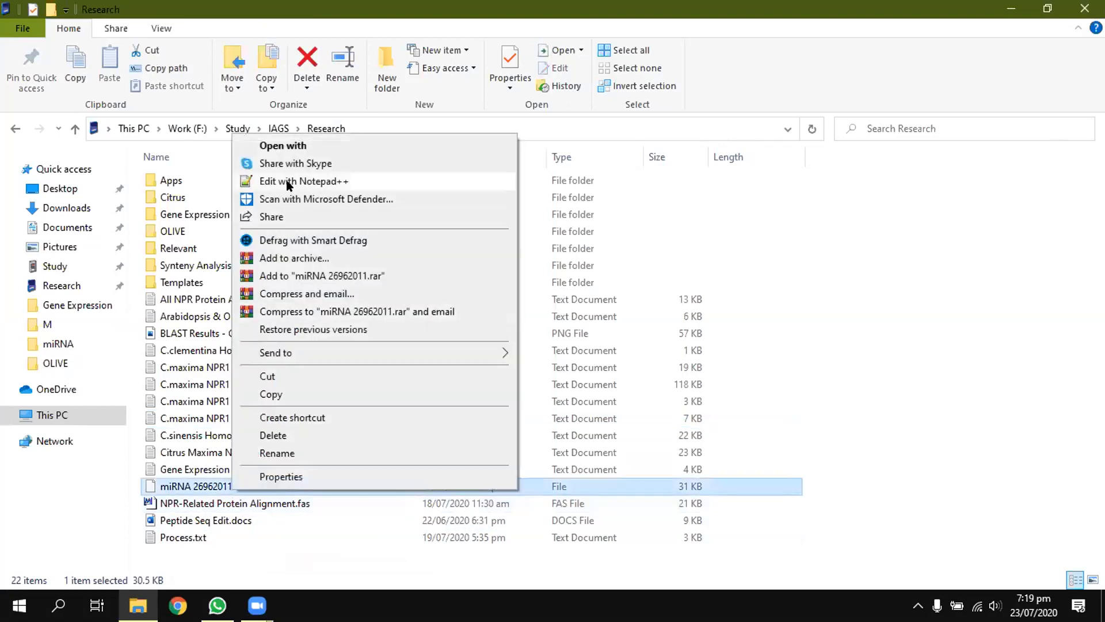
click(286, 180)
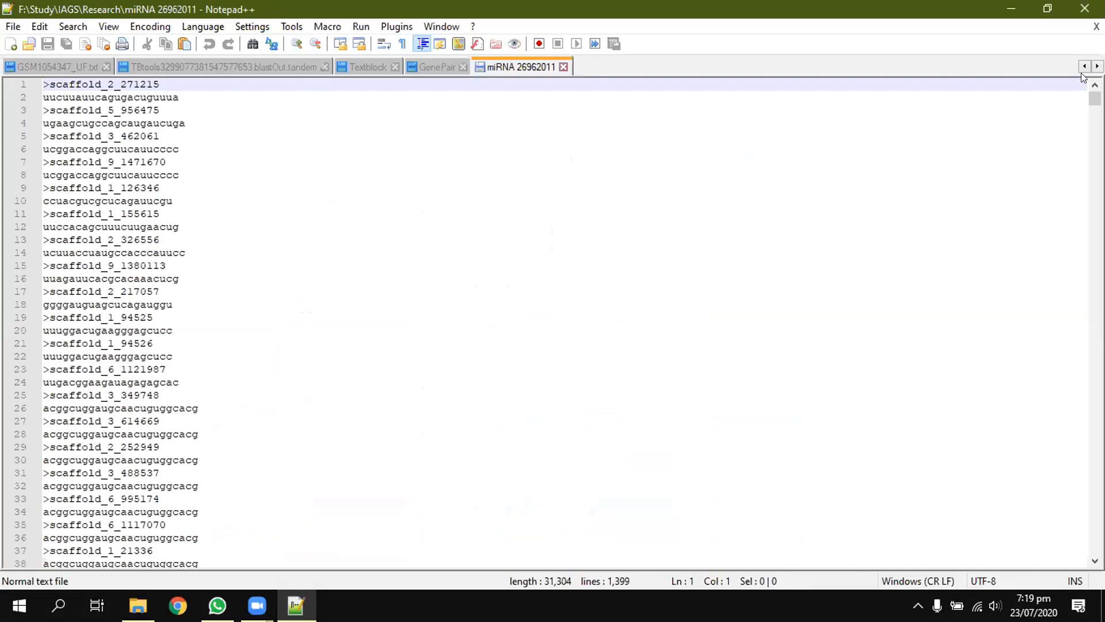
click(1084, 68)
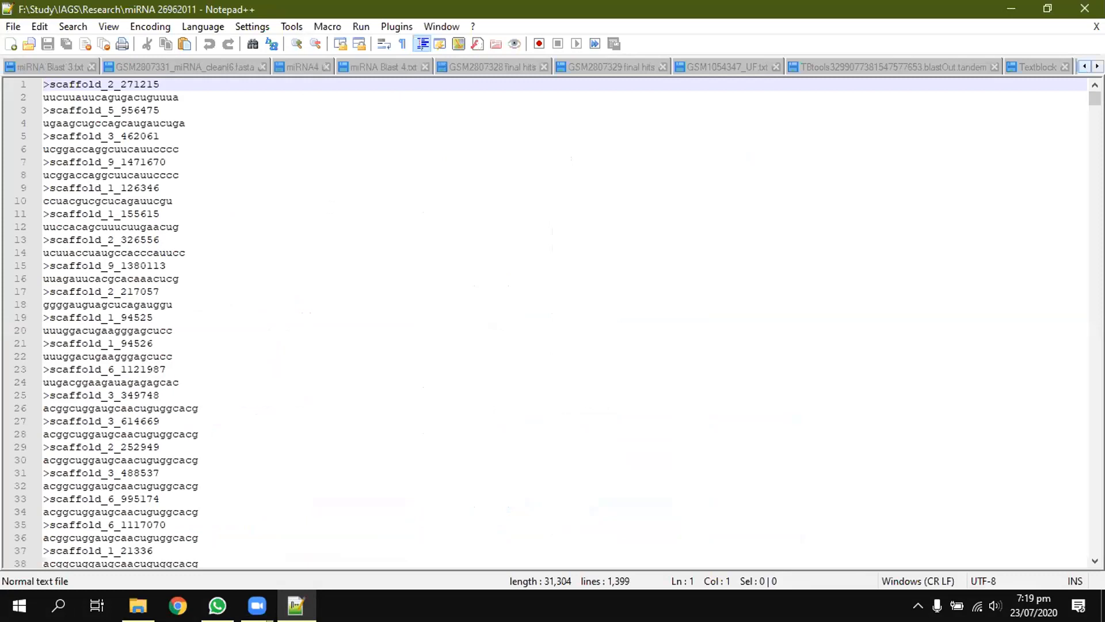
click(1097, 67)
Step: Return to the Research folder and open C.maxima NPR1 CDS.txt in Notepad++
click(139, 605)
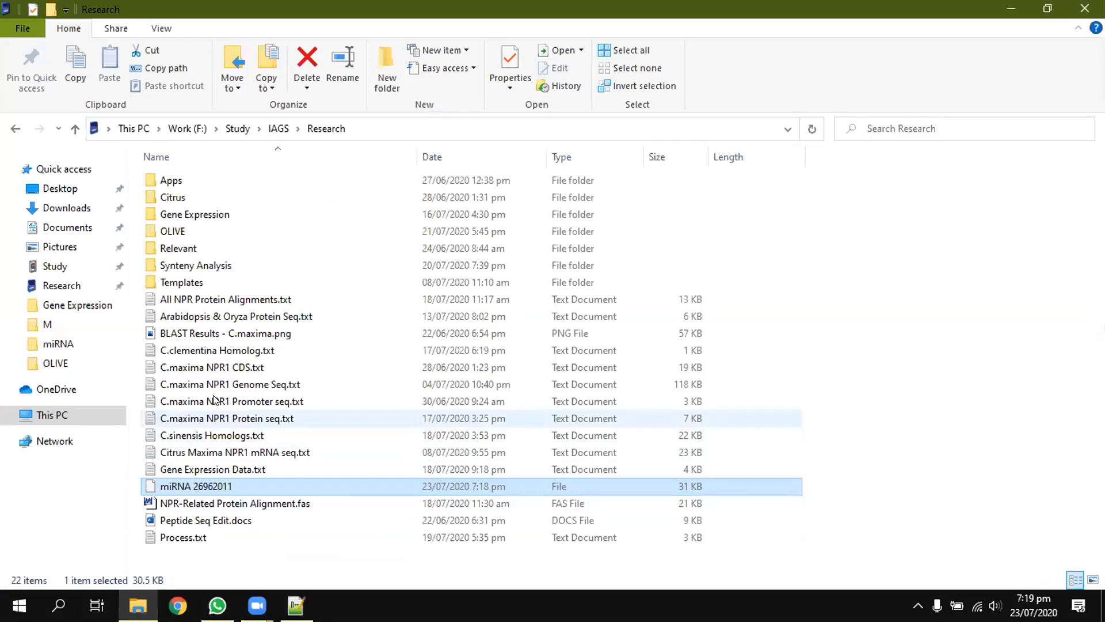
click(224, 368)
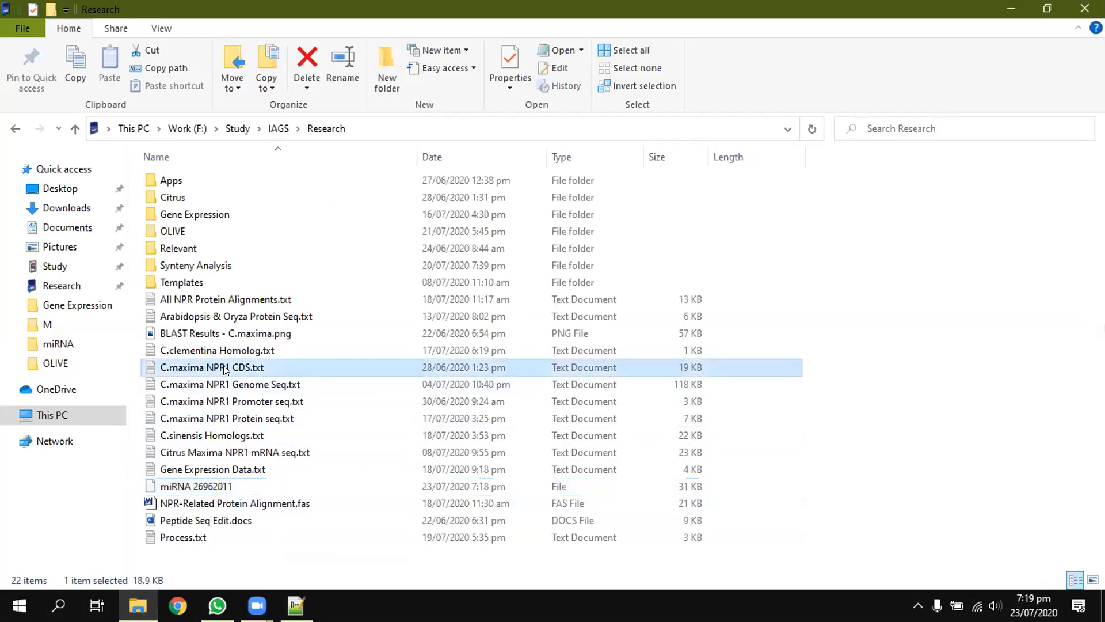
right_click(223, 365)
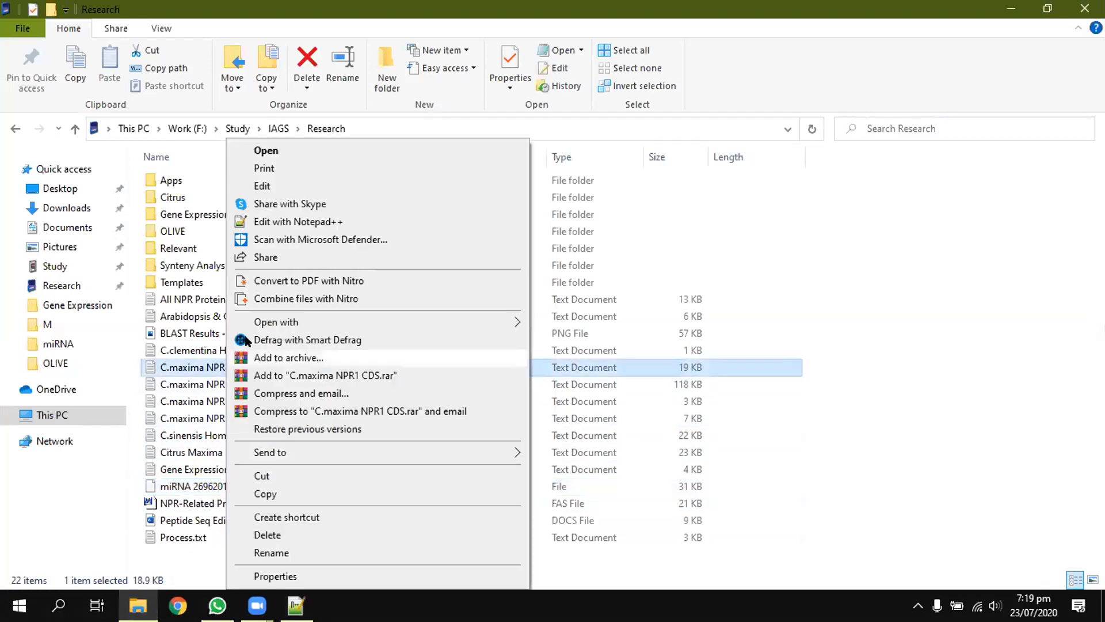
click(288, 224)
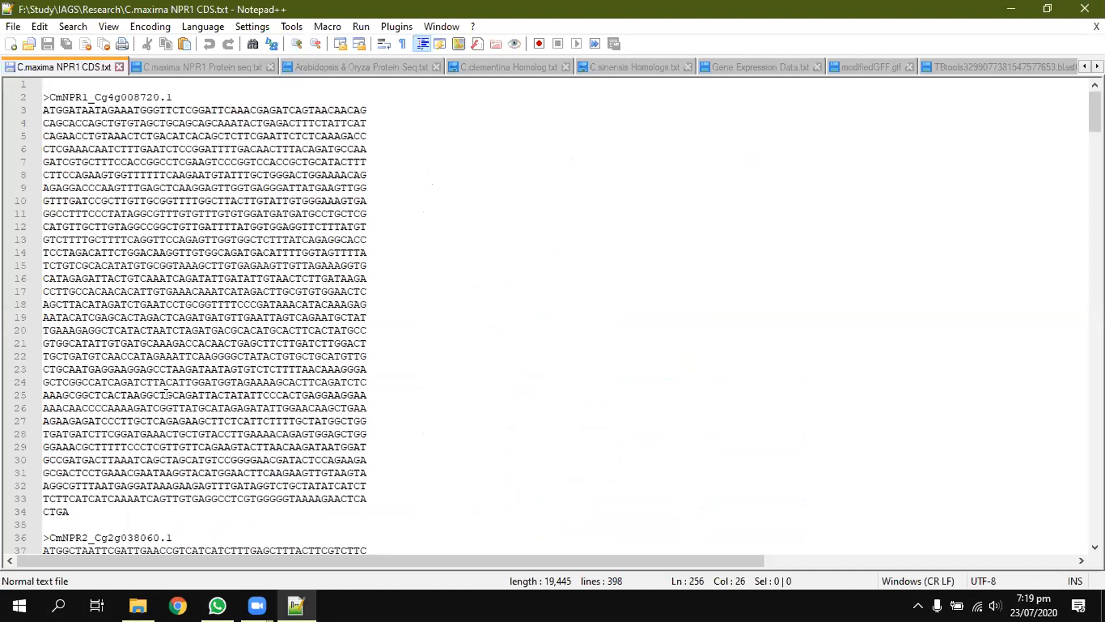
Step: Launch TBtools, open the BLAST comparison of Two Sequence Sets, and place its window beside the sequence text
key(super)
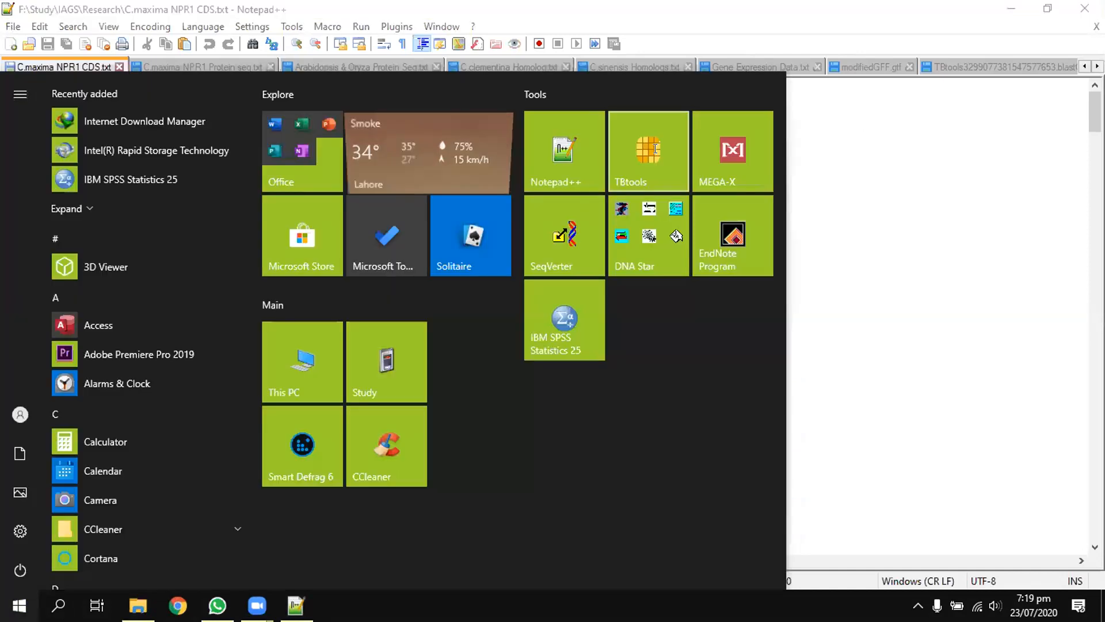
click(655, 149)
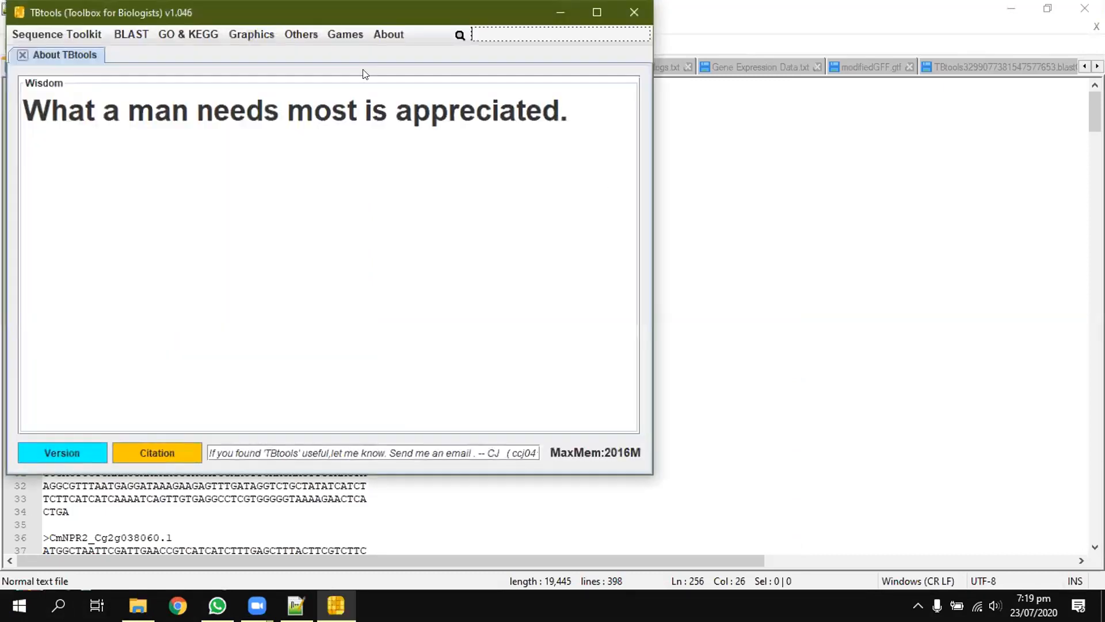
click(297, 31)
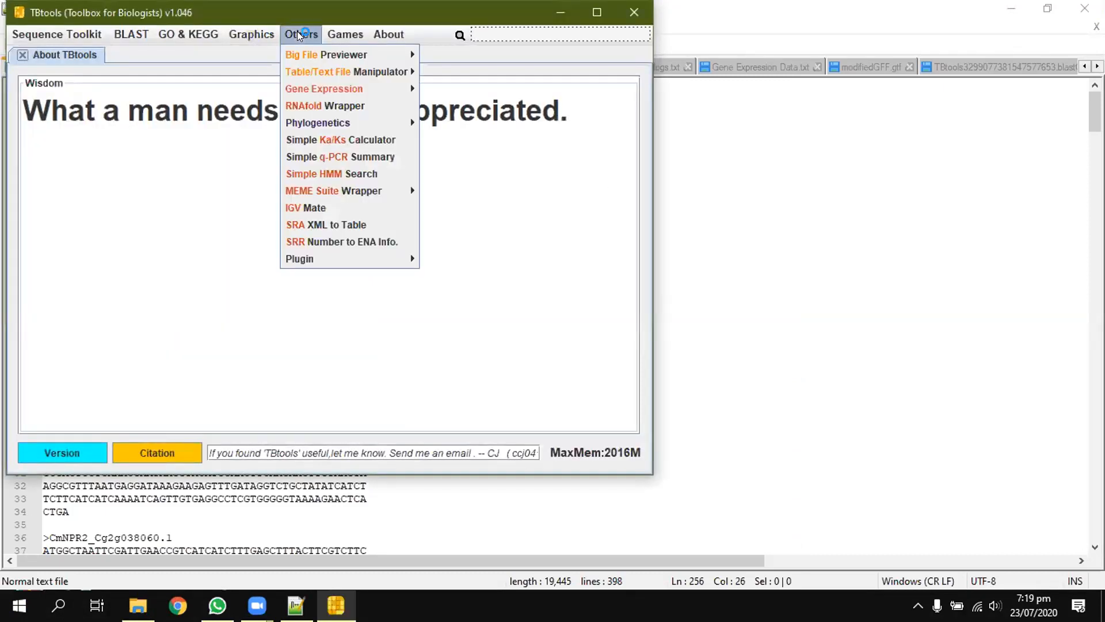
mouse_move(123, 28)
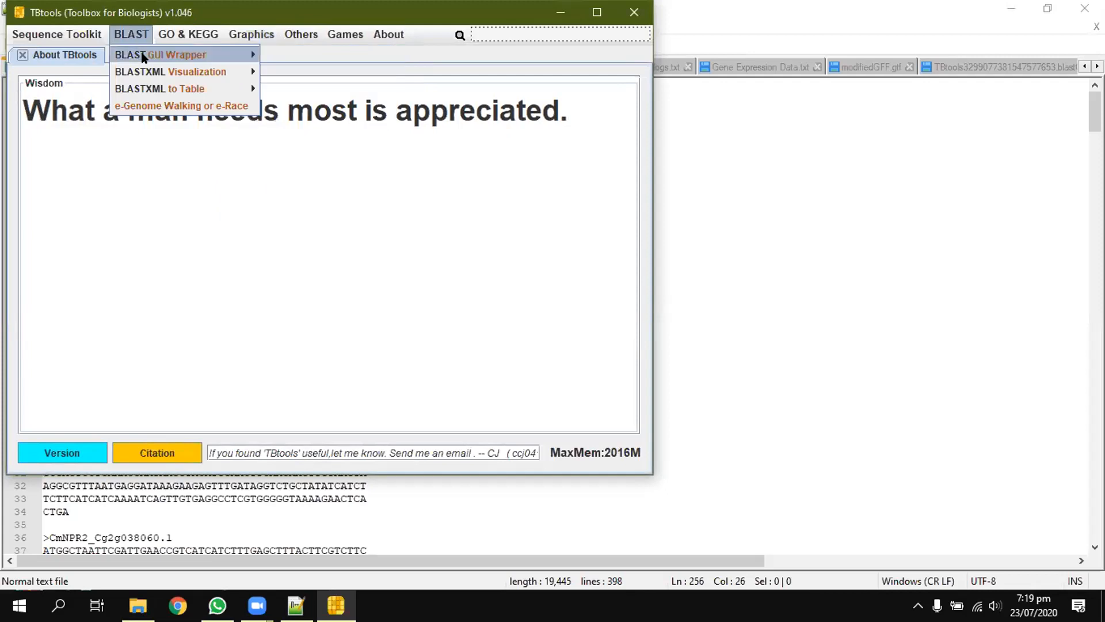
mouse_move(238, 53)
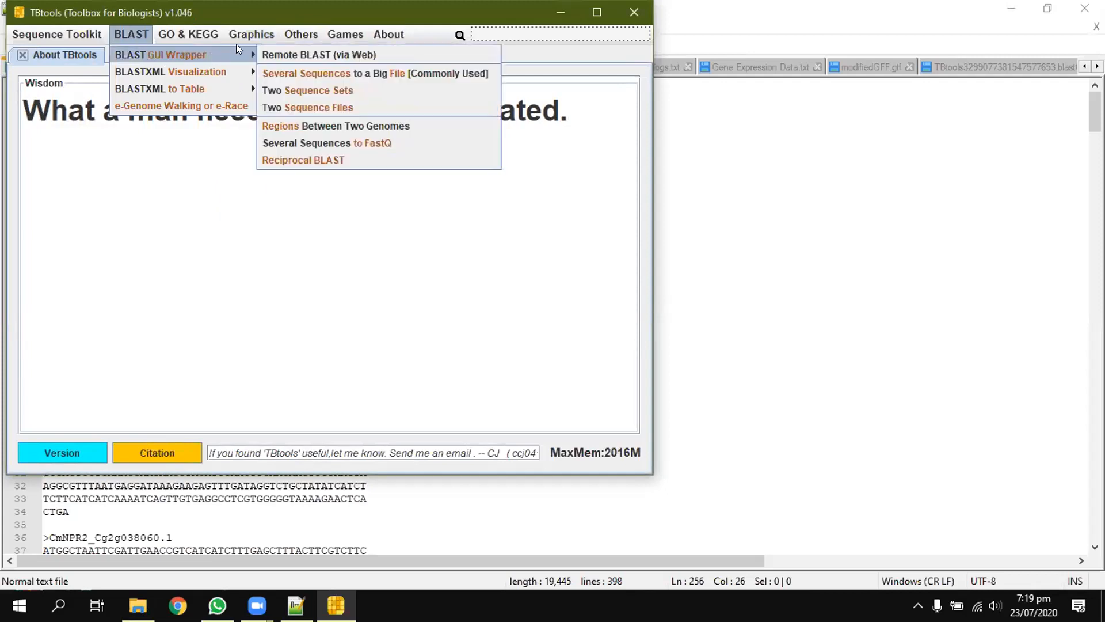
click(319, 90)
drag(349, 9, 727, 96)
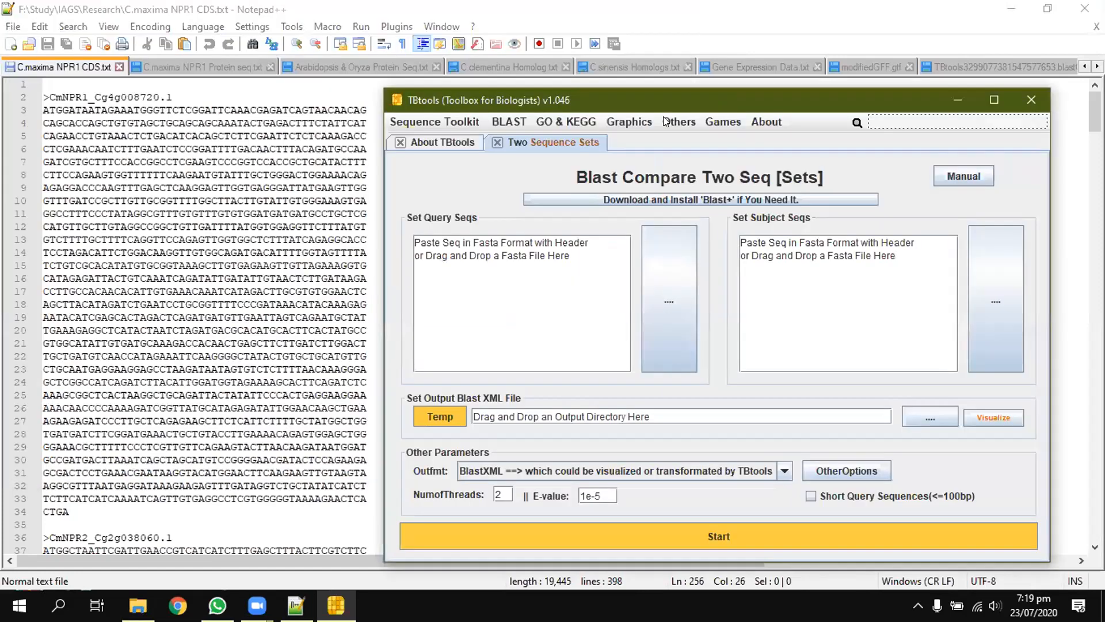
Step: Select all the C.maxima NPR1 CDS text, and bring up the miRNA 26962011 file in Notepad++
click(238, 201)
key(ctrl+a)
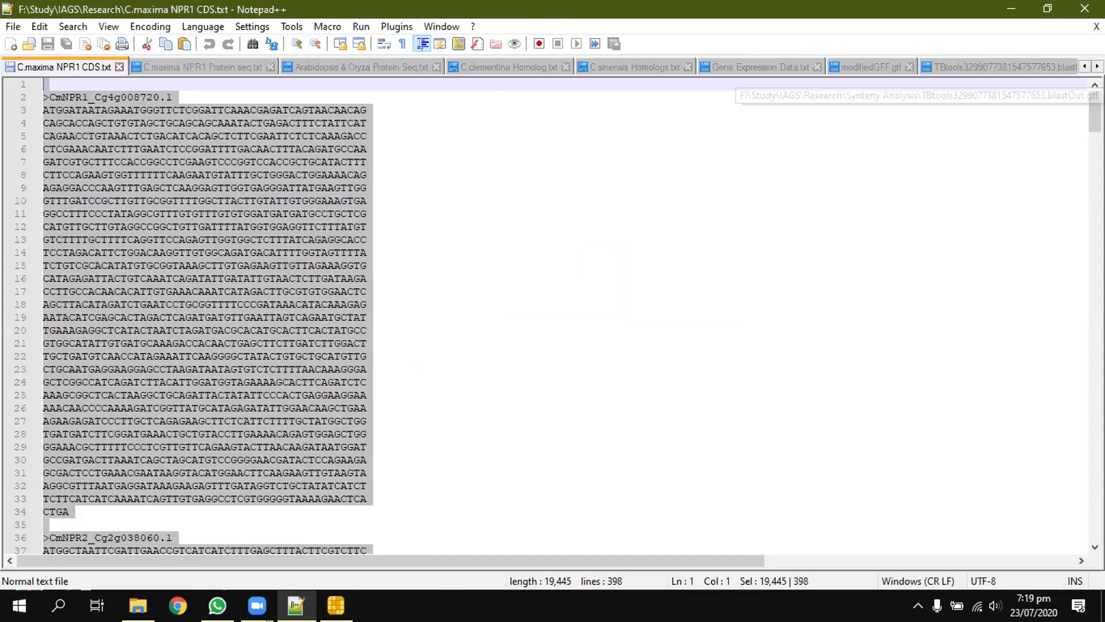
click(1097, 66)
click(1097, 66)
click(1097, 66)
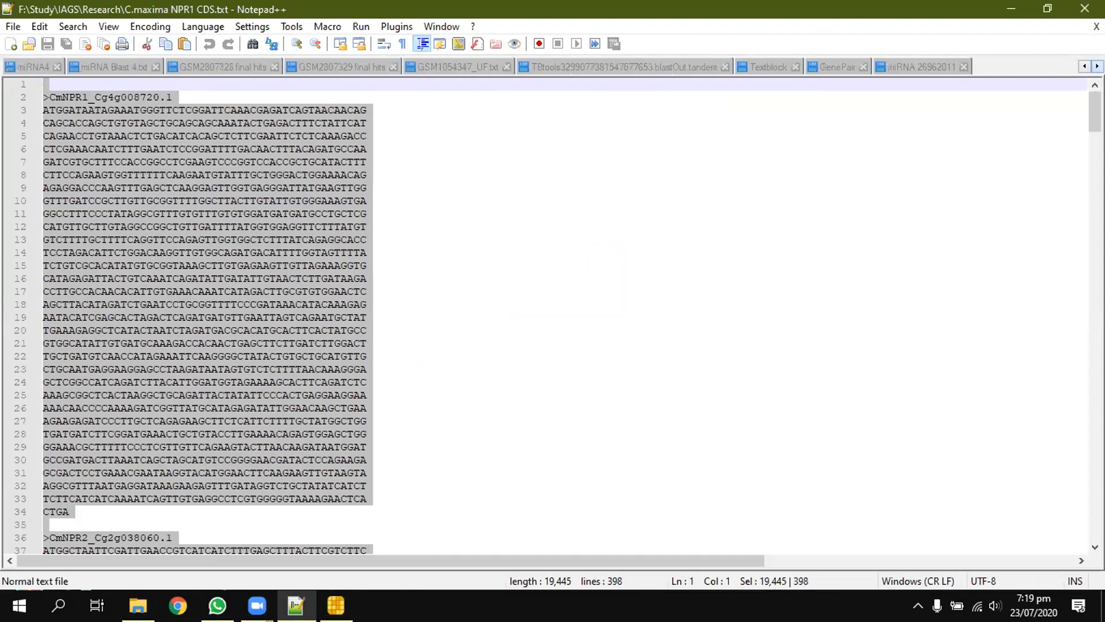
click(833, 66)
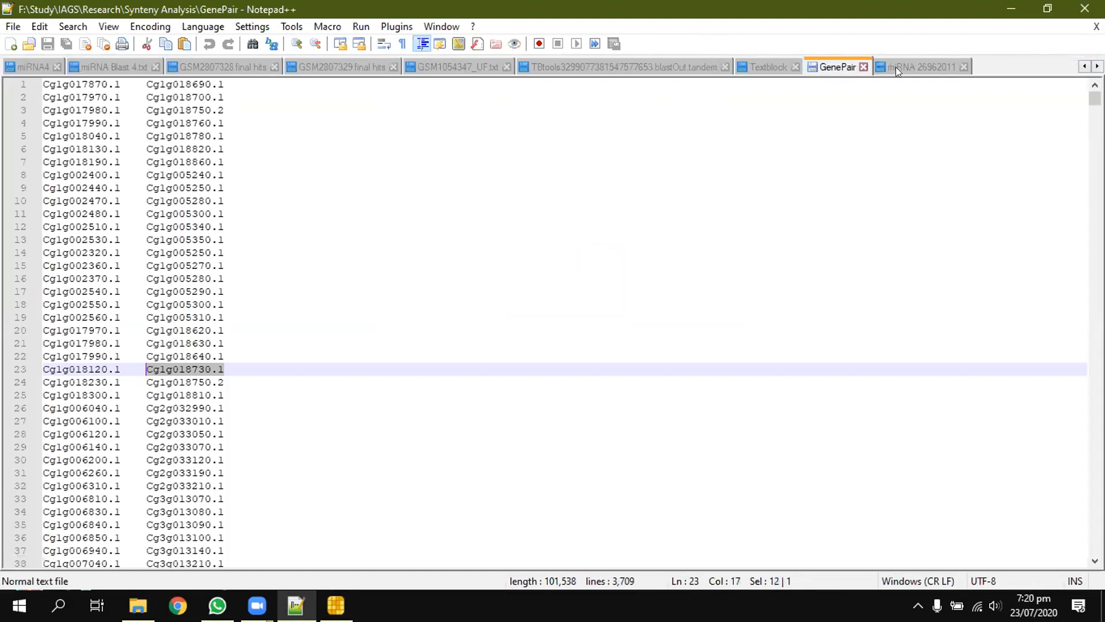
click(904, 64)
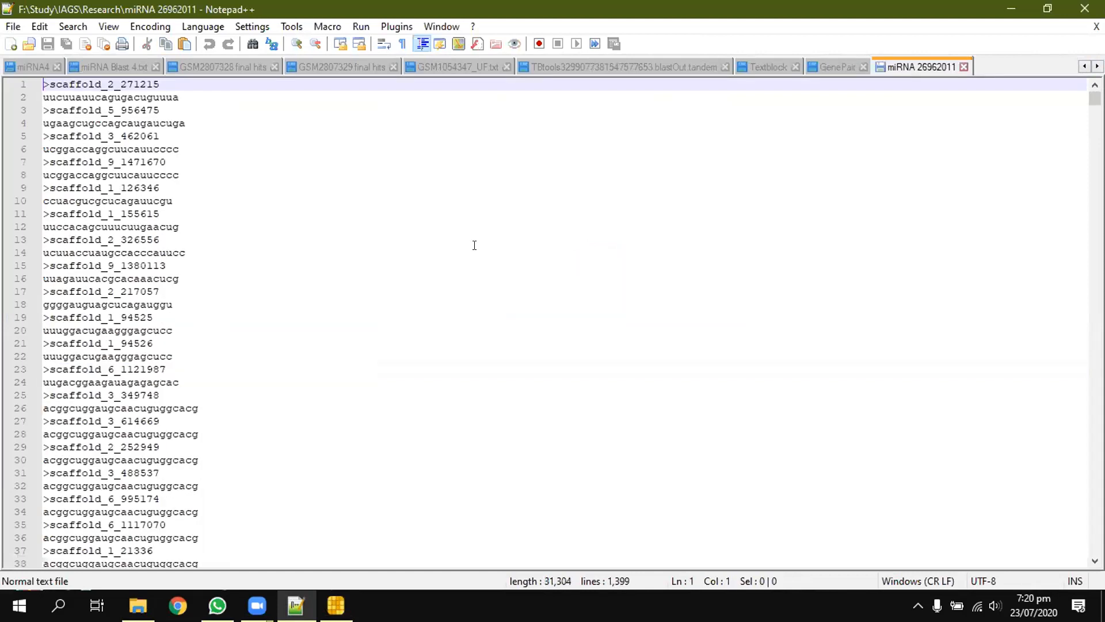
key(ctrl+f)
click(395, 137)
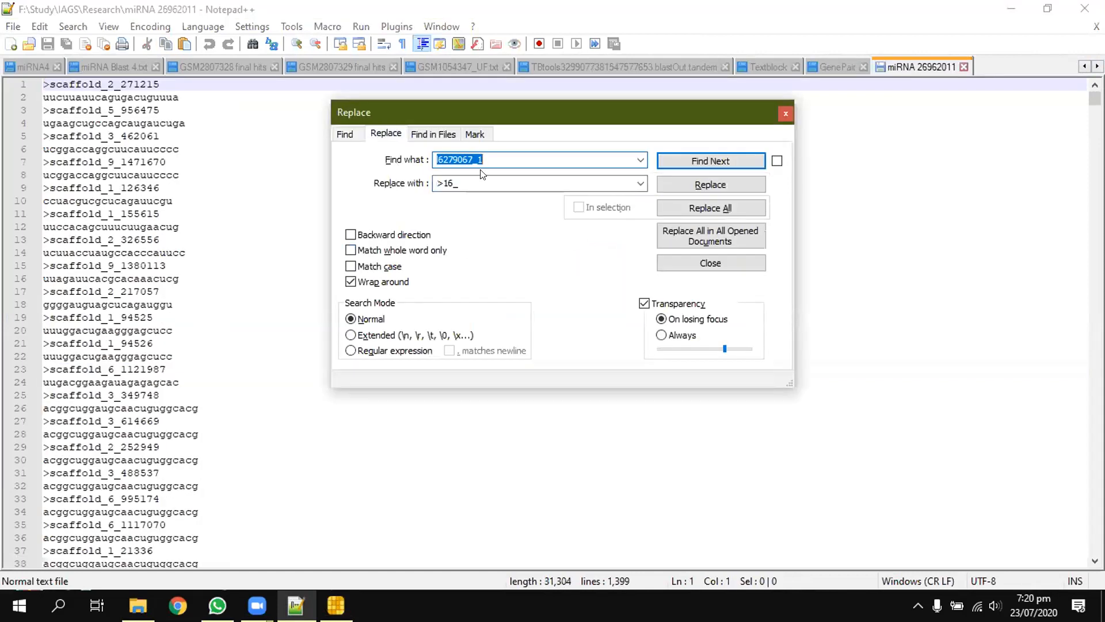
text(u)
click(785, 114)
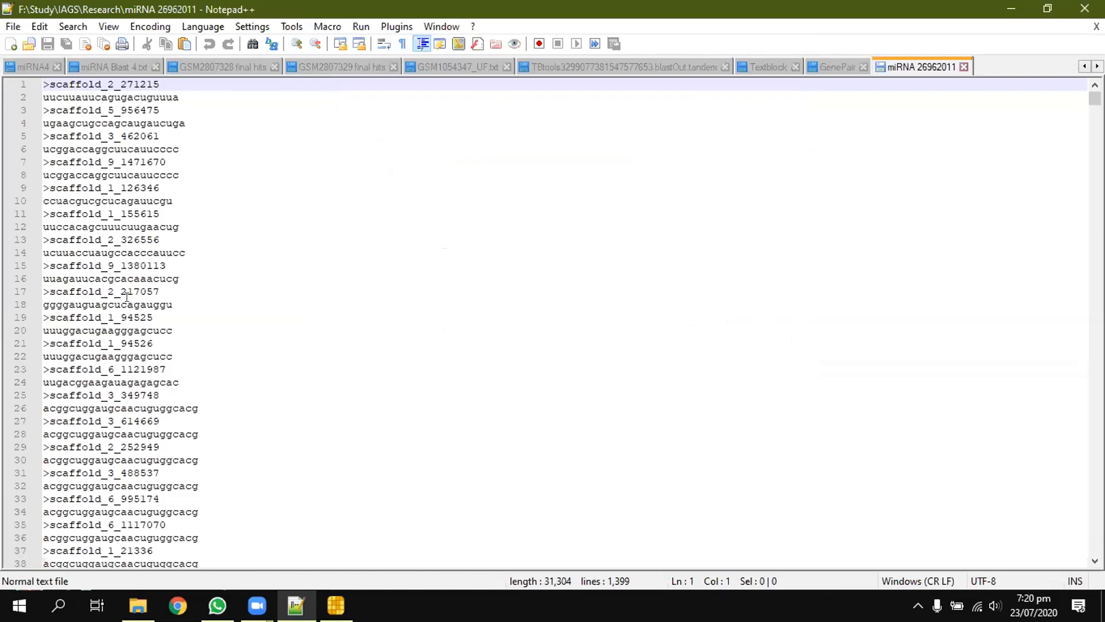
Step: Reopen C.maxima NPR1 CDS.txt in Notepad++ from the Research folder in File Explorer
click(1082, 66)
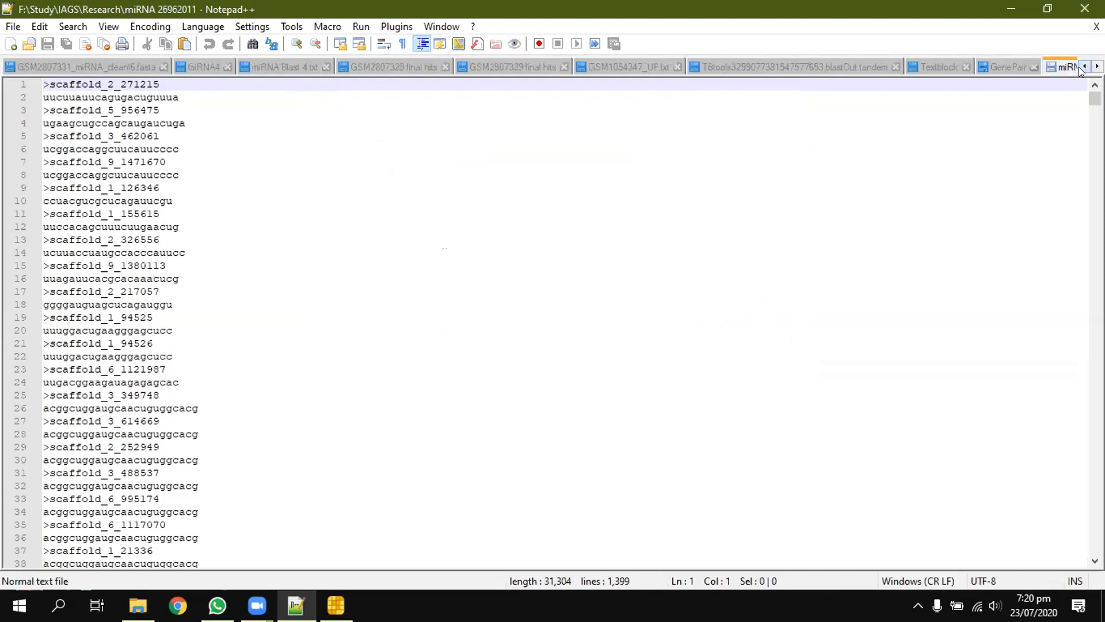
click(1082, 70)
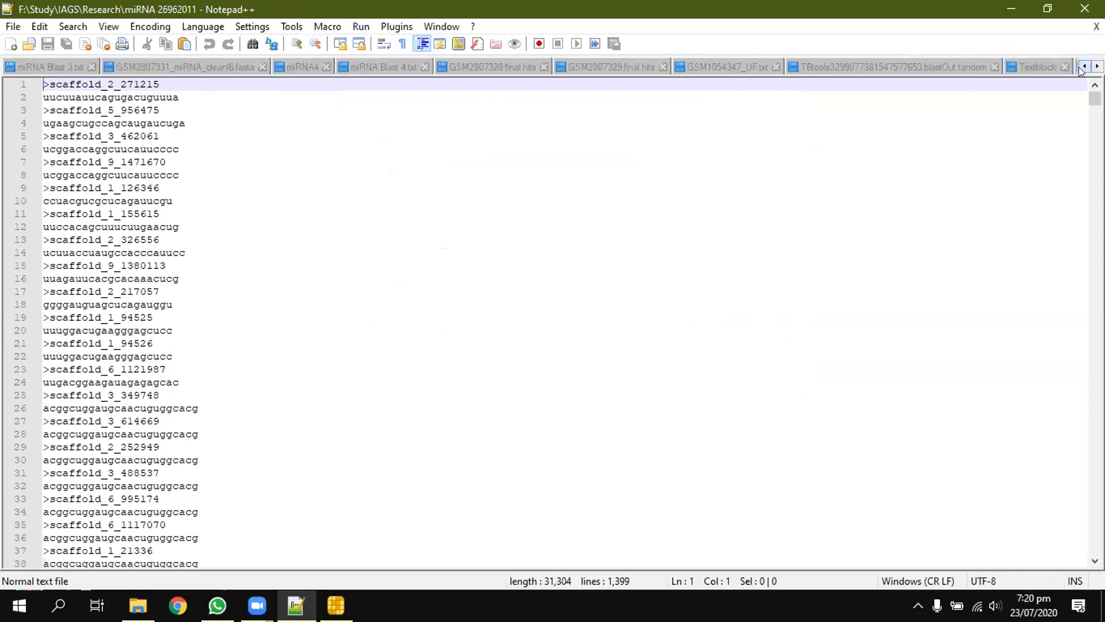
click(1082, 70)
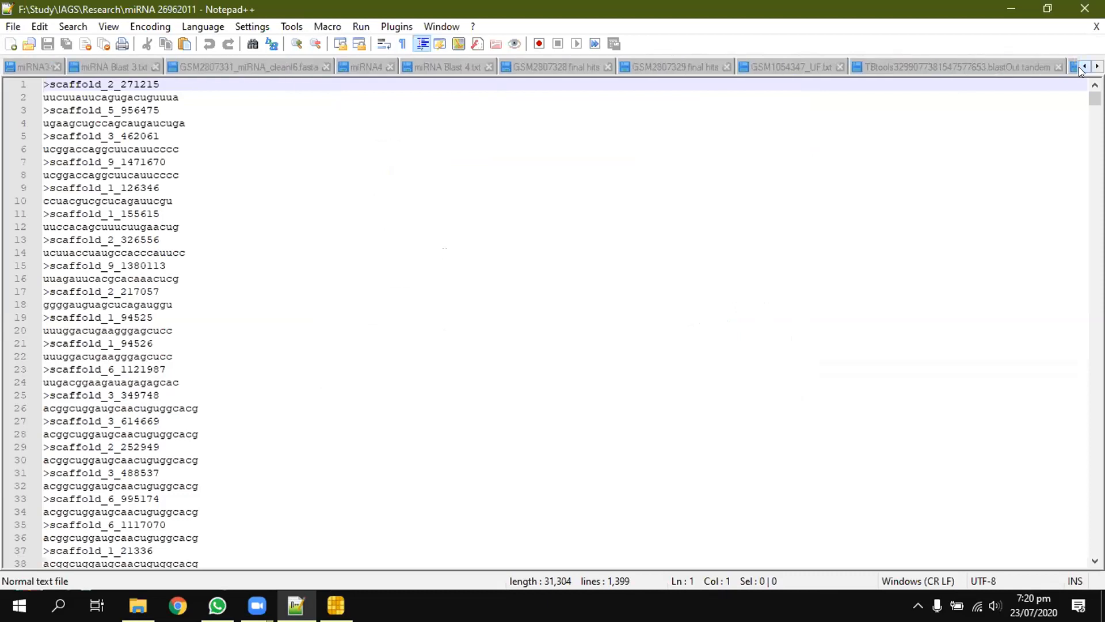
click(1082, 70)
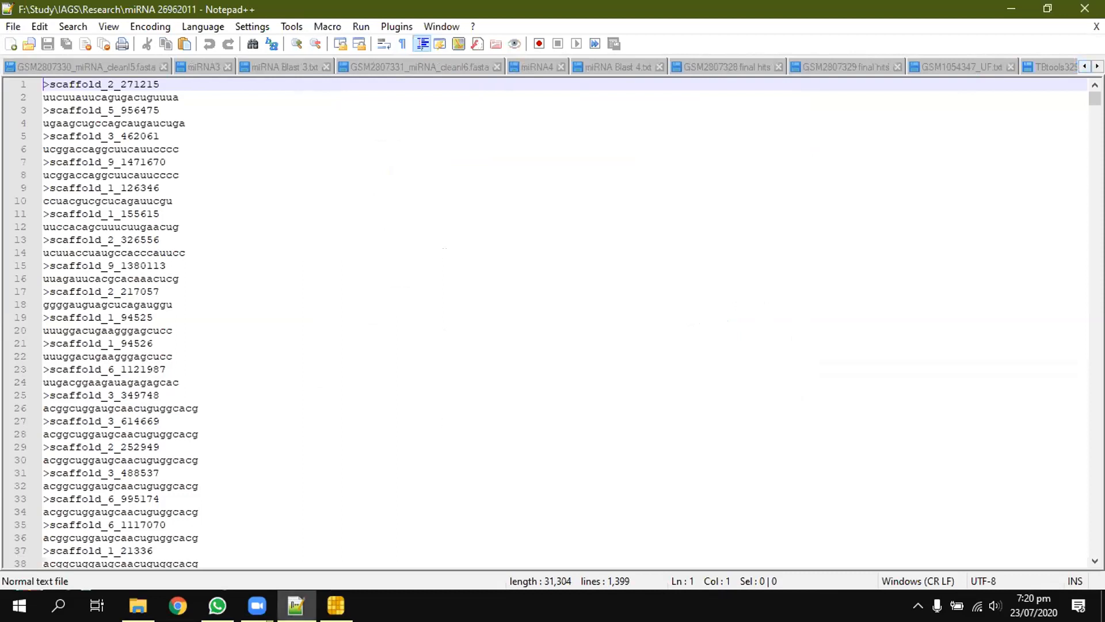
click(172, 536)
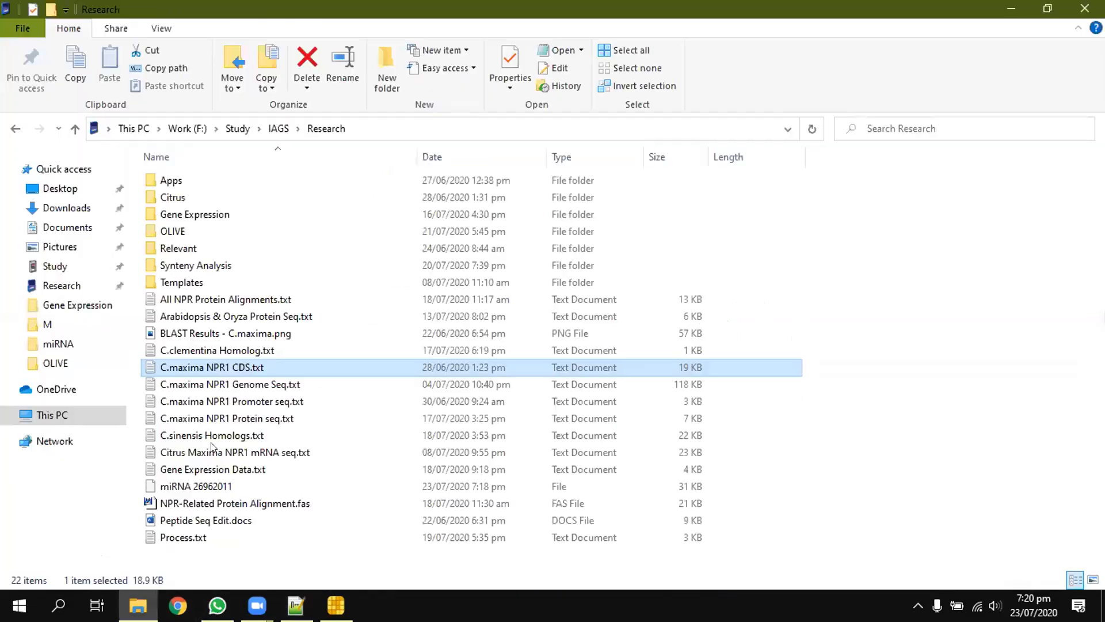
right_click(216, 367)
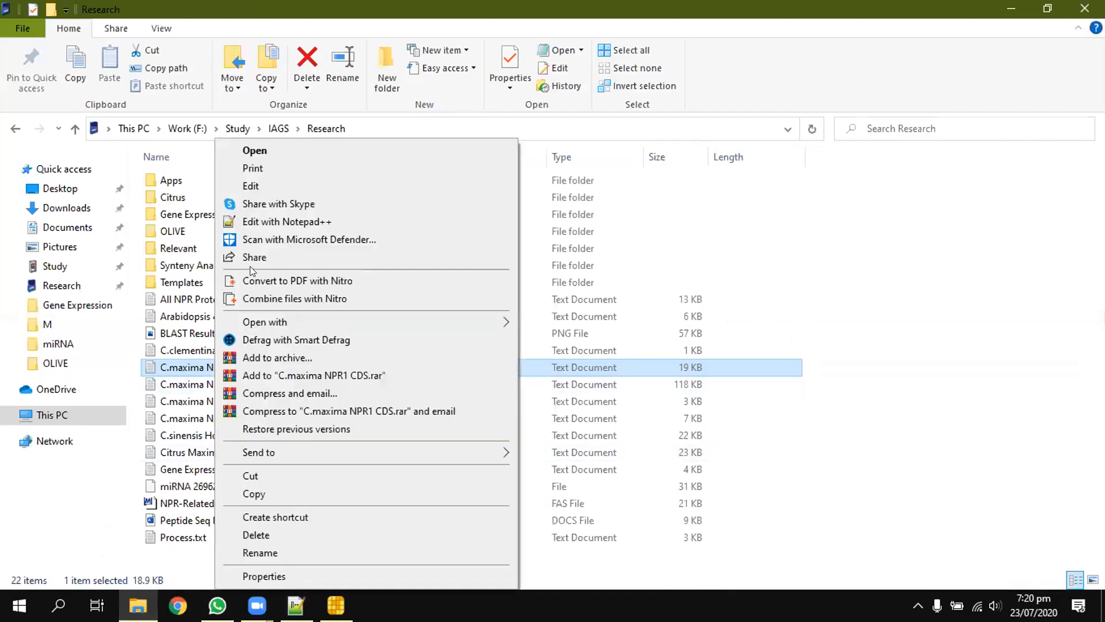
click(258, 223)
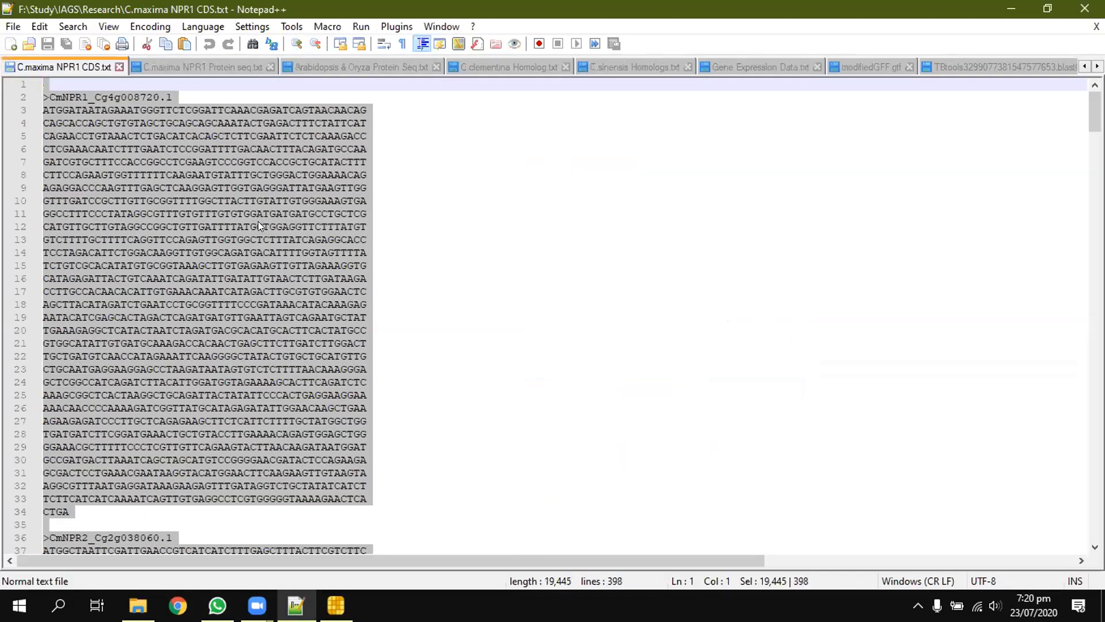
Step: Replace every T with u throughout C.maxima NPR1 CDS.txt and close the Replace dialog
click(400, 226)
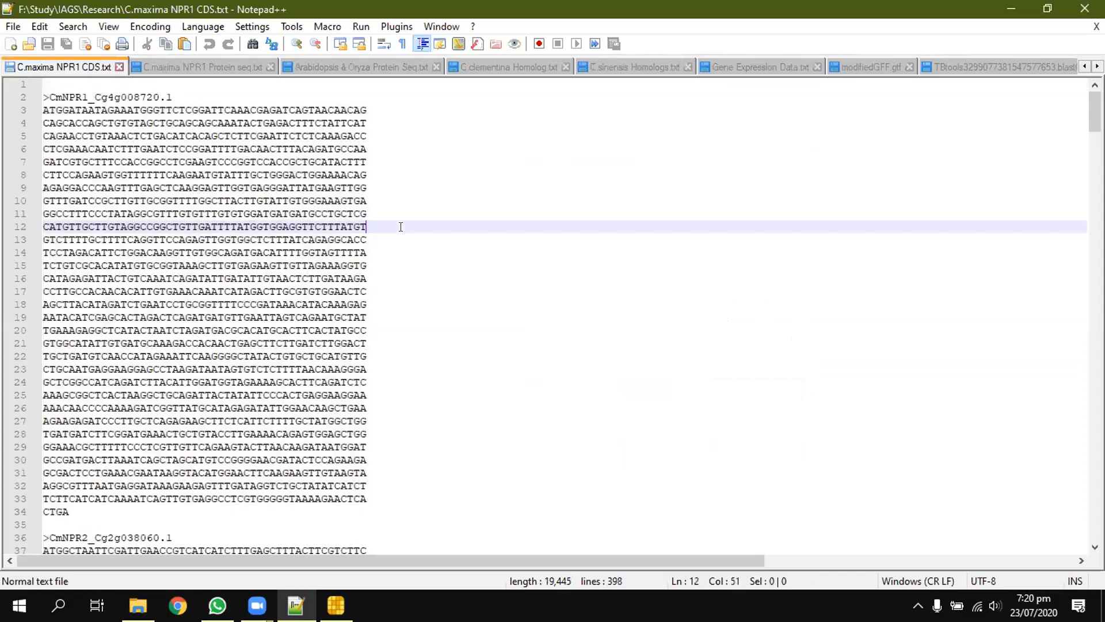
double_click(401, 226)
key(ctrl+f)
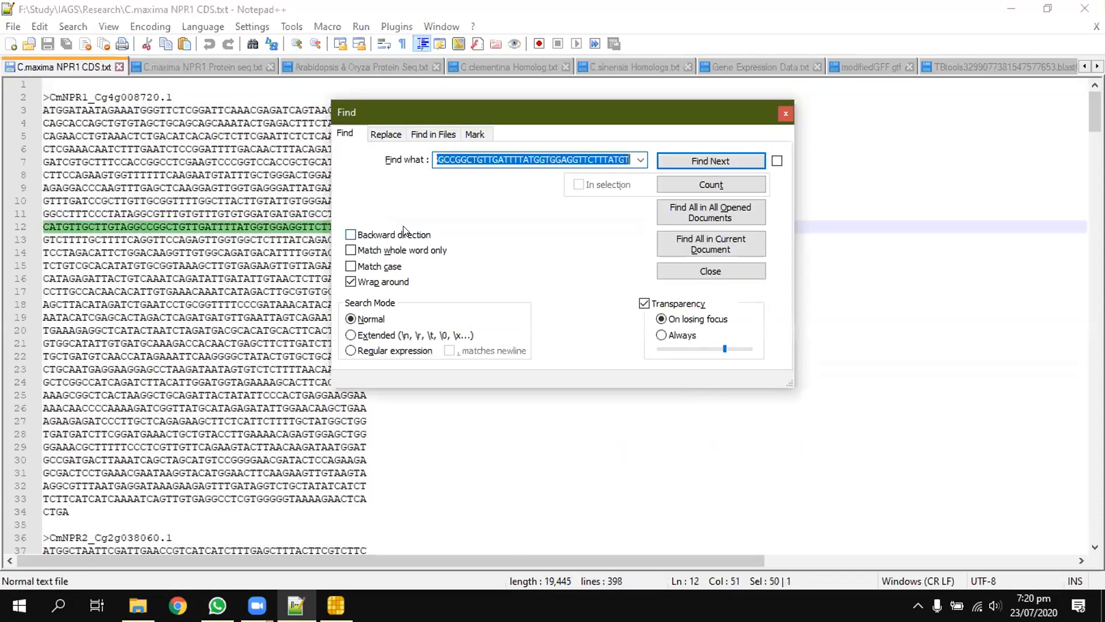
click(395, 133)
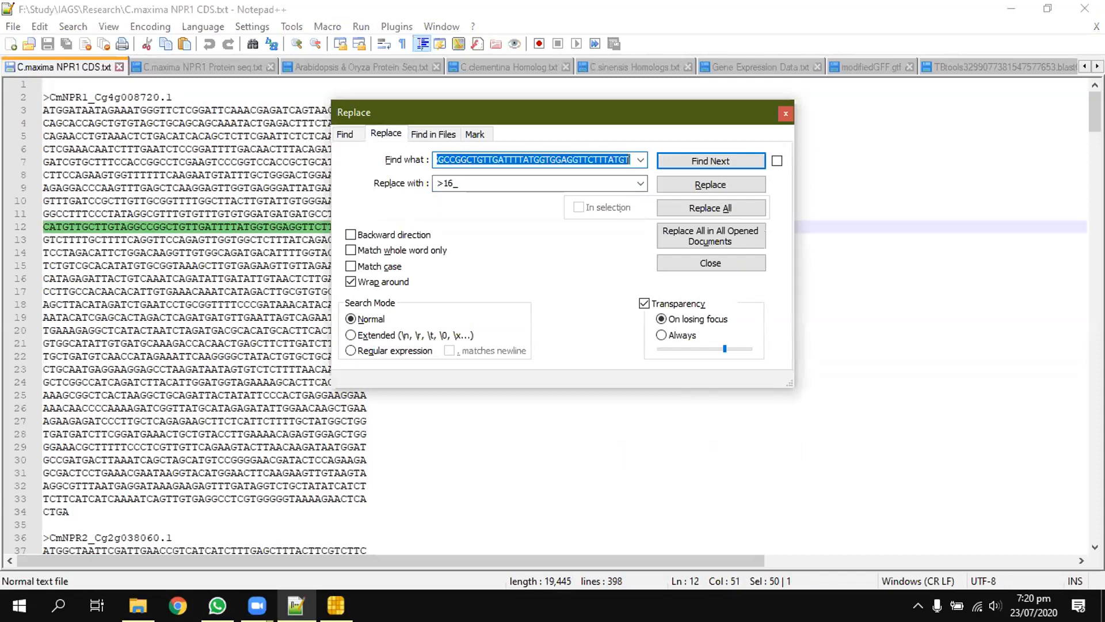
text(T)
key(Tab)
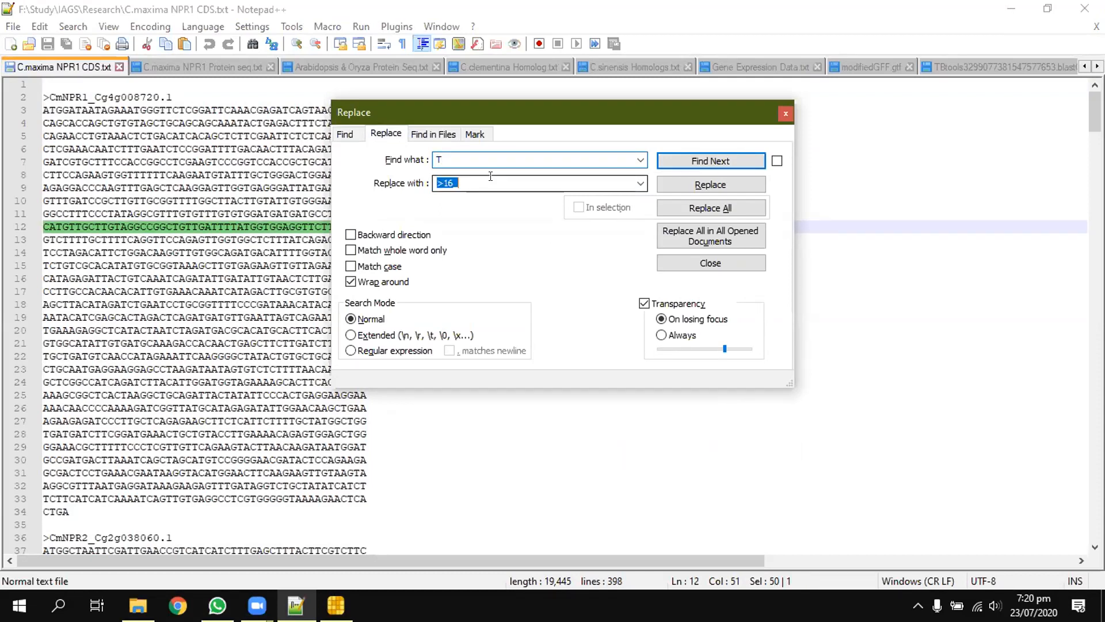
text(u)
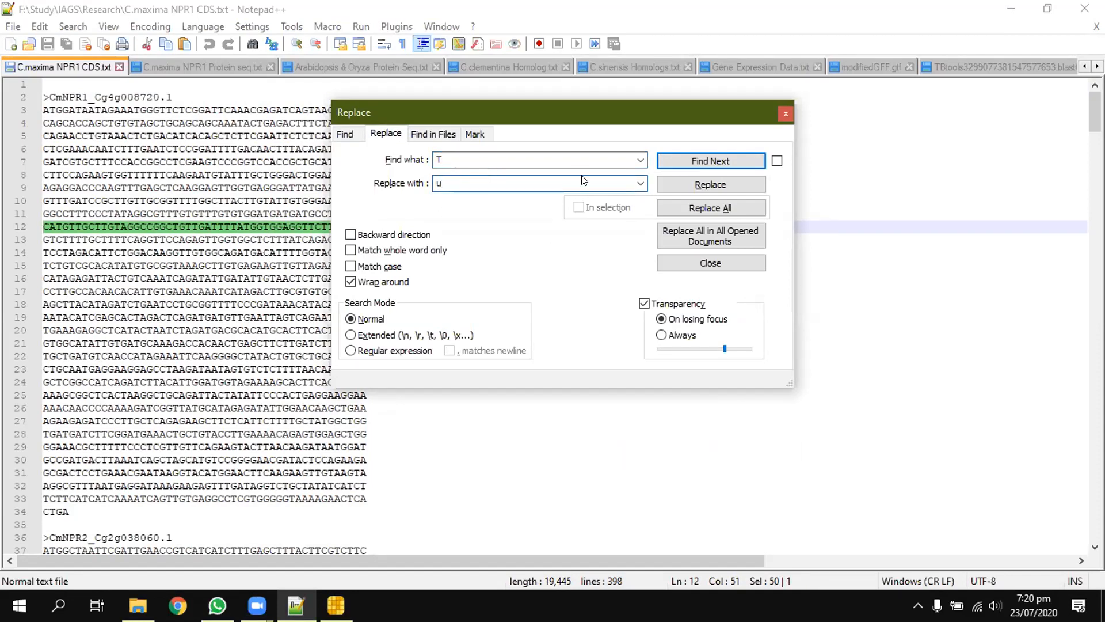
click(679, 208)
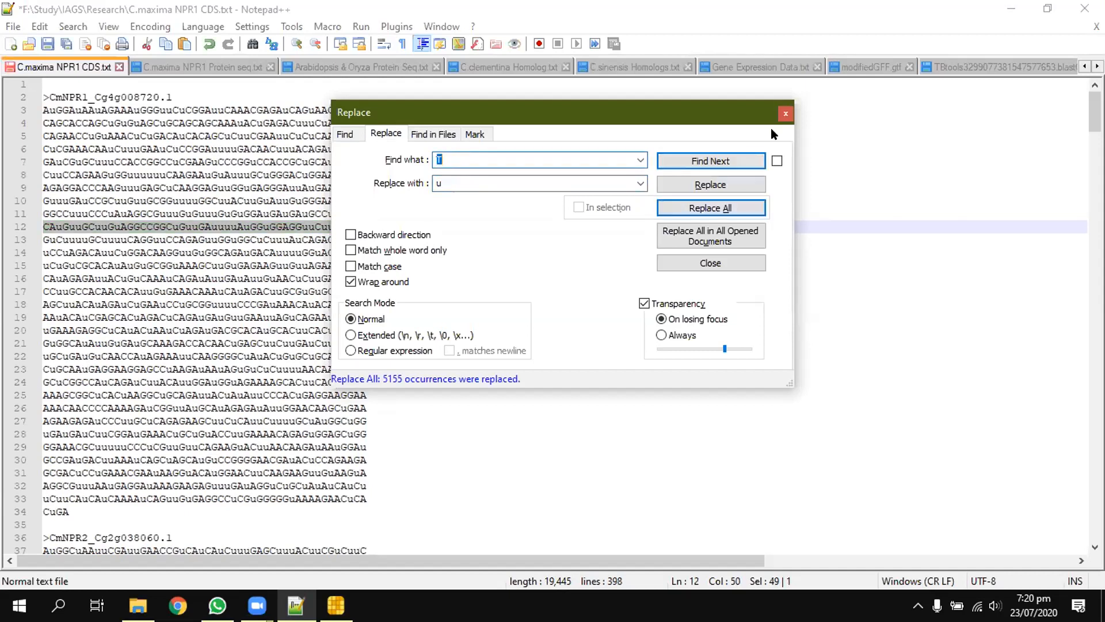
click(786, 113)
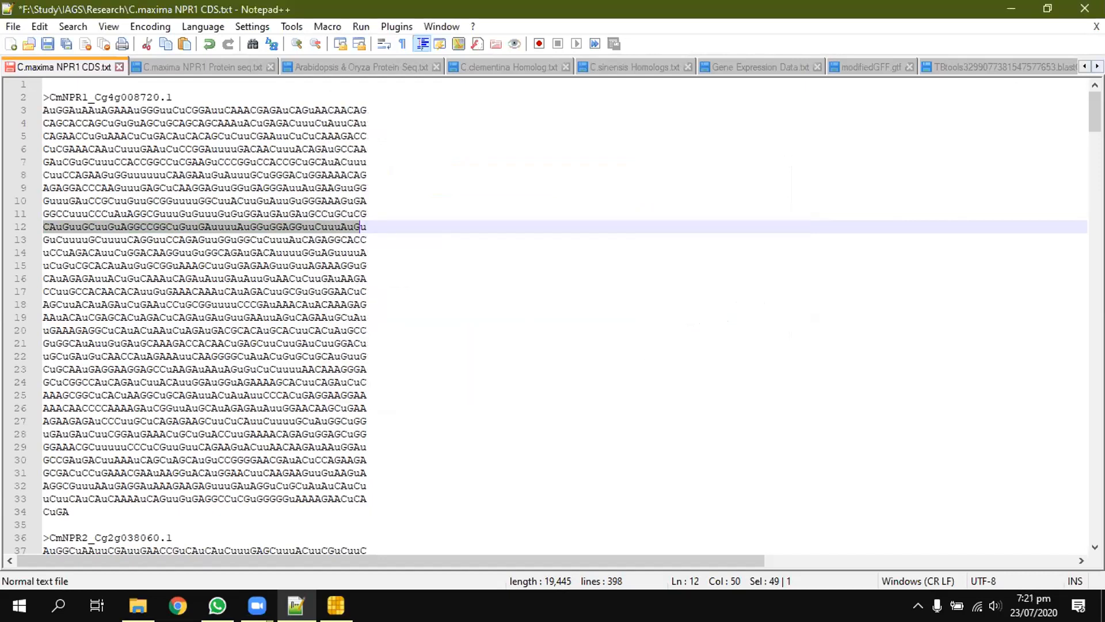
Step: Bring up the miRNA 26962011 file to view its sequences
click(1097, 66)
click(1097, 66)
click(1097, 66)
click(1097, 66)
click(1097, 67)
click(1097, 66)
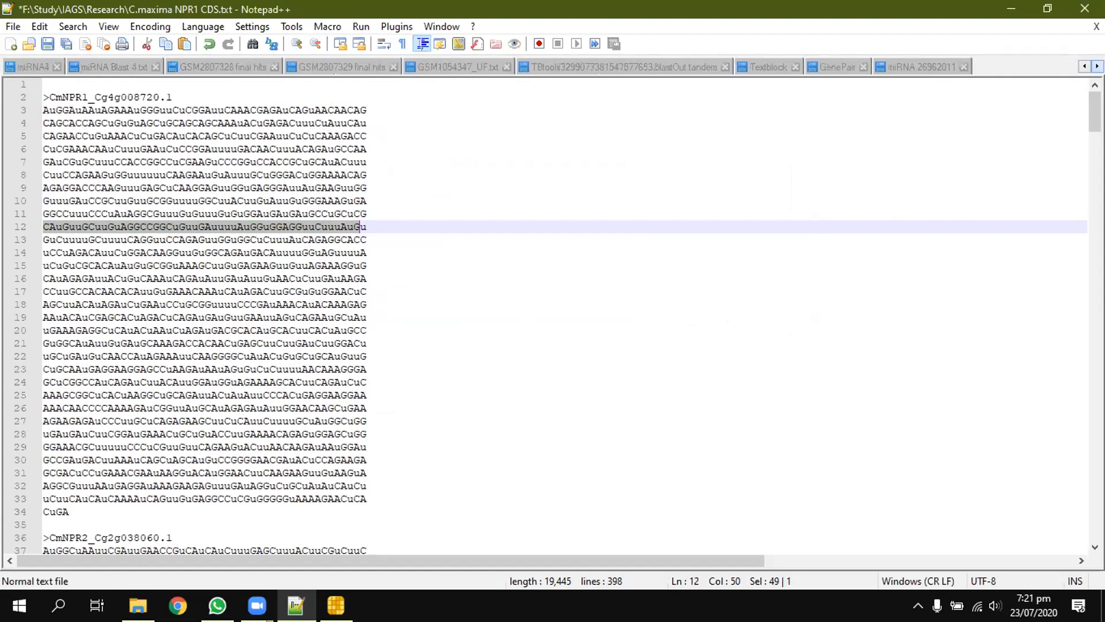
click(913, 68)
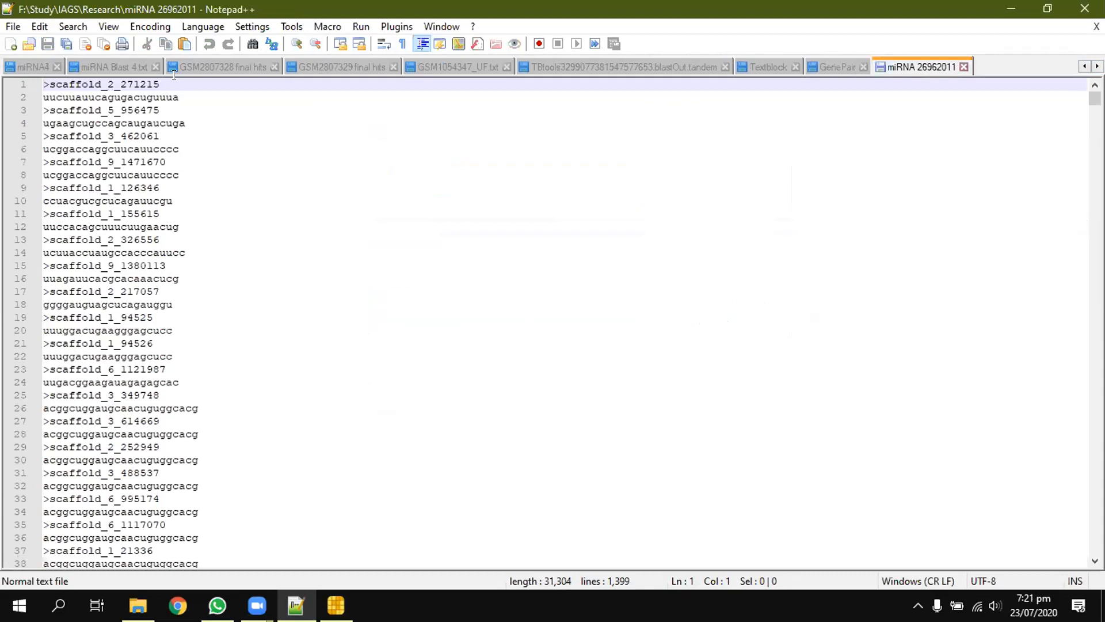
Step: Switch to the Olive CDS Sequence file among the open documents
click(1084, 67)
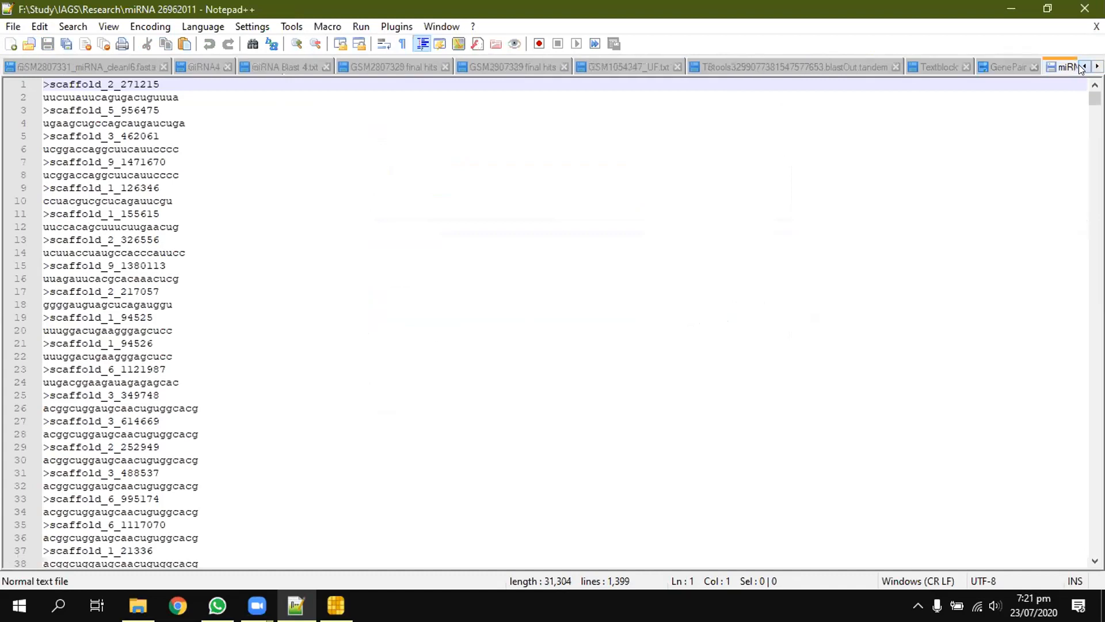
click(1081, 67)
click(1081, 66)
click(1081, 66)
click(1081, 67)
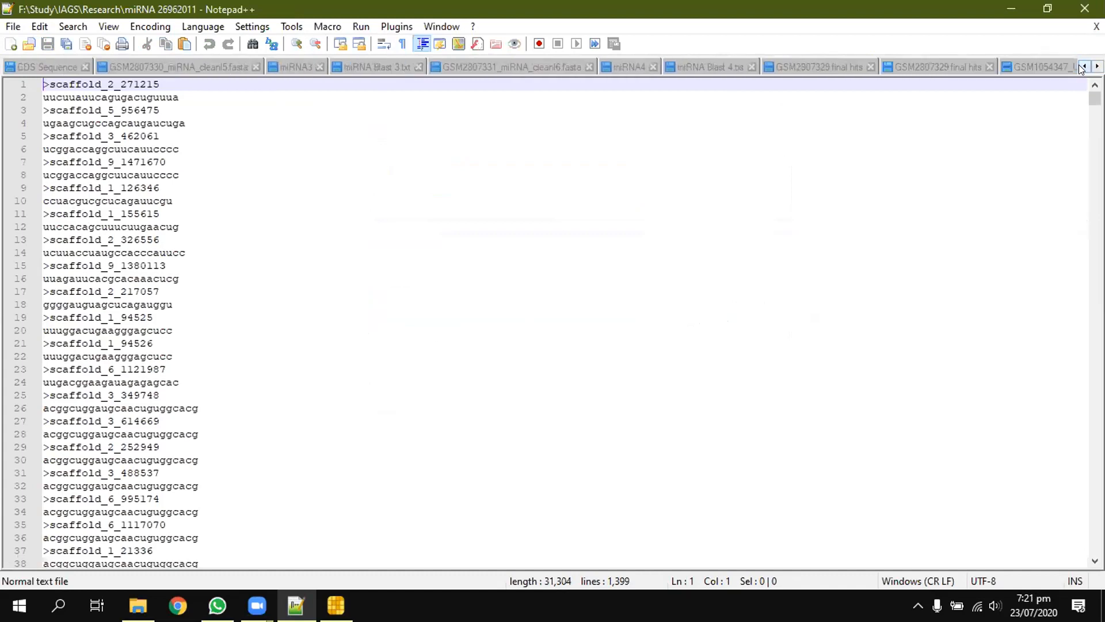
click(1082, 67)
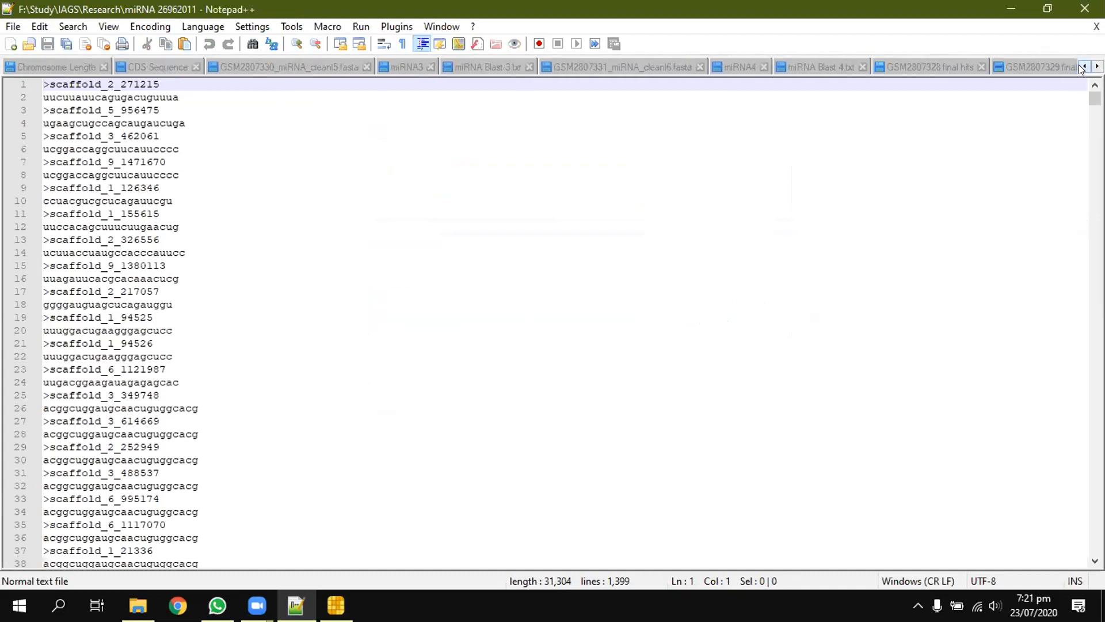
click(157, 65)
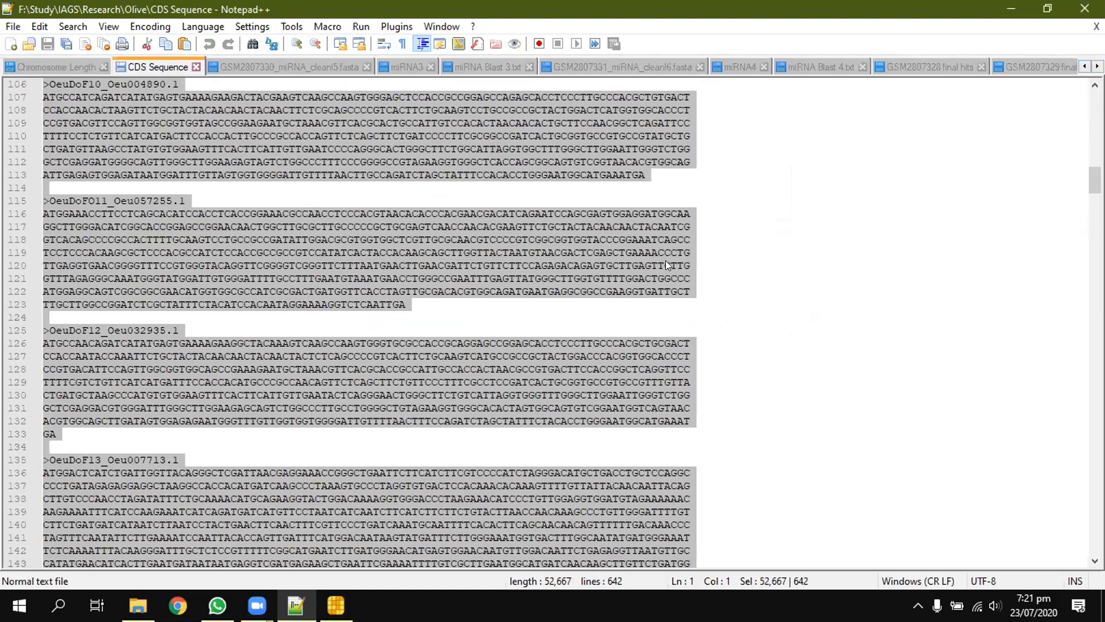
Step: Try replacing every T with u throughout the Olive CDS Sequence file, close the Replace dialog, and undo the replacement
double_click(731, 194)
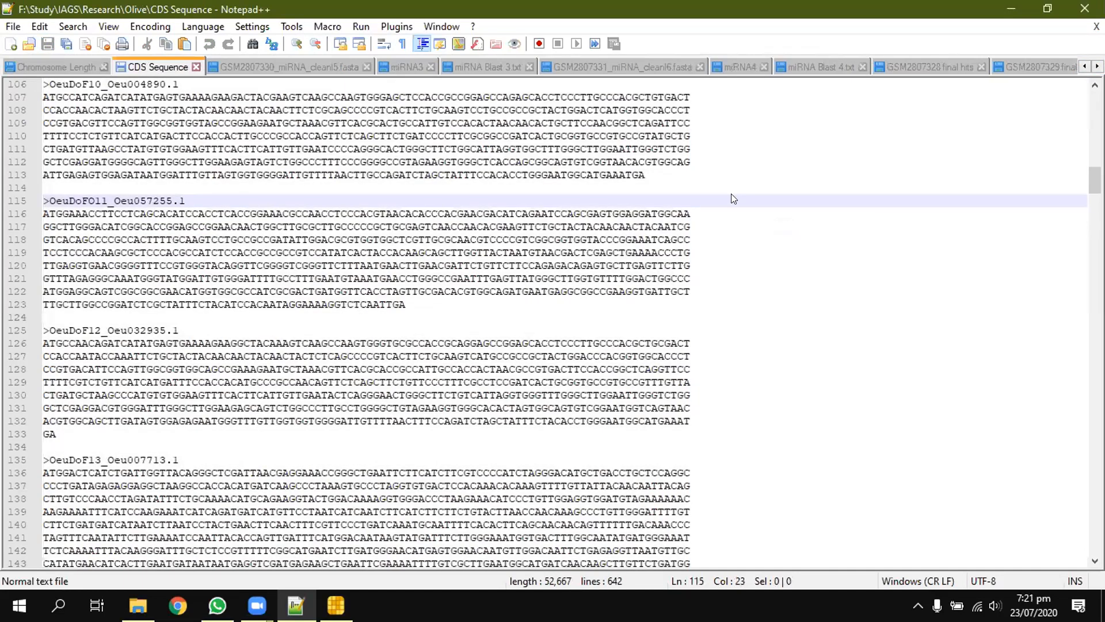
key(ctrl+f)
click(390, 136)
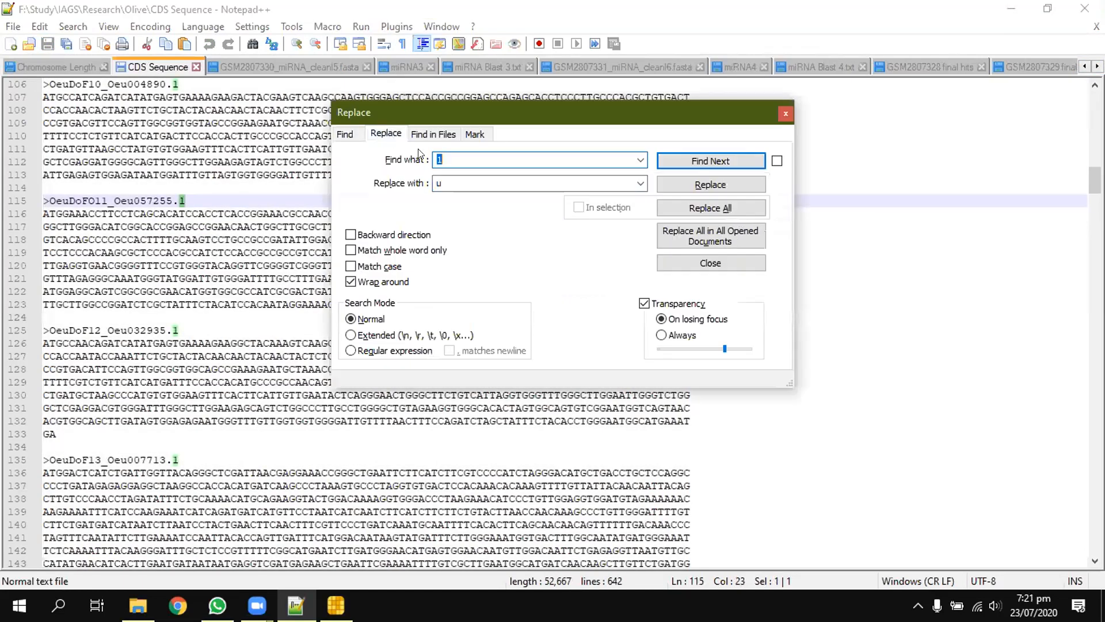
text(T)
key(Tab)
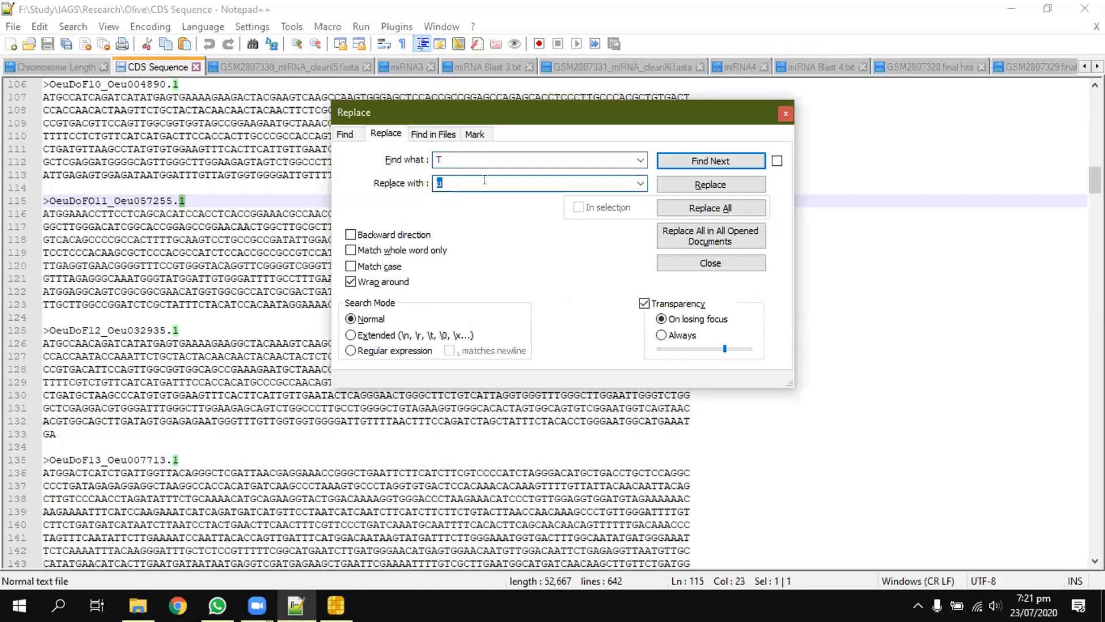
key(BackSpace)
click(679, 210)
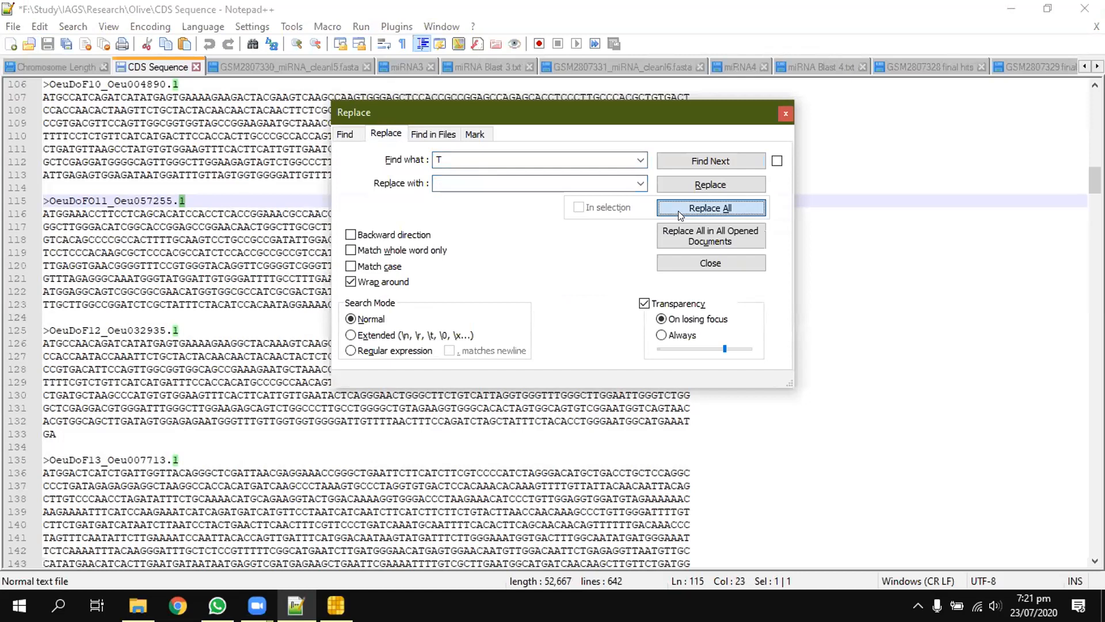
text(u)
click(680, 215)
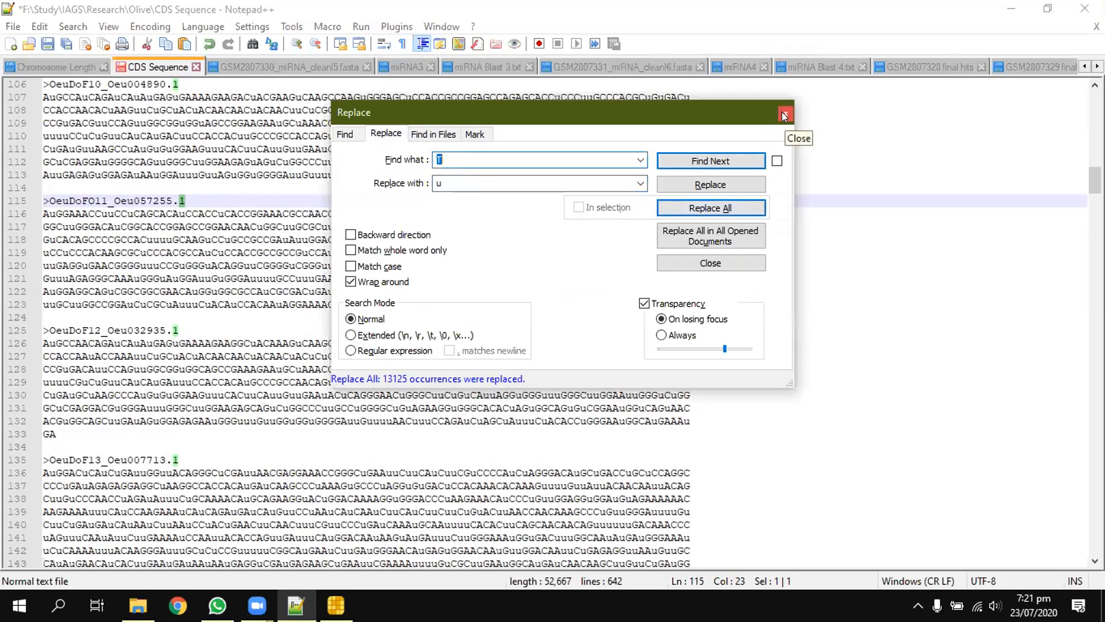
click(784, 116)
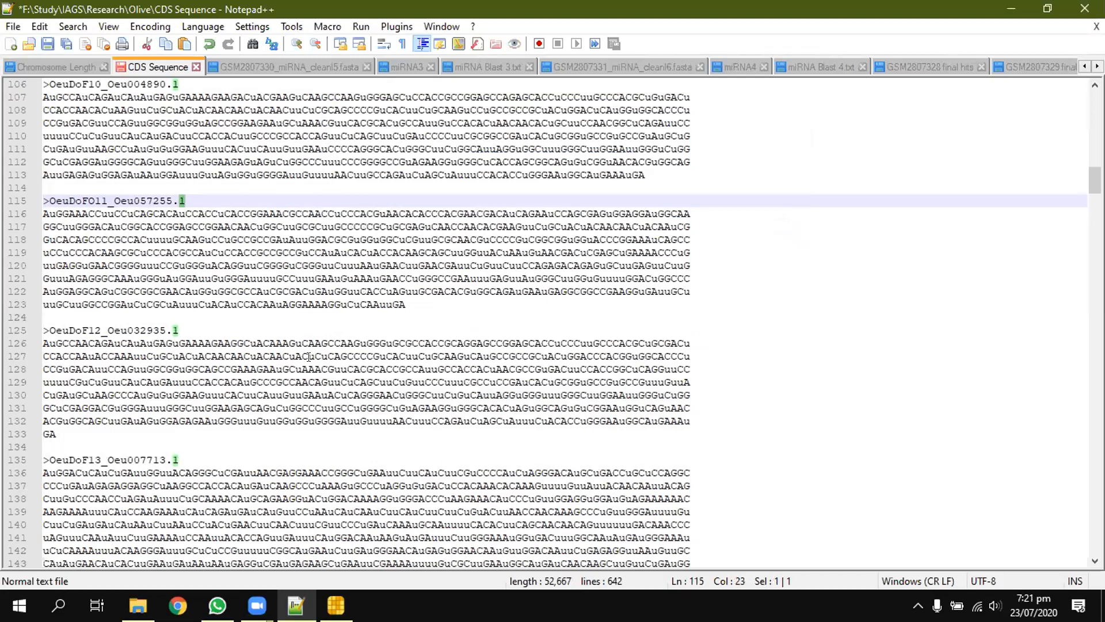
key(ctrl+z)
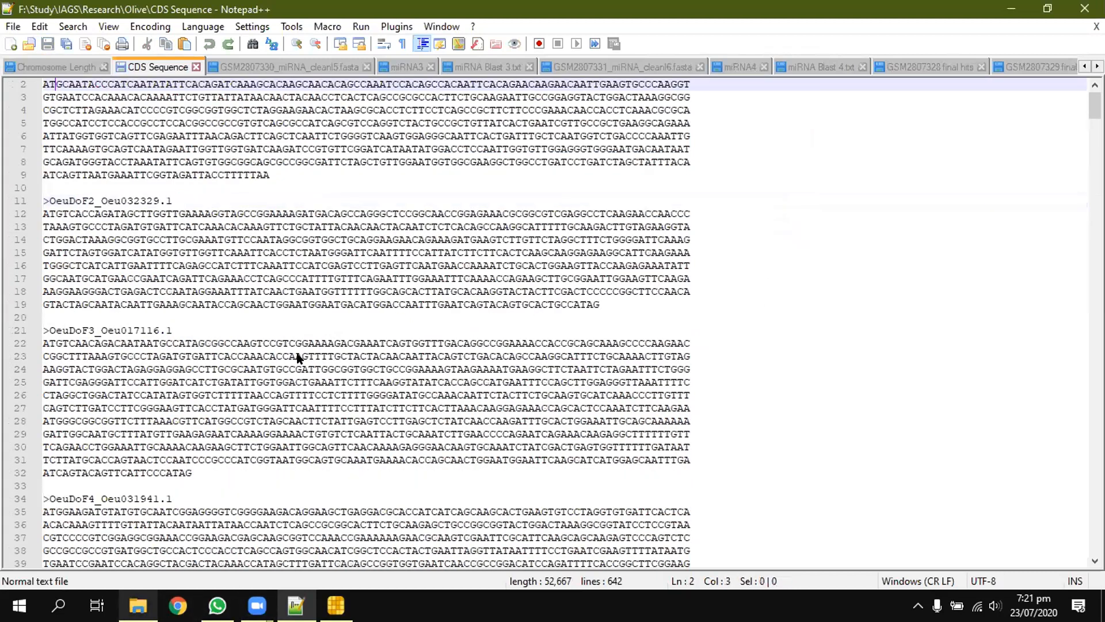
Step: Bring up C.maxima NPR1 CDS.txt in Notepad++ from the Research folder and copy all of its sequences
key(alt+Tab)
right_click(241, 367)
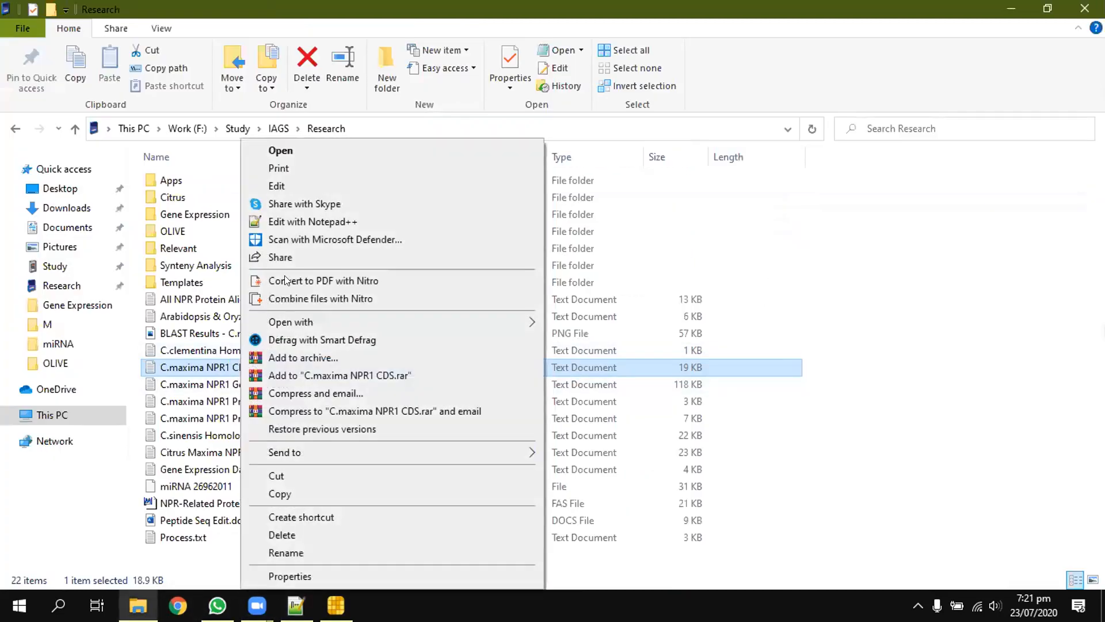
click(291, 222)
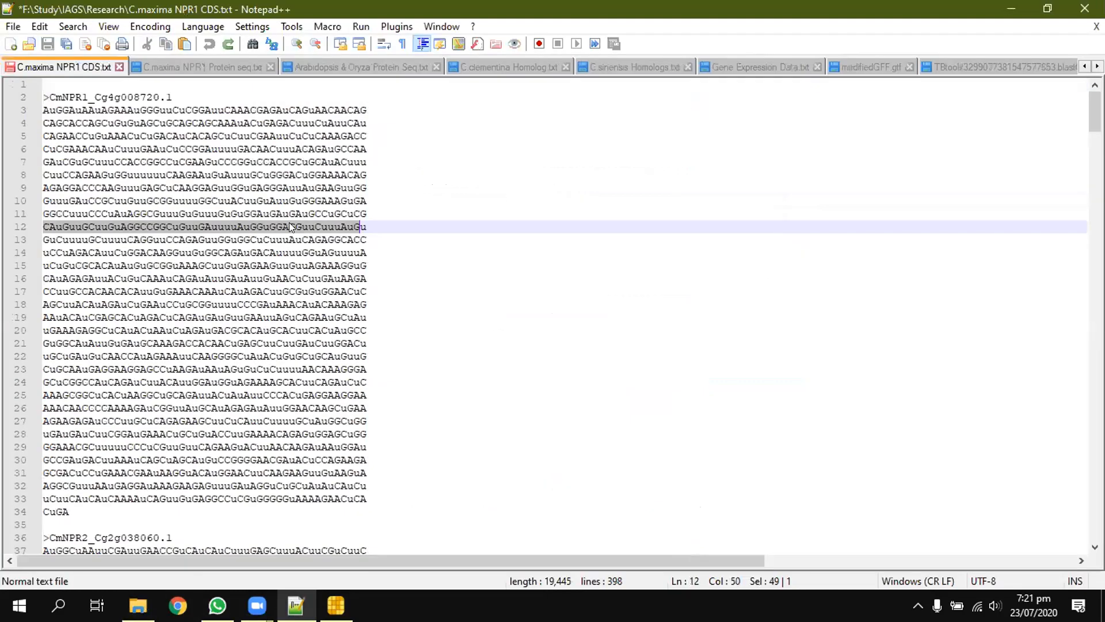
click(400, 220)
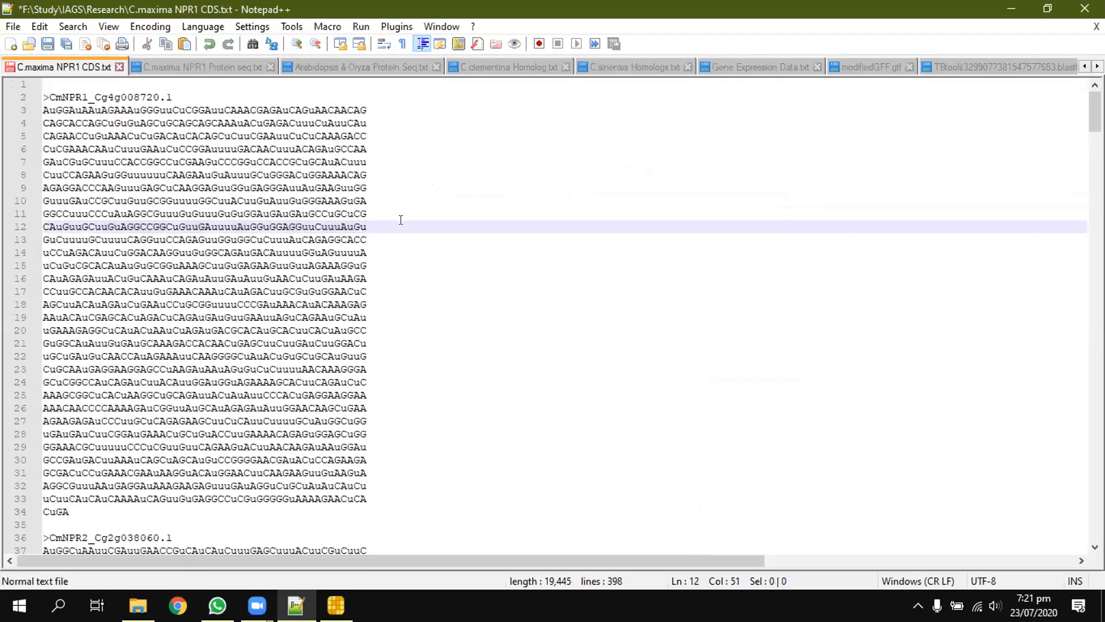
key(ctrl+a)
Step: Switch to TBtools and replace the query sequence placeholder with the copied C.maxima NPR1 CDS sequences
mouse_move(336, 605)
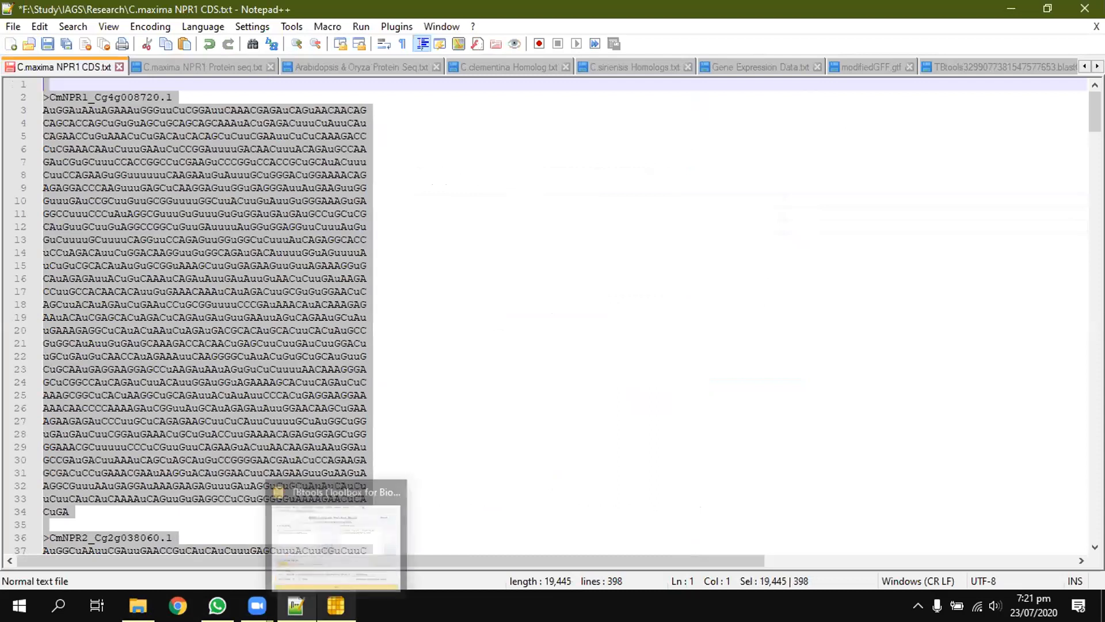
click(336, 518)
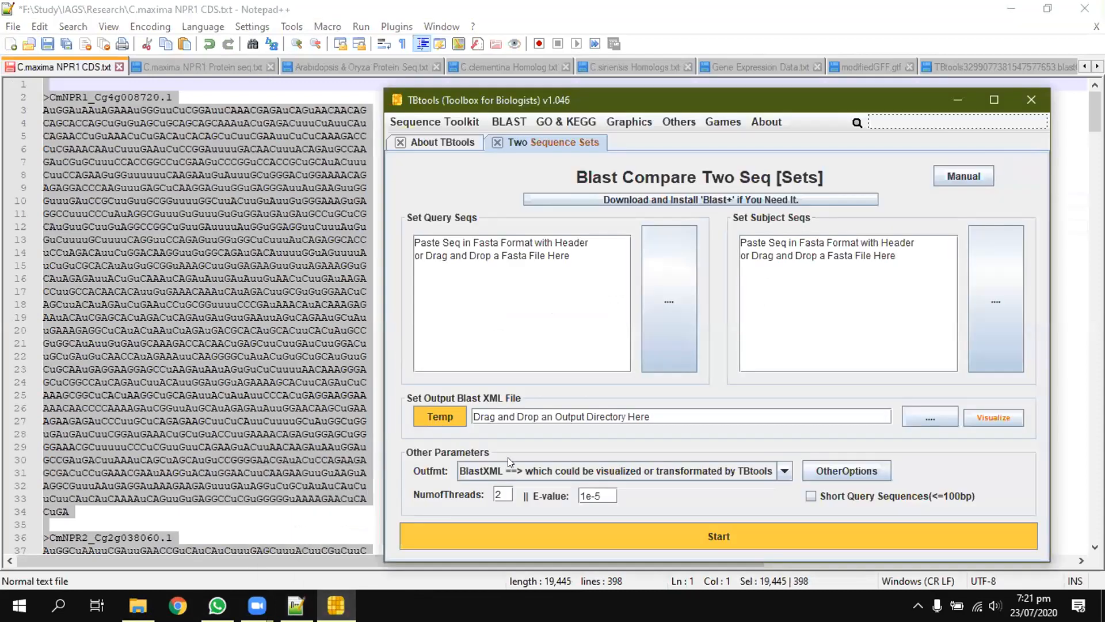
click(505, 305)
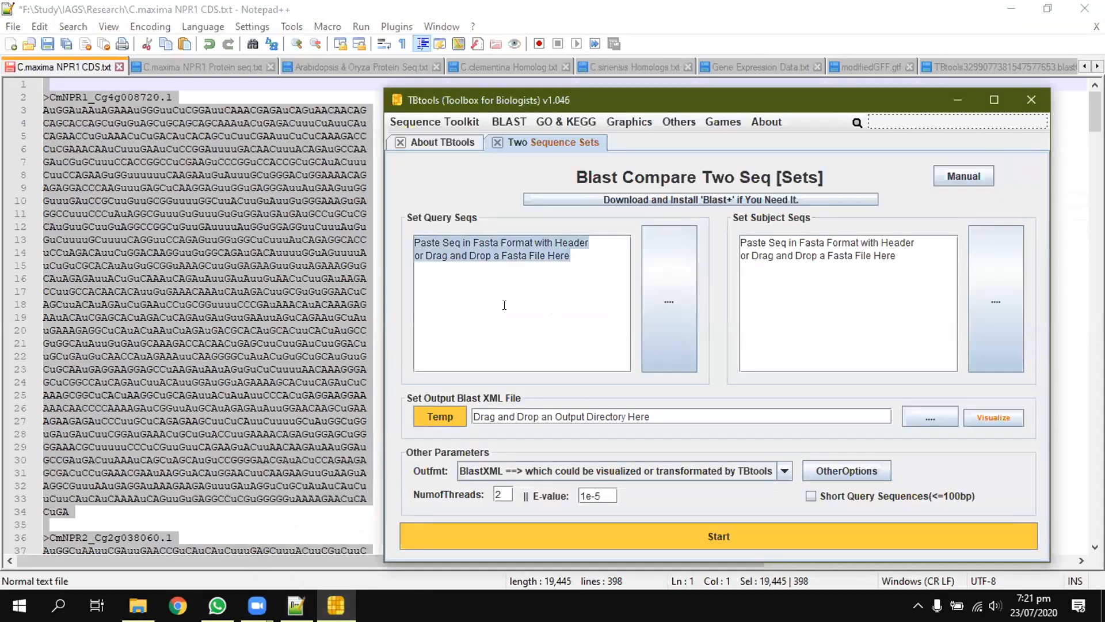
key(ctrl+v)
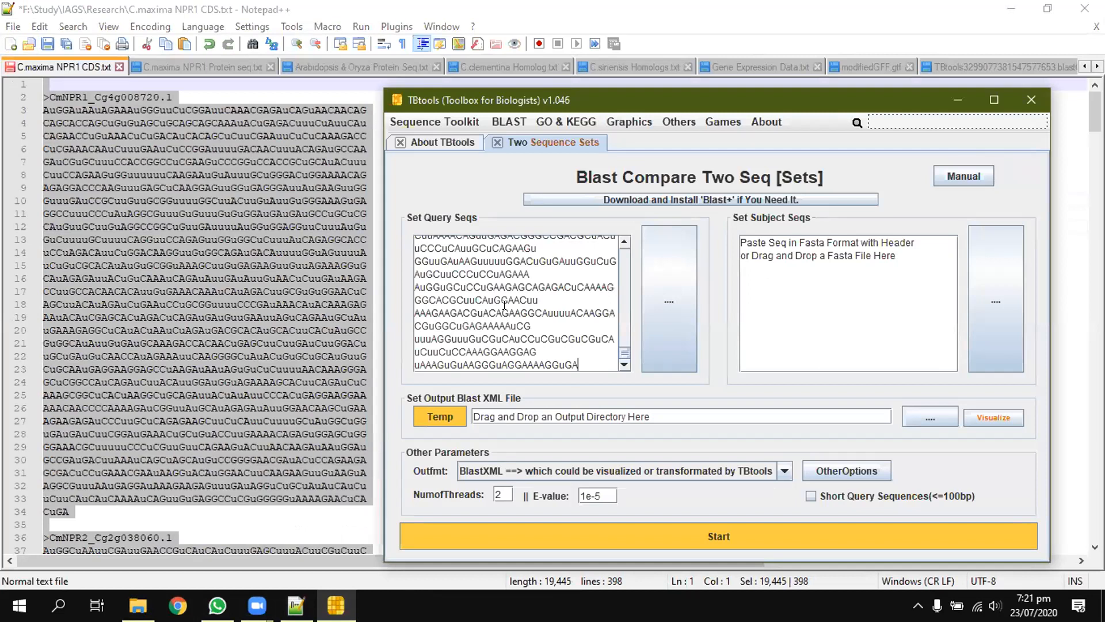
Step: Go back to Notepad++, switch to the miRNA 26962011 file, and copy all of its sequences
click(1097, 66)
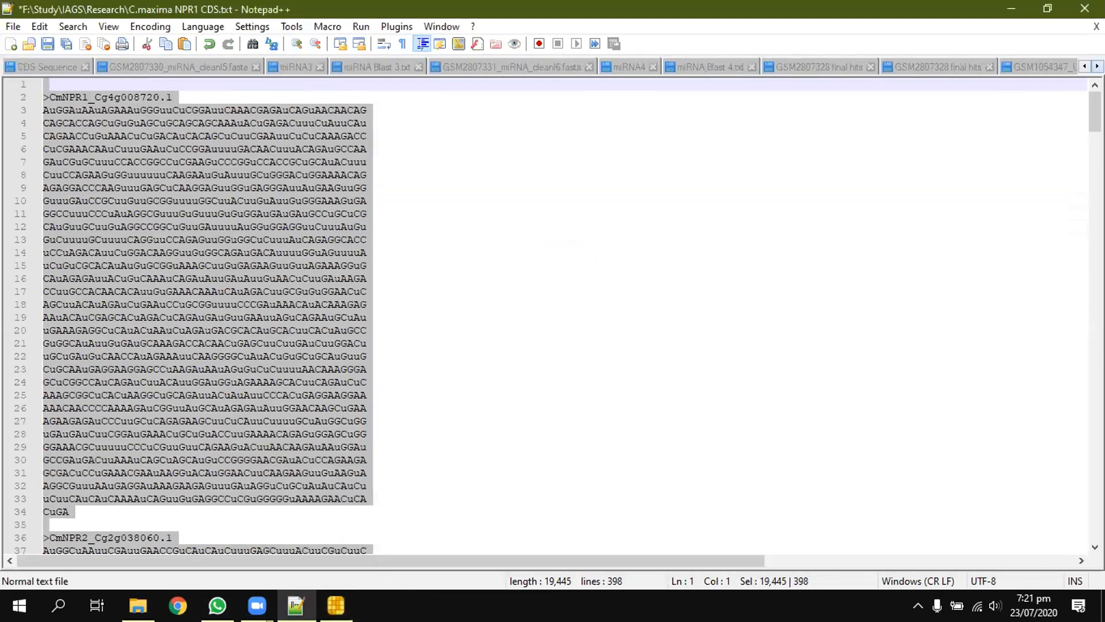
click(1097, 67)
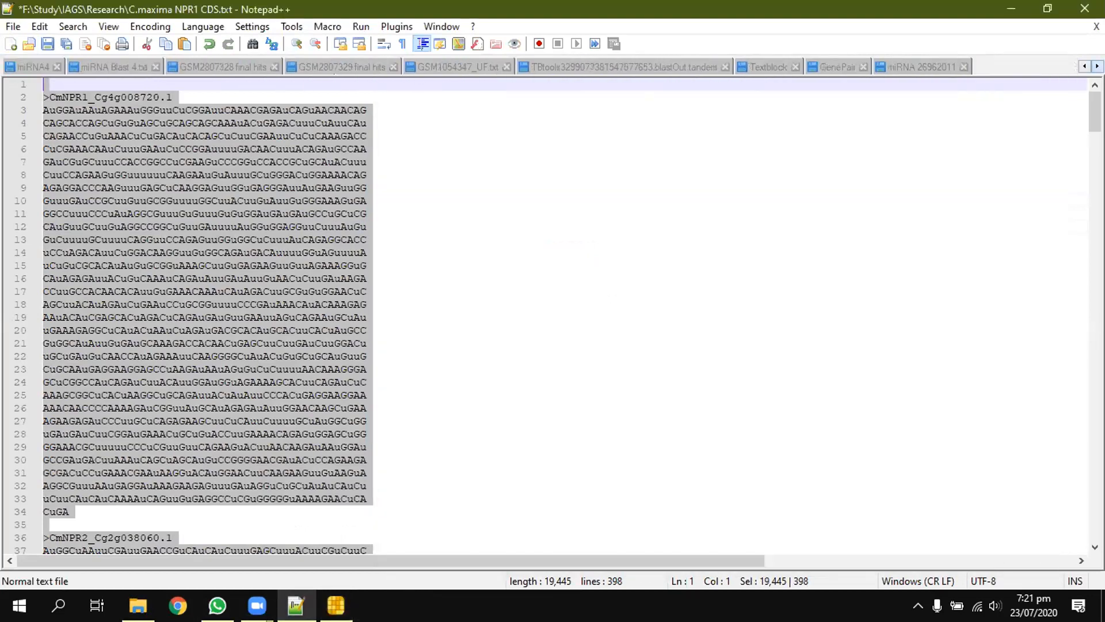
click(913, 68)
click(459, 271)
key(ctrl+a)
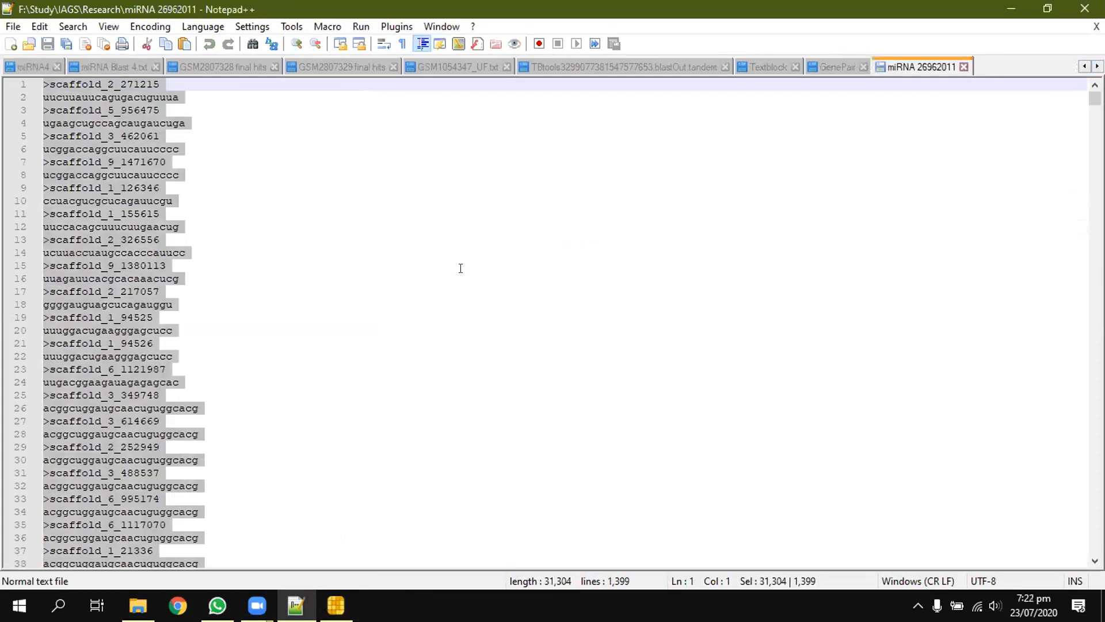
Step: Return to TBtools and replace the subject sequence placeholder with the copied miRNA sequences
click(336, 605)
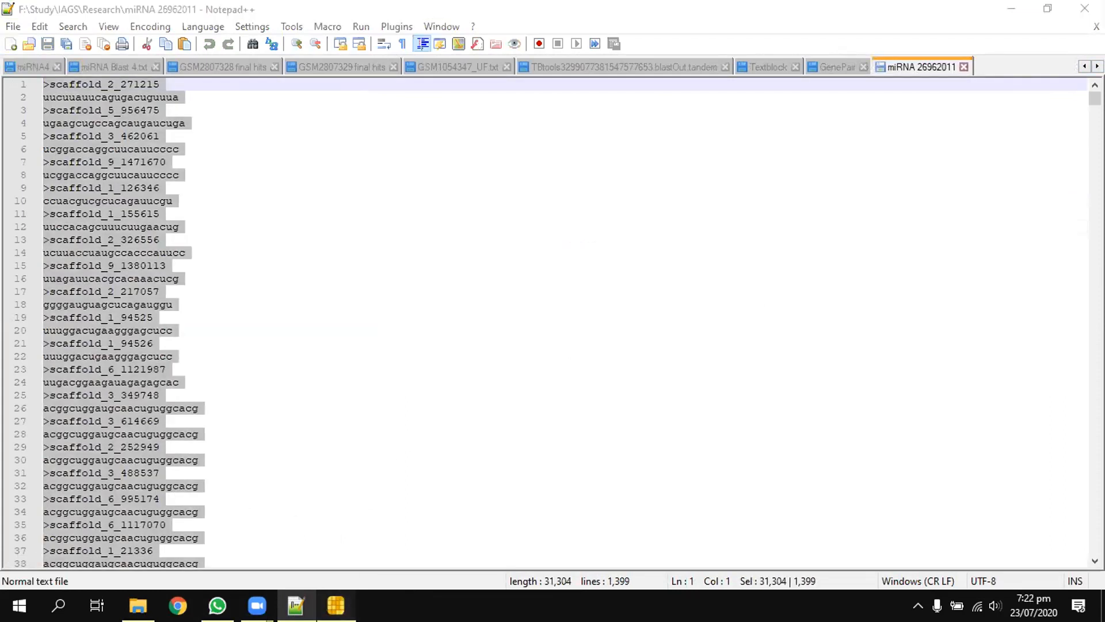
click(815, 319)
key(ctrl+a)
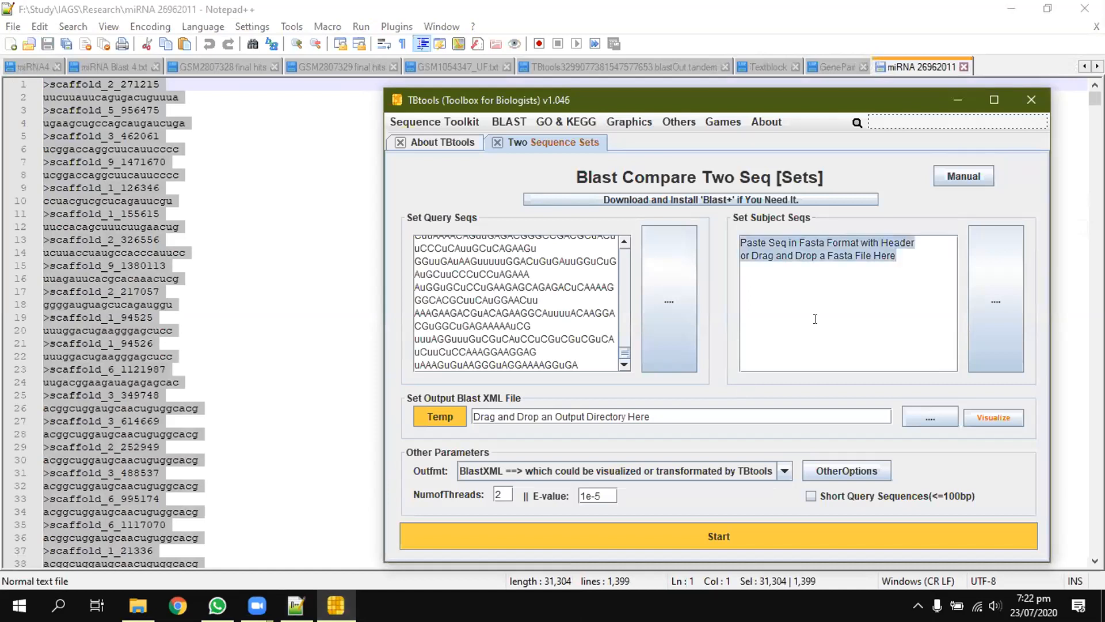
key(ctrl+v)
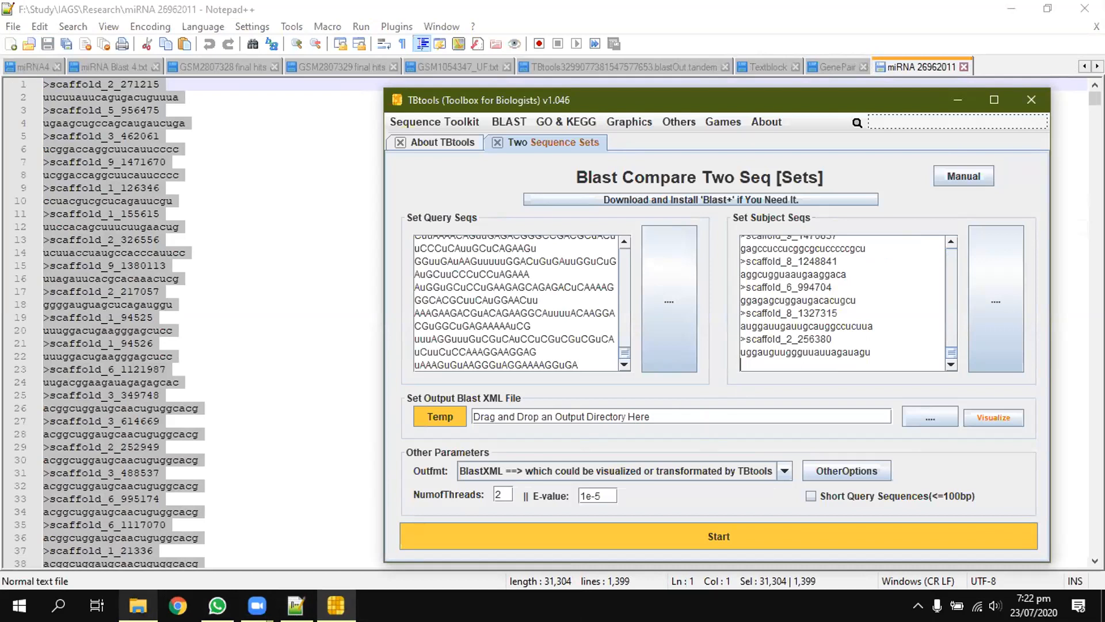
Step: Set the BLAST output file to F:\Study\IAGS\Research\miRNA1, taking the directory path from a file in the Research folder
click(138, 605)
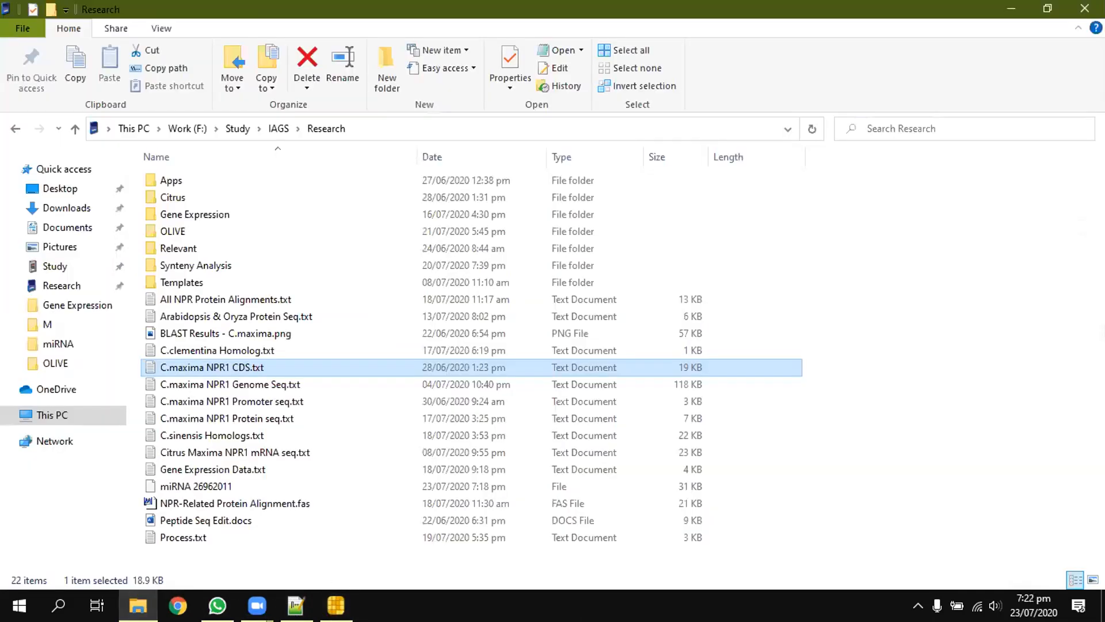
click(336, 605)
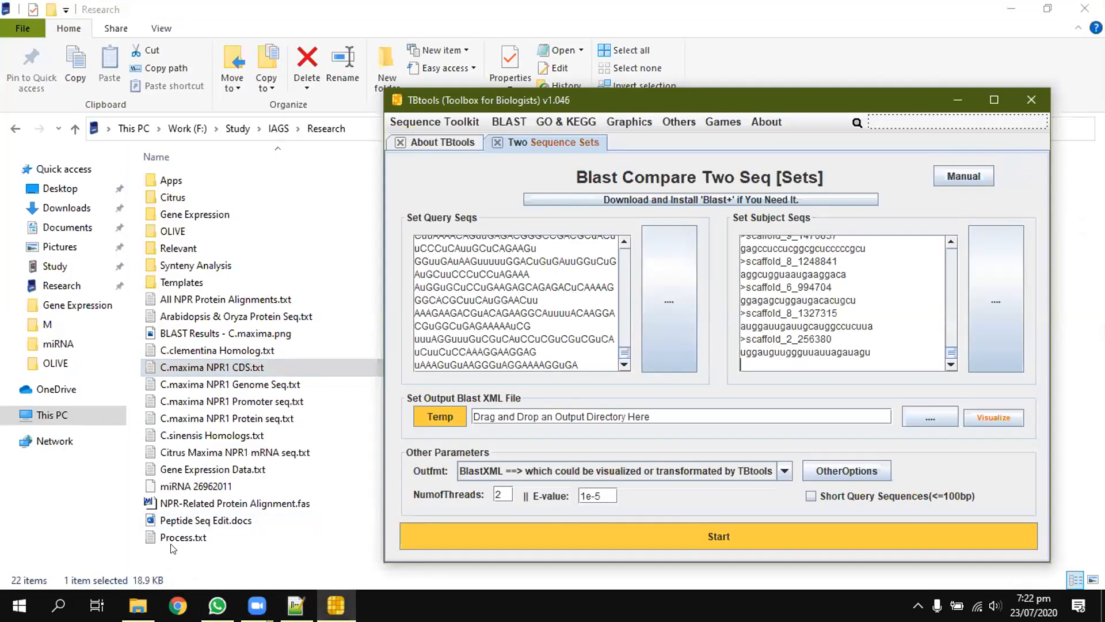
drag(173, 539, 506, 408)
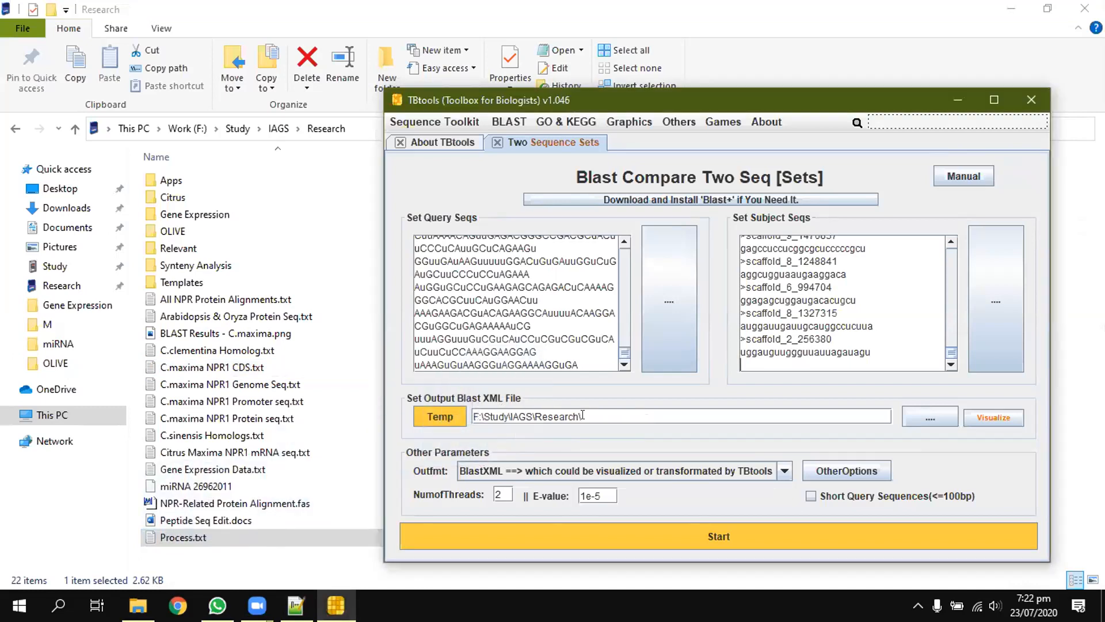
text(miRNA1)
Step: Choose the Table output format, run the BLAST comparison, and decline jumping to the result directory
click(784, 472)
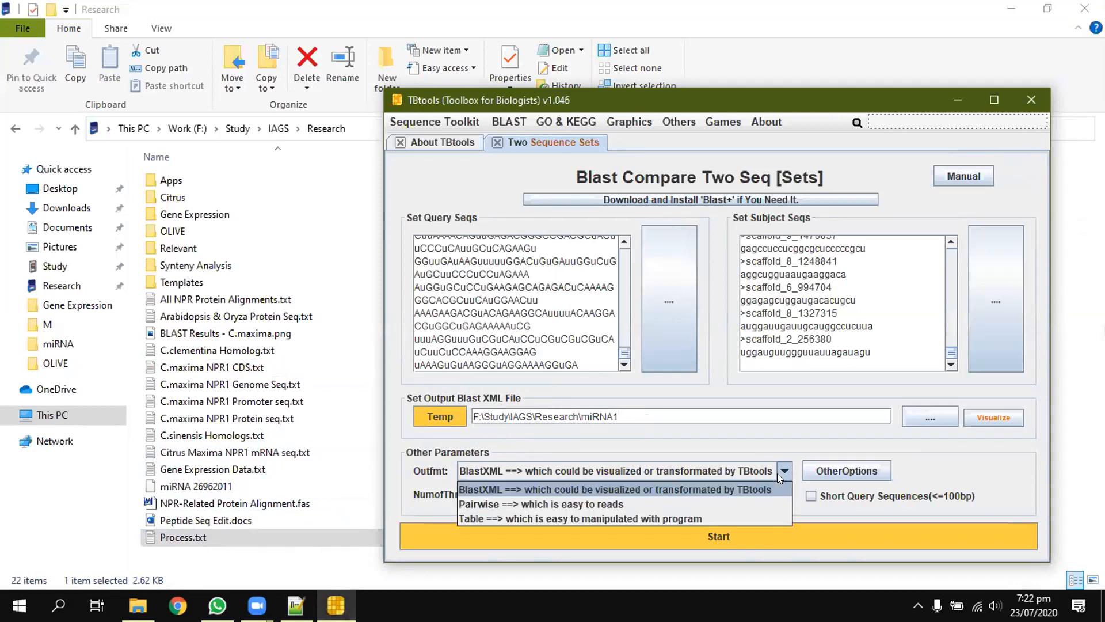
click(681, 509)
click(714, 538)
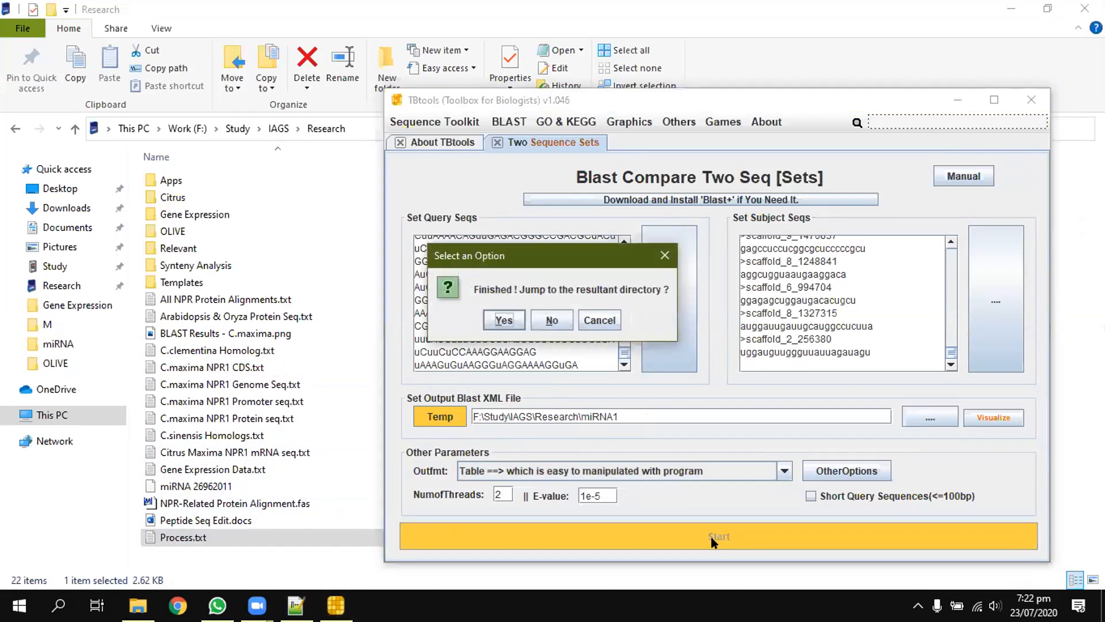
click(545, 323)
Step: Open the miRNA1 result file from the Research folder in Notepad++
click(224, 510)
right_click(214, 508)
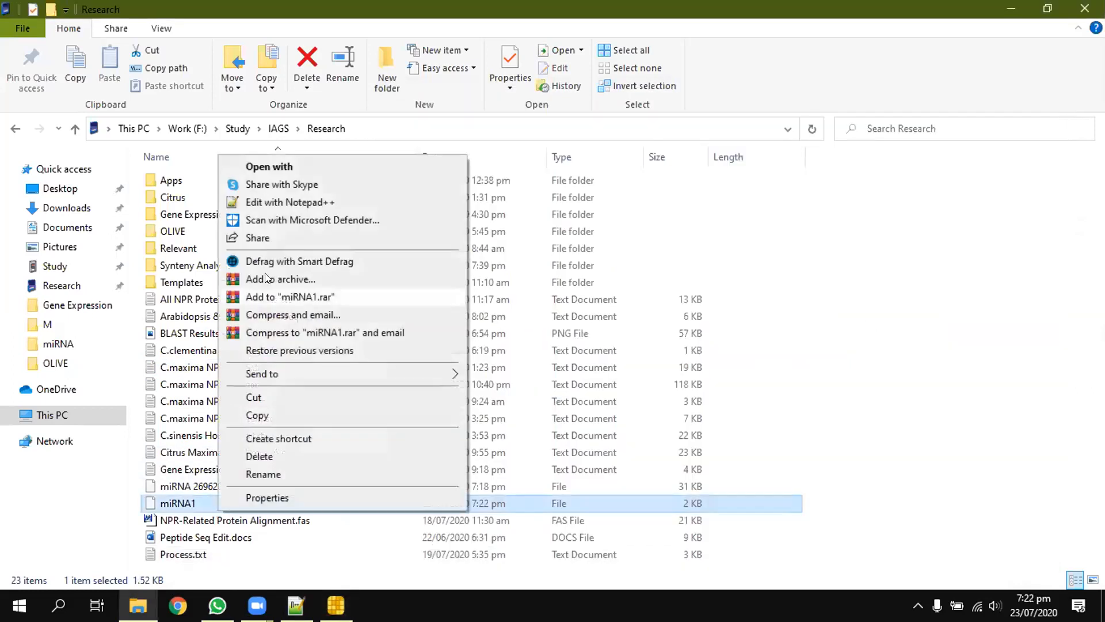
click(282, 202)
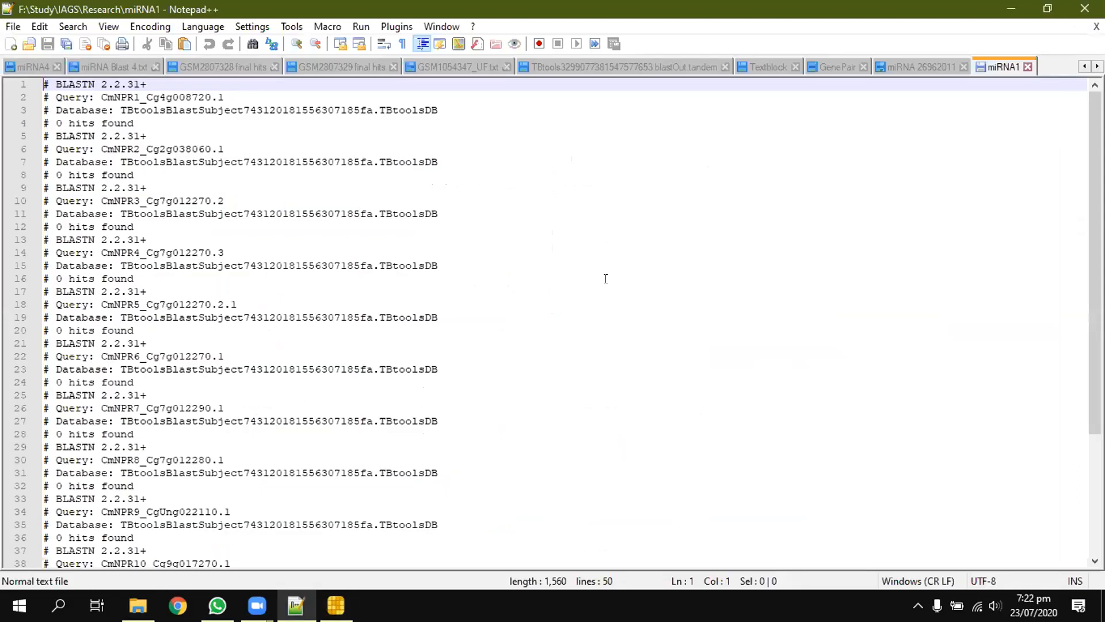
Step: Enter "1 hits found" as the search text for the miRNA1 results and close the Find dialog
key(ctrl+f)
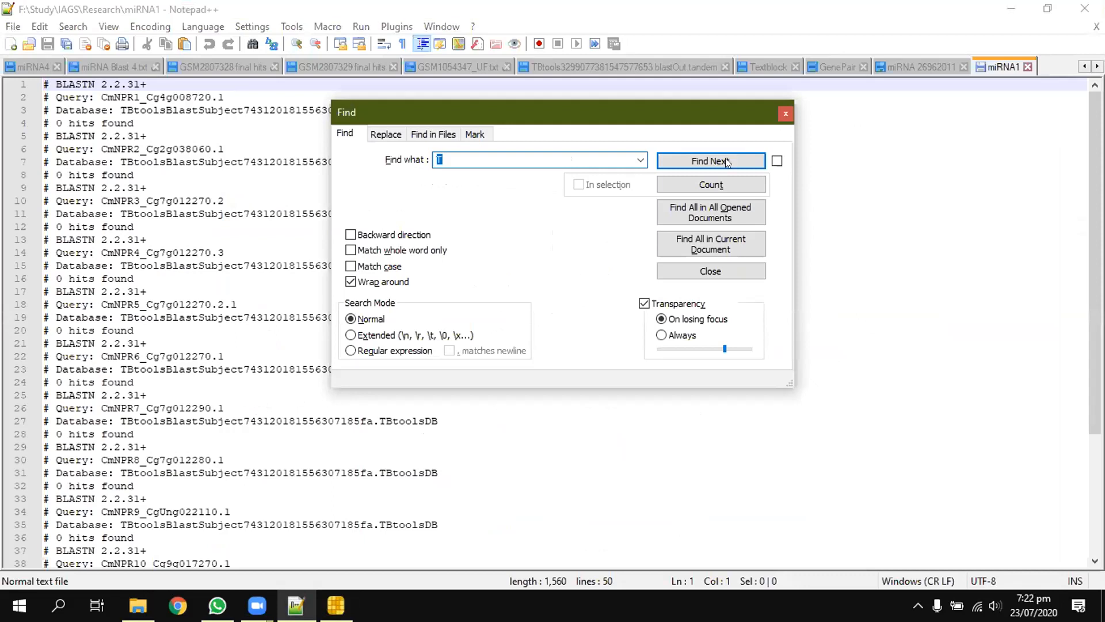
click(179, 174)
key(ctrl+shift+Left)
key(ctrl+shift+Left)
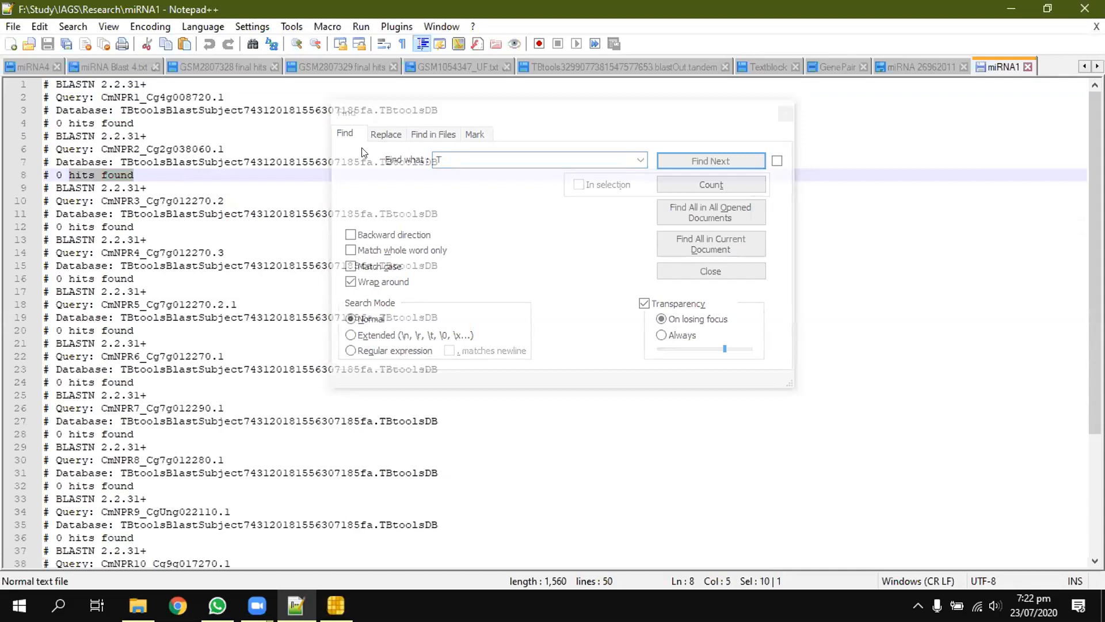
click(448, 160)
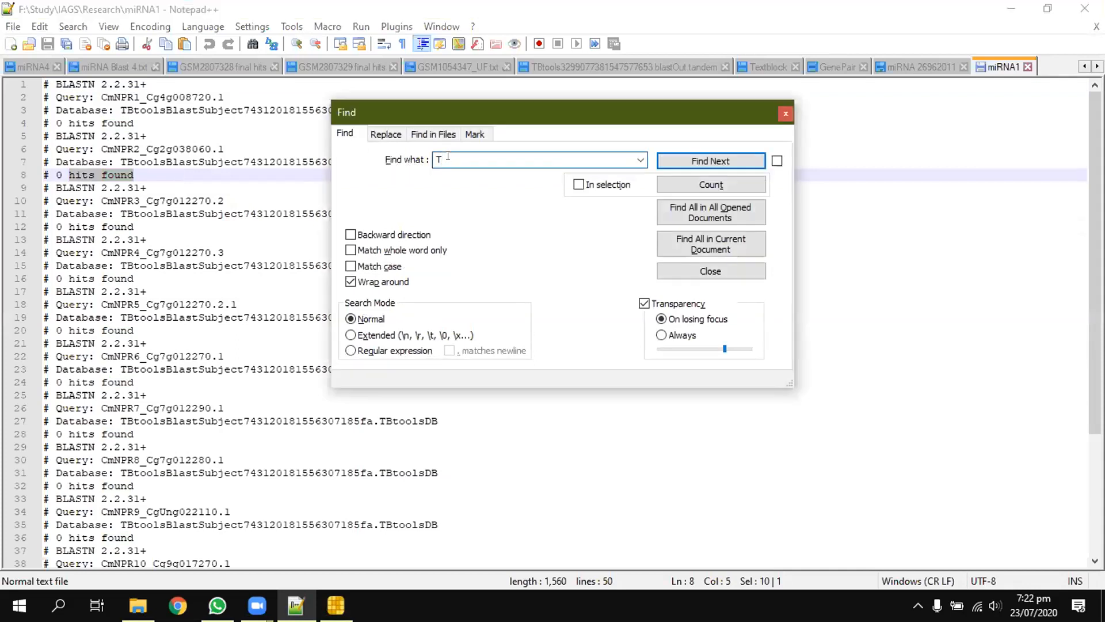
click(307, 504)
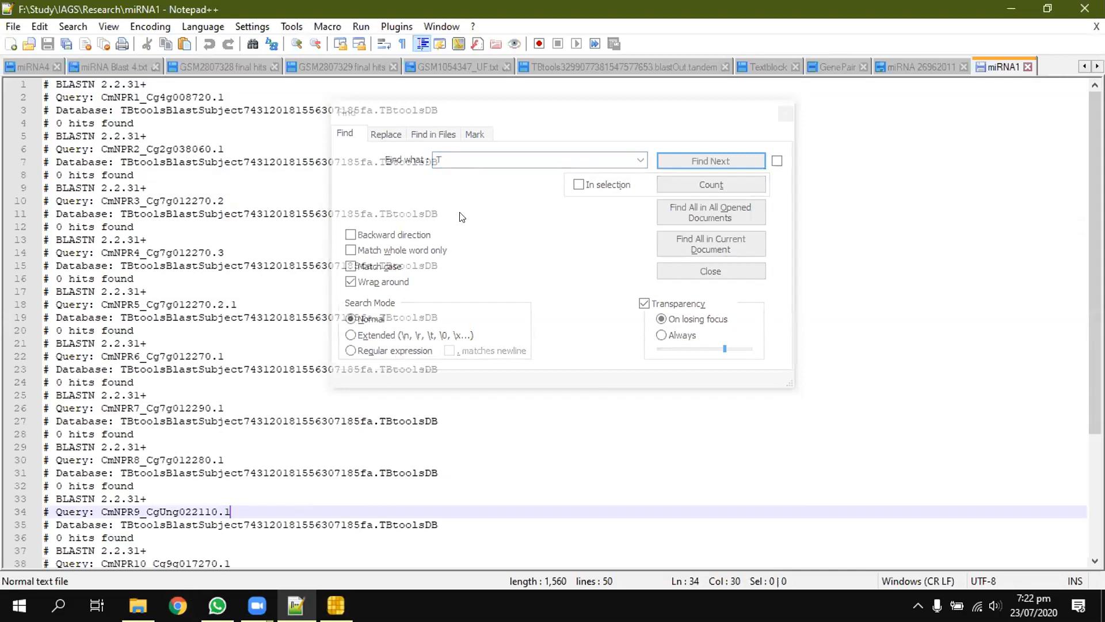
click(449, 155)
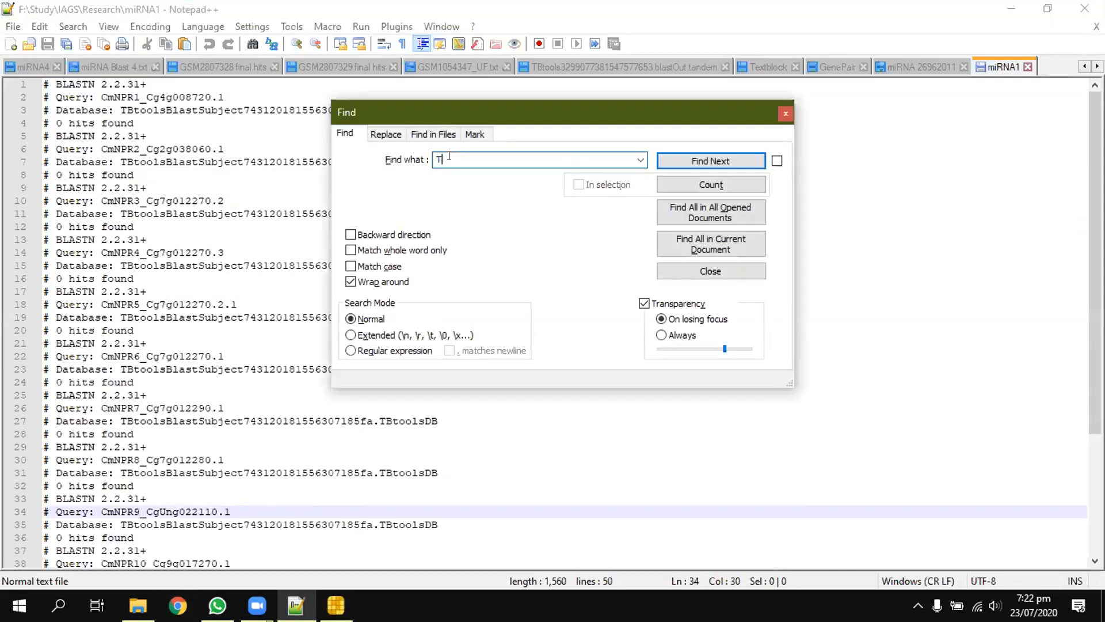
double_click(449, 155)
text(hits found)
key(Left)
key(Left)
text(1)
drag(505, 107, 543, 121)
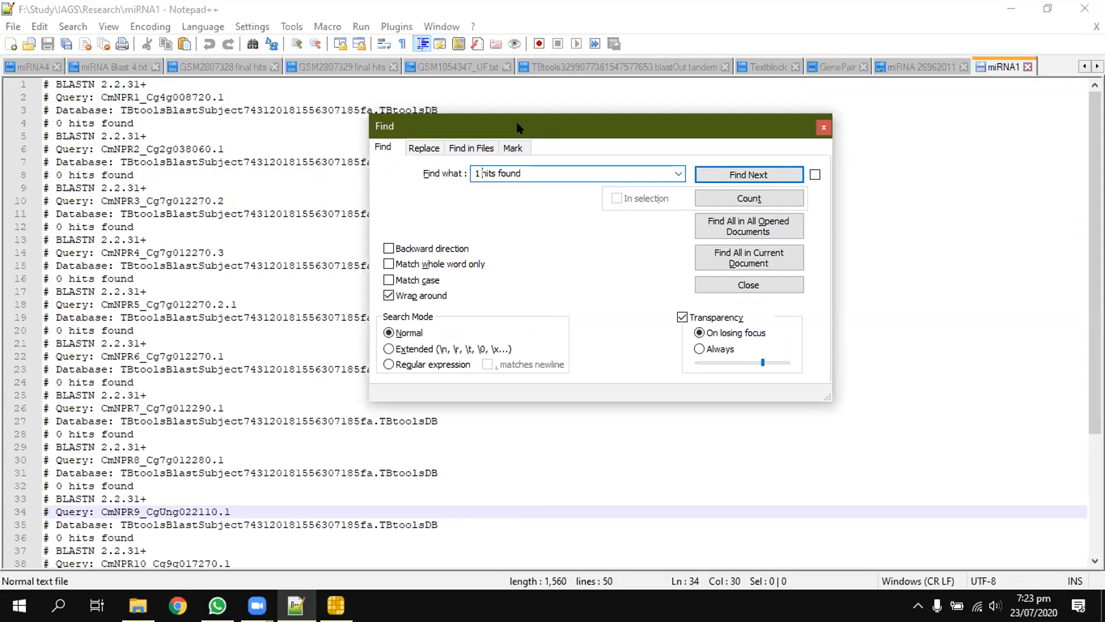
click(820, 126)
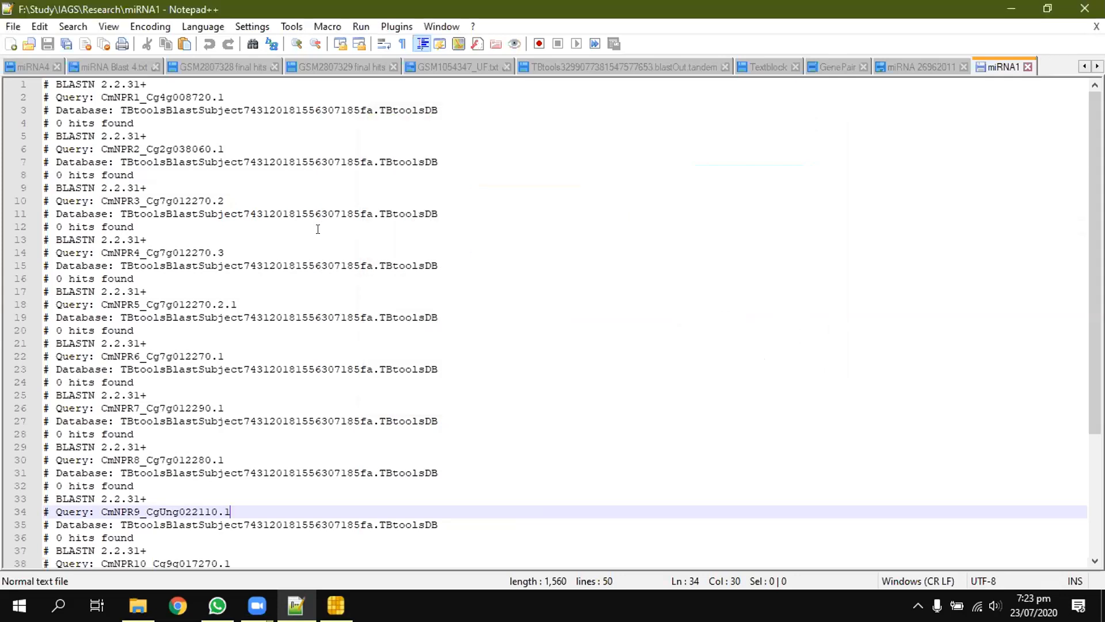
Step: Highlight the hit-count text for the CmNPR2_Cg2g038060.1 query in the miRNA1 results
click(194, 178)
click(194, 177)
key(ctrl+shift+Left)
key(ctrl+shift+Left)
key(ctrl+shift+Left)
key(ctrl+c)
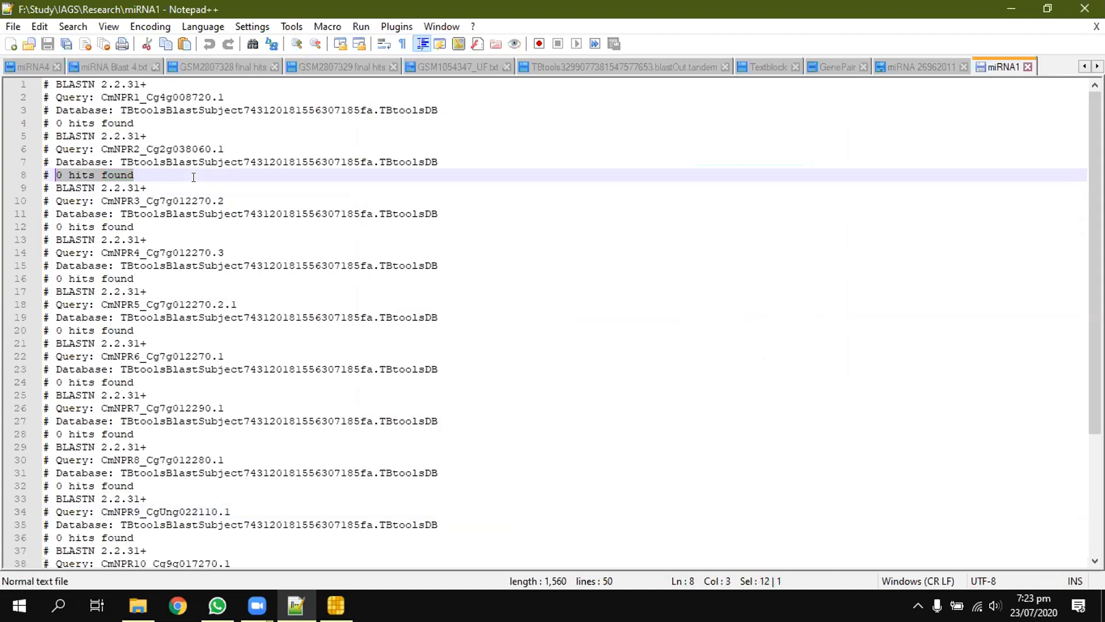
Step: Find all occurrences of "1 hits found" in the miRNA1 results
key(ctrl+f)
key(ctrl+v)
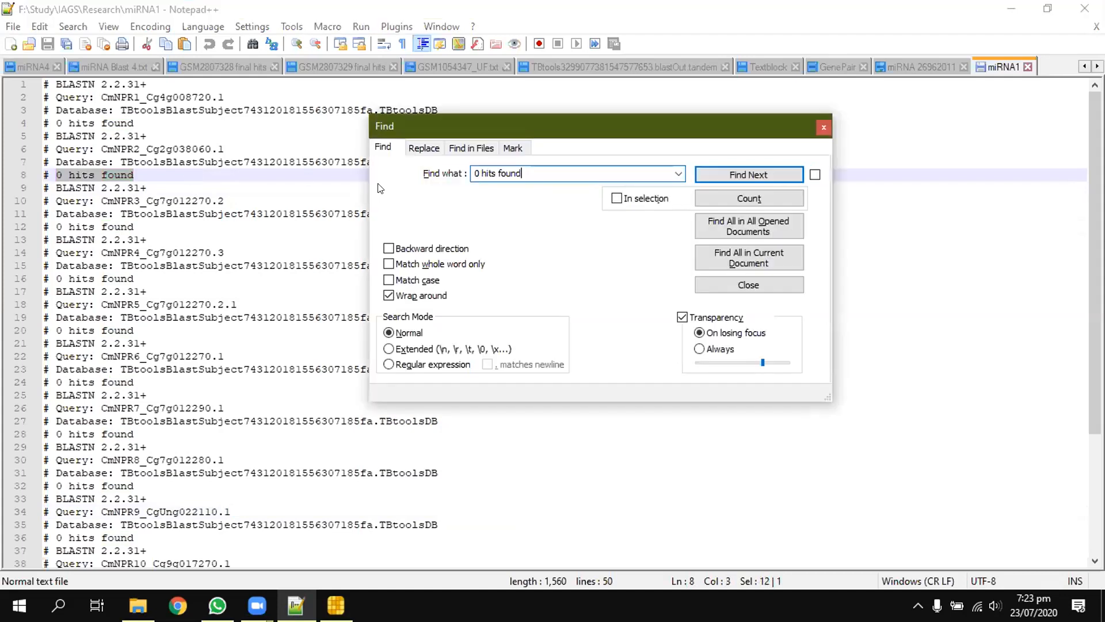
key(BackSpace)
text(1)
click(732, 256)
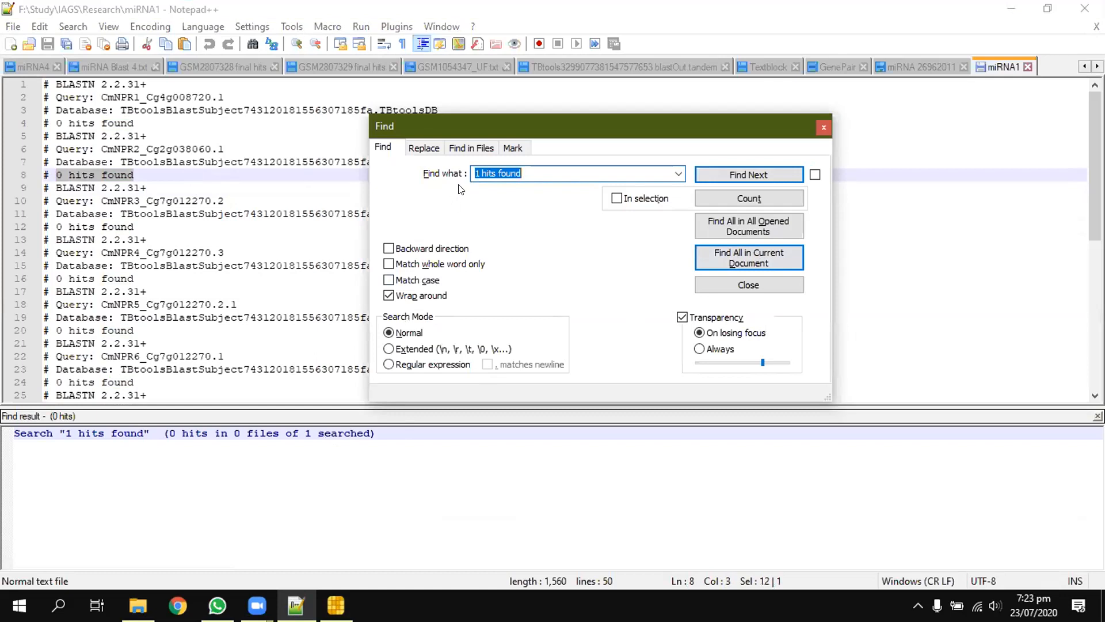
Step: Change the search text to "2 hits found" and list all its occurrences in the current document
click(474, 172)
key(Delete)
text(2)
click(724, 253)
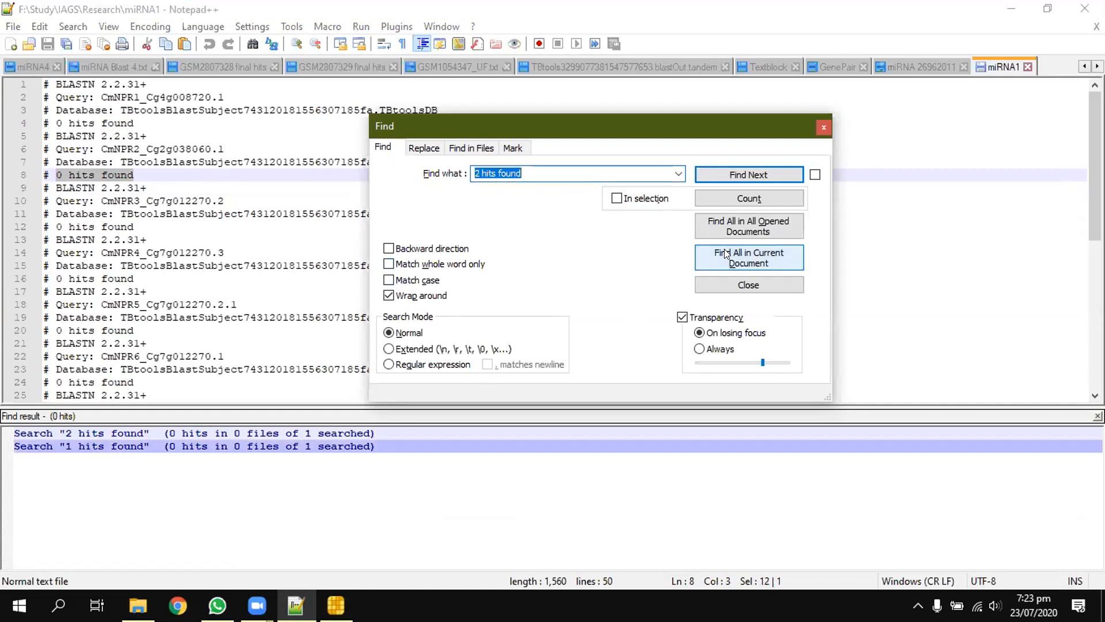
Step: Copy the hit-count text under the CmNPR2_Cg2g038060.1 query, reuse it as the search text "1 hits found", and find all matches in the document
click(474, 171)
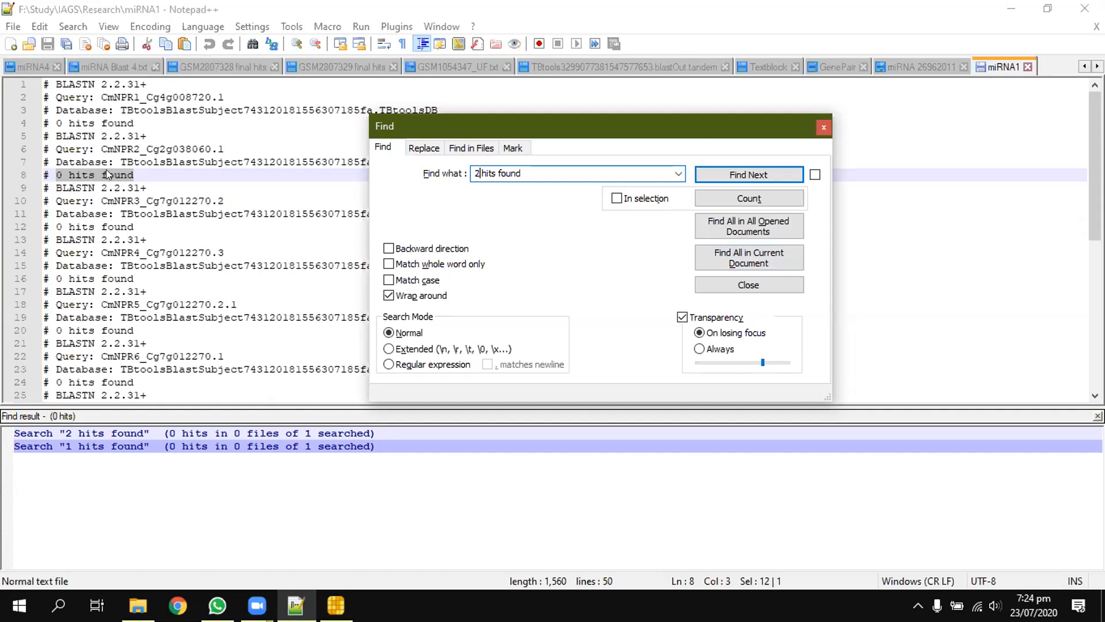
click(238, 177)
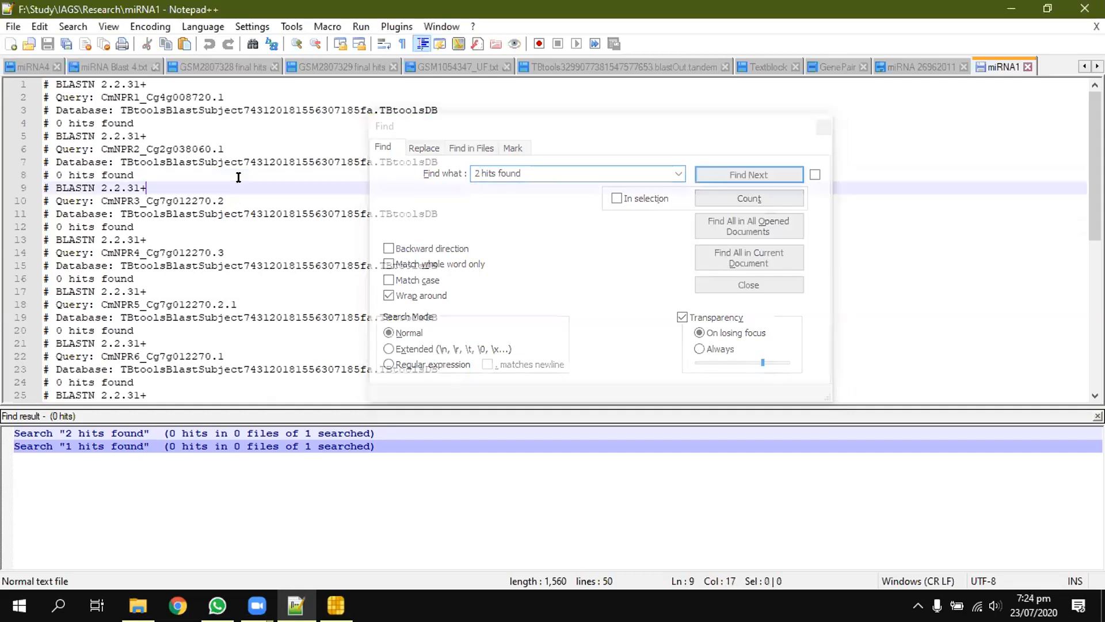
key(ctrl+shift+Left)
key(ctrl+shift+Left)
key(ctrl+shift+Left)
key(ctrl+c)
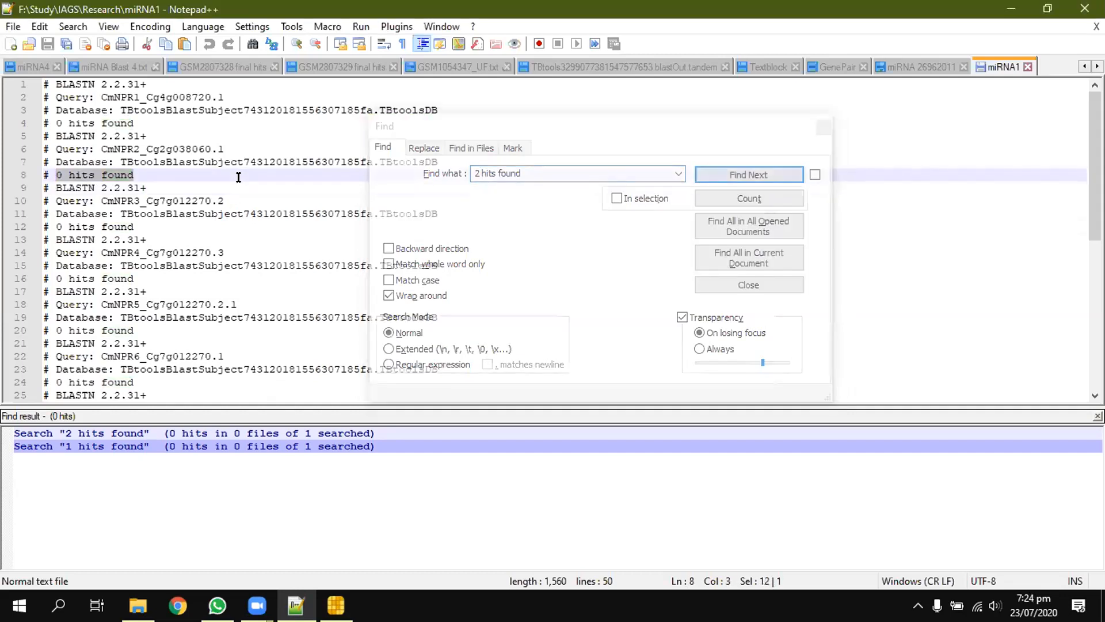
click(568, 171)
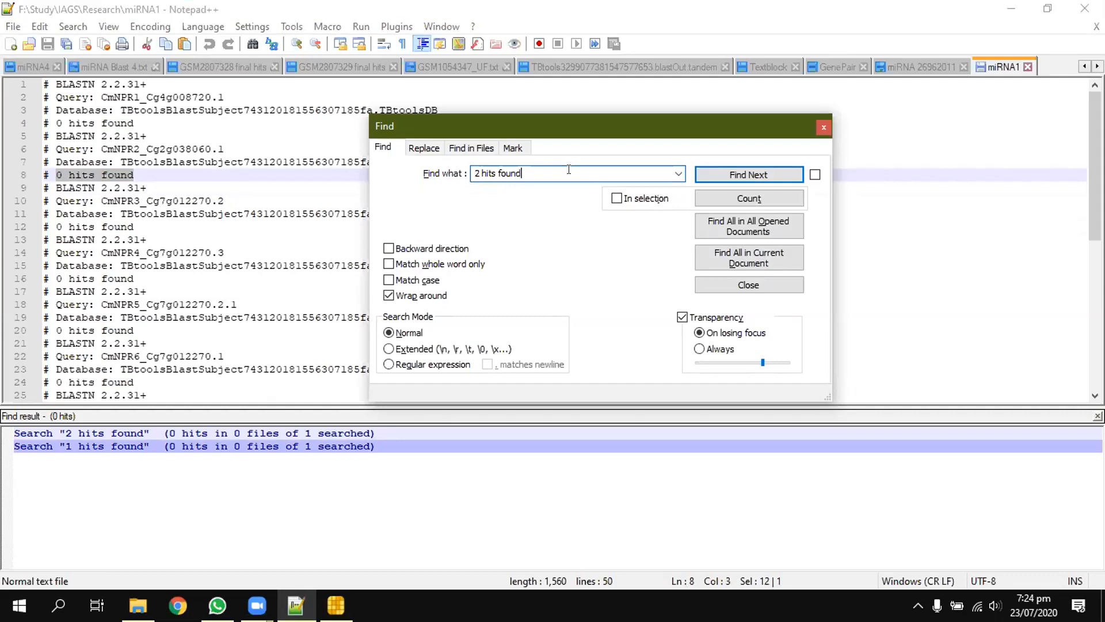
key(ctrl+shift+Left)
key(ctrl+shift+Left)
key(ctrl+shift+Left)
key(ctrl+v)
key(Left)
key(BackSpace)
text(2)
key(BackSpace)
text(1)
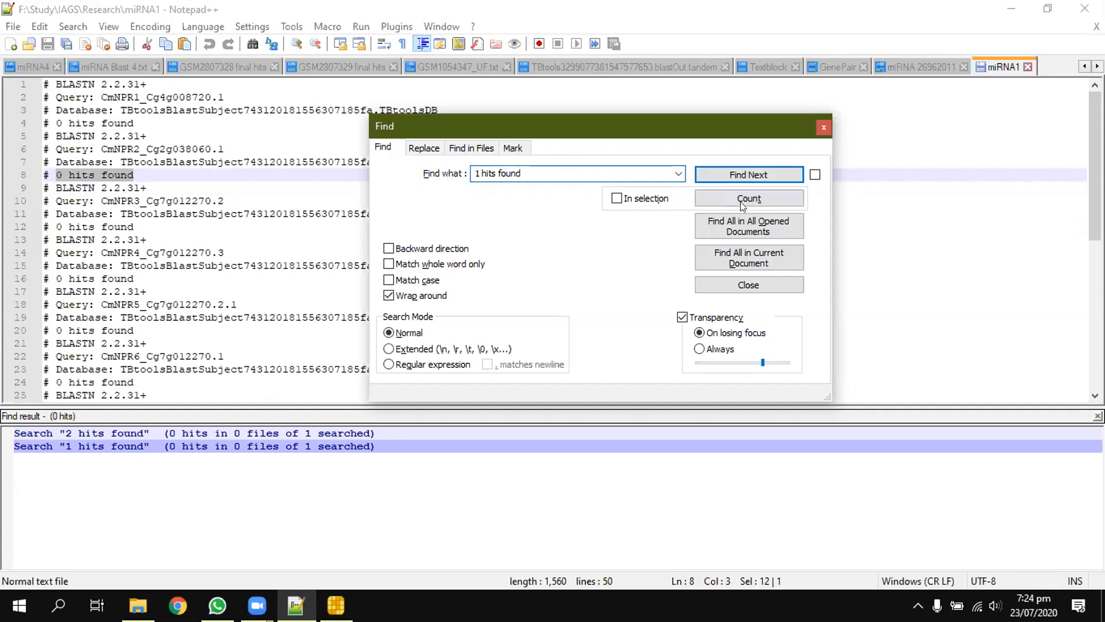
click(743, 253)
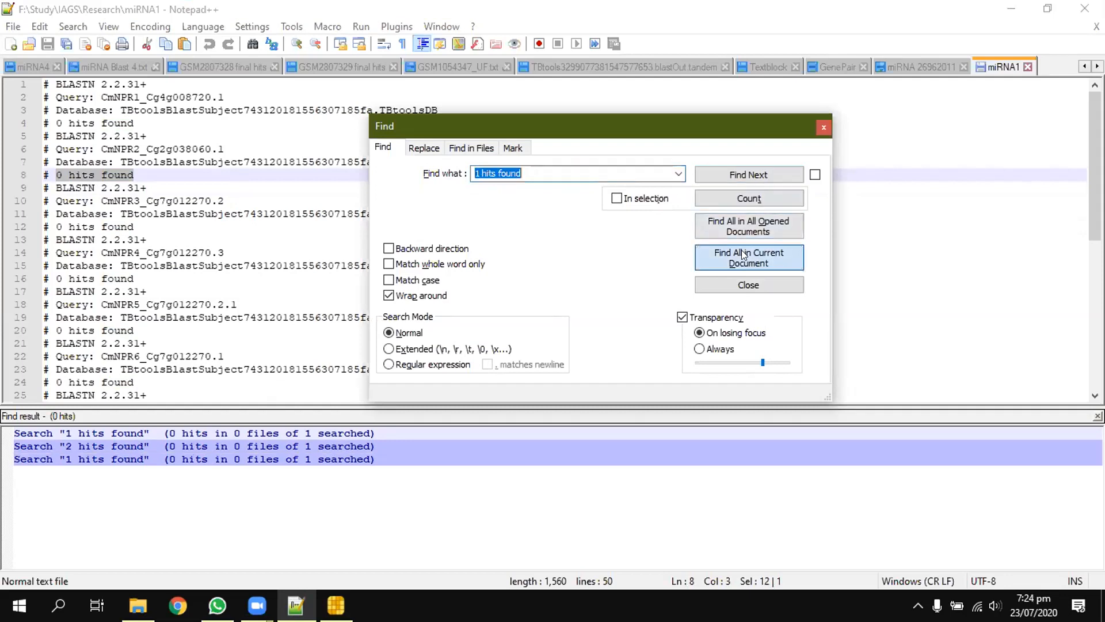
Step: Repeat the search of the miRNA1 results for all occurrences of "2 hits found"
click(478, 172)
key(BackSpace)
text(2)
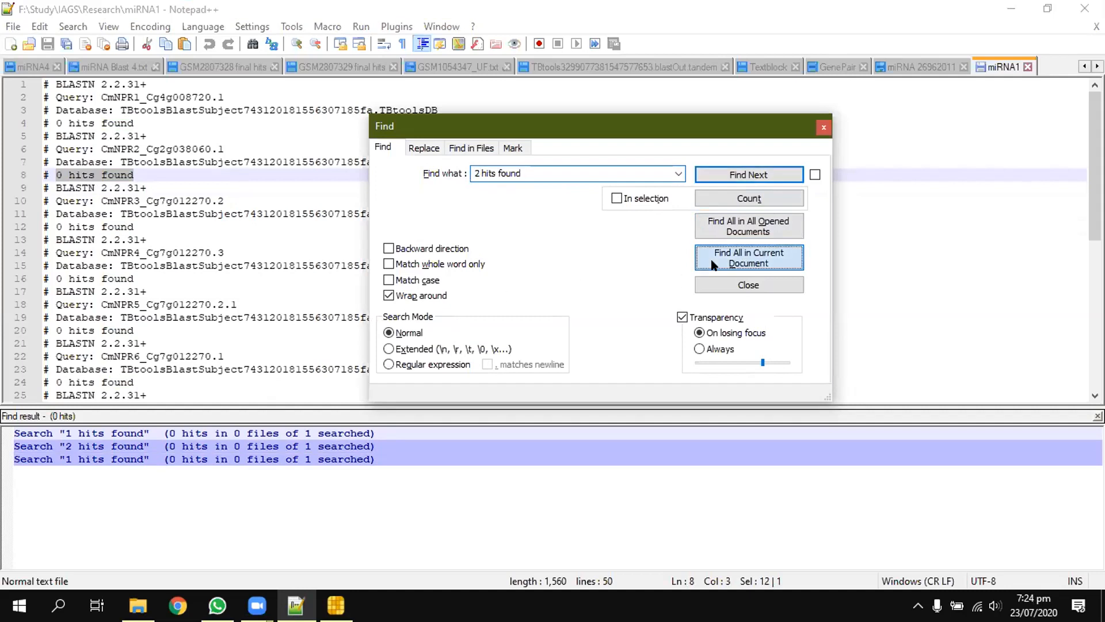
click(712, 264)
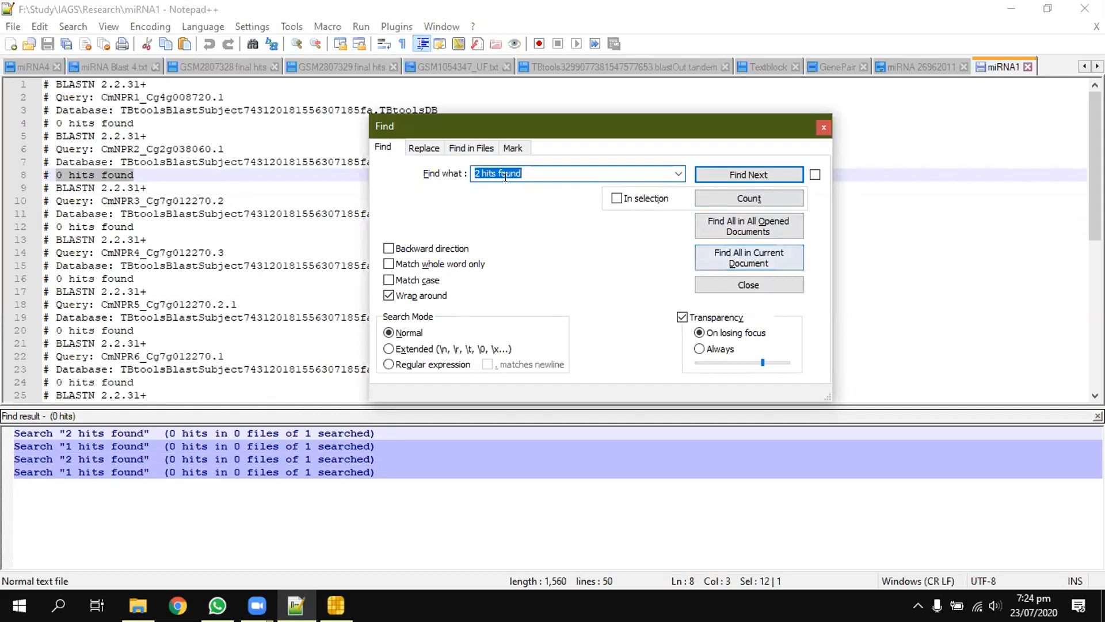
Step: Find all occurrences of "3 hits found" in the miRNA1 results, and close the Find dialog
click(478, 173)
key(BackSpace)
text(3)
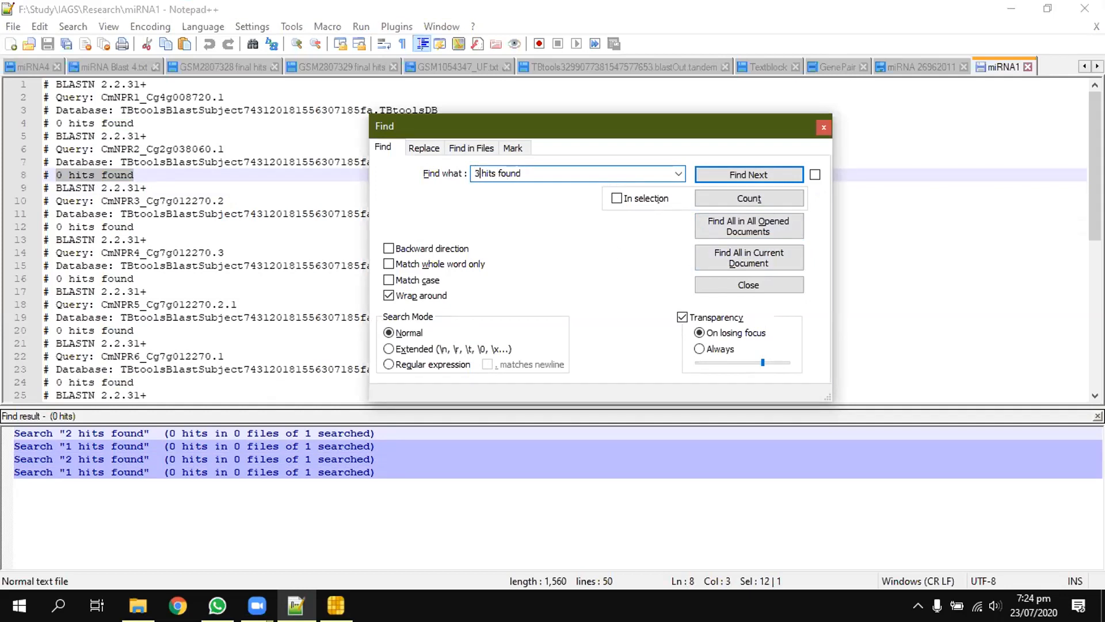
click(782, 248)
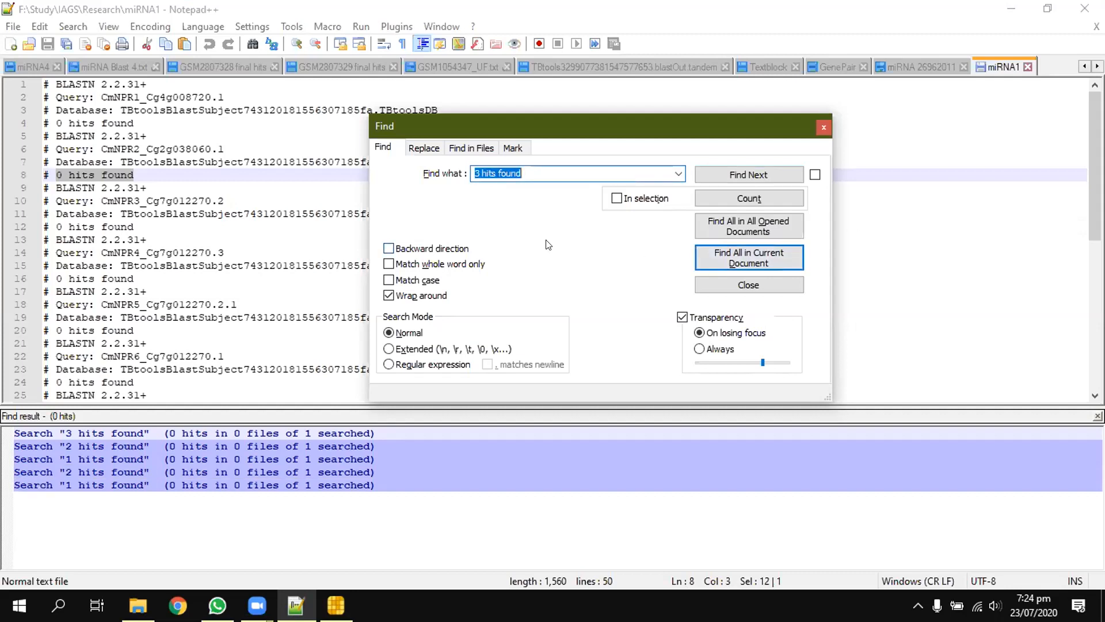
click(825, 125)
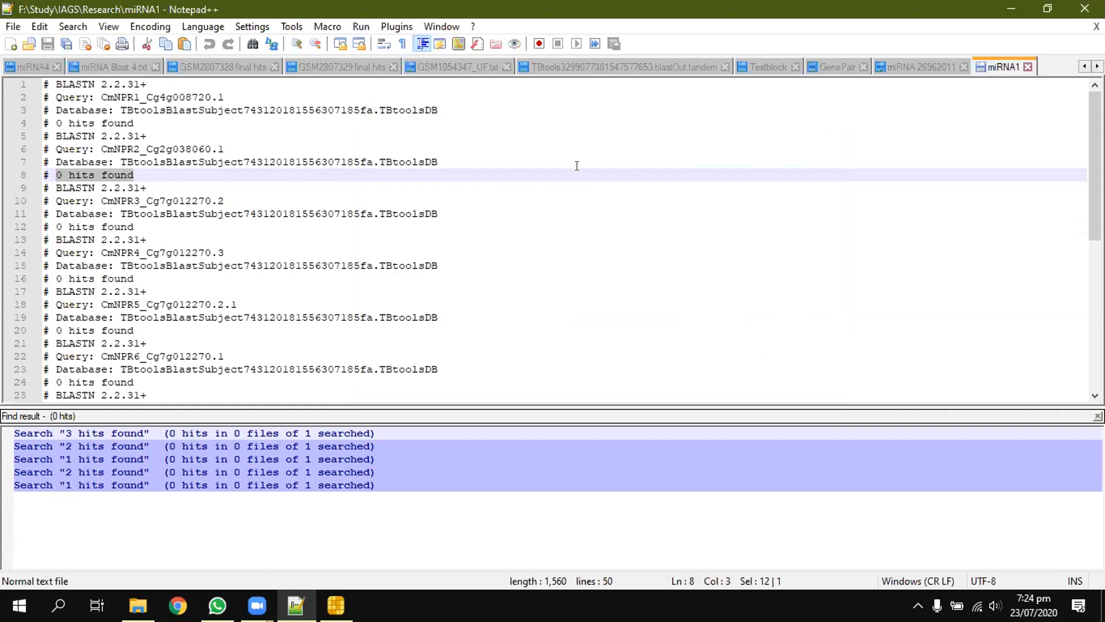
Step: Check the miRNA 26962011 sequences, and open C.maxima NPR1 CDS.txt from the Research folder in Notepad++
click(883, 69)
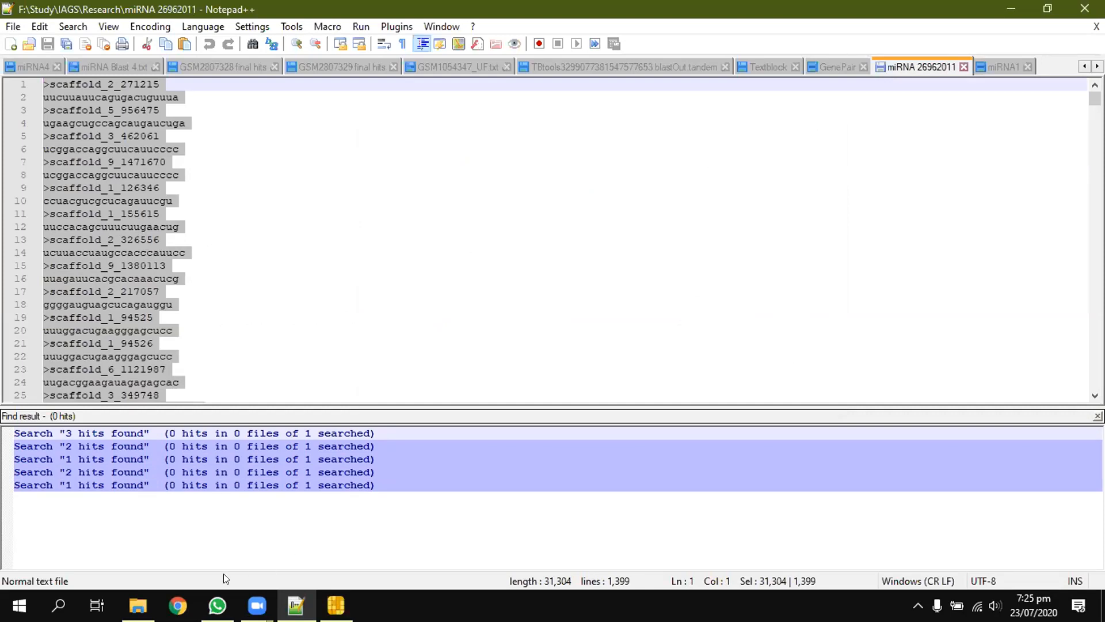
click(139, 604)
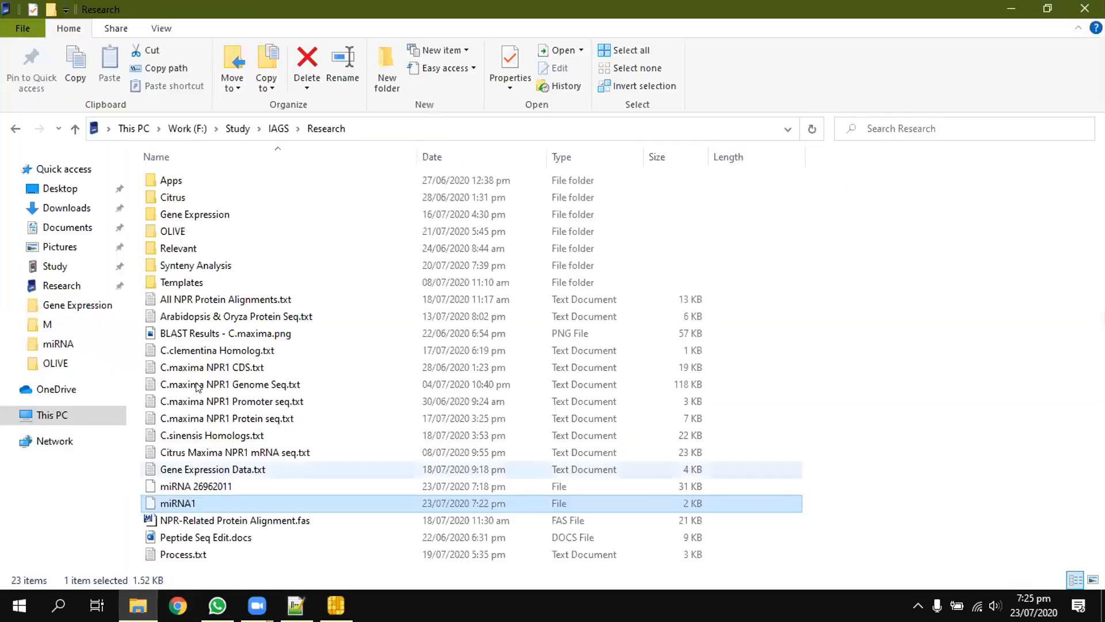
right_click(222, 368)
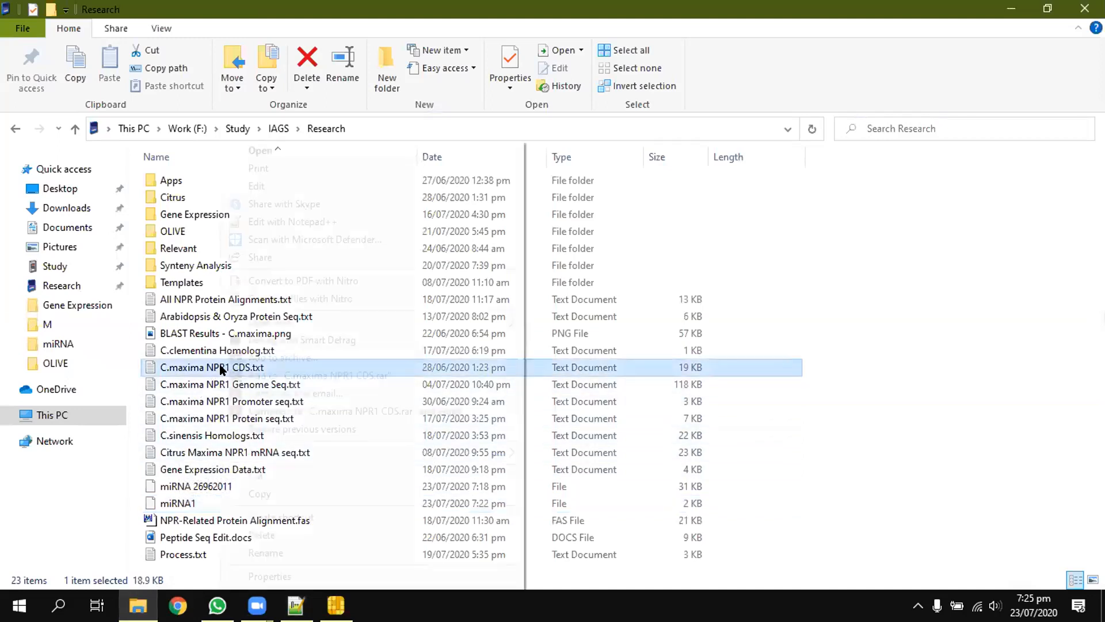
click(300, 222)
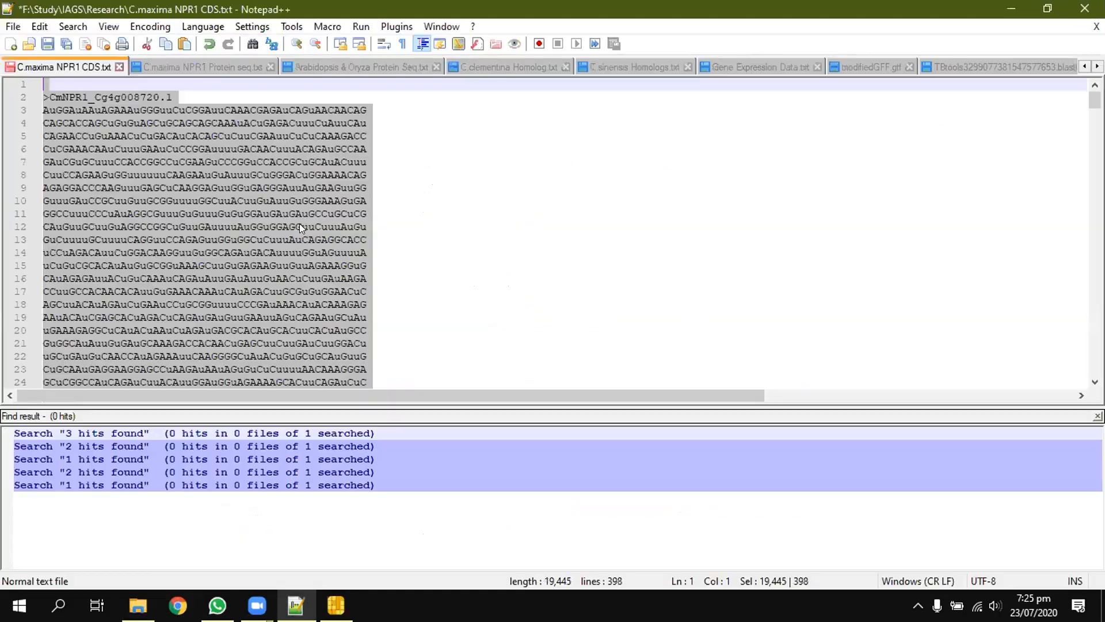
Step: Replace every A with lowercase a throughout the C.maxima NPR1 CDS file
double_click(525, 206)
key(ctrl+f)
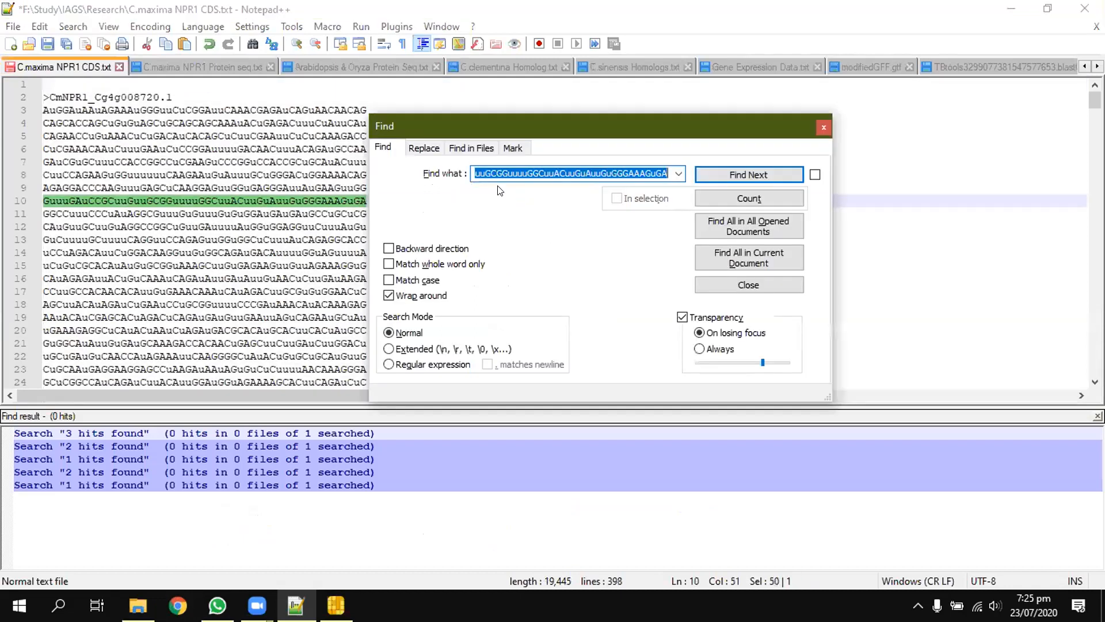
click(431, 149)
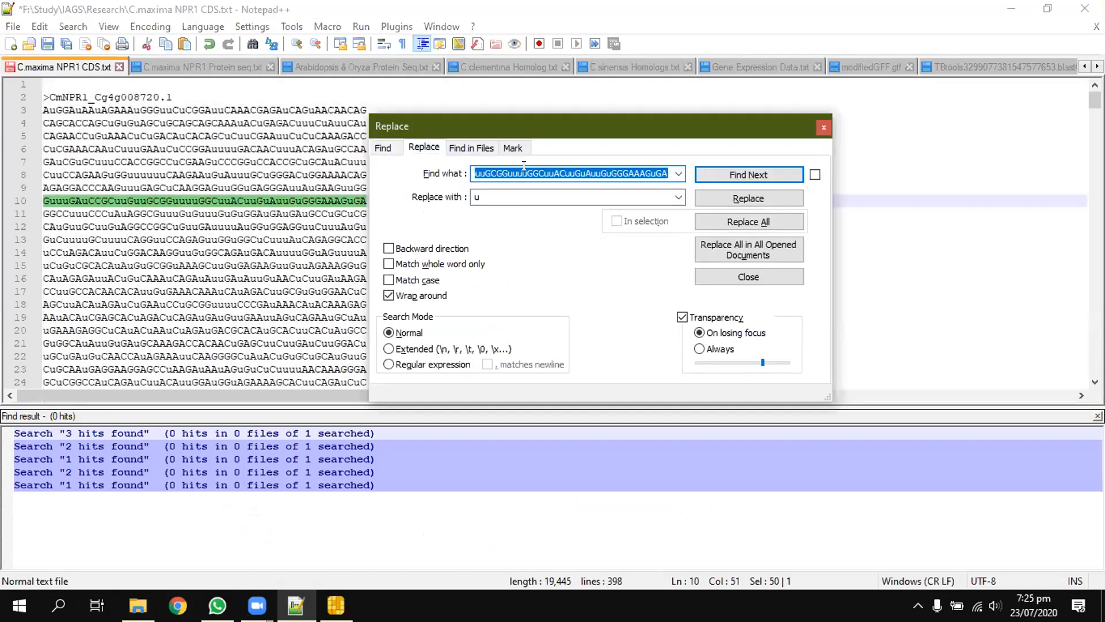
text(A)
key(Tab)
text(a)
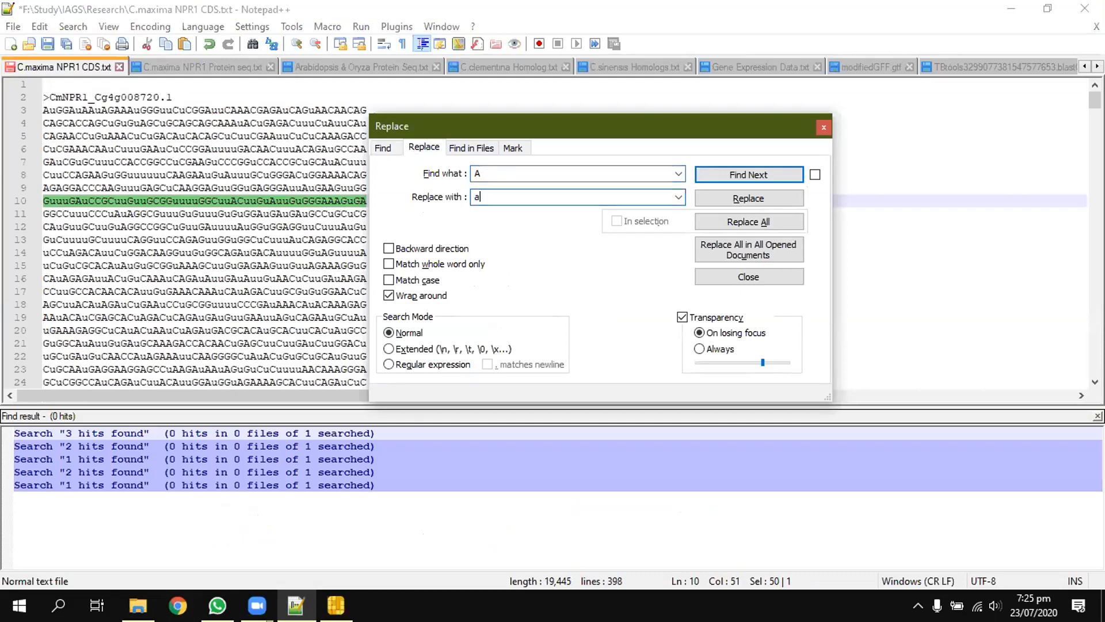
click(708, 226)
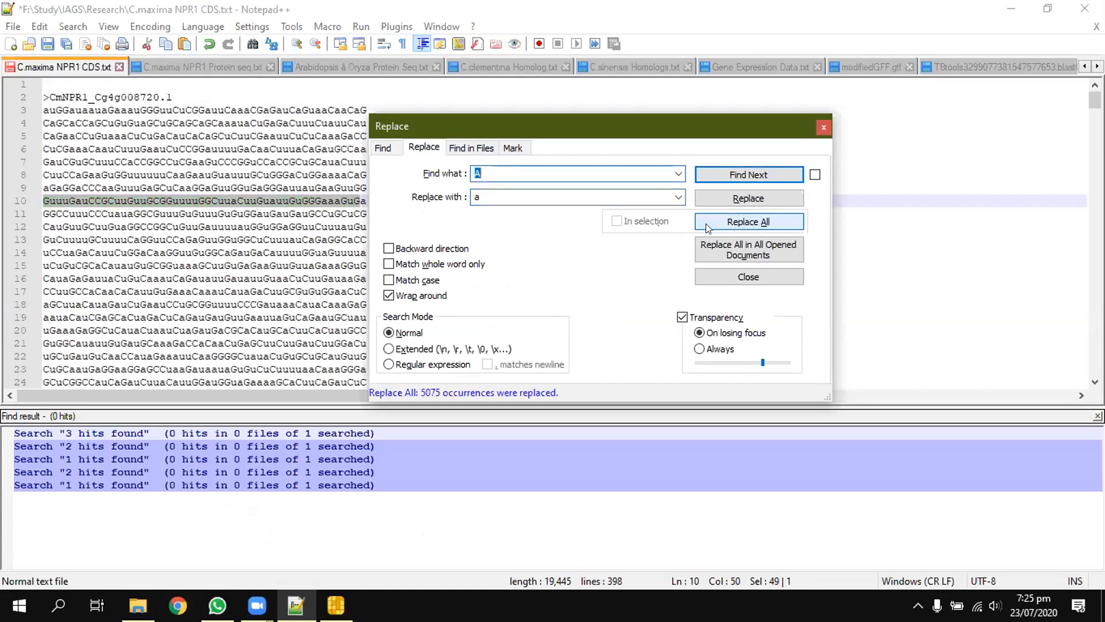
Step: Replace every C with lowercase c throughout the C.maxima NPR1 CDS file
click(497, 168)
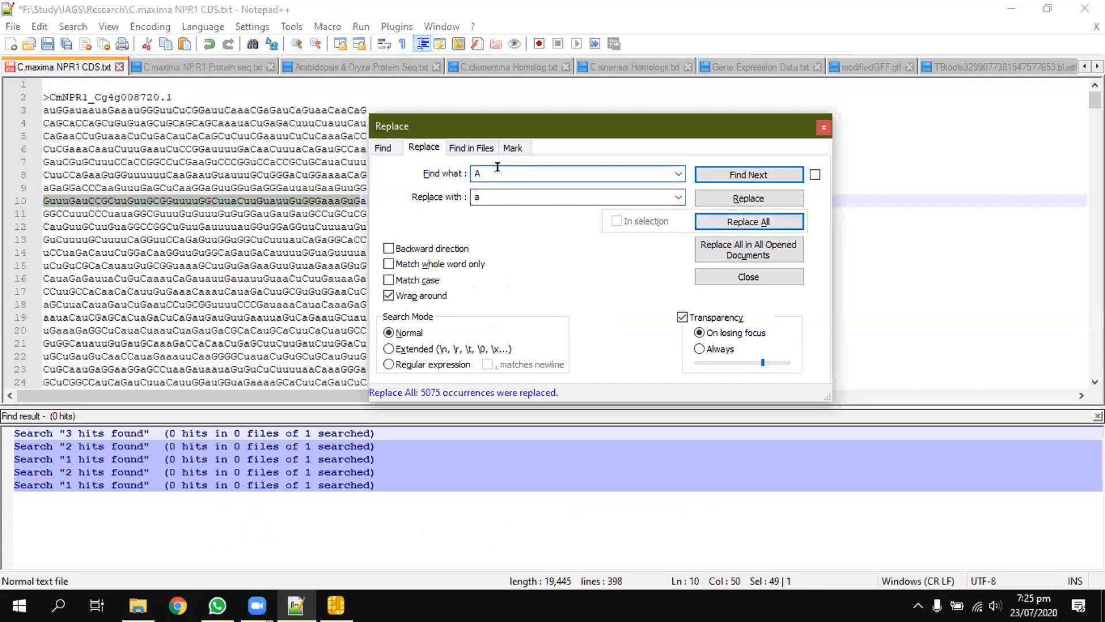
text(C)
click(483, 190)
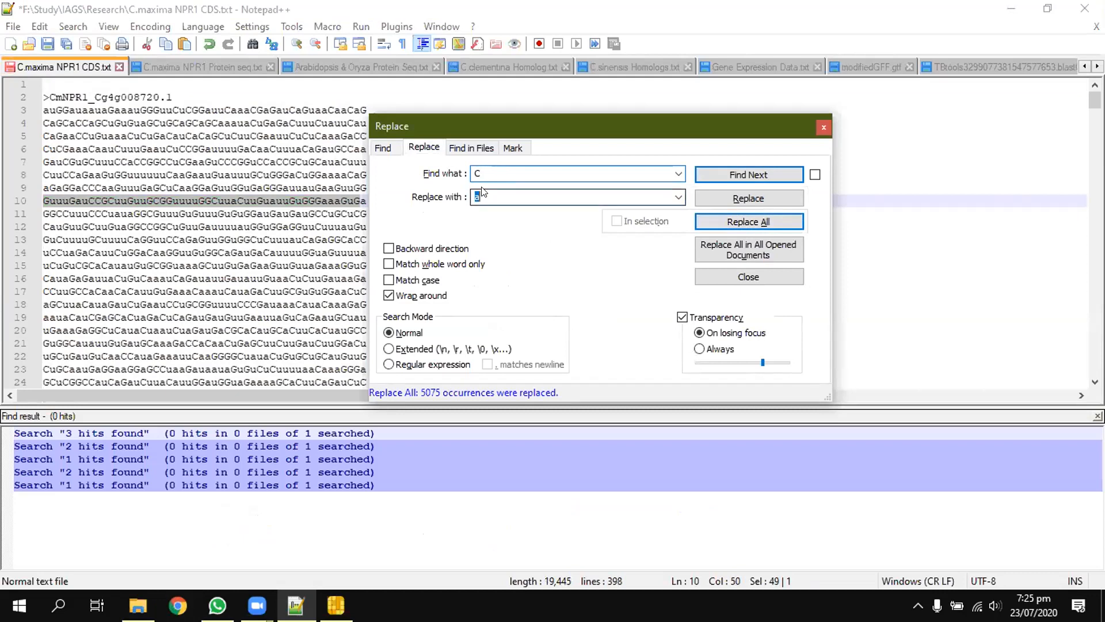
text(c)
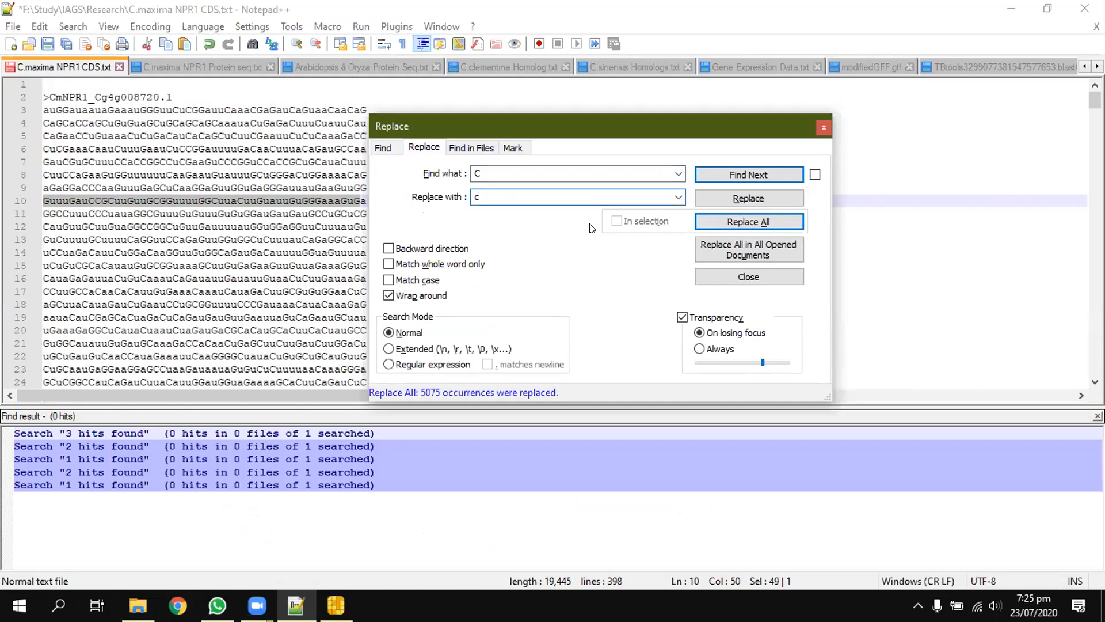
click(711, 226)
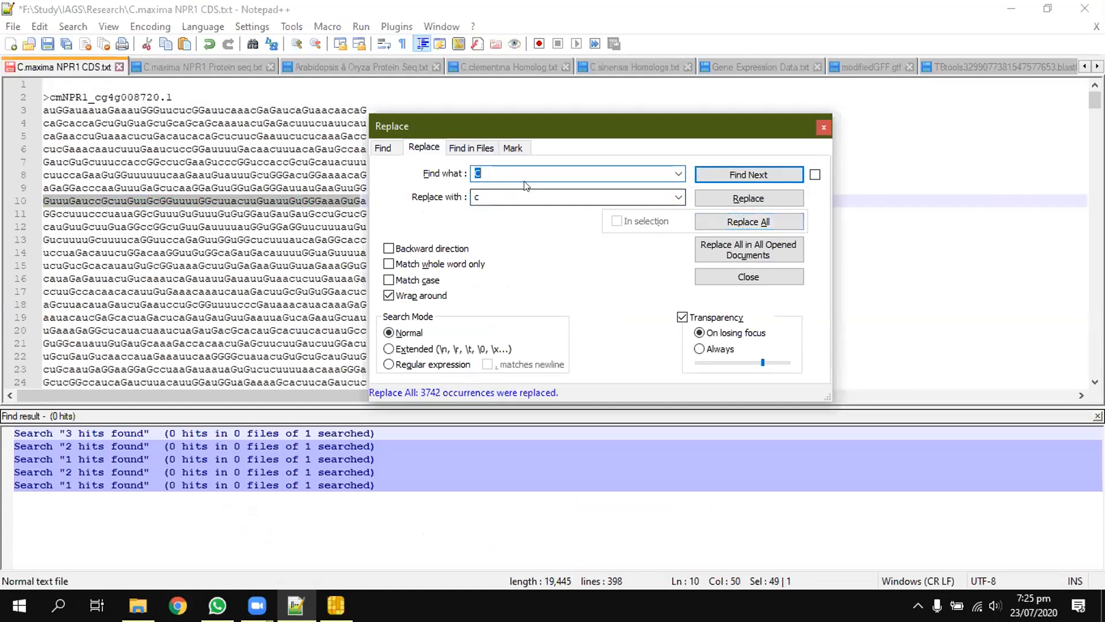
Step: Replace every G with lowercase g in the CDS file, and close the Replace dialog and the find results
text(G)
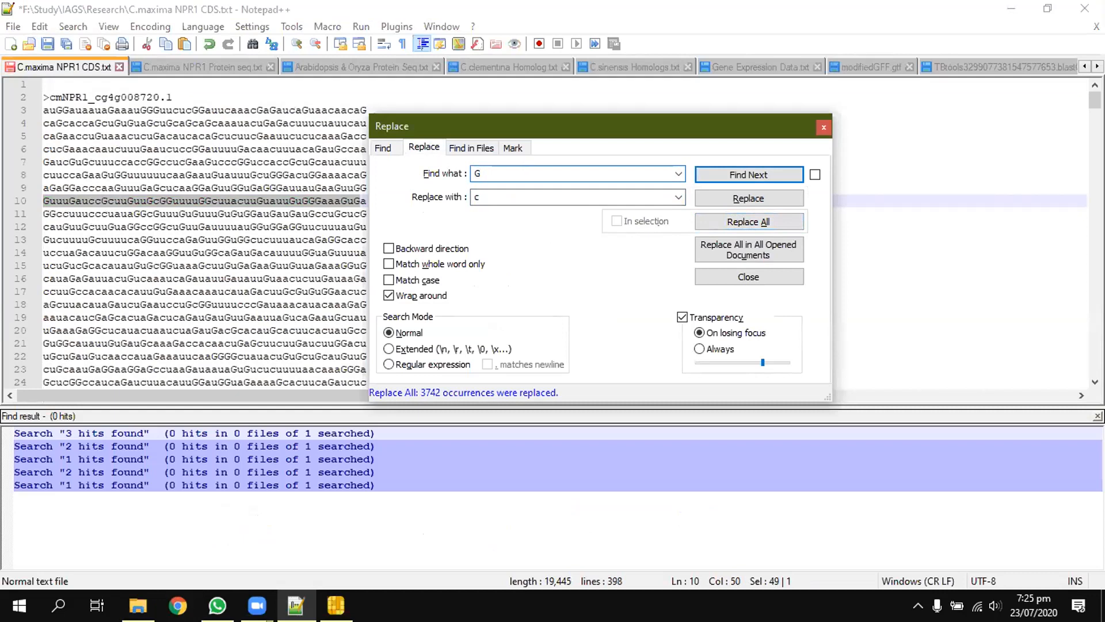
key(Tab)
text(g)
click(712, 222)
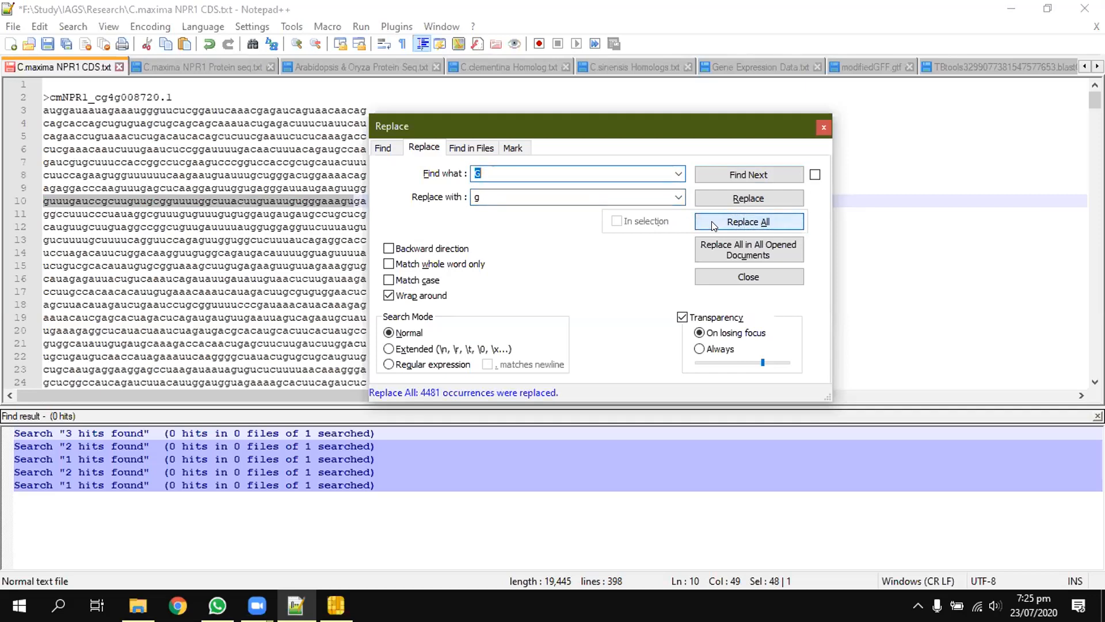
click(743, 278)
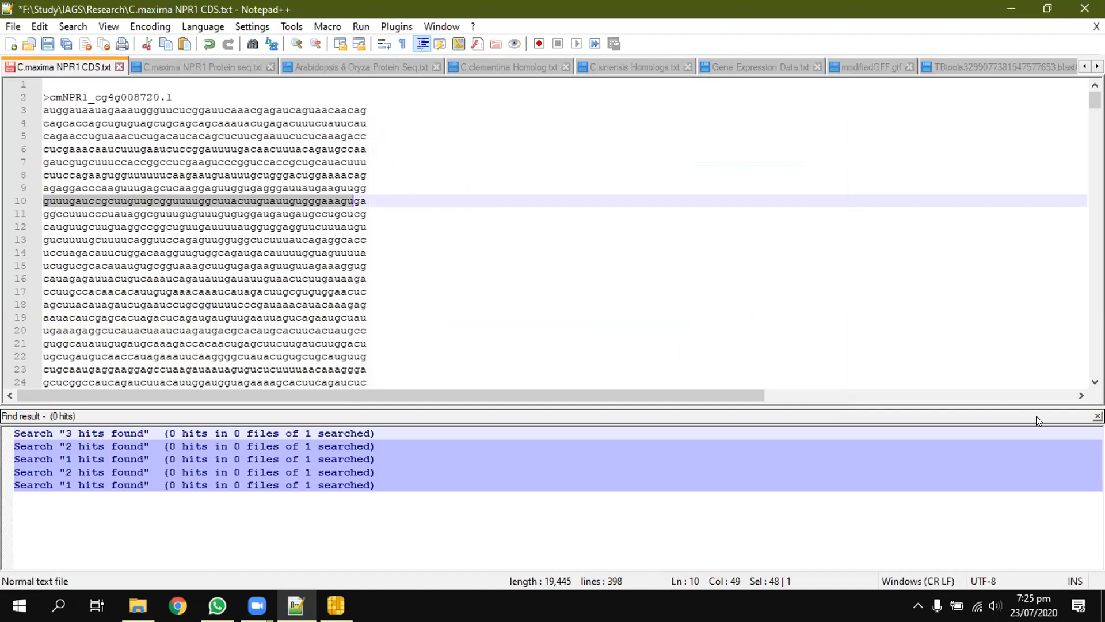
click(1097, 415)
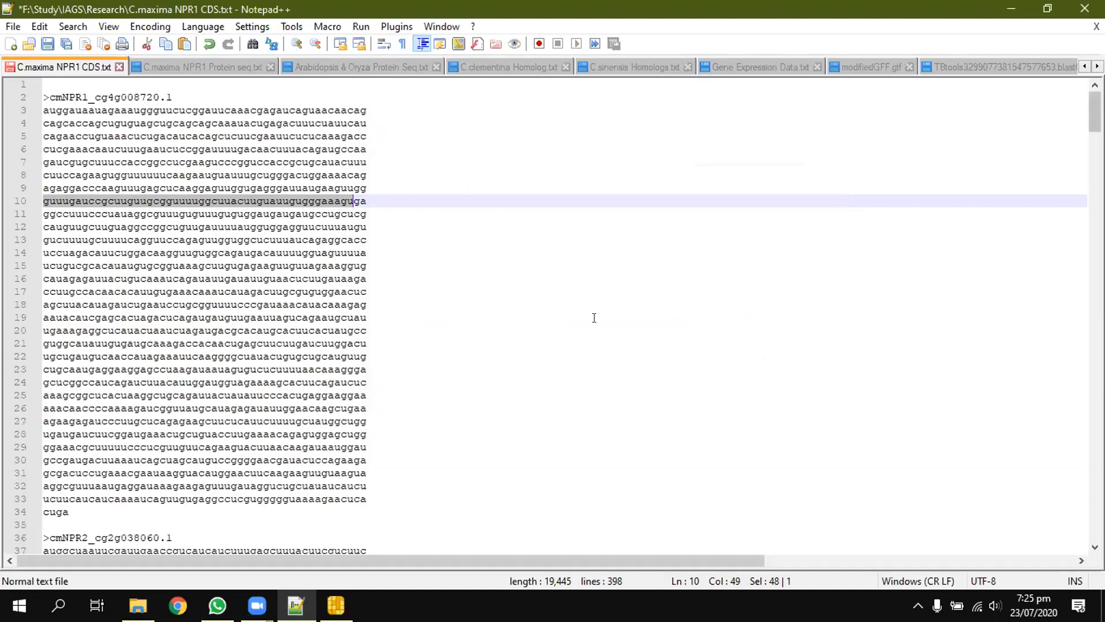
Step: Copy the entire lowercase CDS text and paste it over the existing query sequences in TBtools' Two Sequence Sets
click(566, 296)
key(ctrl+a)
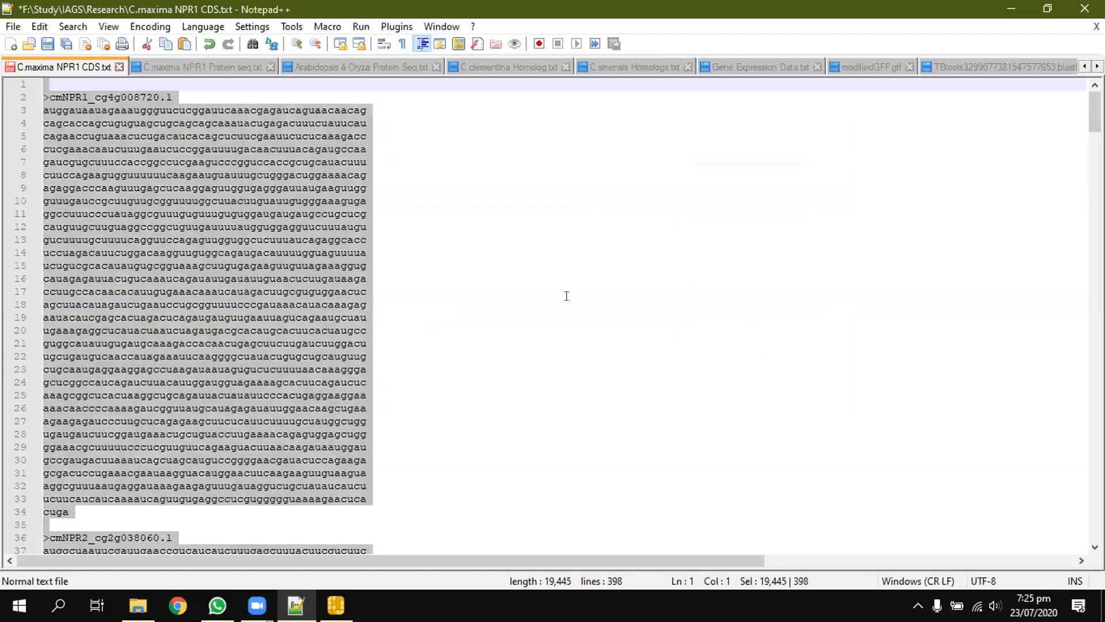
click(336, 604)
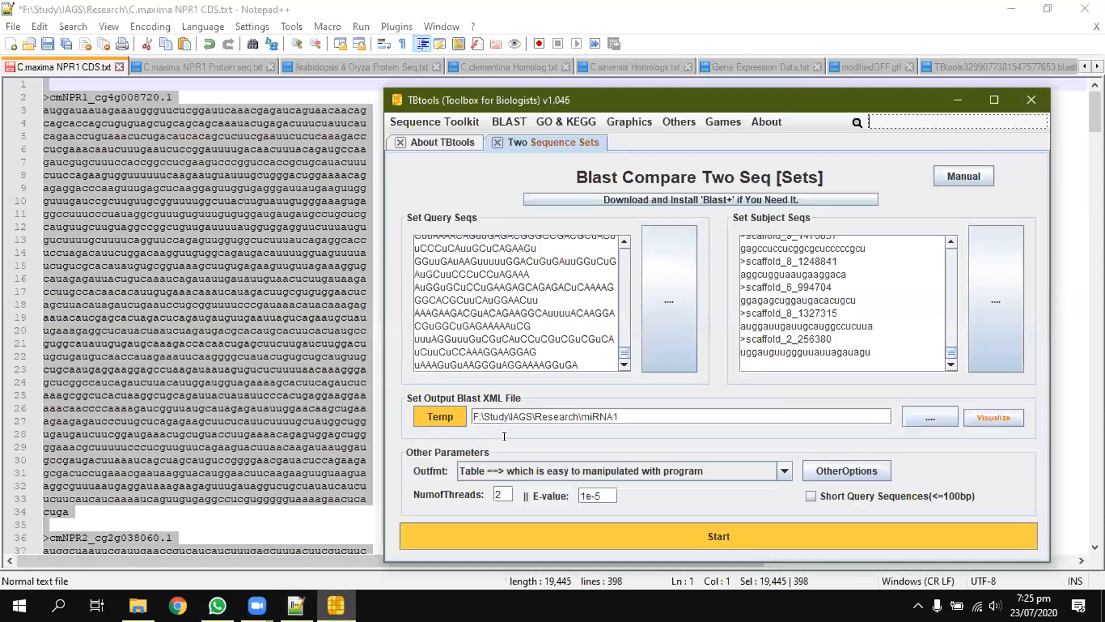
key(ctrl+a)
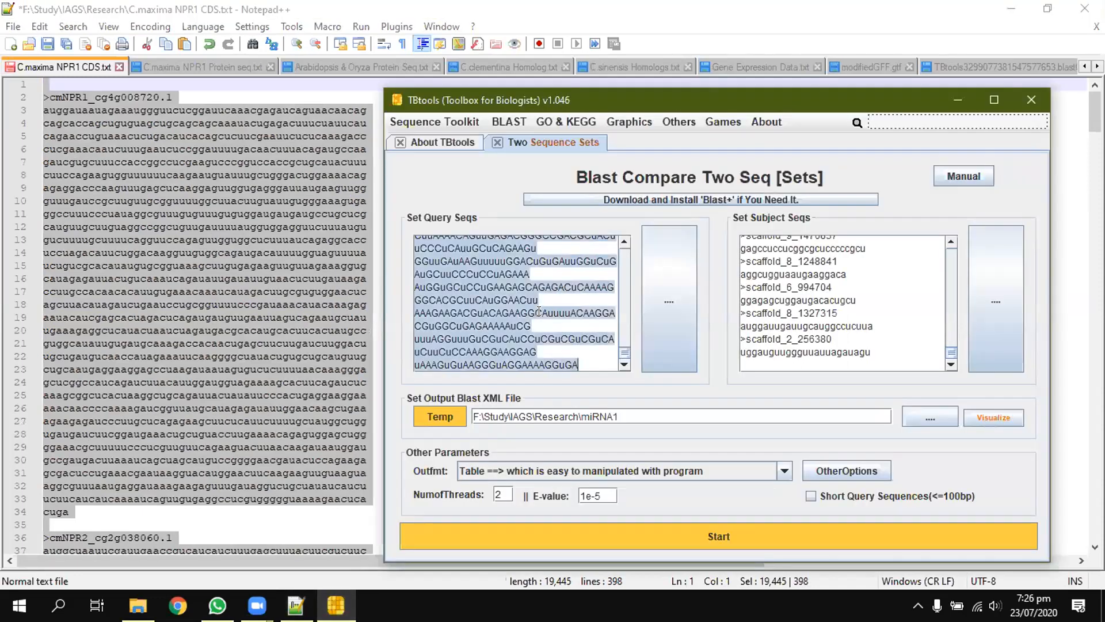
key(ctrl+v)
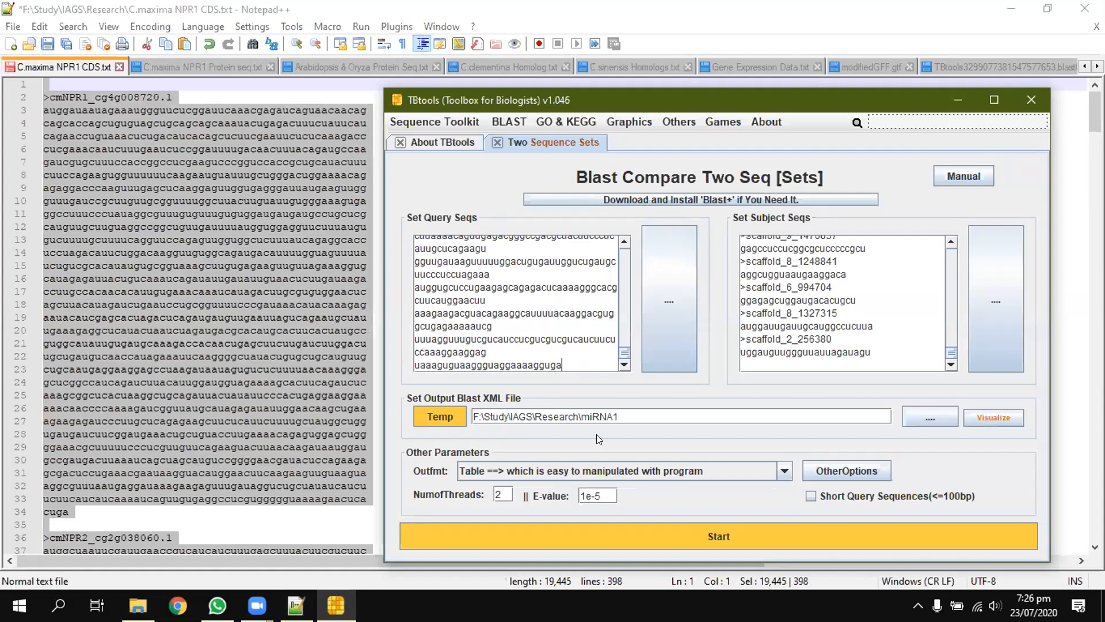
Step: Change the BLAST output file to F:\Study\IAGS\Research\miRNA2 and run the comparison
click(629, 412)
key(BackSpace)
text(2)
click(706, 536)
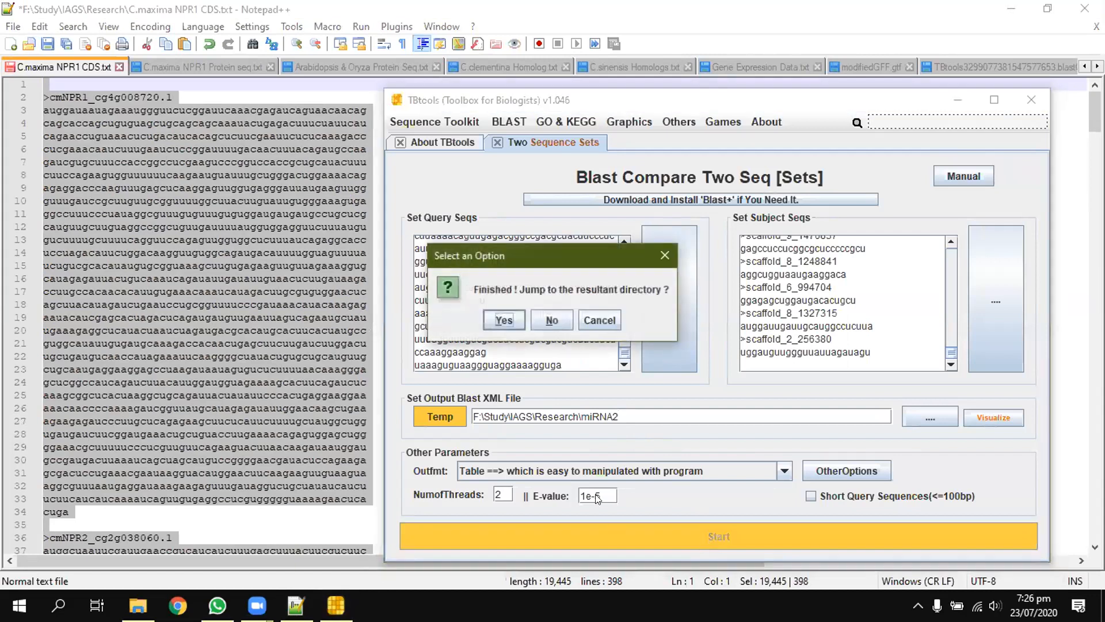
Step: Go to the BLAST output folder and open the miRNA2 result file in Notepad++
click(509, 319)
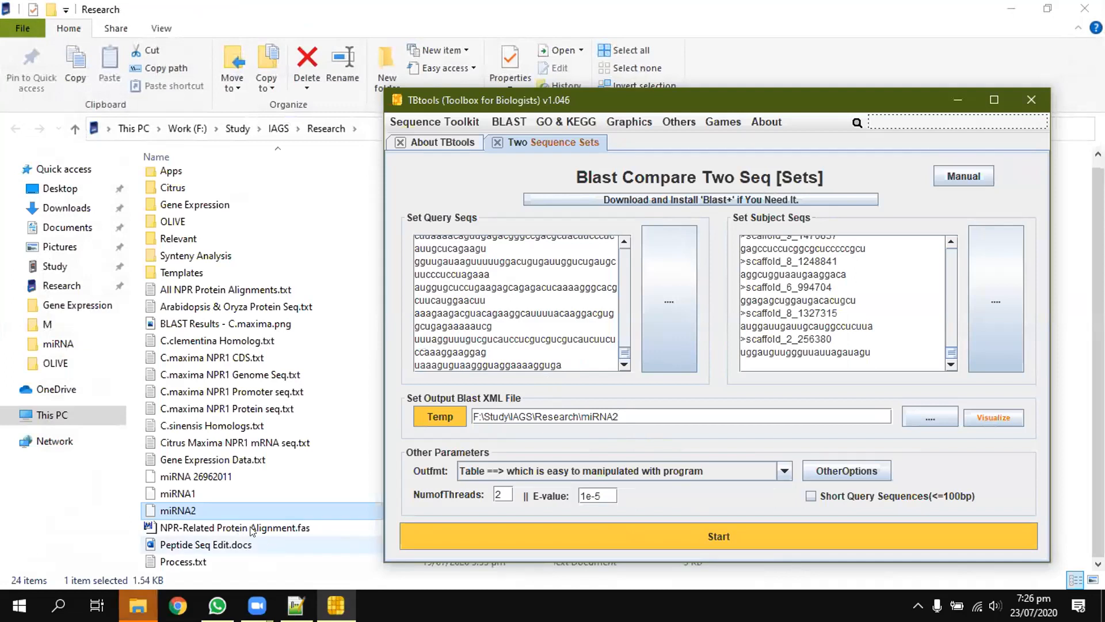
click(201, 508)
right_click(202, 507)
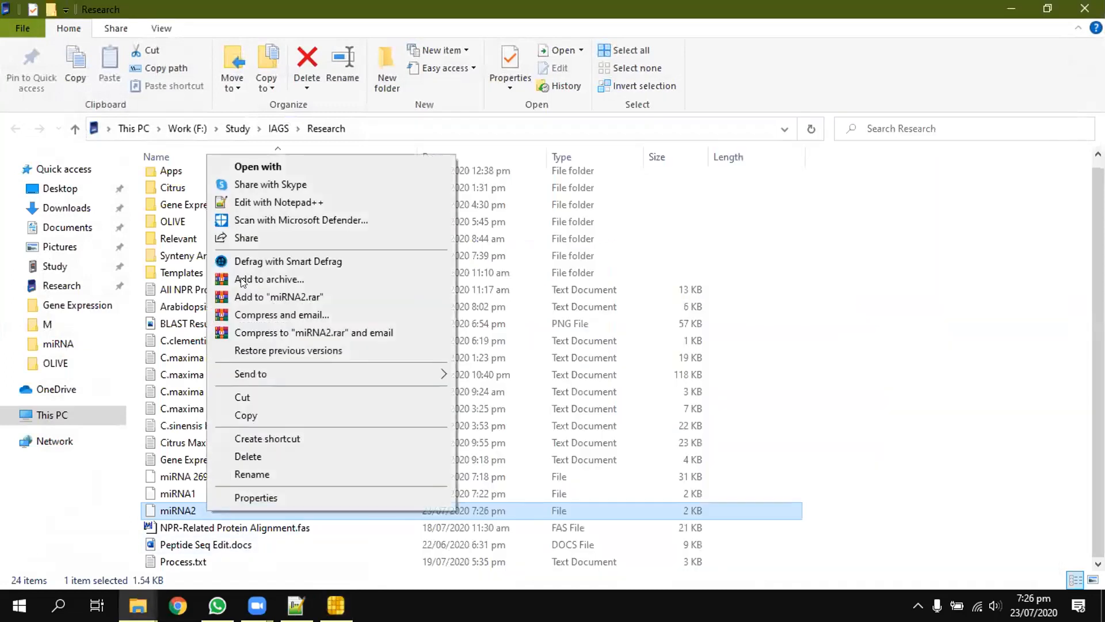
click(266, 202)
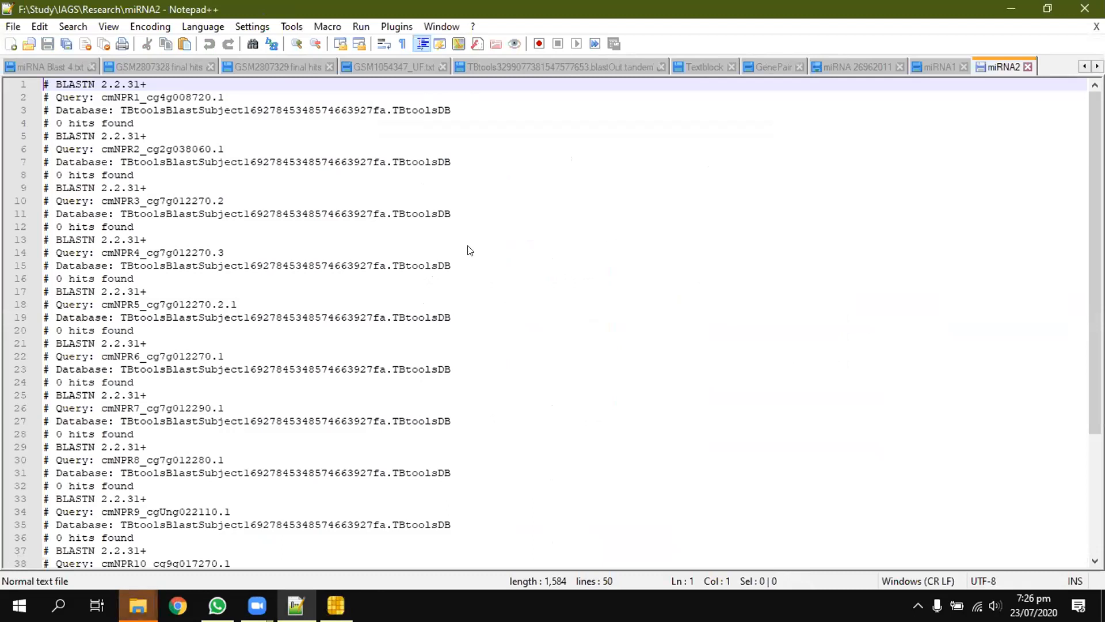
Step: Find all occurrences of "1 hits found" in the miRNA2 file, reusing the wording of its "0 hits found" line
key(ctrl+f)
click(217, 251)
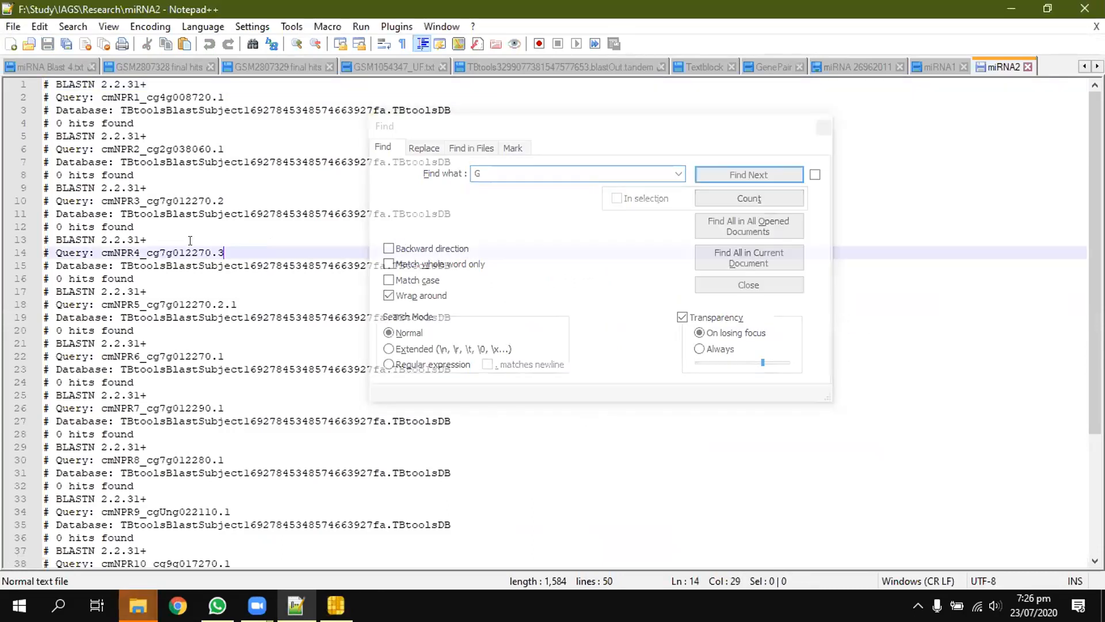
click(141, 226)
drag(140, 227, 56, 226)
key(ctrl+c)
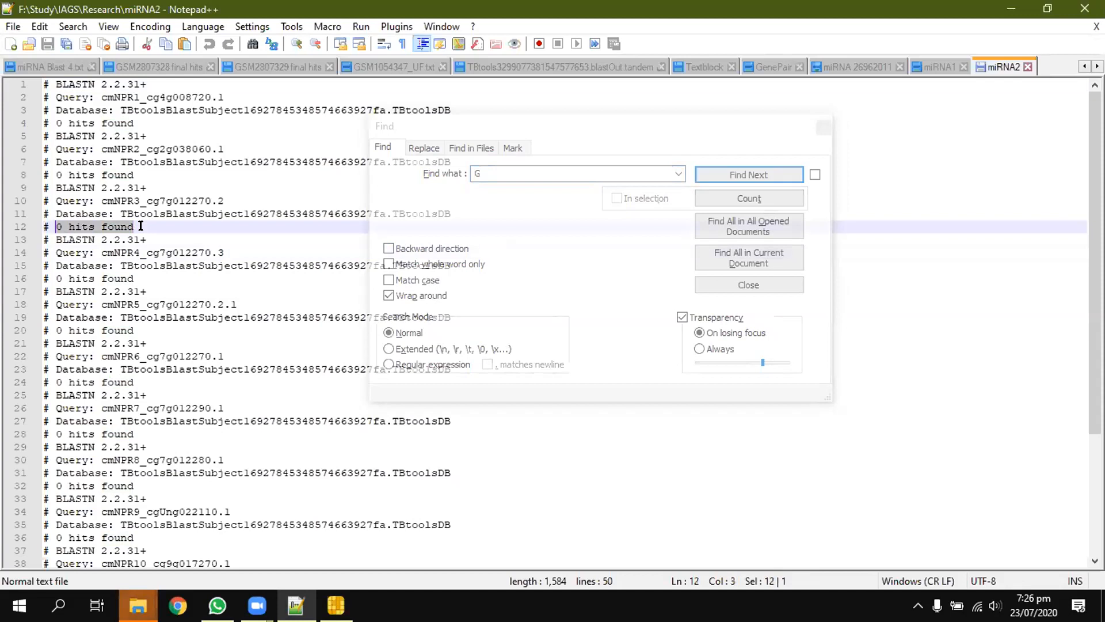
click(505, 169)
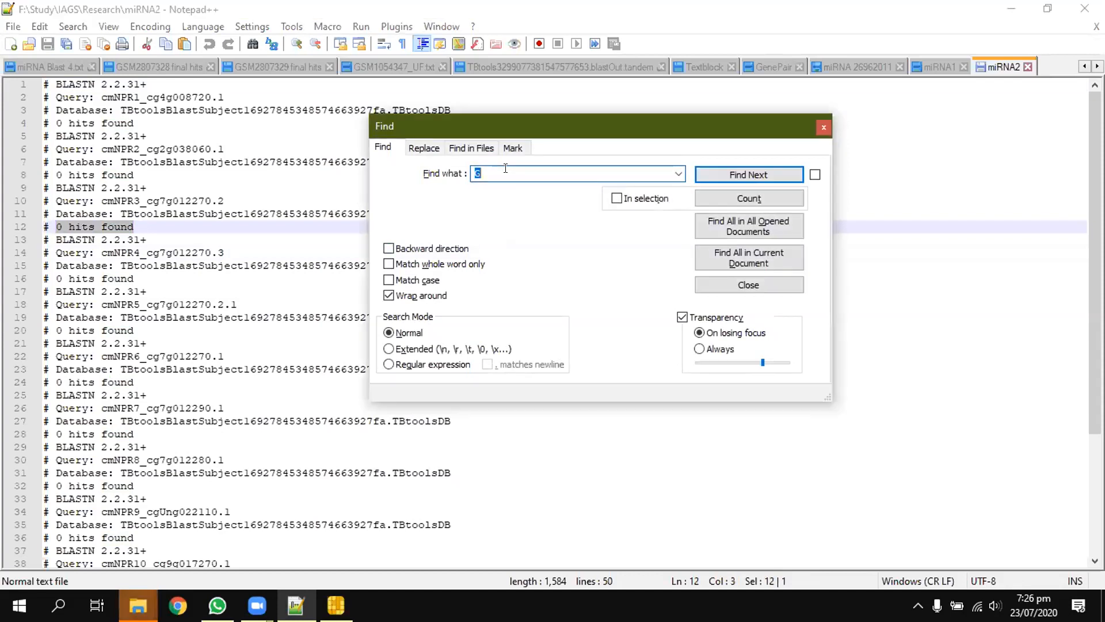
key(ctrl+v)
key(BackSpace)
text(1)
click(742, 253)
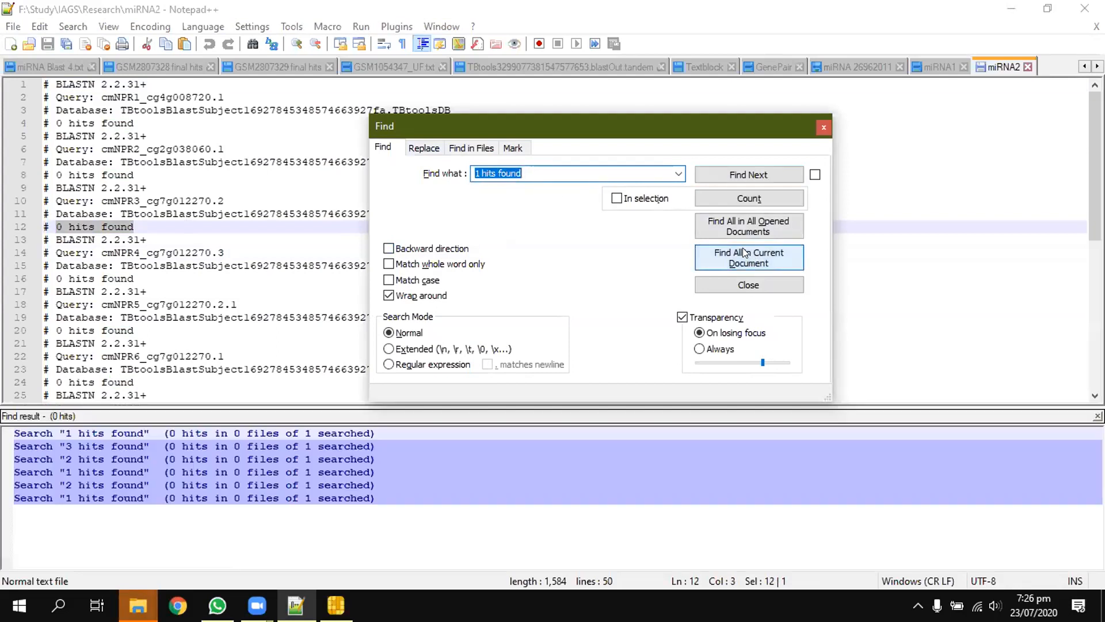
Step: Find all occurrences of "2 hits found" and of "3 hits found" in the miRNA2 file, and close the Find dialog
click(498, 167)
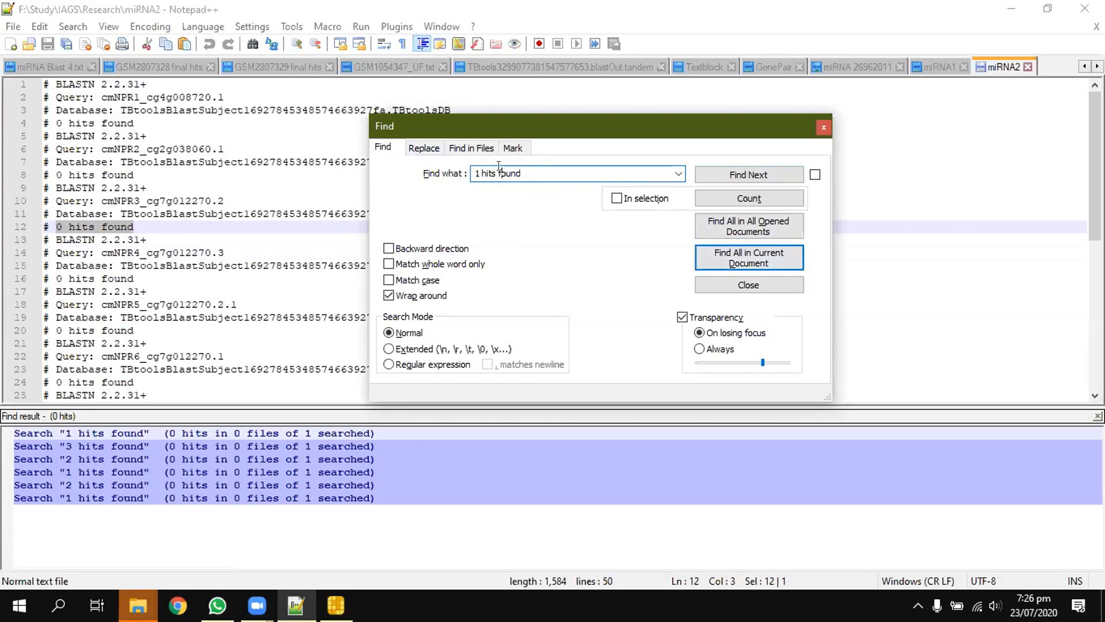
double_click(479, 173)
text(2)
click(715, 251)
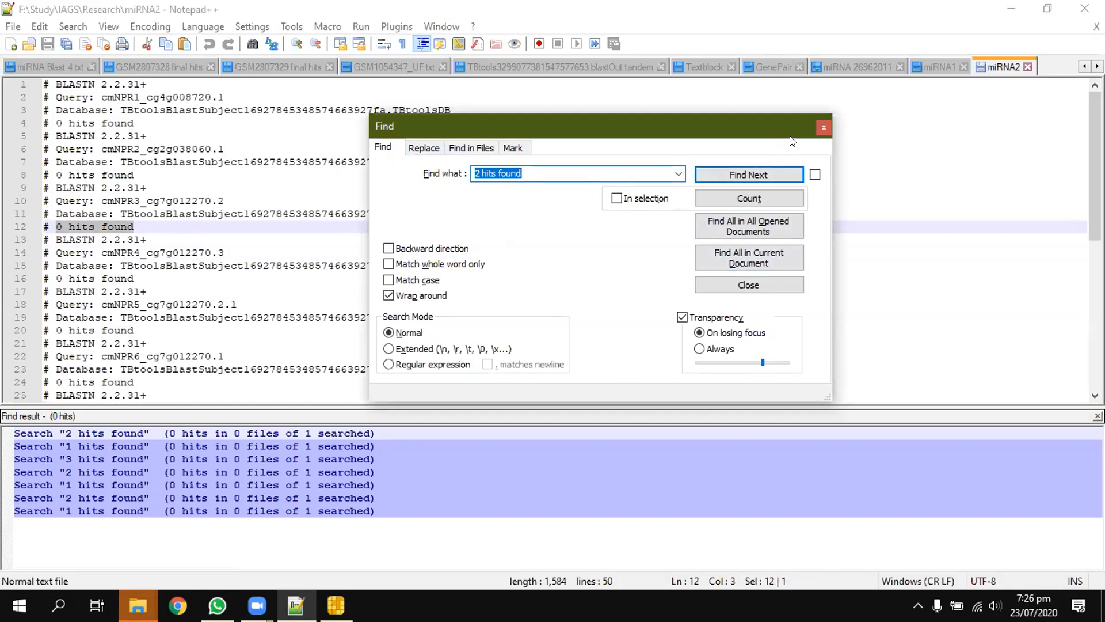
key(Left)
key(BackSpace)
text(3)
click(785, 262)
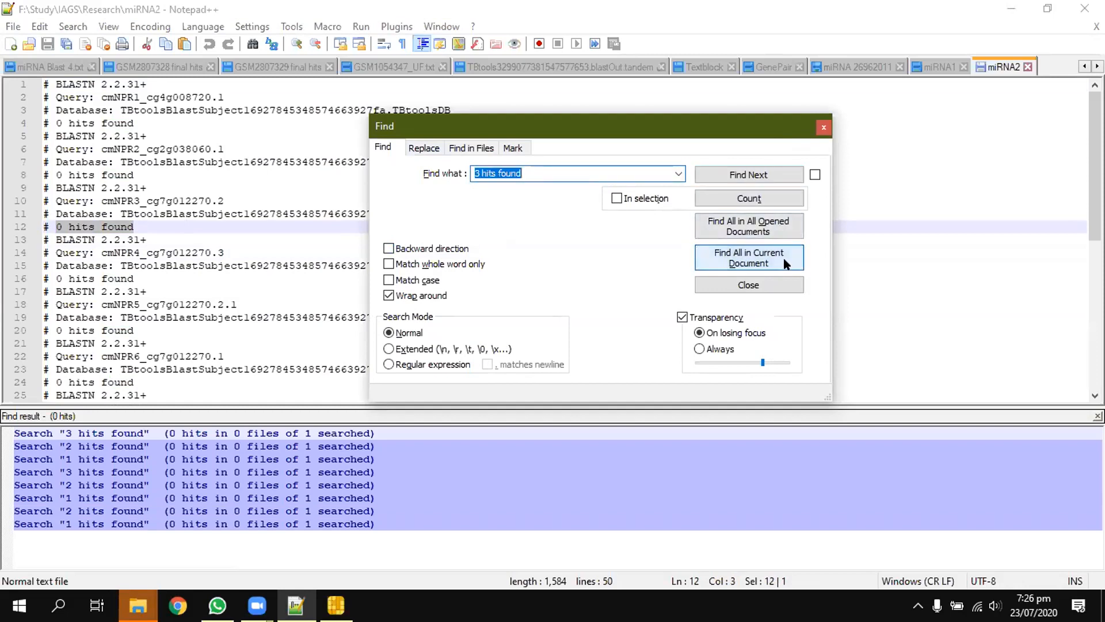
click(823, 126)
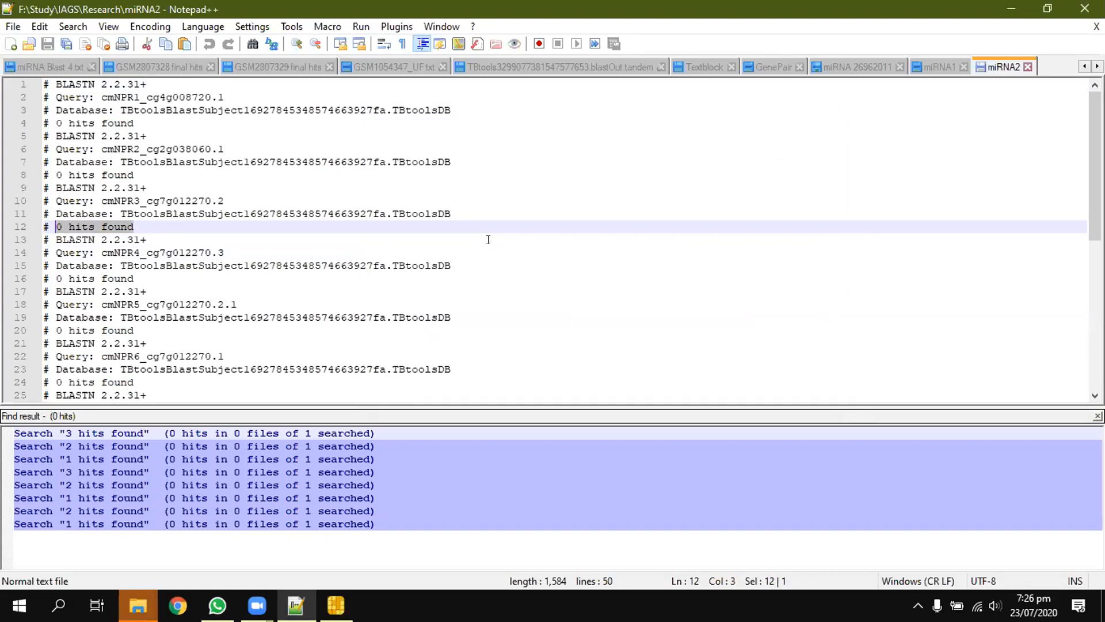
Step: Switch to Chrome and search the web for "ncbi geo"
click(178, 605)
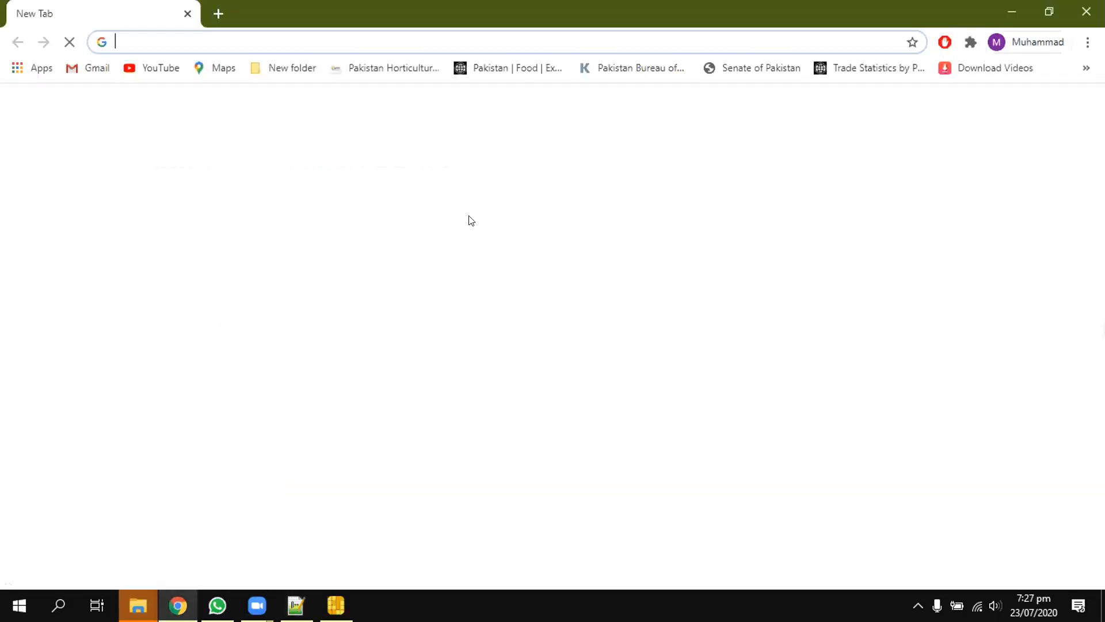
text(ncbi geo)
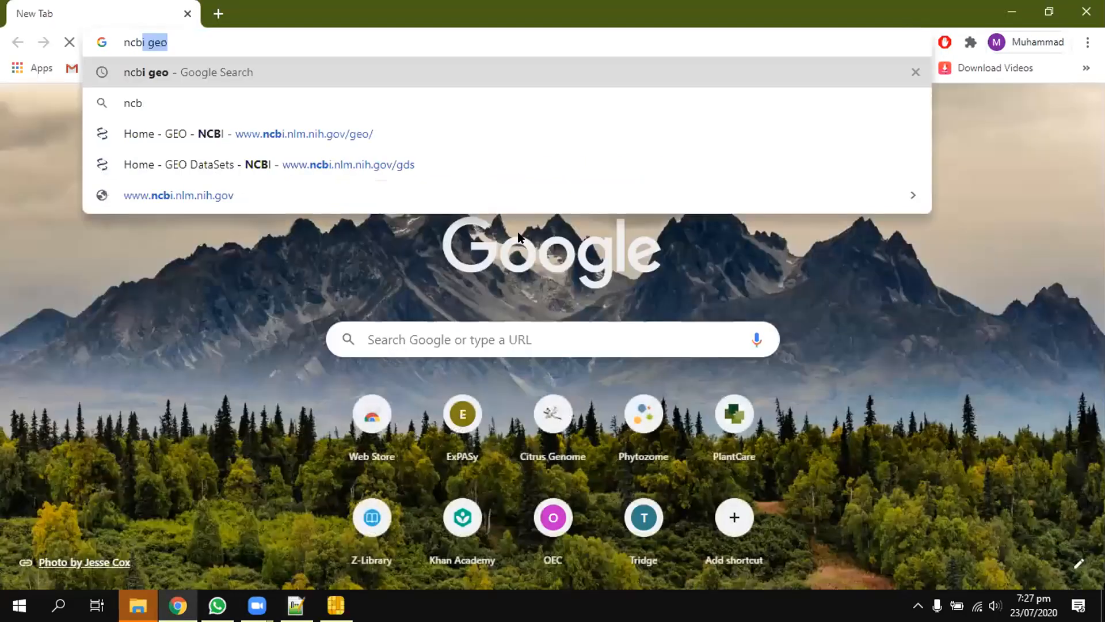
key(Return)
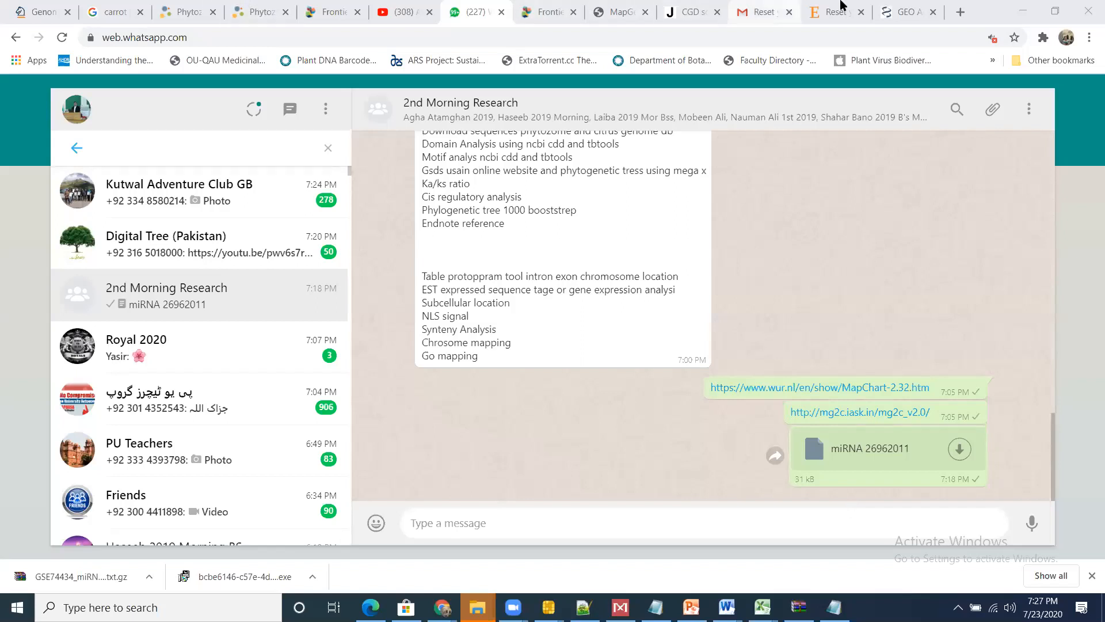
Step: Return to the Citrus maxima GEO DataSets results and open the miRNA and degradome series on male-sterile cybrid pummelo, GSE76668
click(904, 12)
click(16, 38)
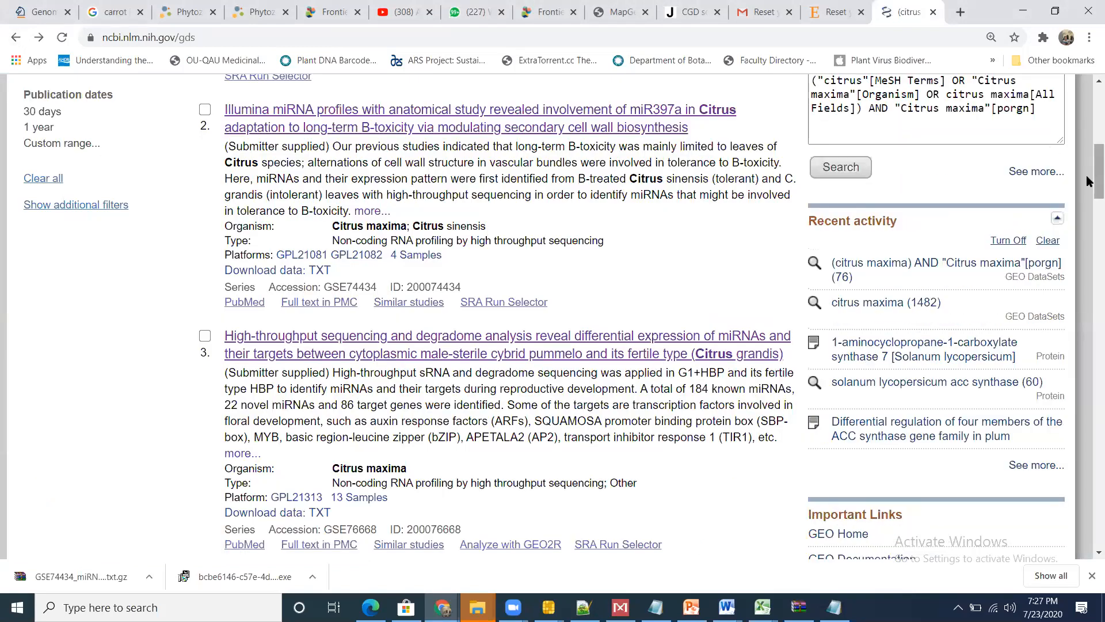
drag(1087, 180, 1086, 207)
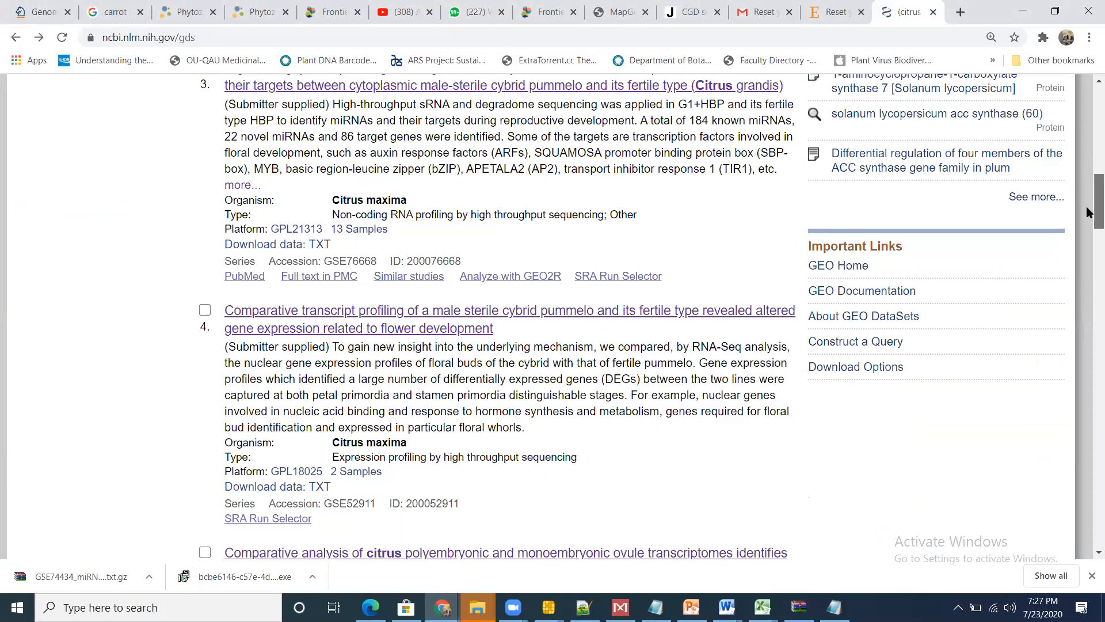
drag(1087, 212, 1088, 186)
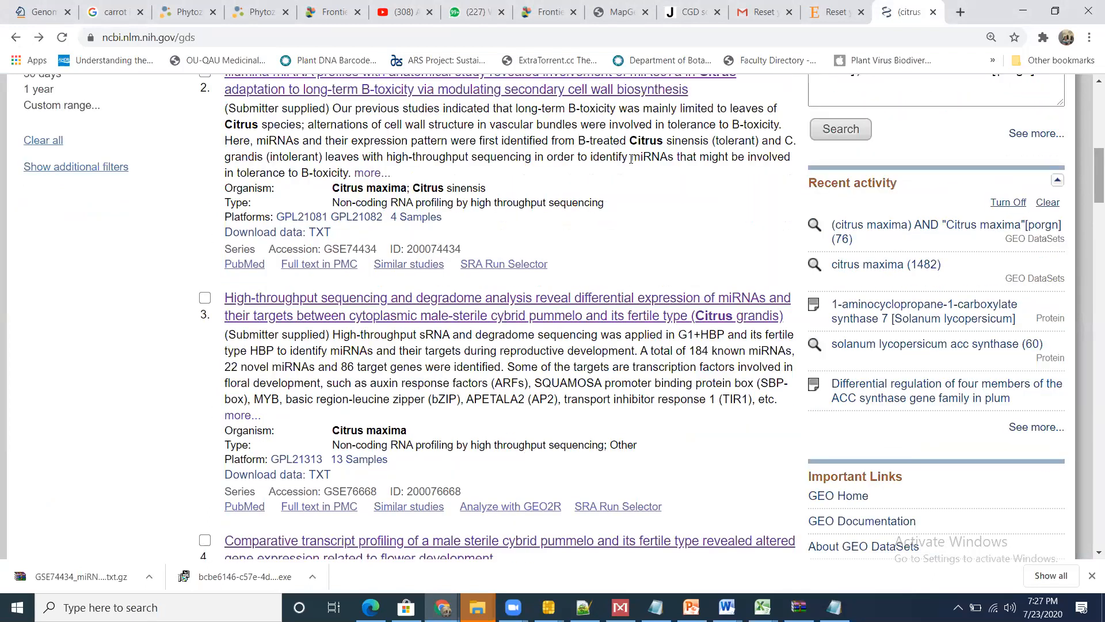
click(434, 308)
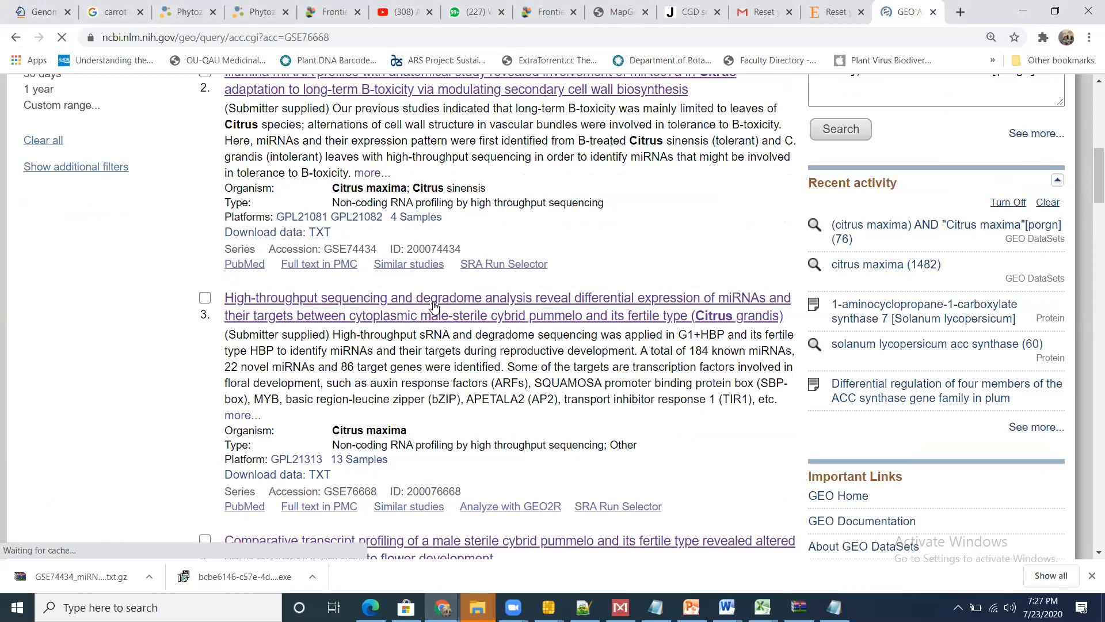
Step: Download the supplementary file GSE76668_RAW.tar over http from the series record
scroll(434, 308, down, 8)
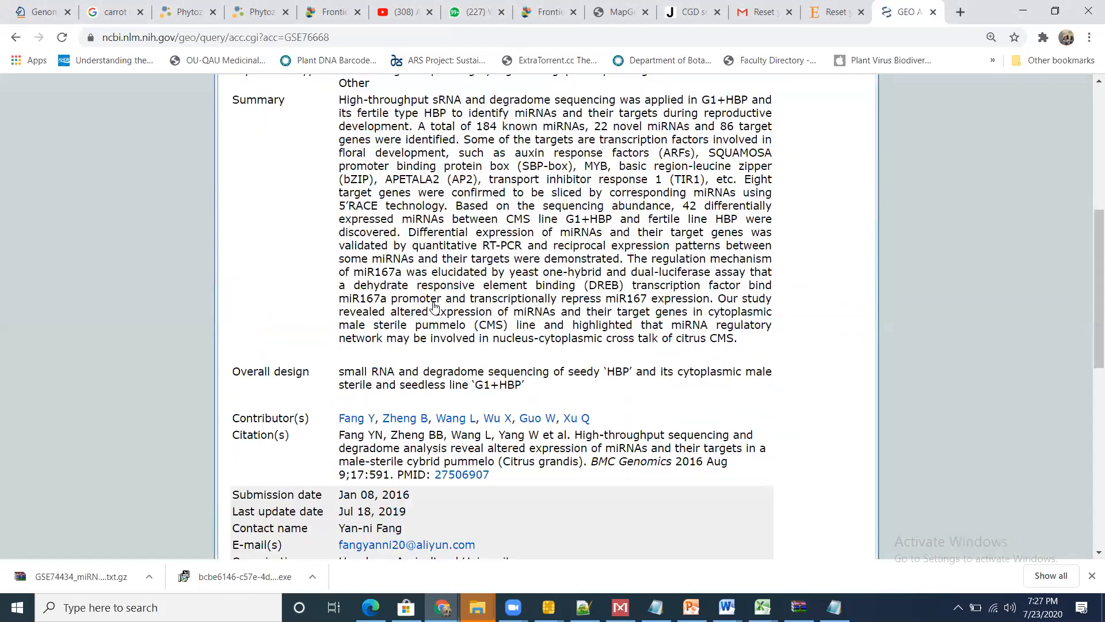
scroll(434, 308, down, 6)
scroll(434, 308, down, 4)
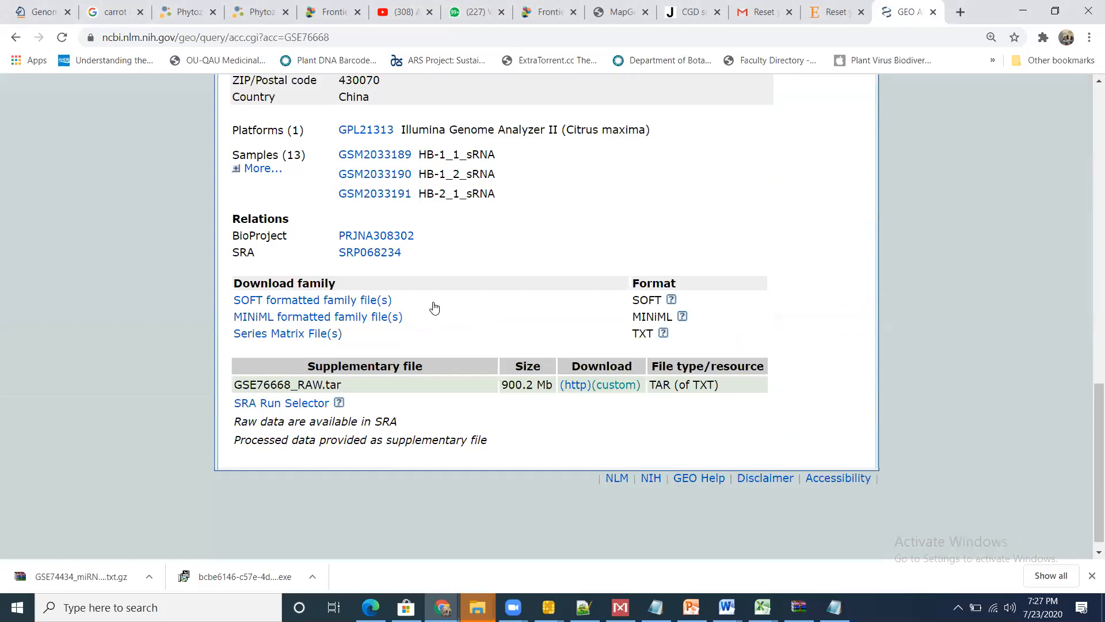
scroll(434, 308, down, 1)
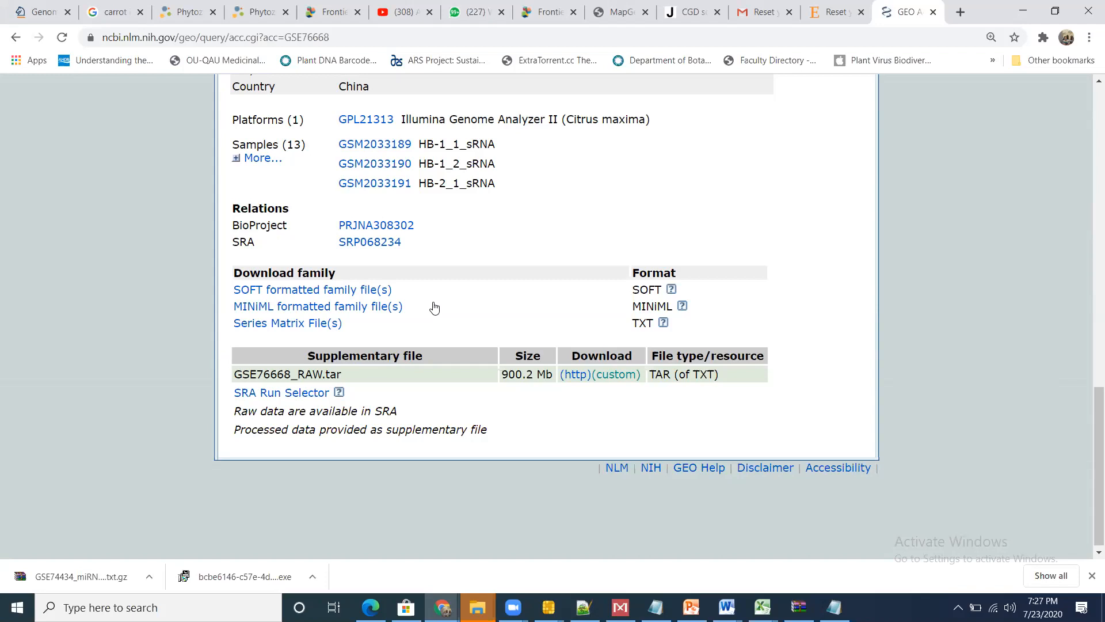
click(578, 378)
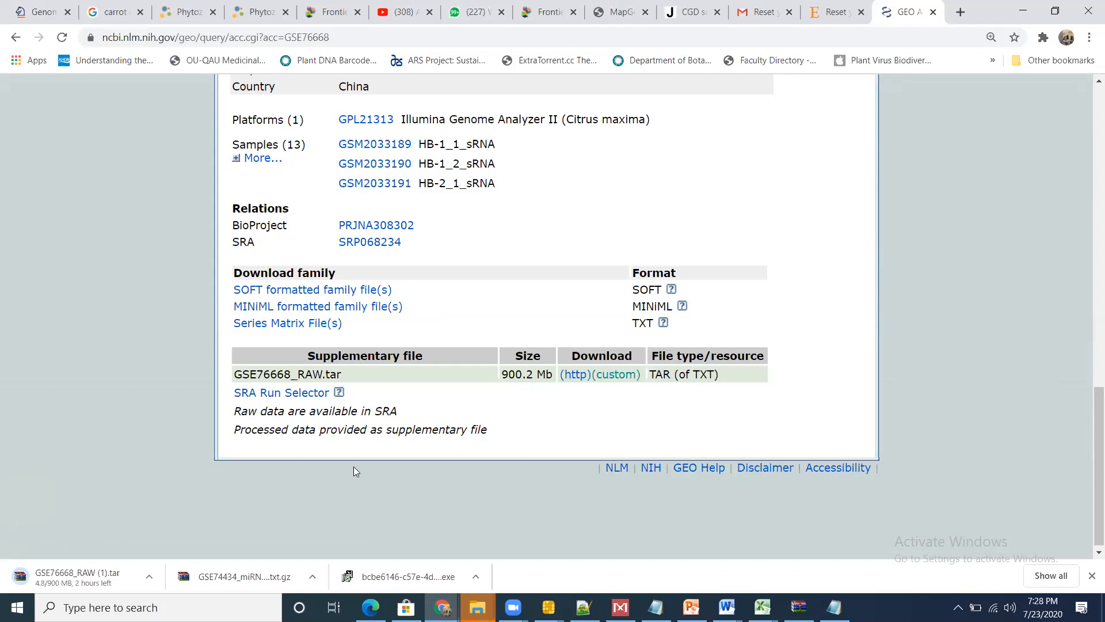
Step: Go back to the Citrus maxima results and examine the remaining series and samples for miRNA data
scroll(354, 466, up, 4)
click(15, 36)
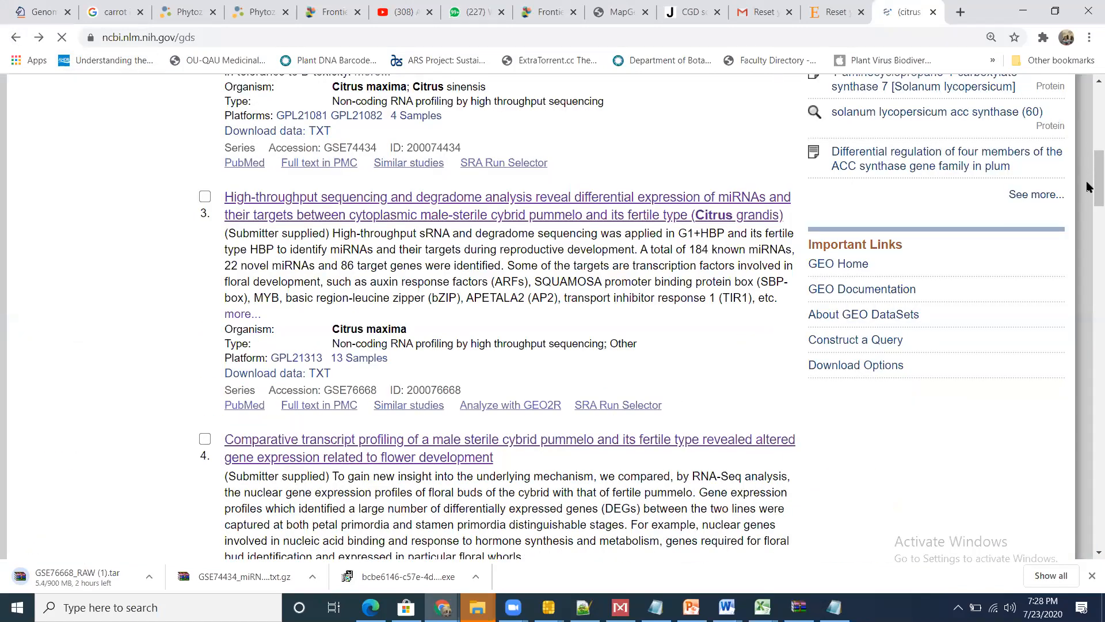
drag(1088, 186, 1087, 248)
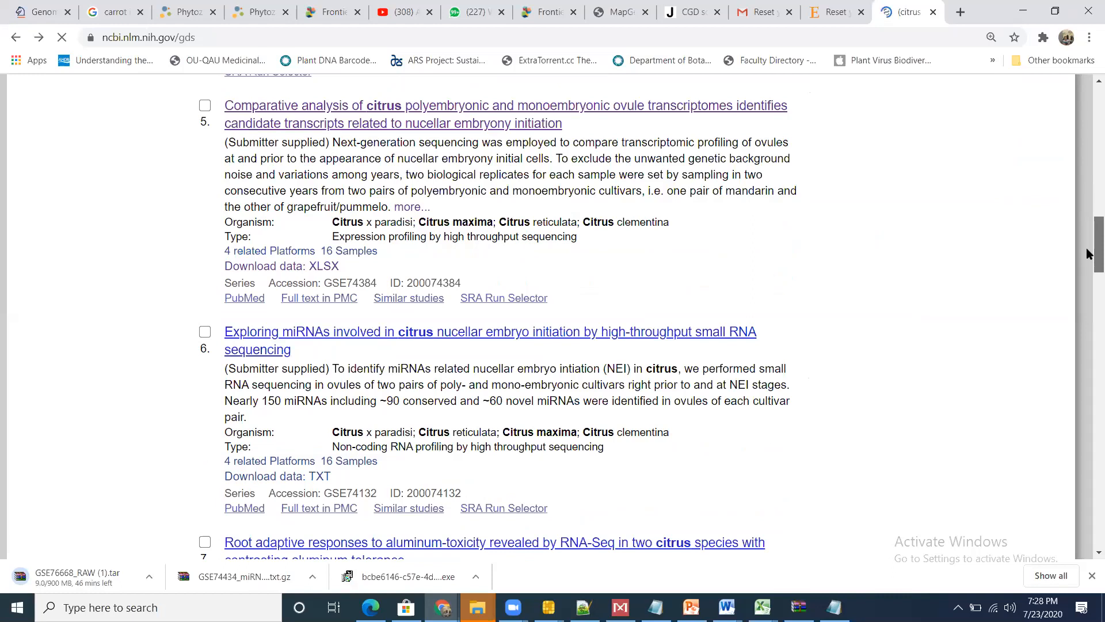
drag(1088, 252, 1088, 273)
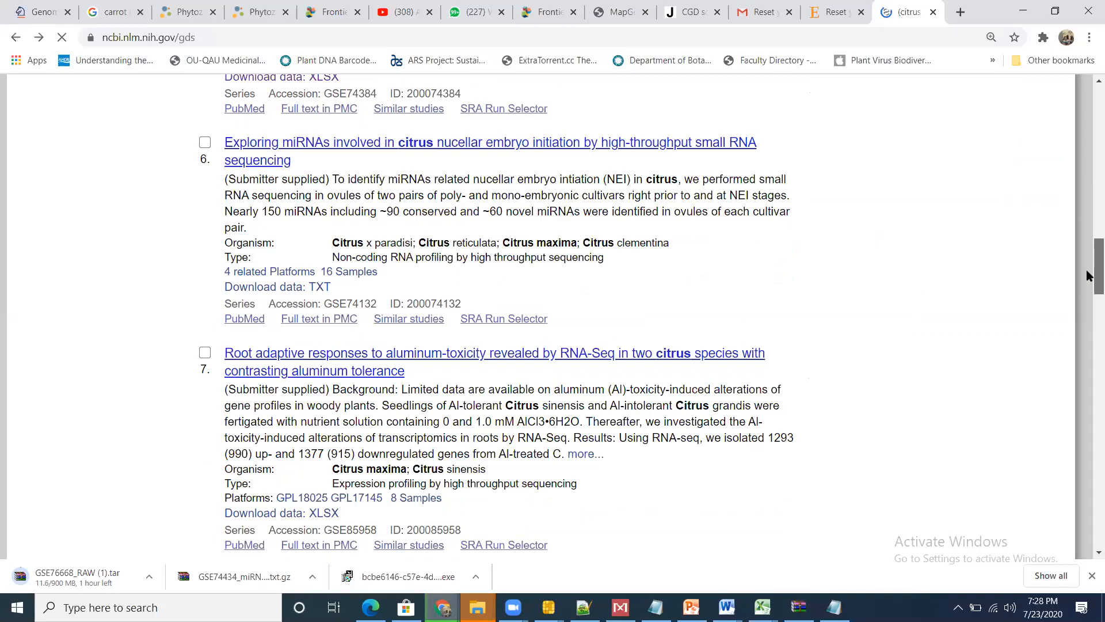
scroll(1086, 275, down, 1)
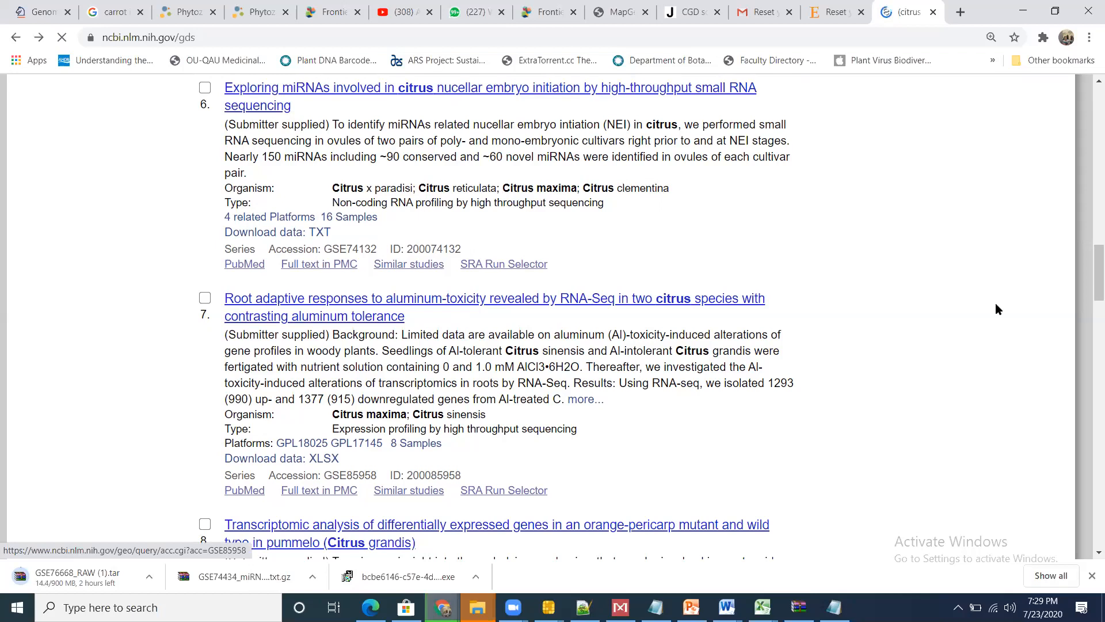
drag(1088, 265, 1087, 295)
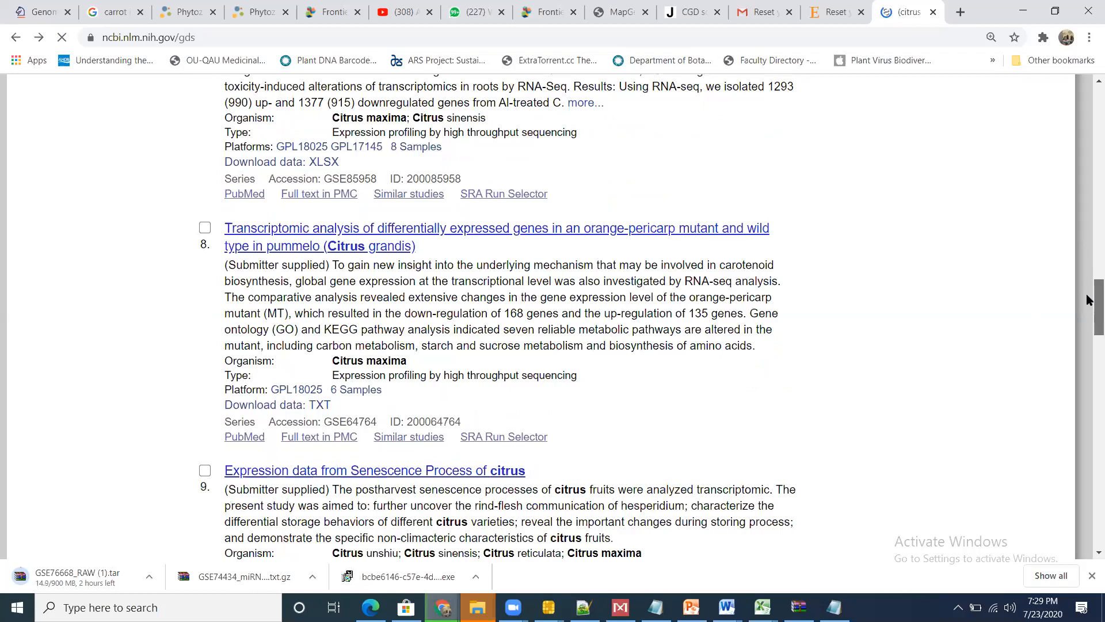
drag(1086, 298, 1088, 404)
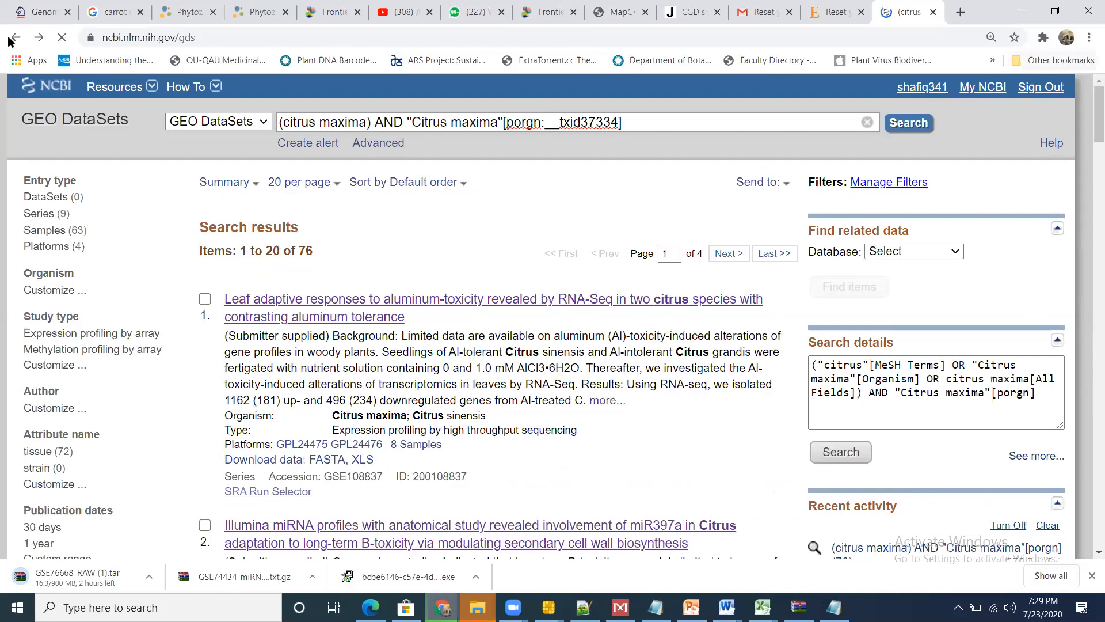
Step: Return to the GEO home page and search for "citrus reticulata" instead of citrus maxima
click(10, 41)
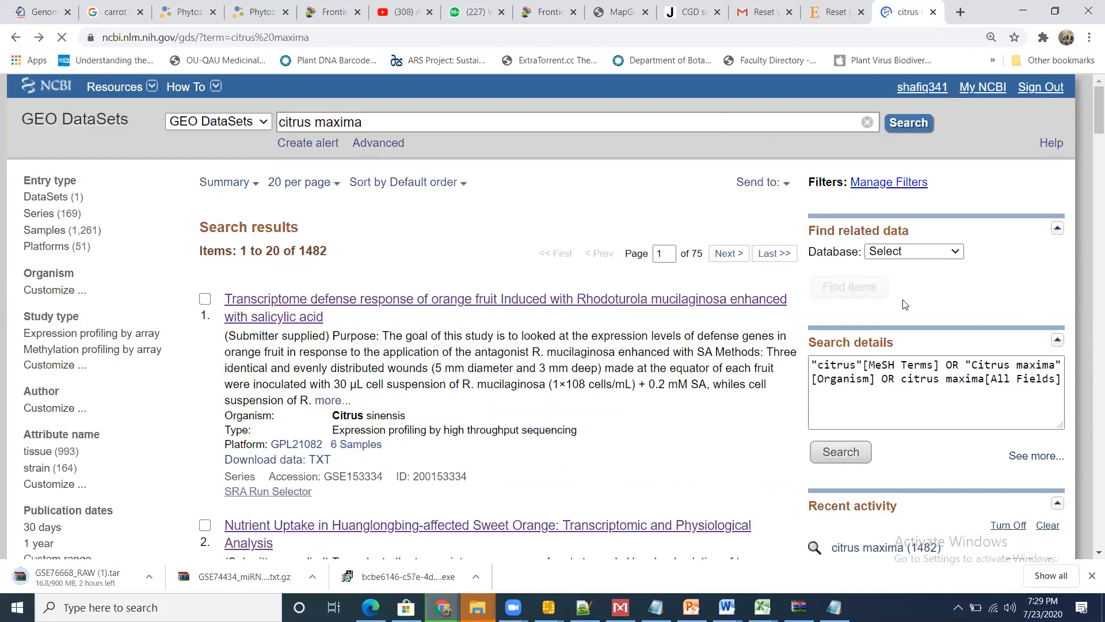
click(19, 38)
click(901, 259)
key(BackSpace)
key(BackSpace)
key(BackSpace)
key(BackSpace)
key(BackSpace)
key(BackSpace)
text(reticulata)
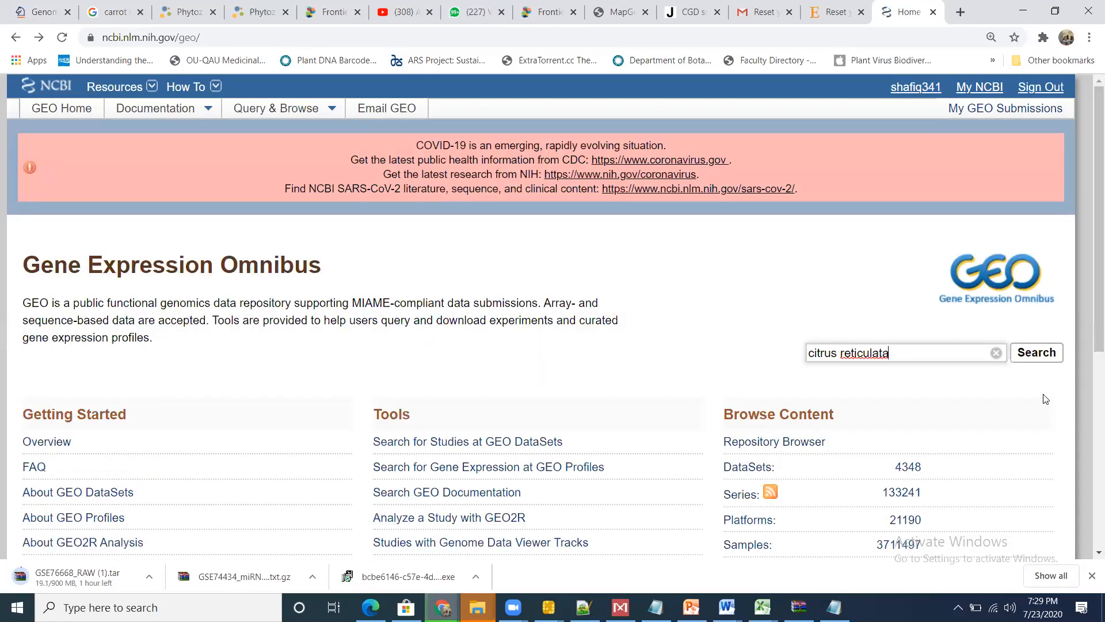
click(1050, 354)
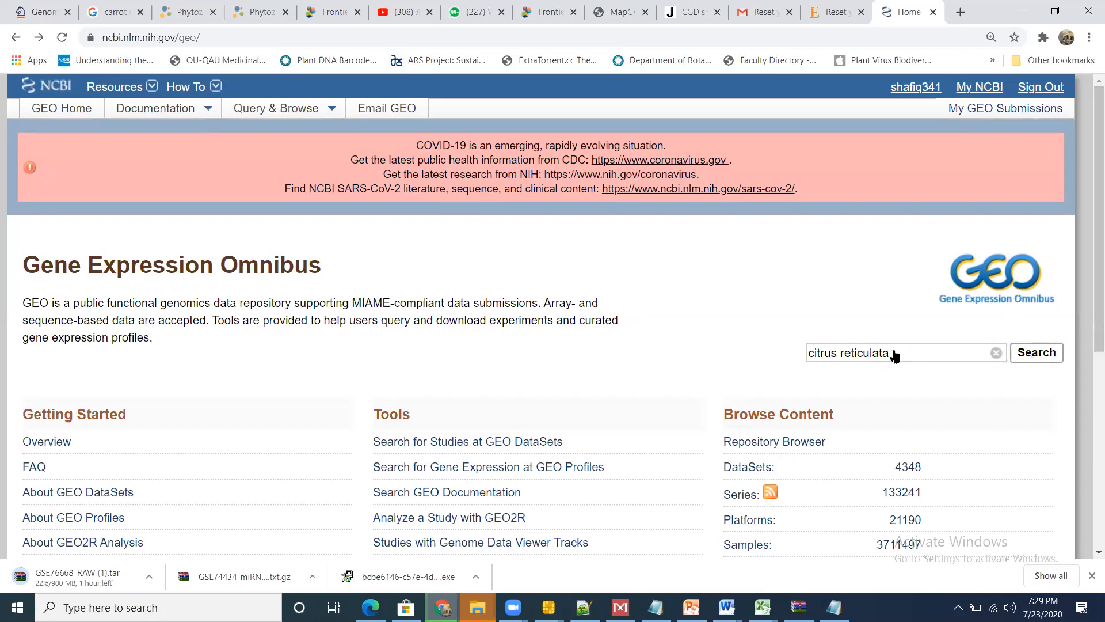
Step: Close the Elsevier password-reset page and return to the inbox in Gmail
click(838, 12)
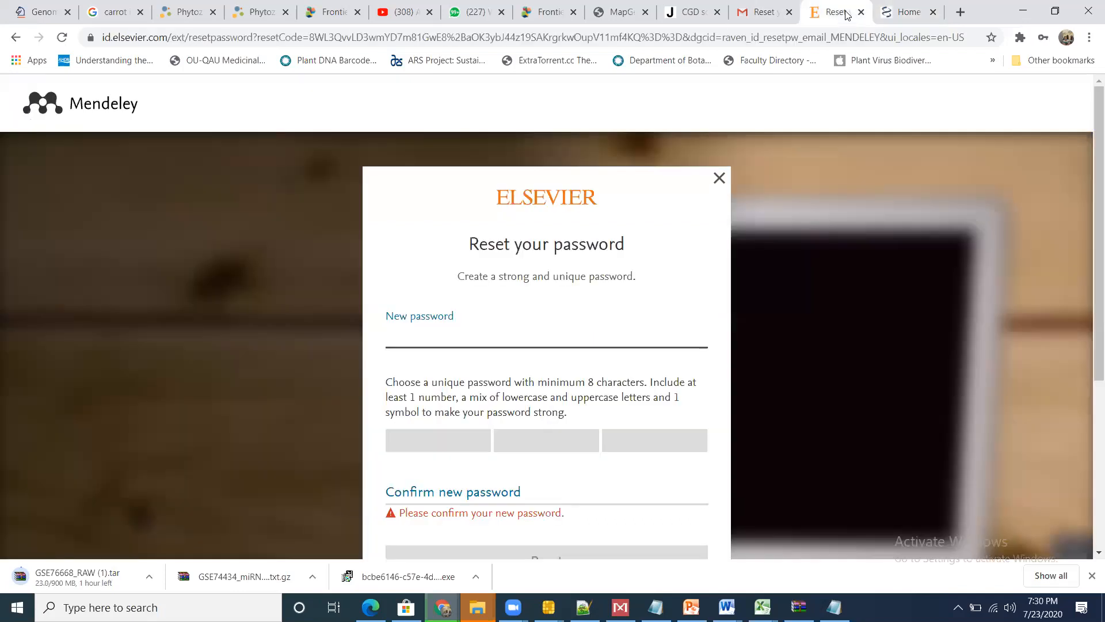
click(861, 13)
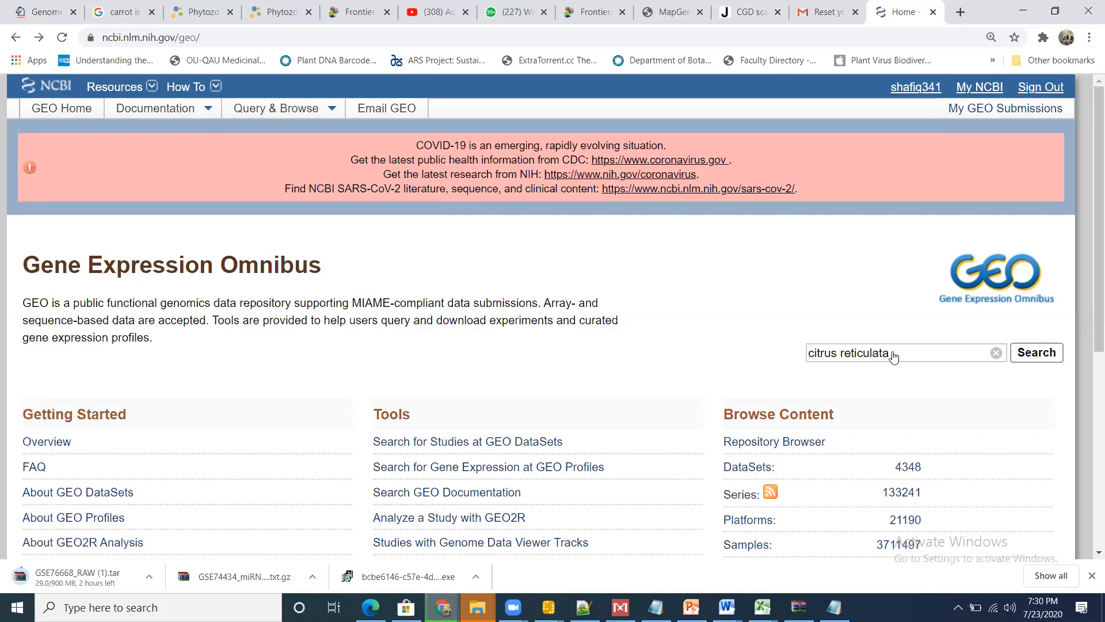
click(829, 8)
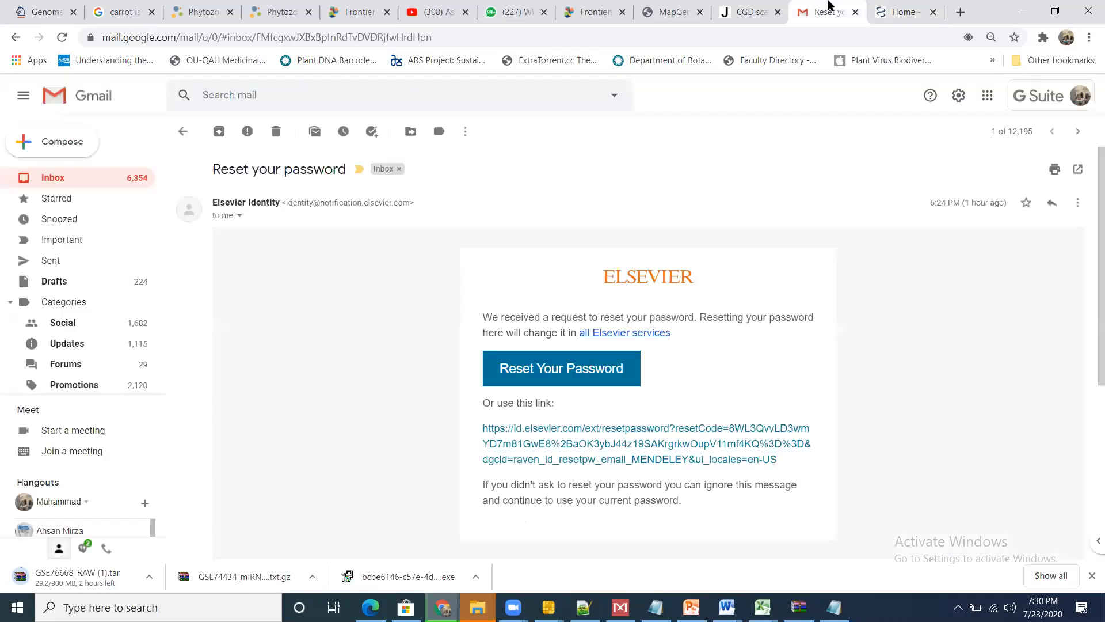
click(52, 180)
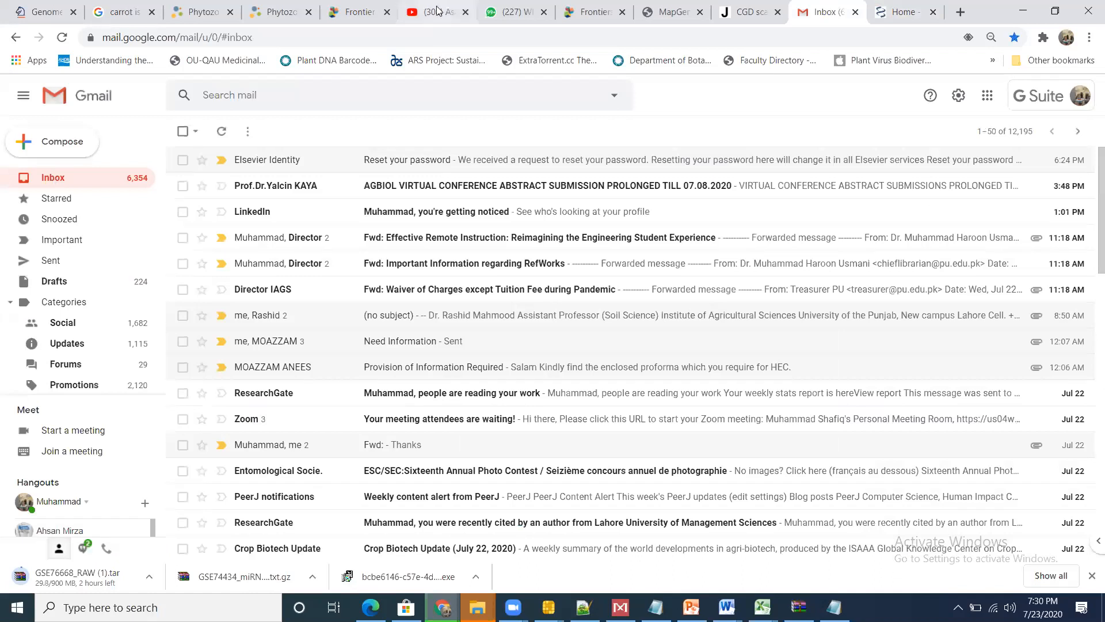
Step: Return from Gmail to the GEO home page and check the open File Explorer windows
click(892, 9)
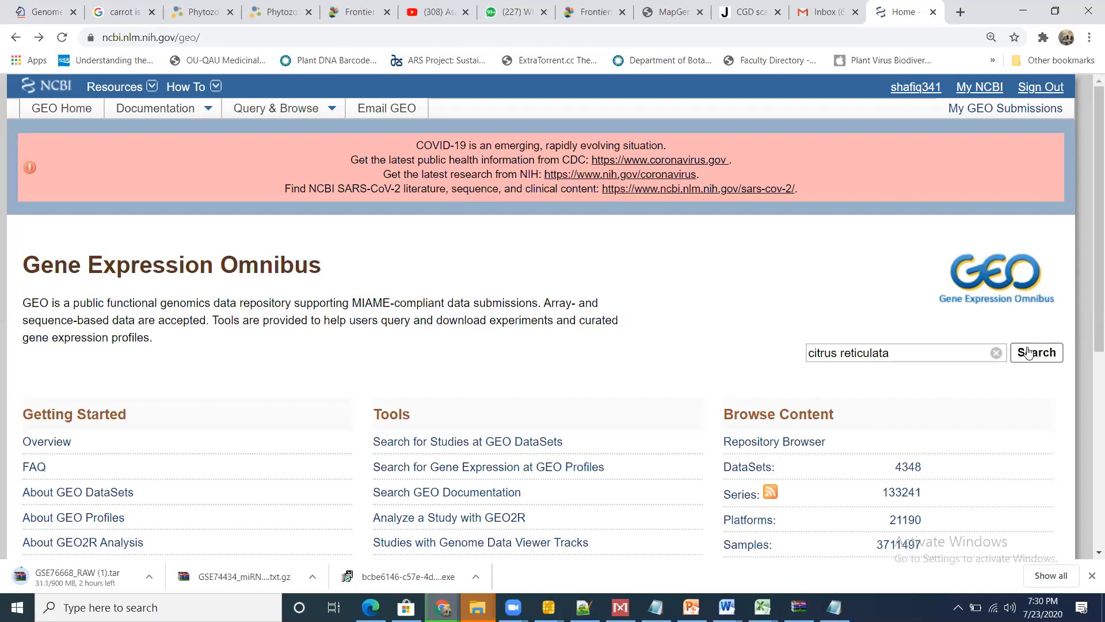
click(477, 608)
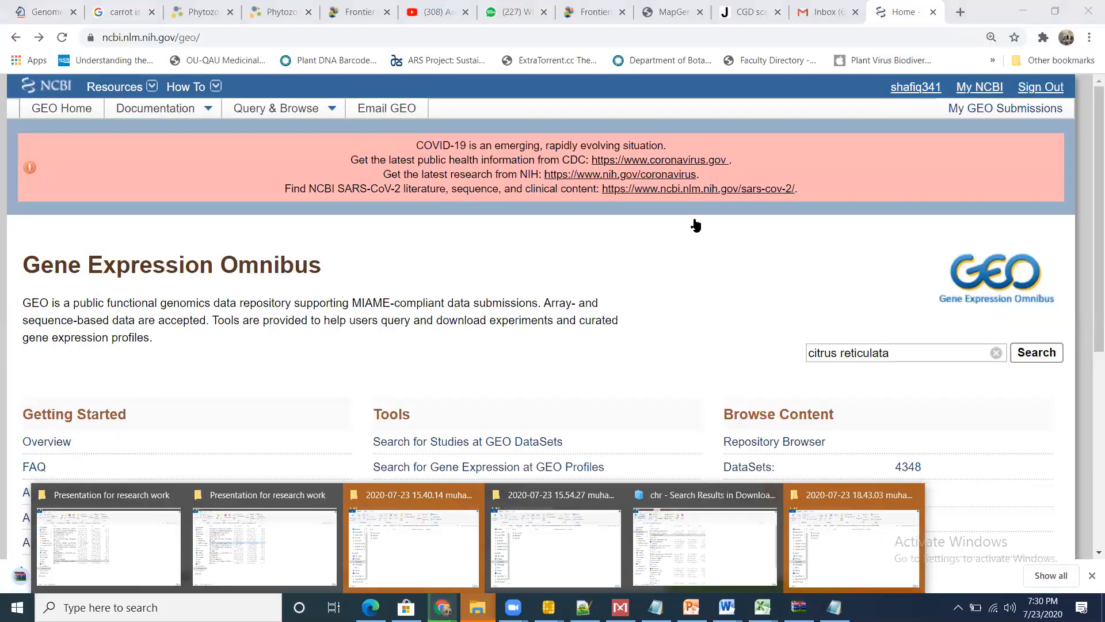
click(783, 285)
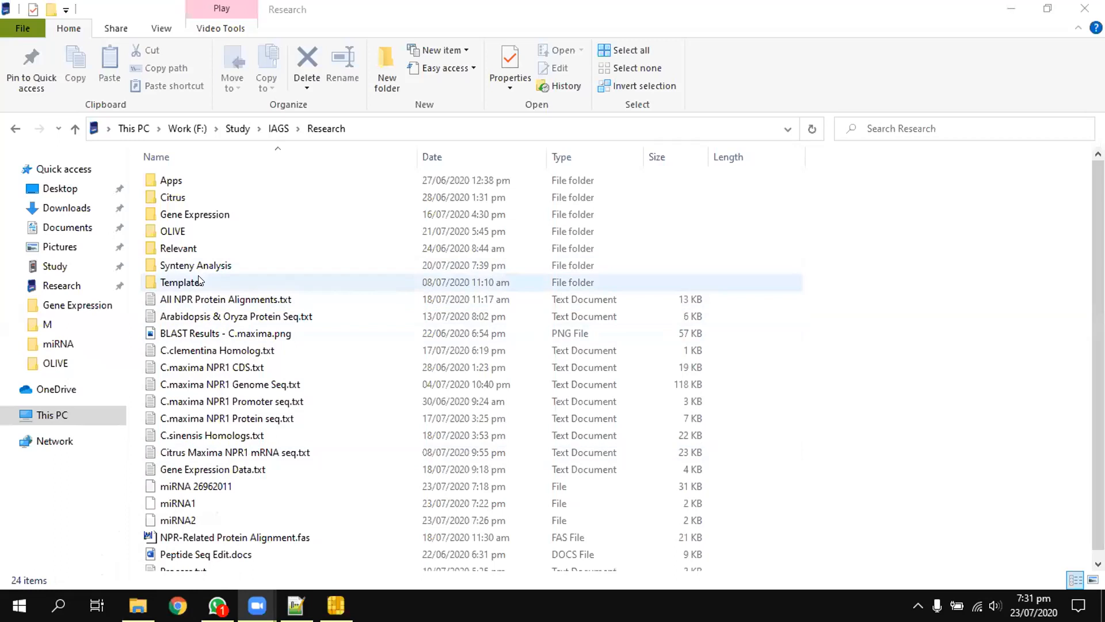
Step: Open the Word paper on the NPR1-Like Gene Family in Bread Wheat and Its Relatives from the template folder in Research
double_click(198, 281)
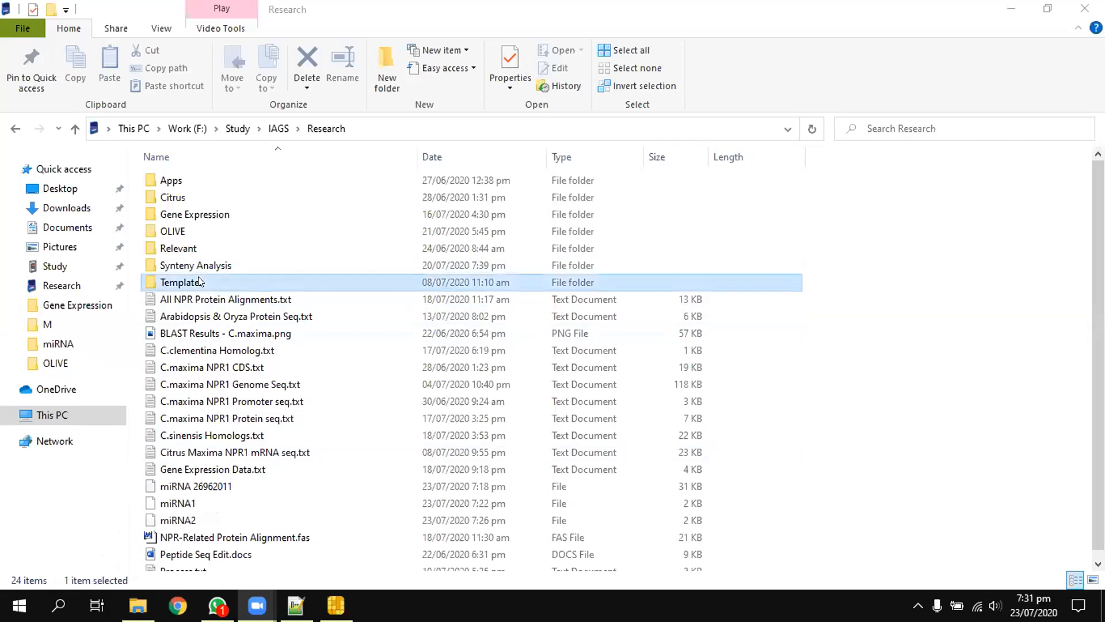
click(225, 180)
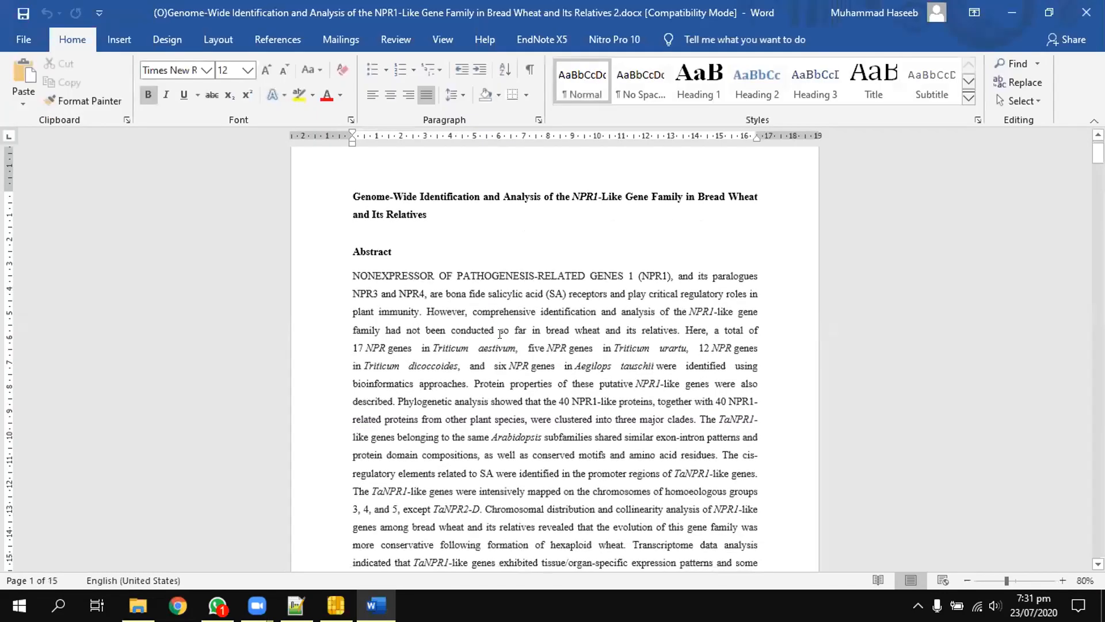
Step: Examine Figure 2 of the paper up close, covering gene structures, conserved domains and the multiple sequence alignment with its marked domains
scroll(499, 334, down, 5)
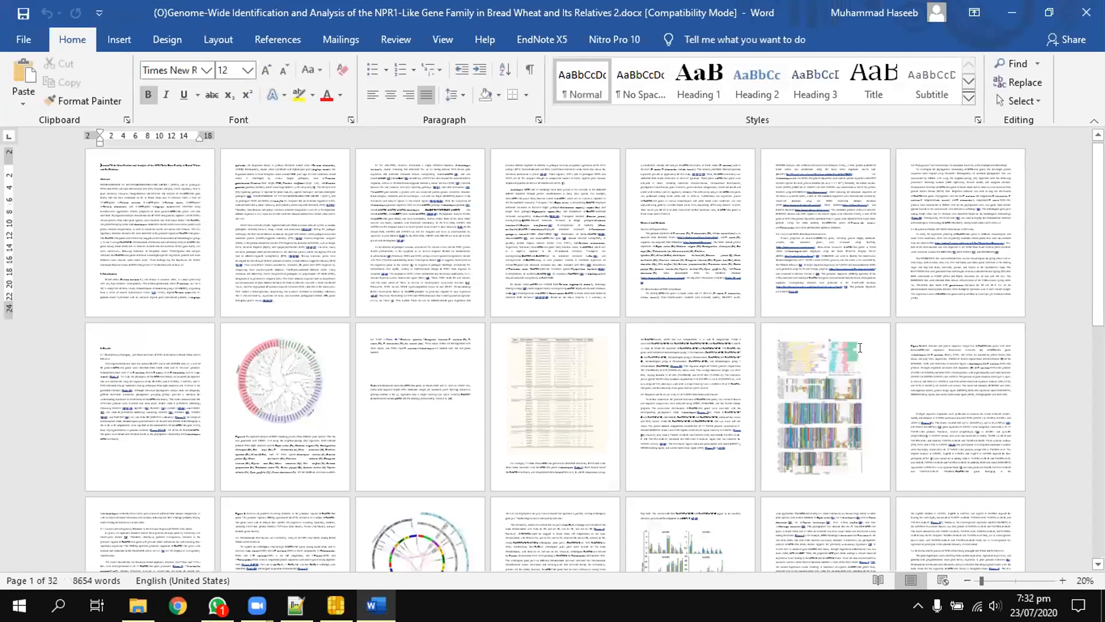
scroll(859, 347, up, 3)
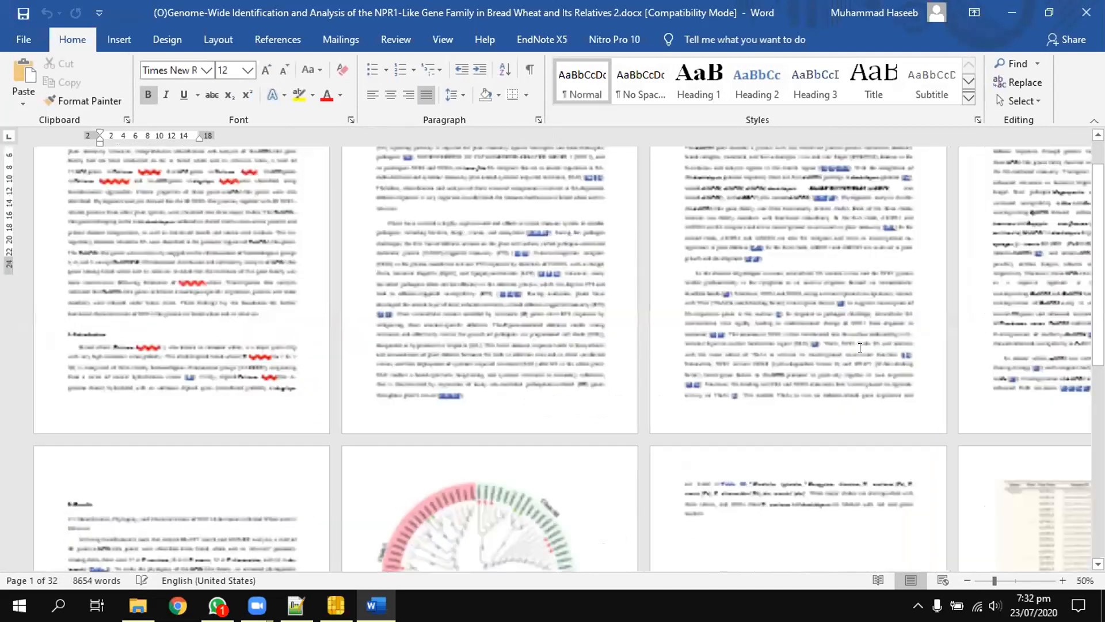
scroll(860, 347, up, 1)
scroll(860, 347, down, 15)
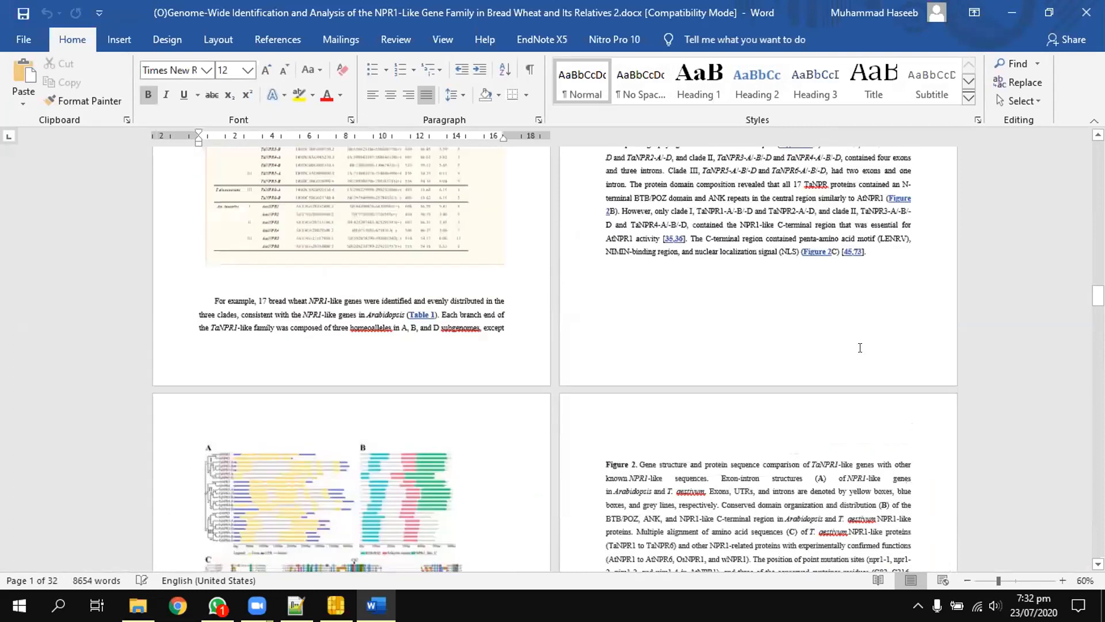
scroll(254, 434, down, 5)
scroll(258, 439, up, 2)
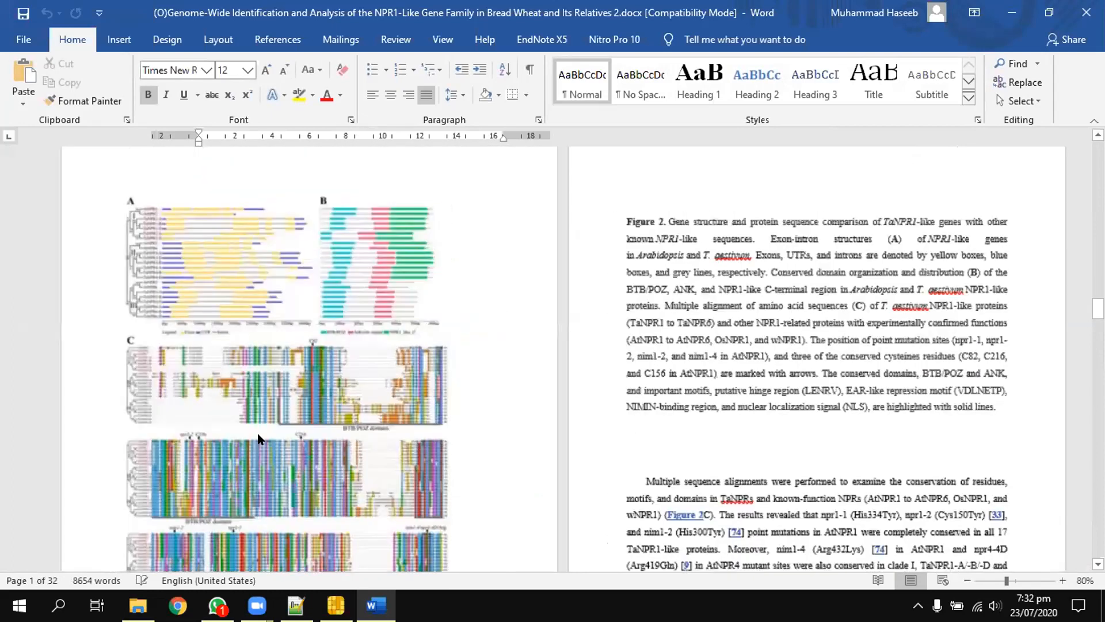
scroll(258, 439, up, 4)
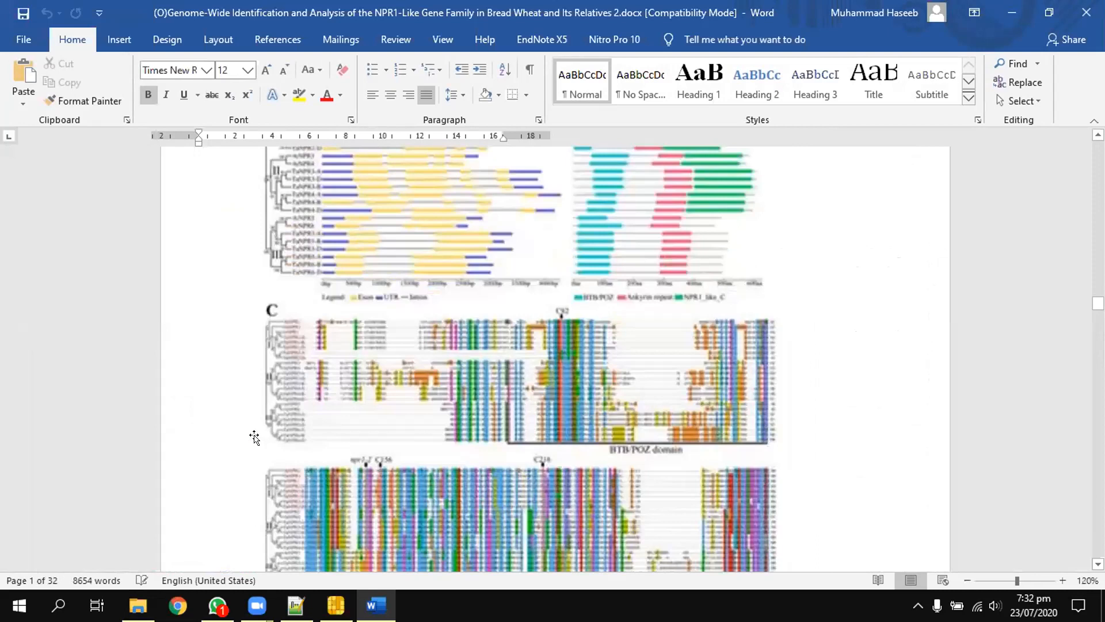
scroll(254, 438, down, 4)
scroll(414, 322, up, 2)
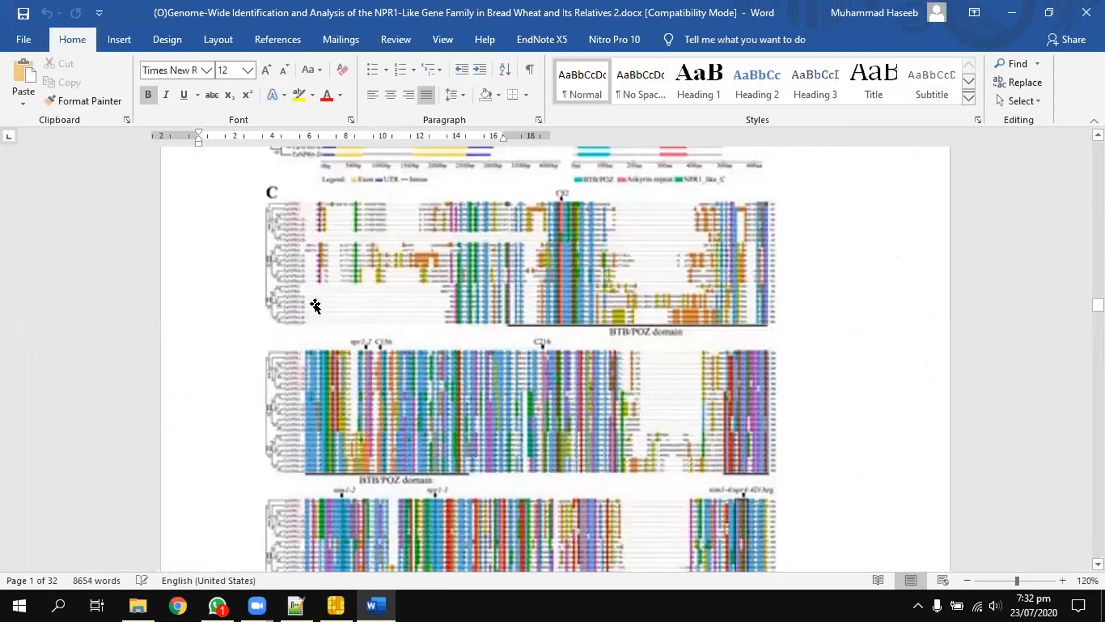
scroll(315, 306, up, 5)
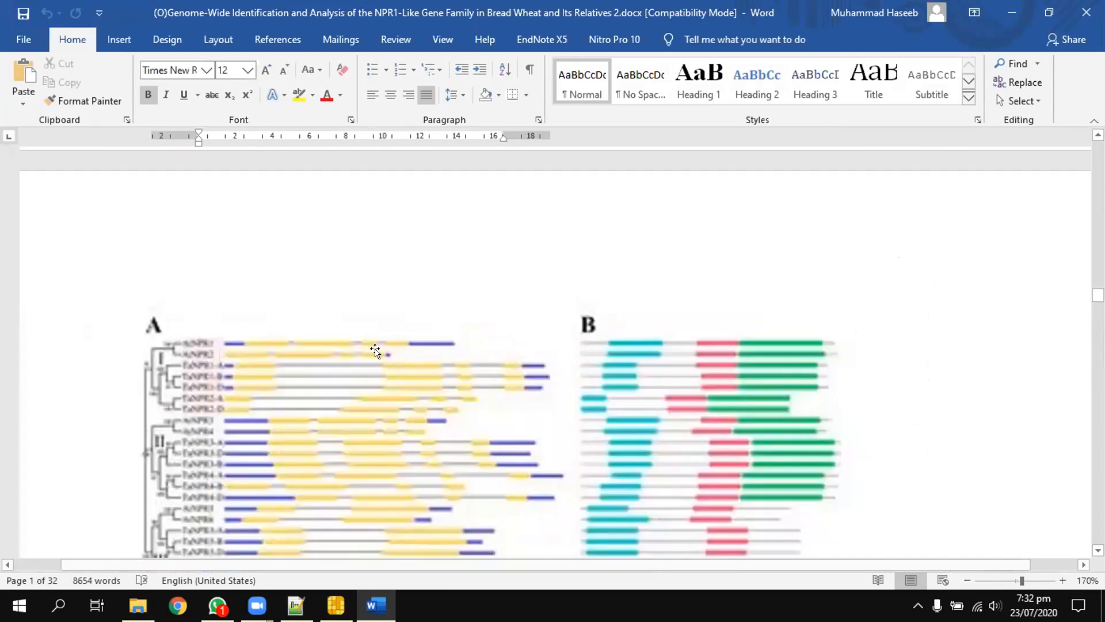
scroll(374, 349, down, 15)
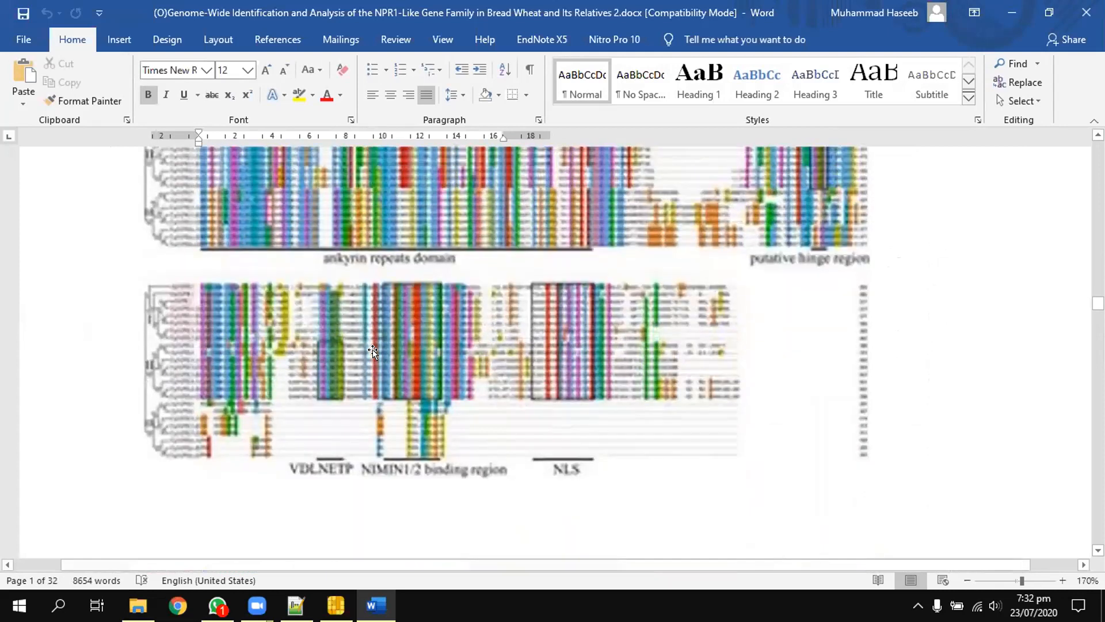
scroll(372, 350, up, 2)
scroll(409, 368, up, 1)
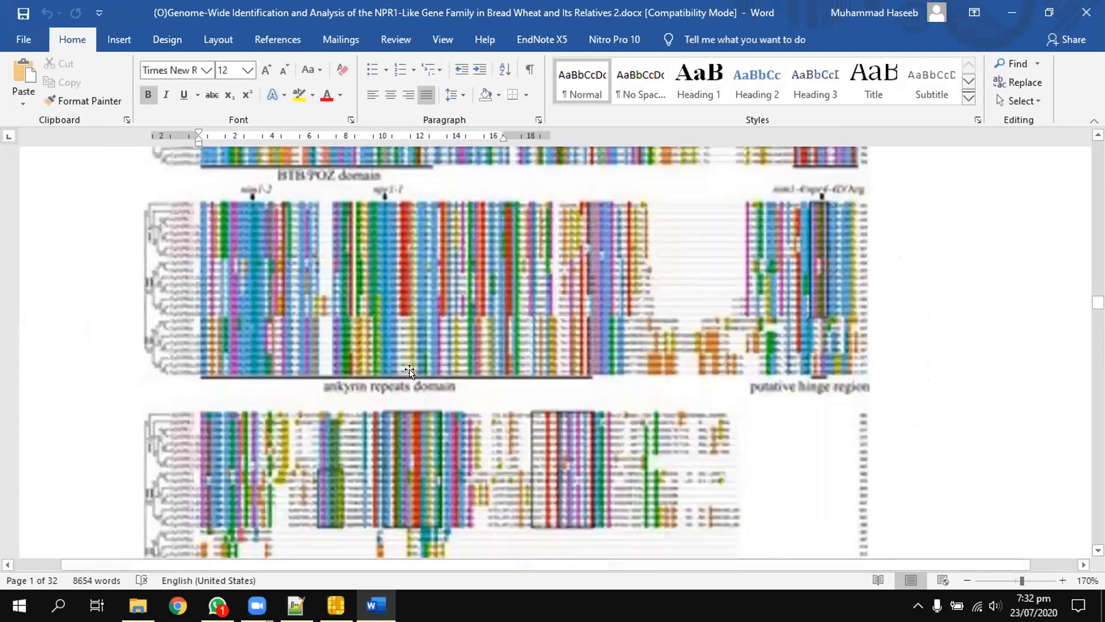
scroll(410, 368, up, 1)
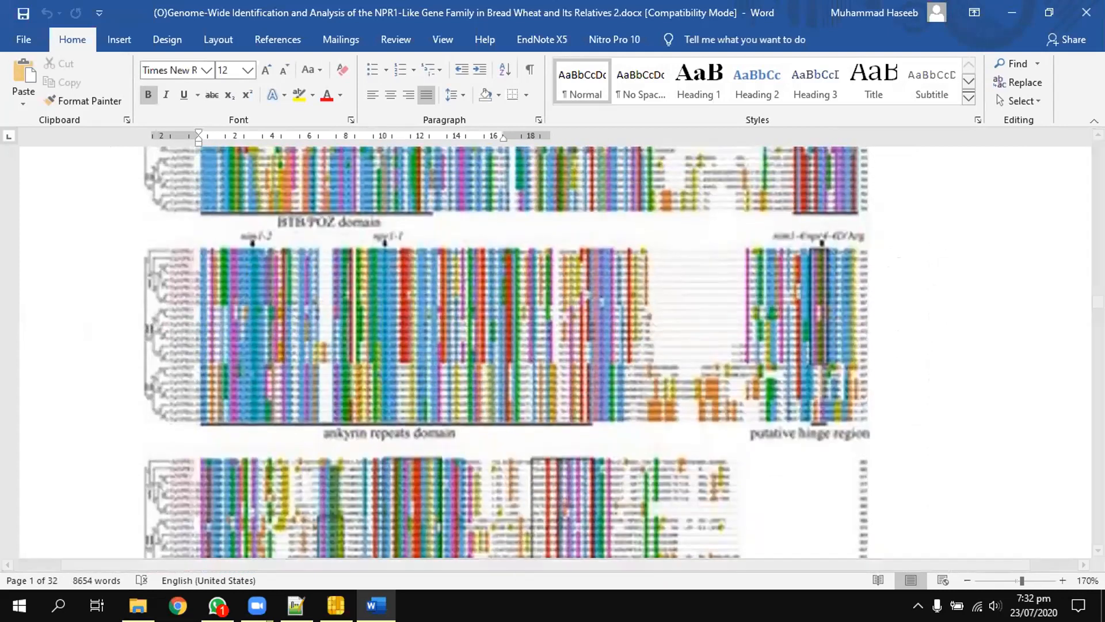
mouse_move(258, 605)
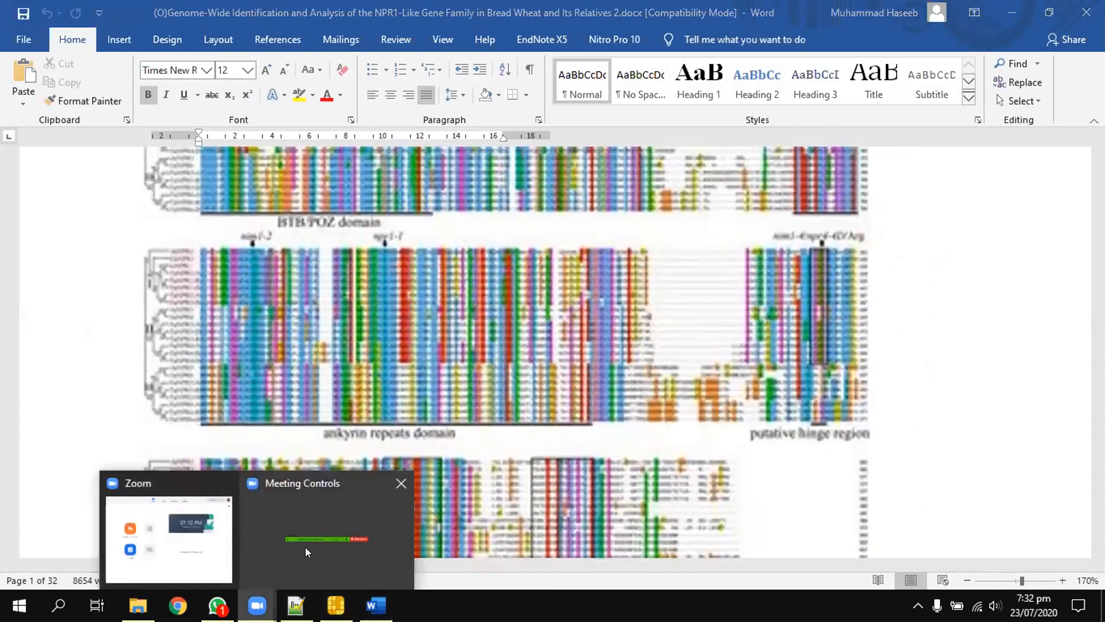
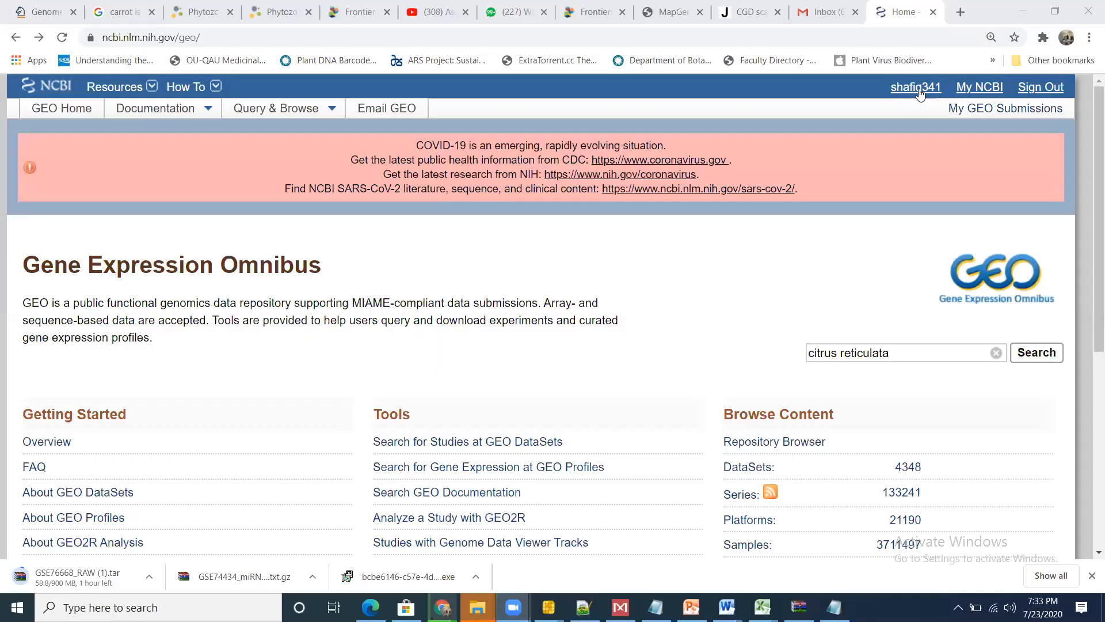
click(1027, 5)
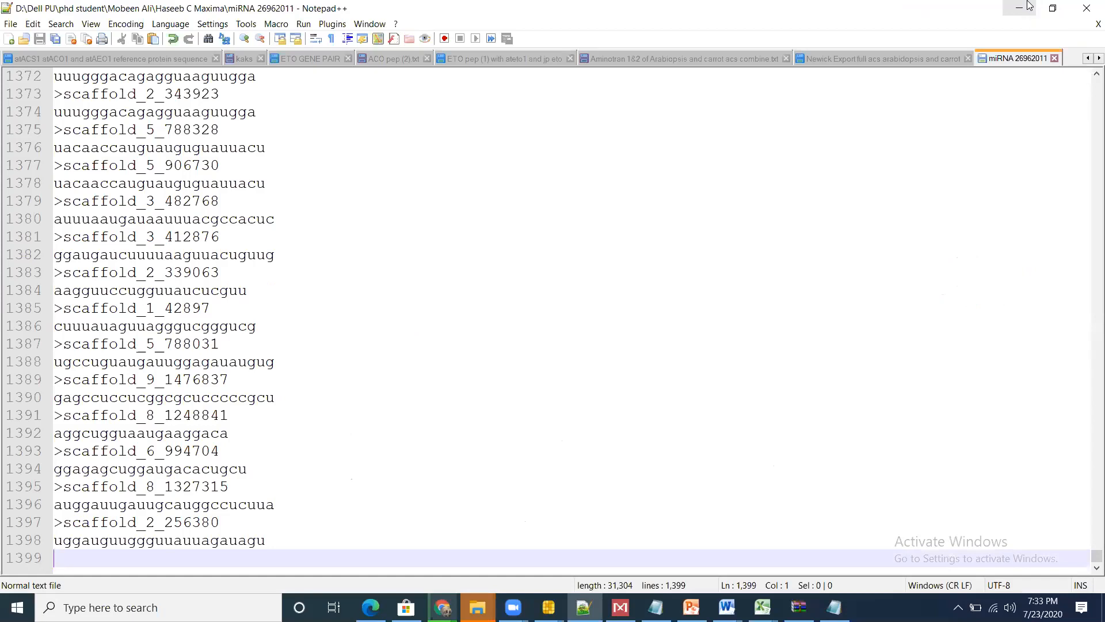
click(442, 607)
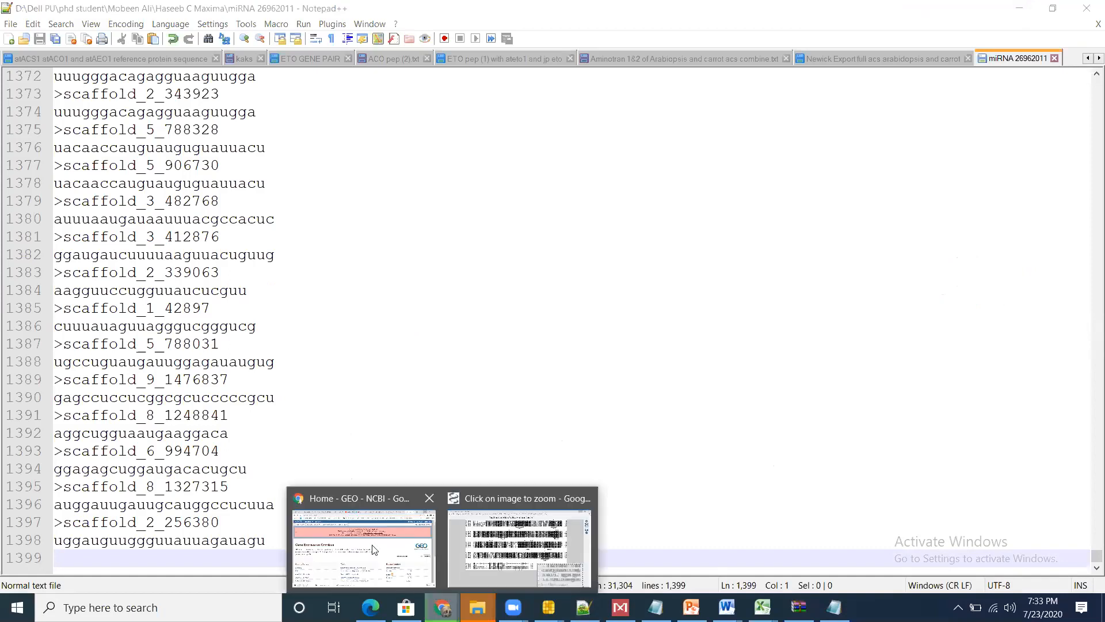
click(373, 549)
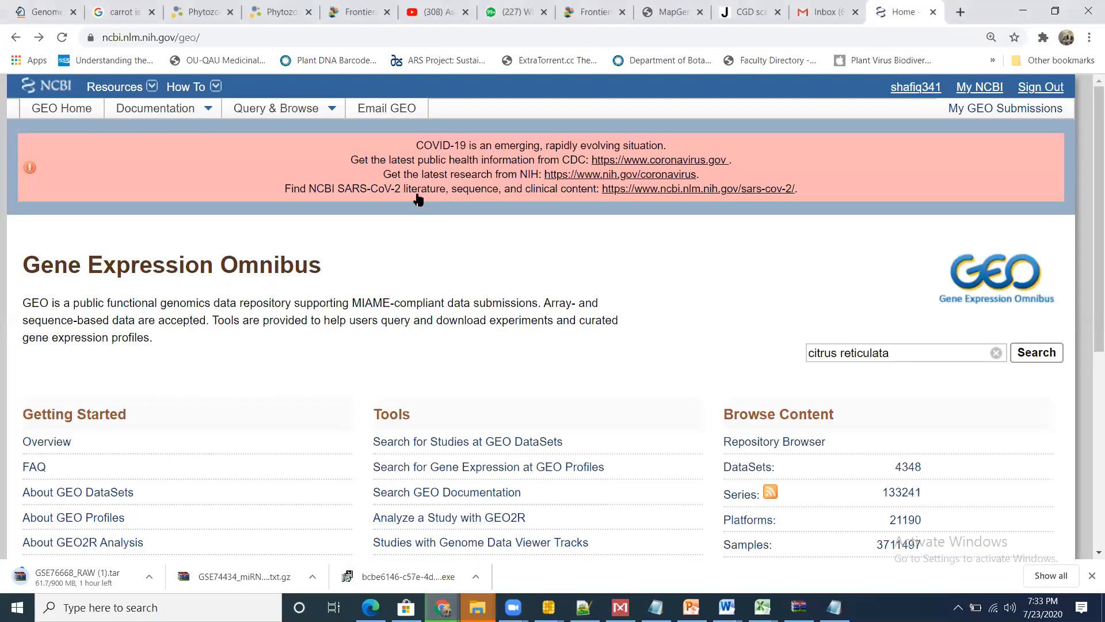
Step: Download C.maxima NPR1 Protein seq.txt from the 2nd Morning Research group in WhatsApp Web and open it for a brief check
click(198, 12)
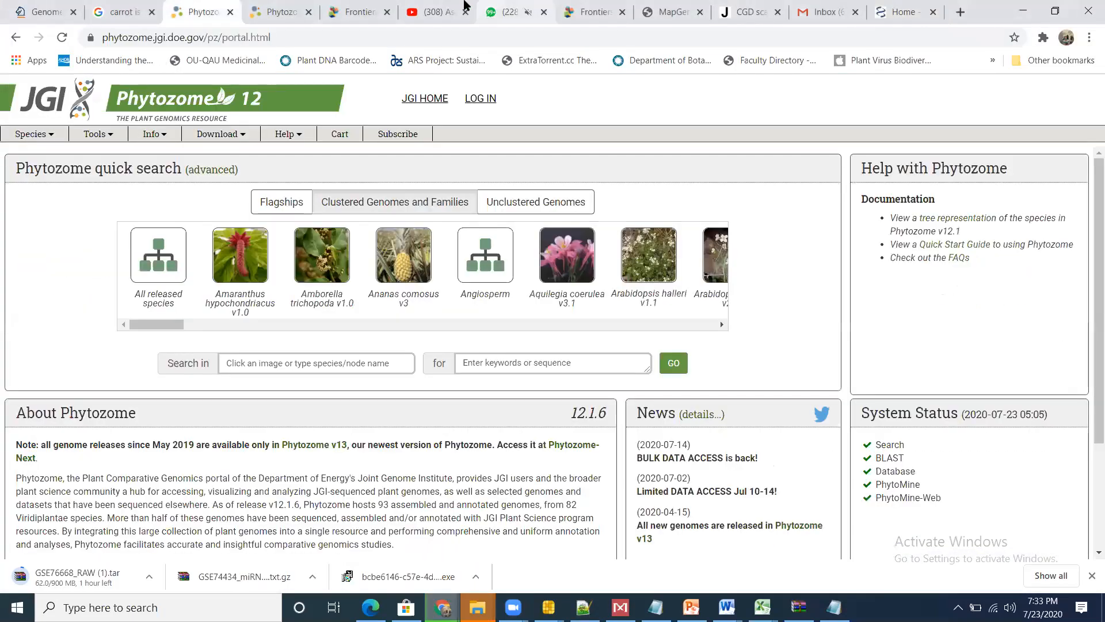
click(526, 7)
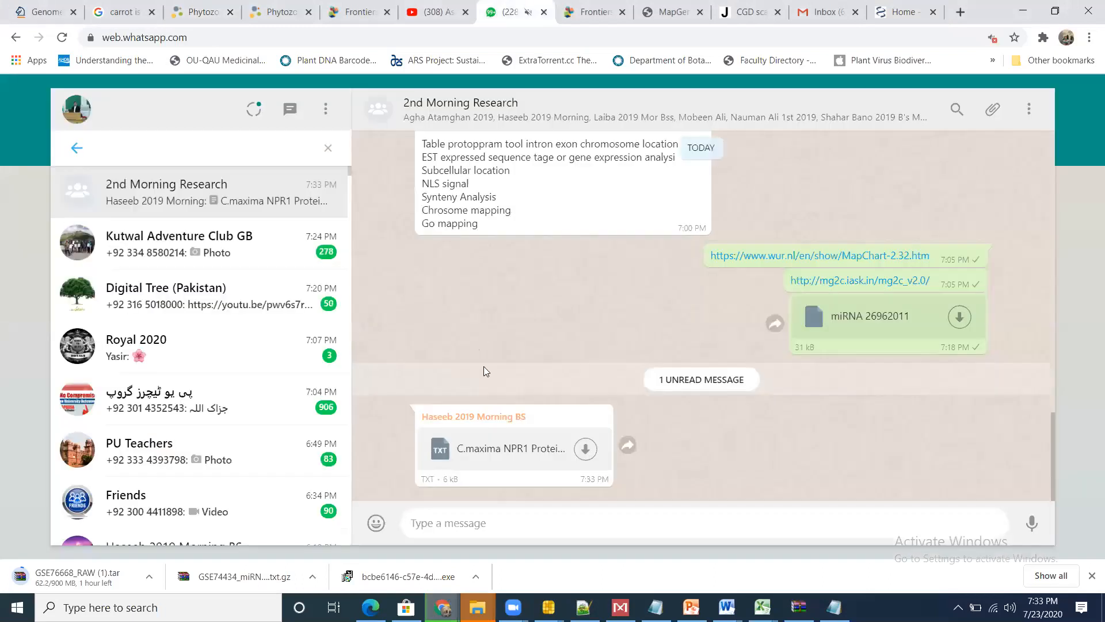
click(584, 450)
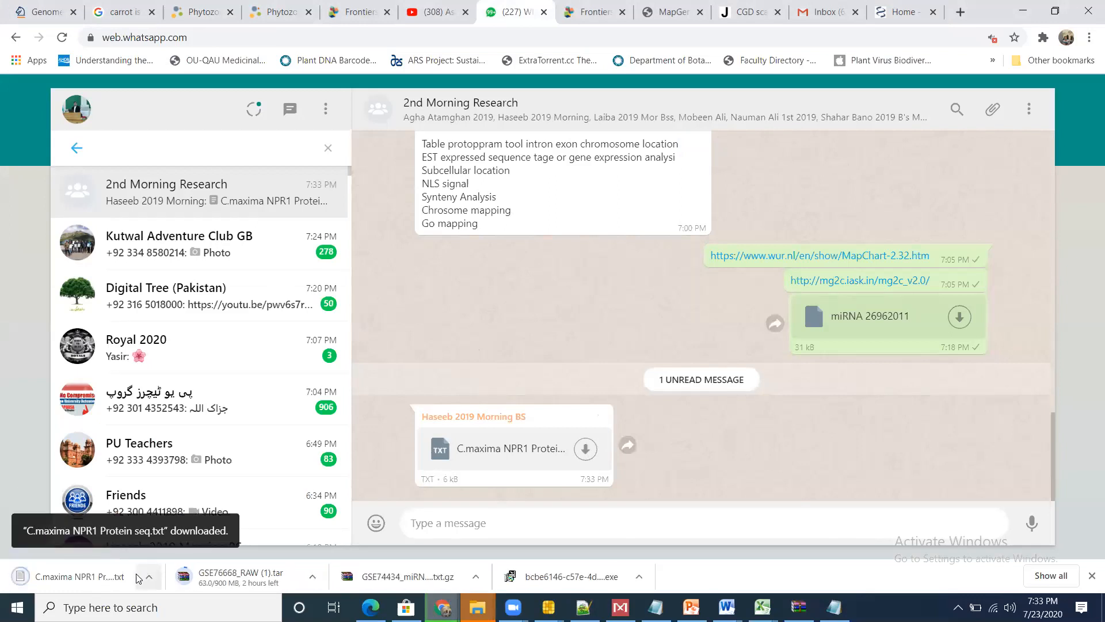
click(93, 577)
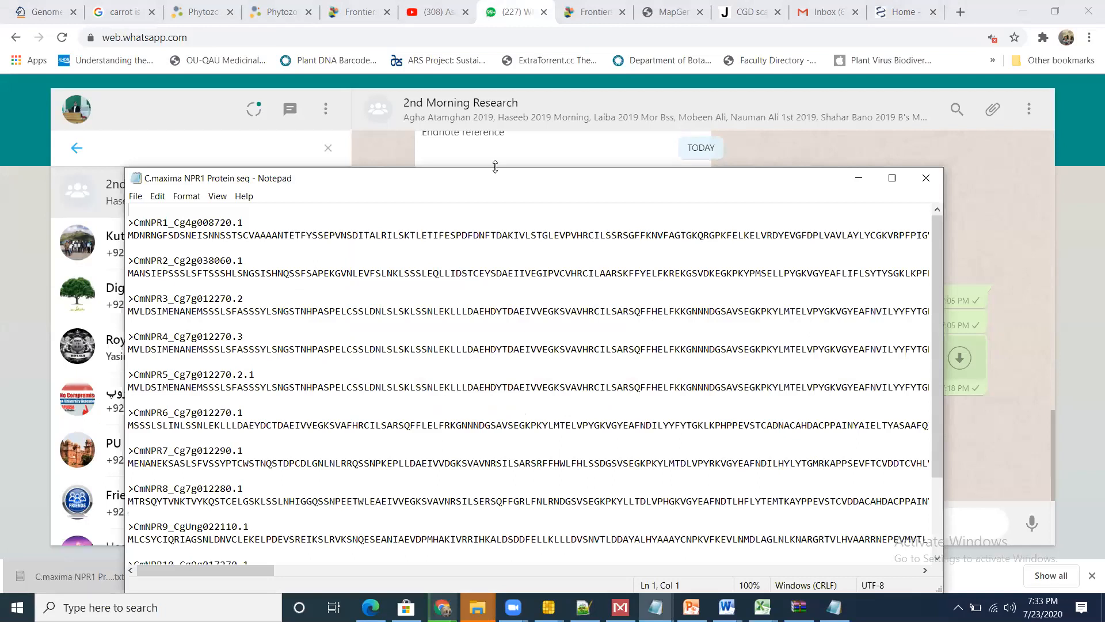
click(860, 174)
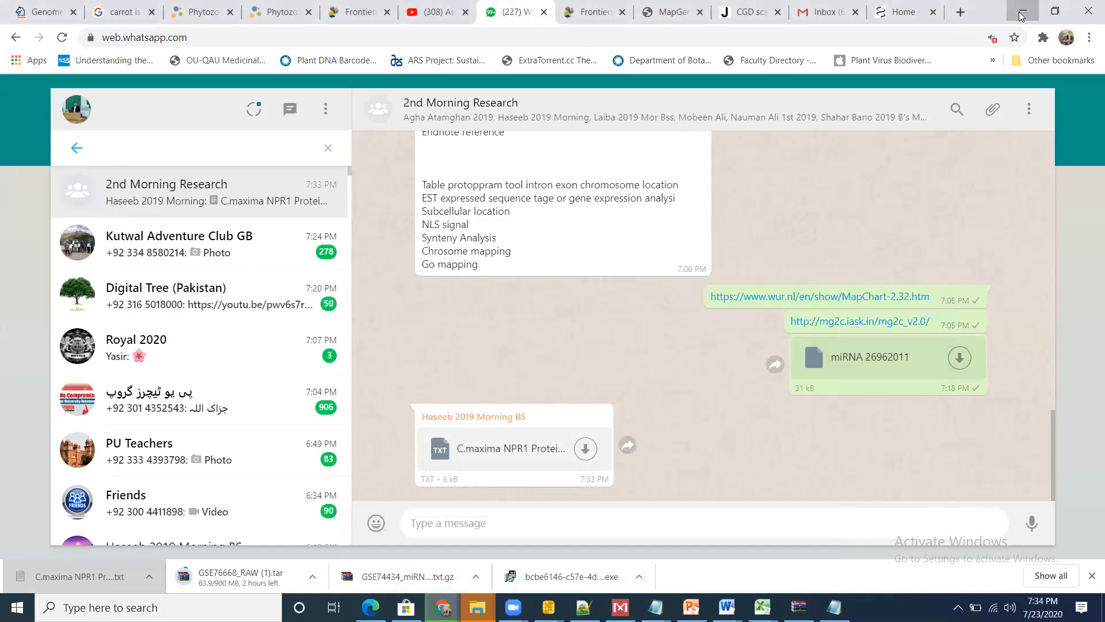
Step: Minimise the open browser, TBtools, Excel and Notepad windows to clear the desktop
click(1022, 12)
click(1022, 12)
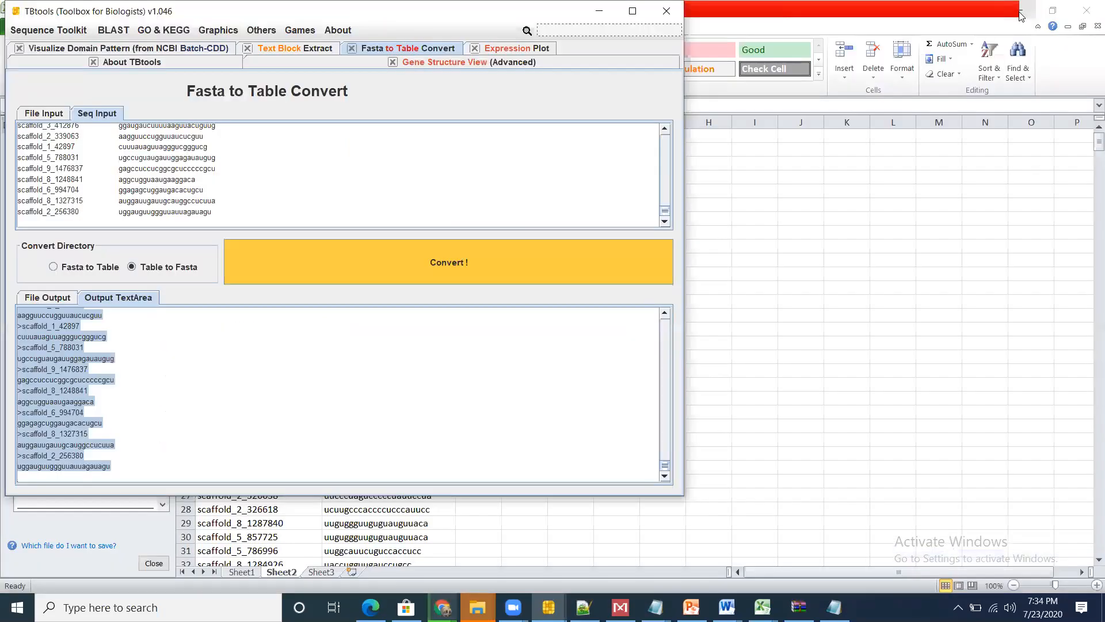
click(600, 13)
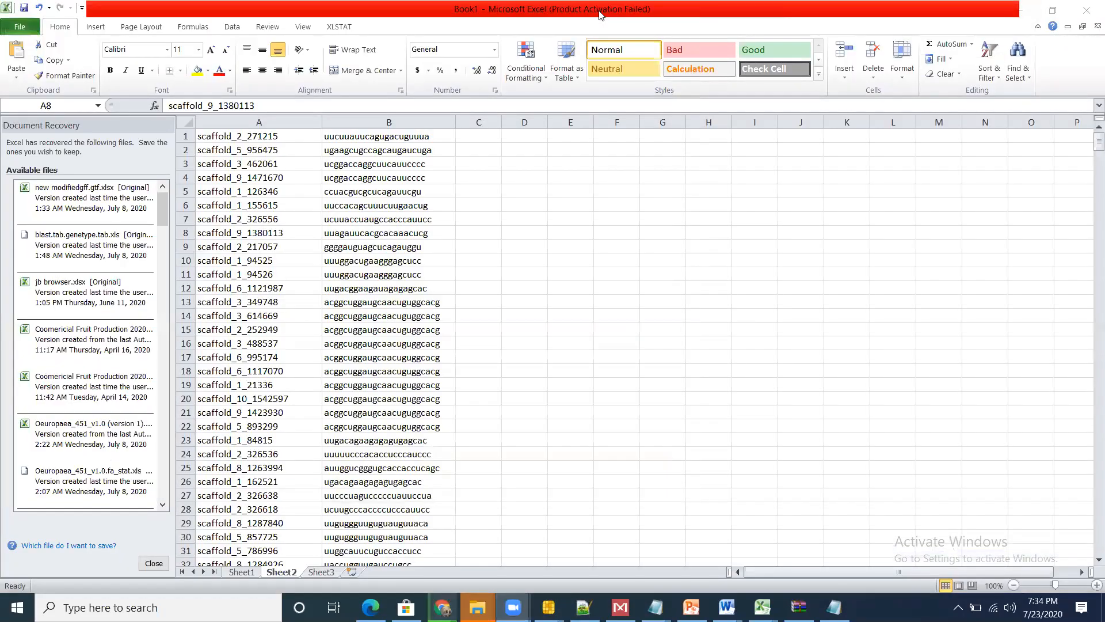
click(1028, 8)
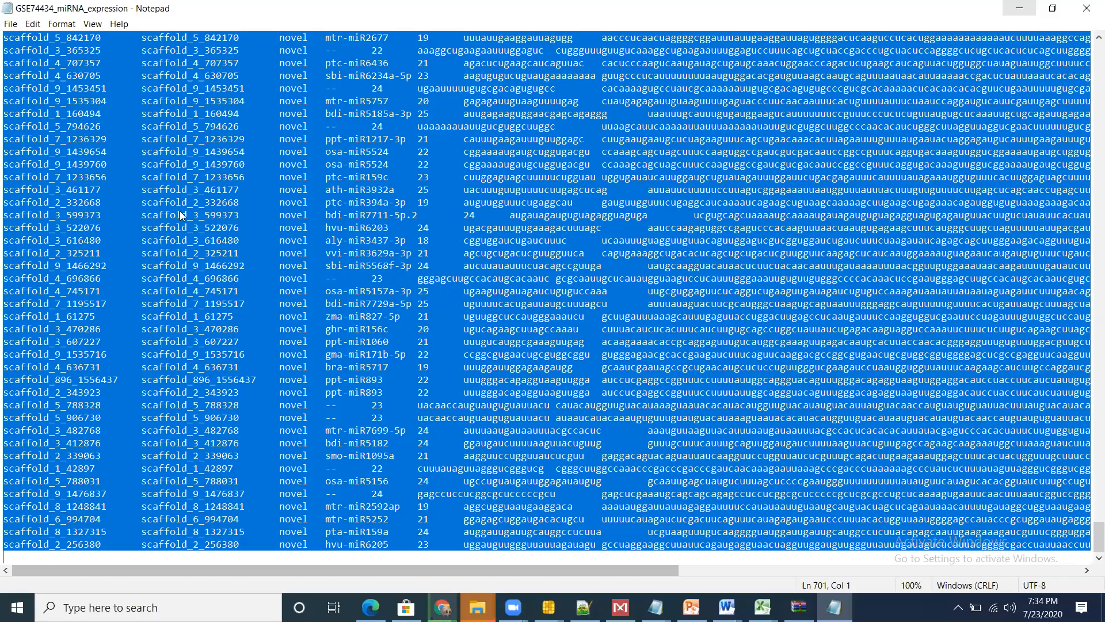
click(1028, 8)
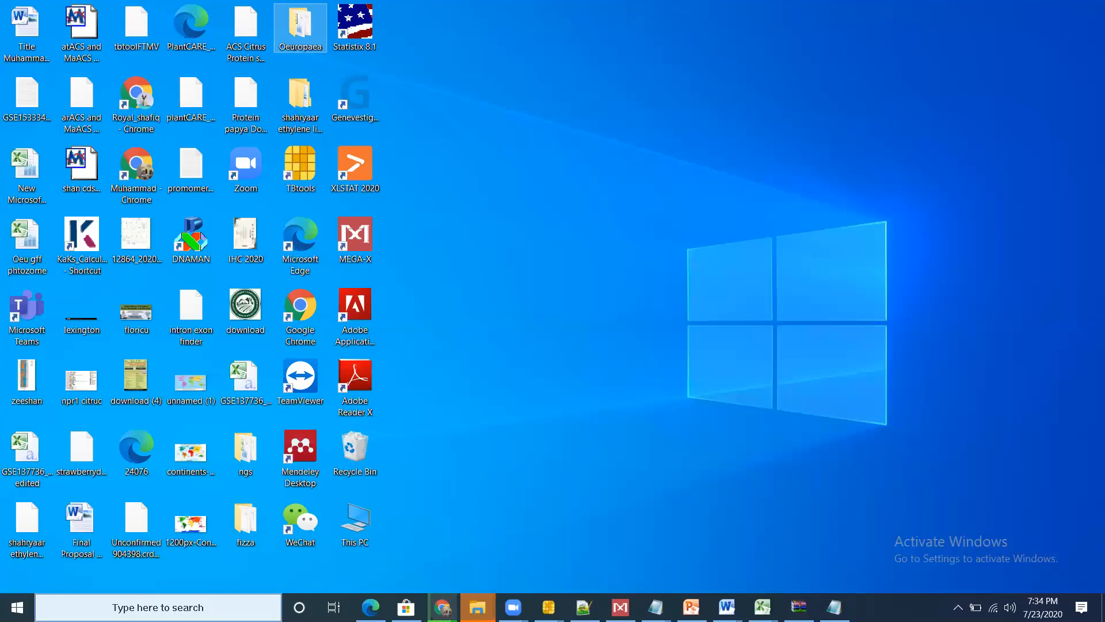
Step: Find SeqVerter through the Windows search, launch it and continue past its welcome screen
click(158, 607)
text(seq)
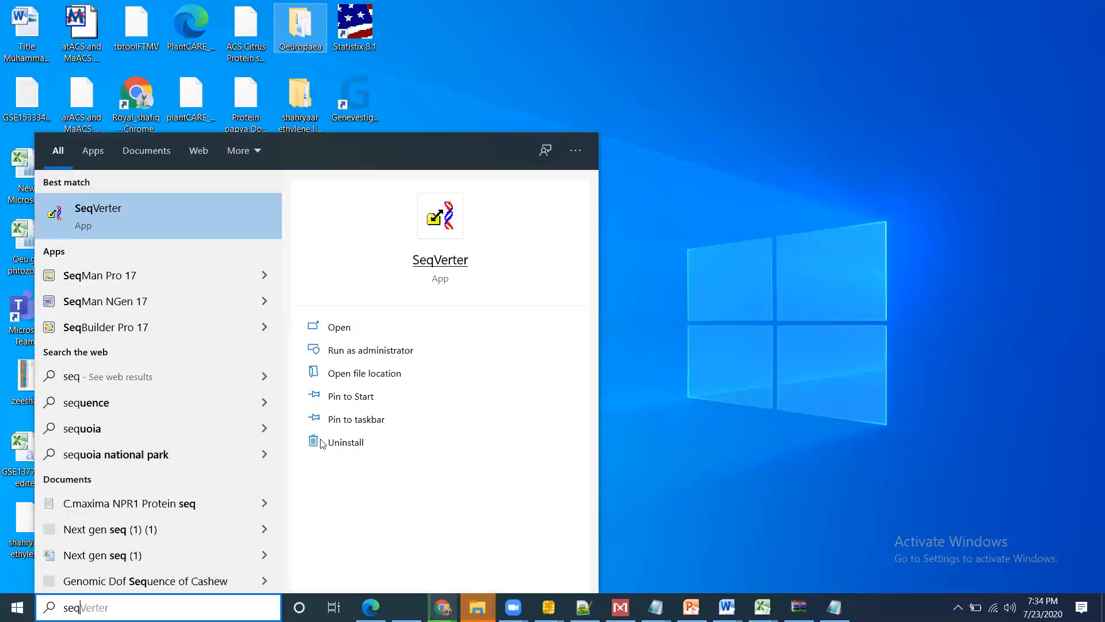
click(344, 328)
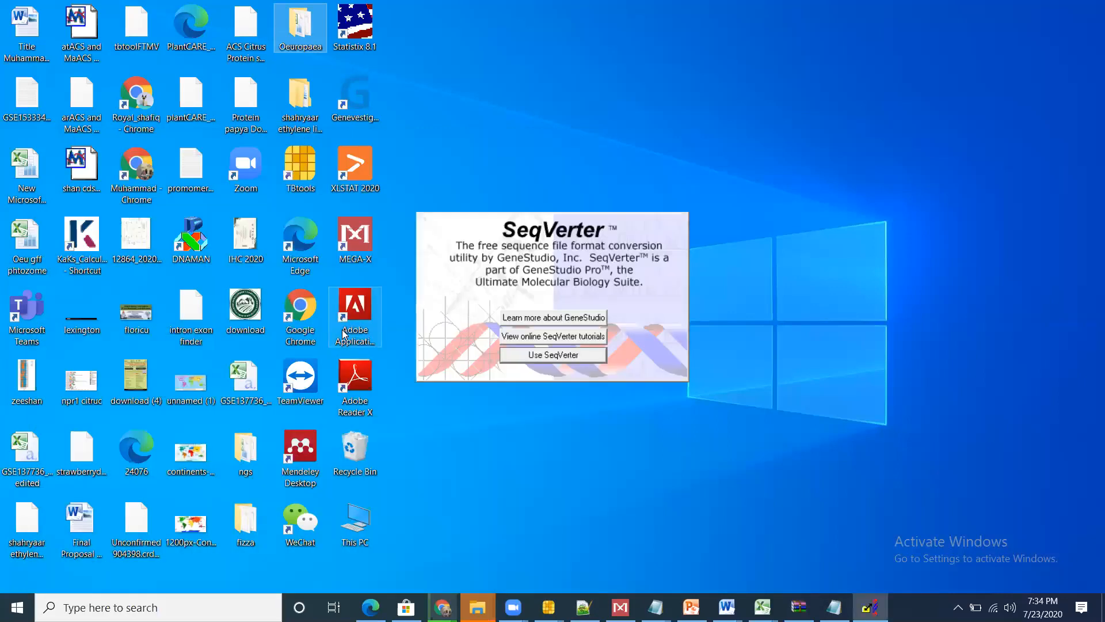
click(549, 353)
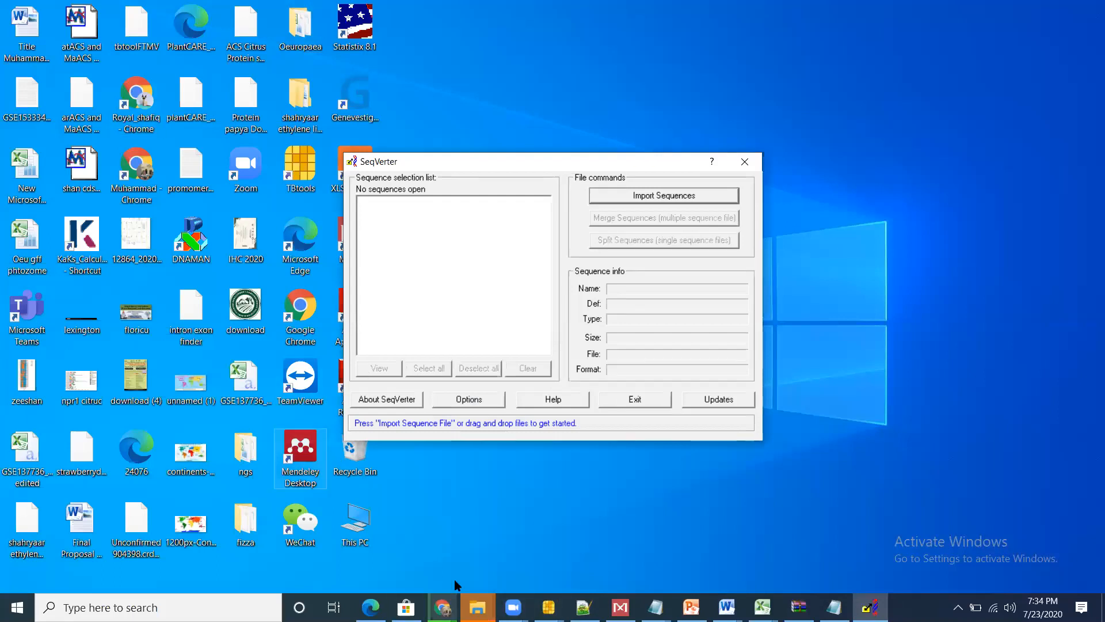
Step: Go to the Downloads folder in File Explorer, open C.maxima NPR1 Protein seq to check it, and close the file
click(477, 606)
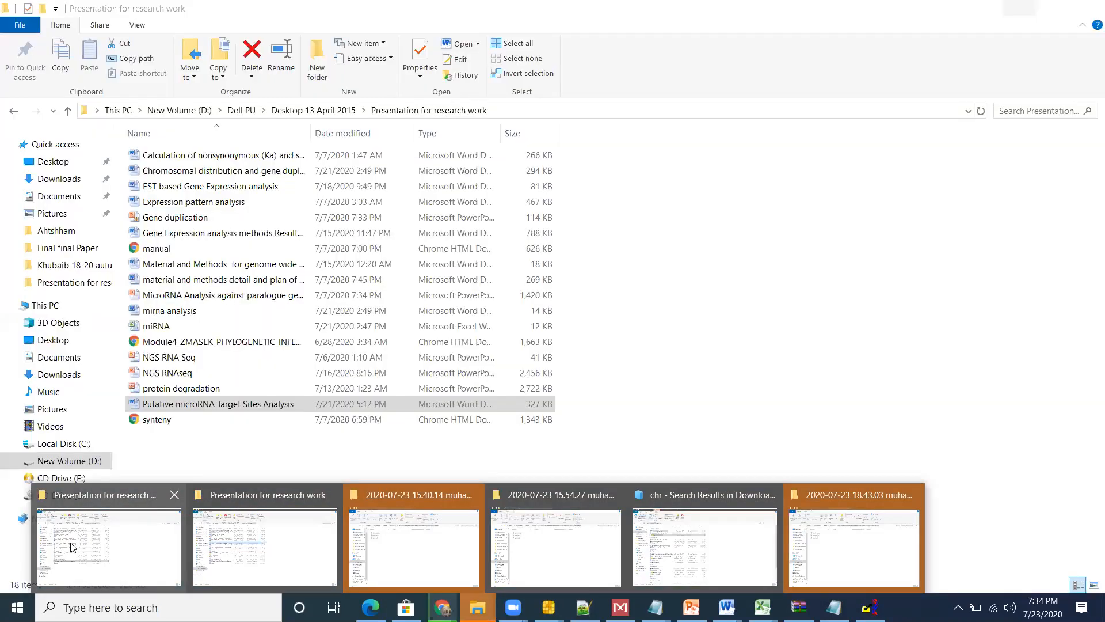
click(66, 504)
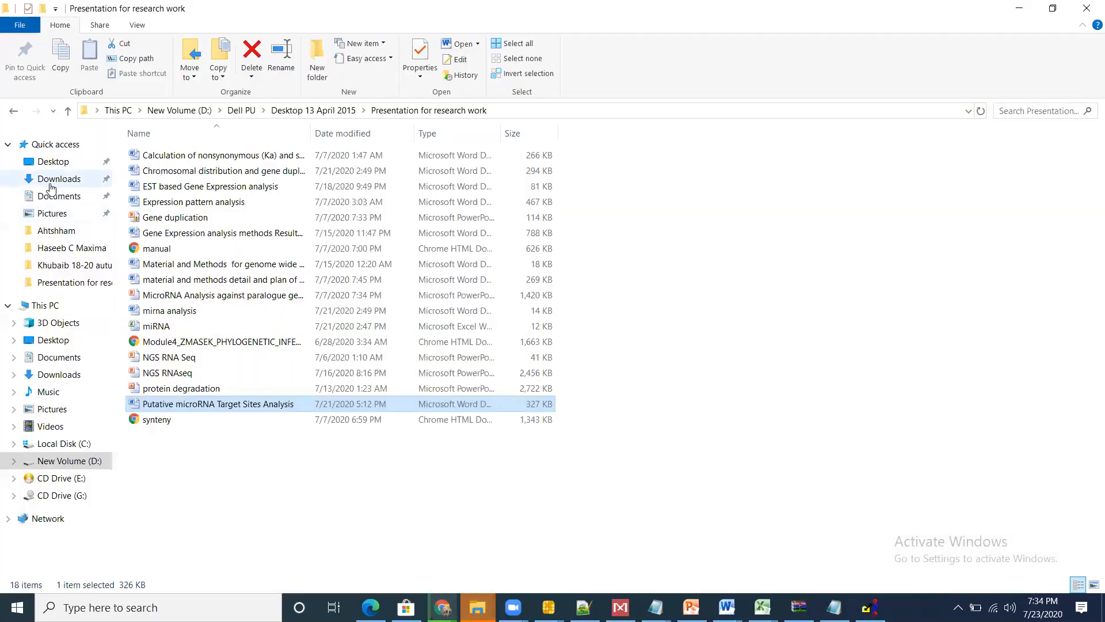
click(51, 184)
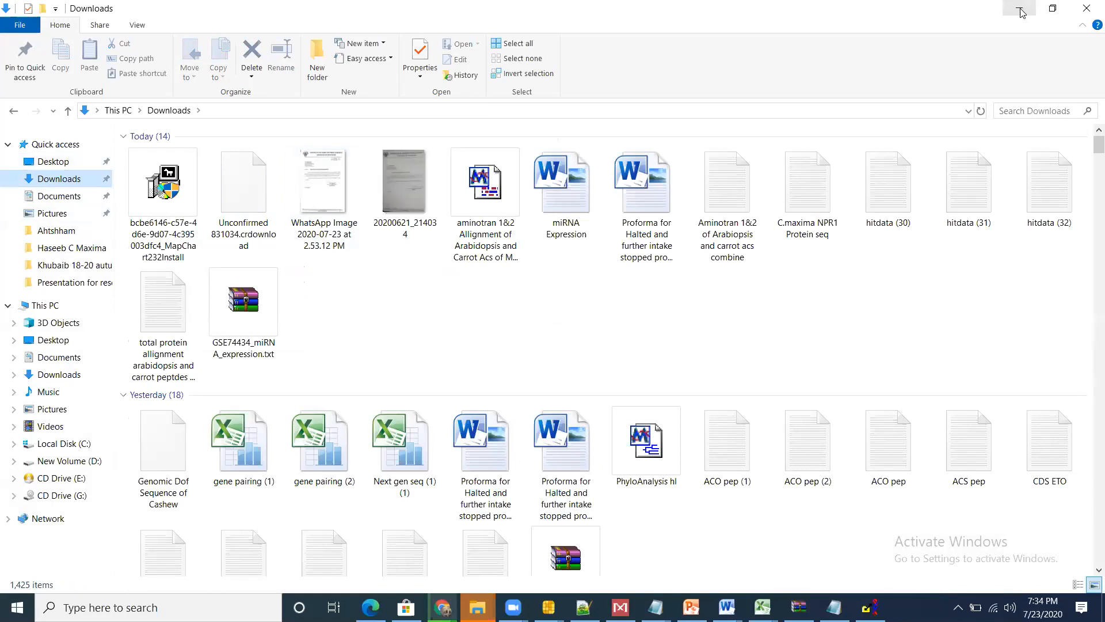
double_click(824, 182)
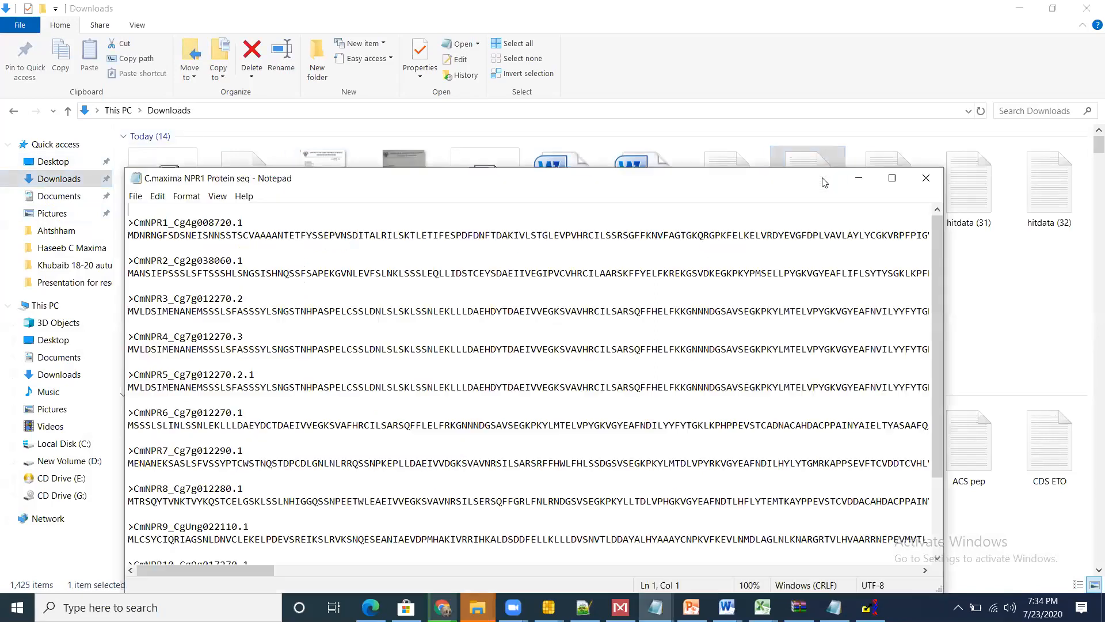
click(926, 178)
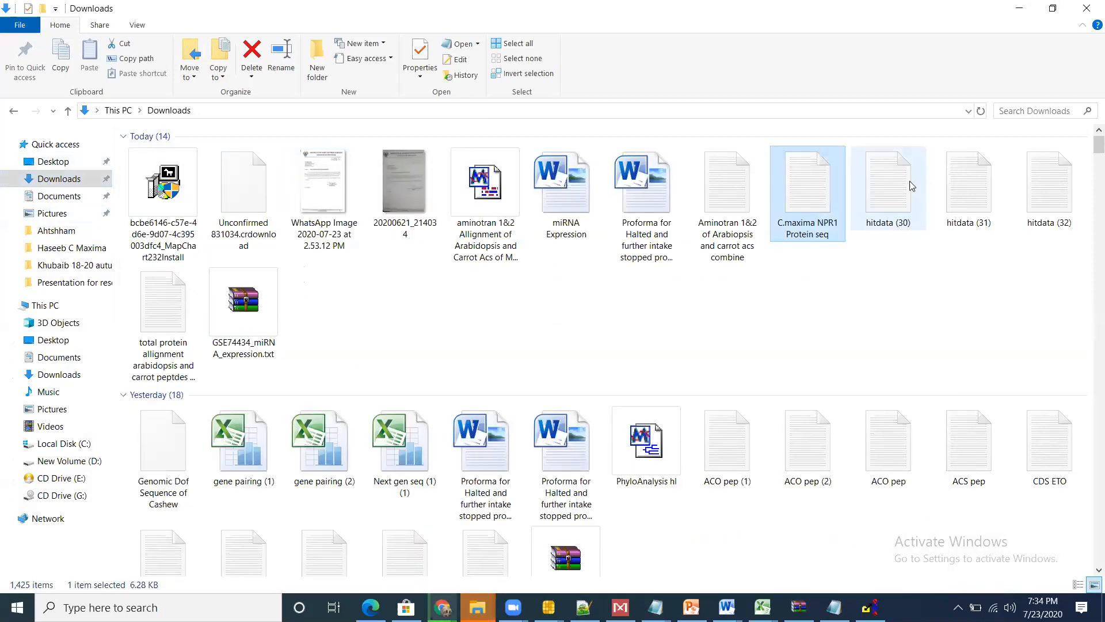
Step: Shrink the Downloads window and import C.maxima NPR1 Protein seq from it into SeqVerter, dismissing the import report
click(1045, 12)
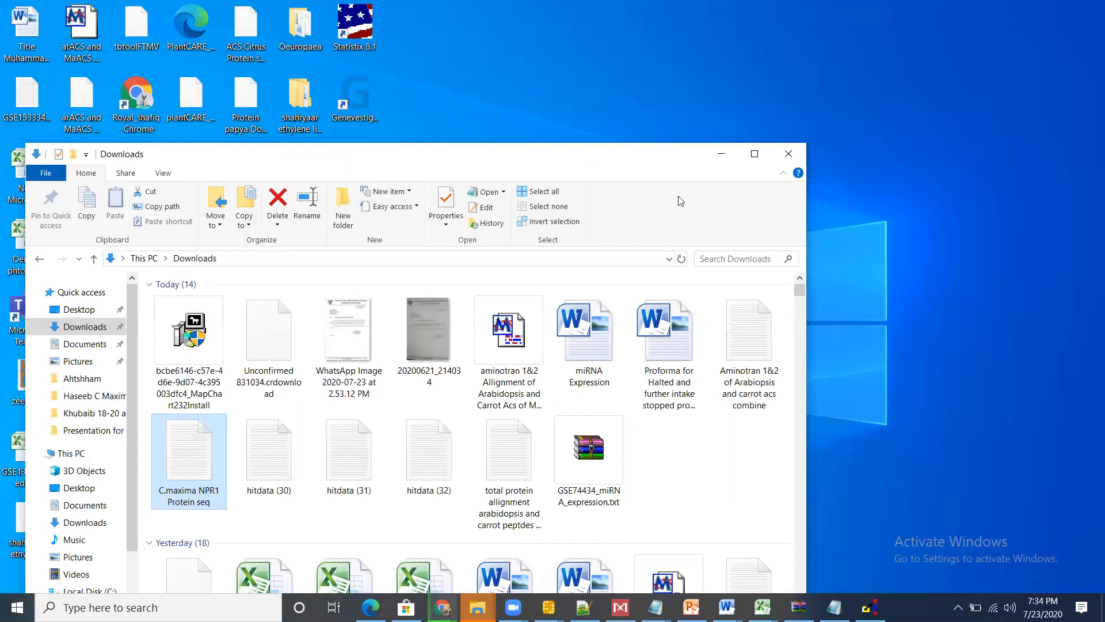
double_click(531, 158)
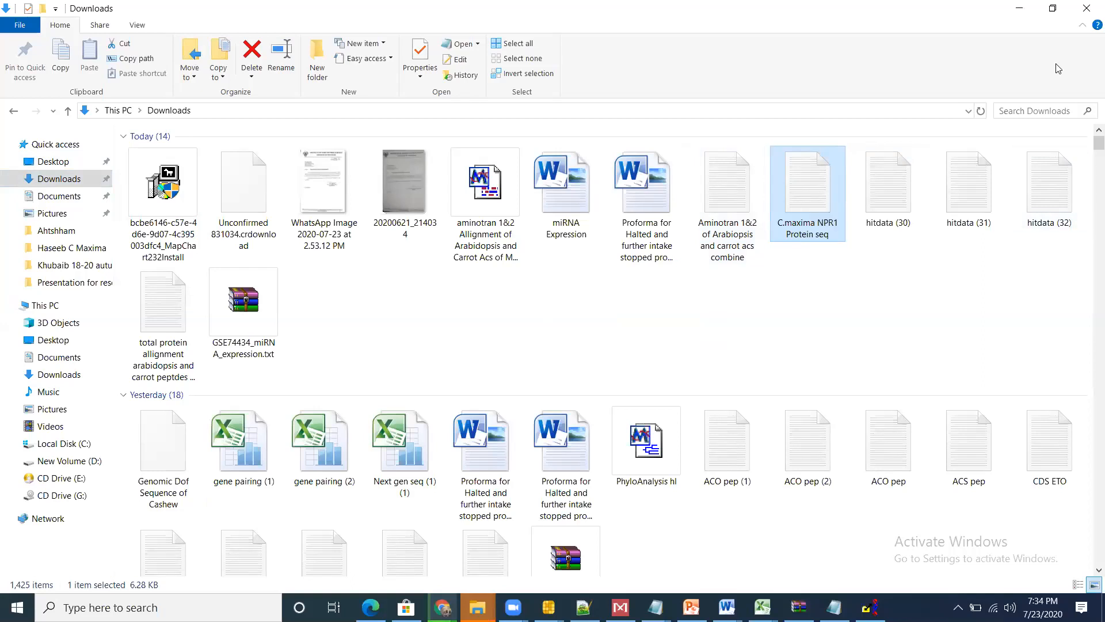
click(1050, 7)
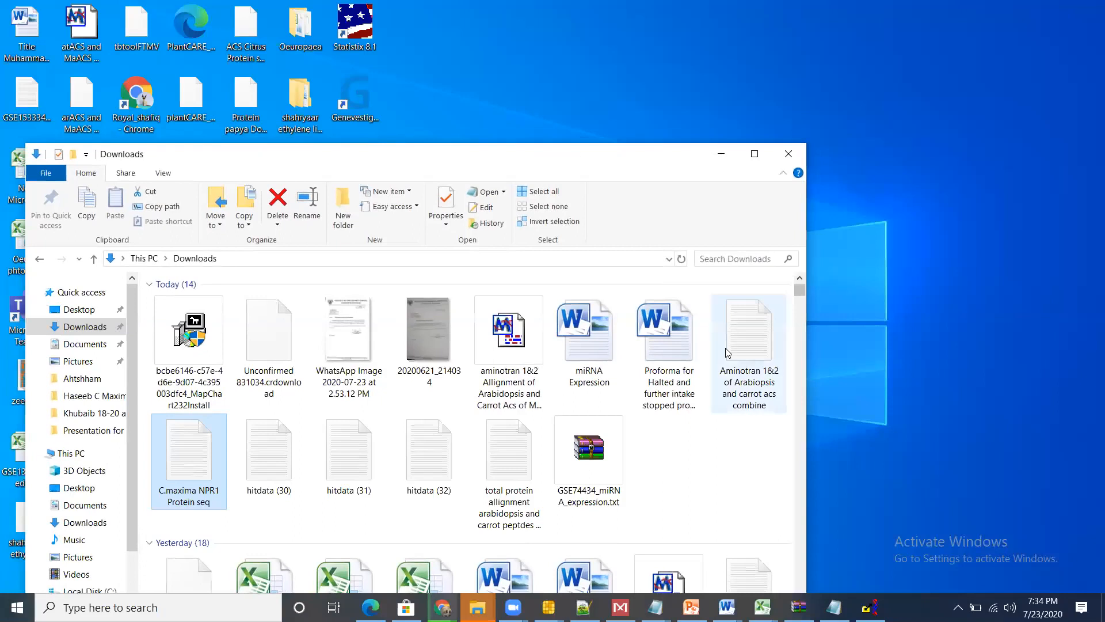
key(Right)
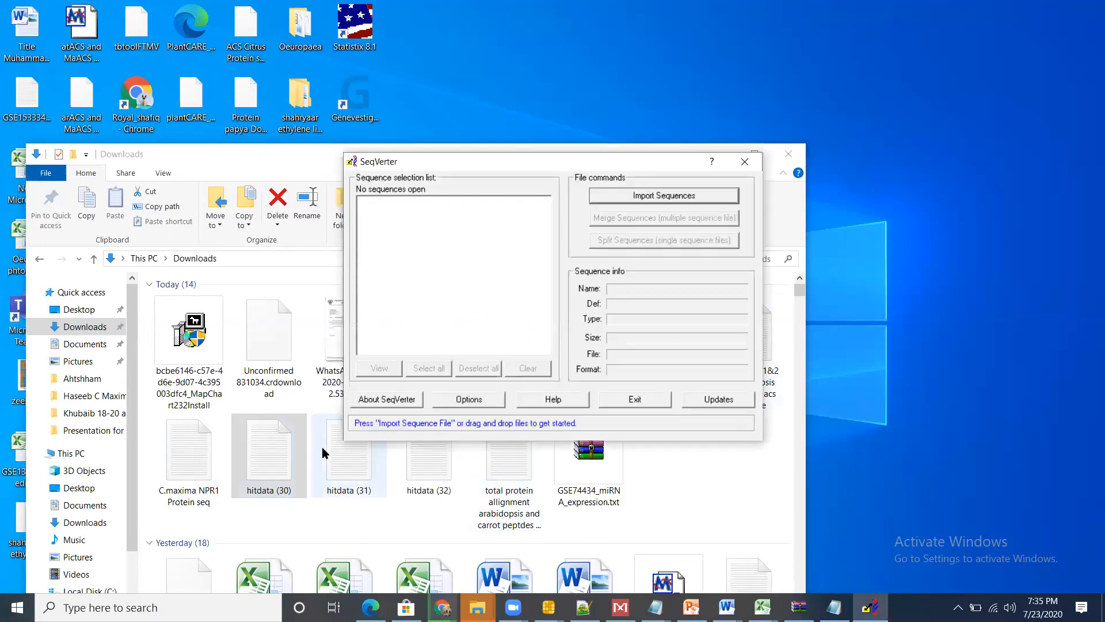
key(Left)
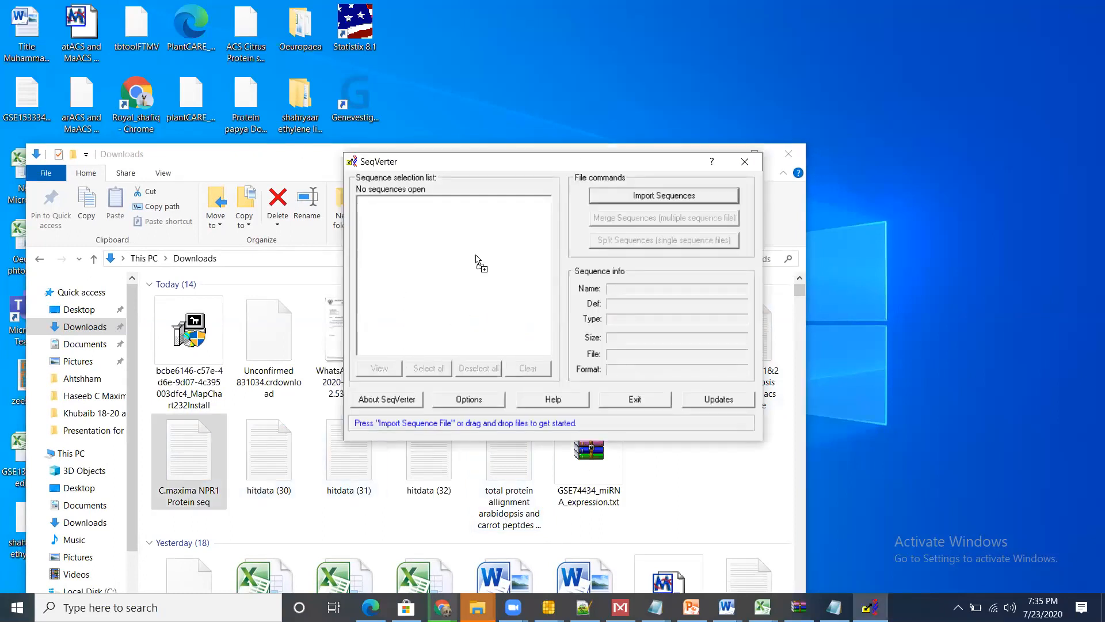
click(654, 372)
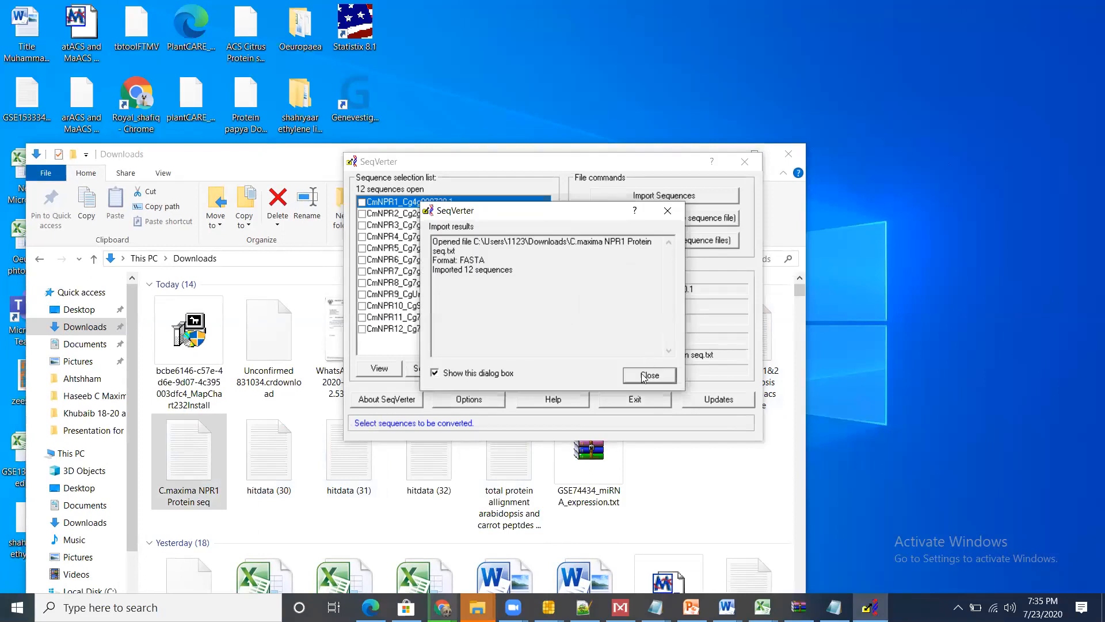
click(644, 377)
Step: Select all imported sequences and merge them into a multiple-sequence file, choosing MSF (*.msf) as the file type
click(429, 368)
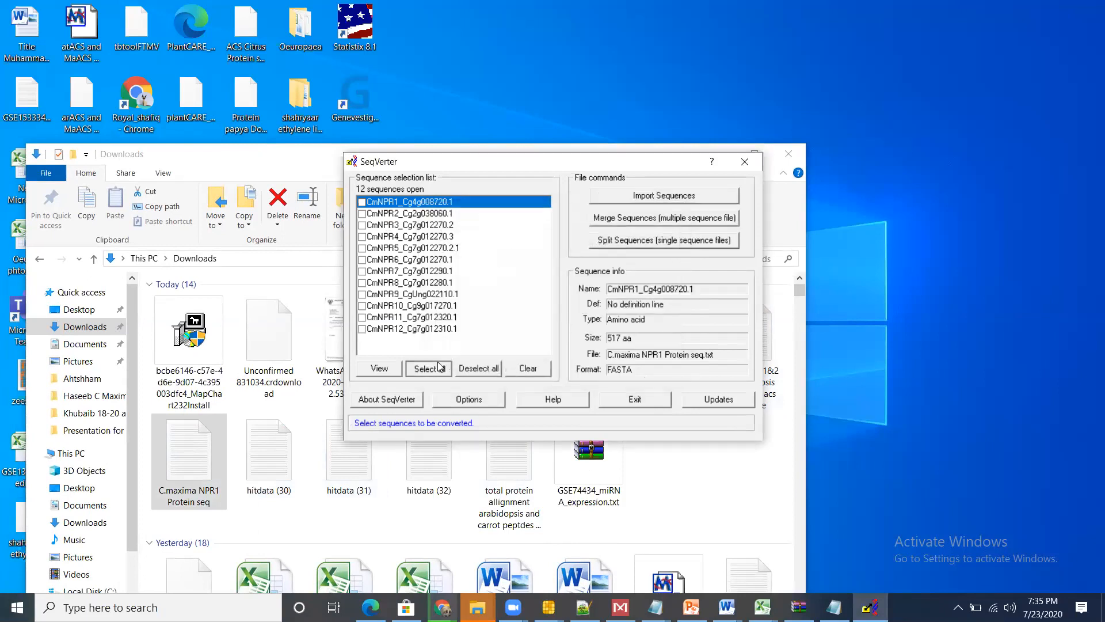
click(676, 221)
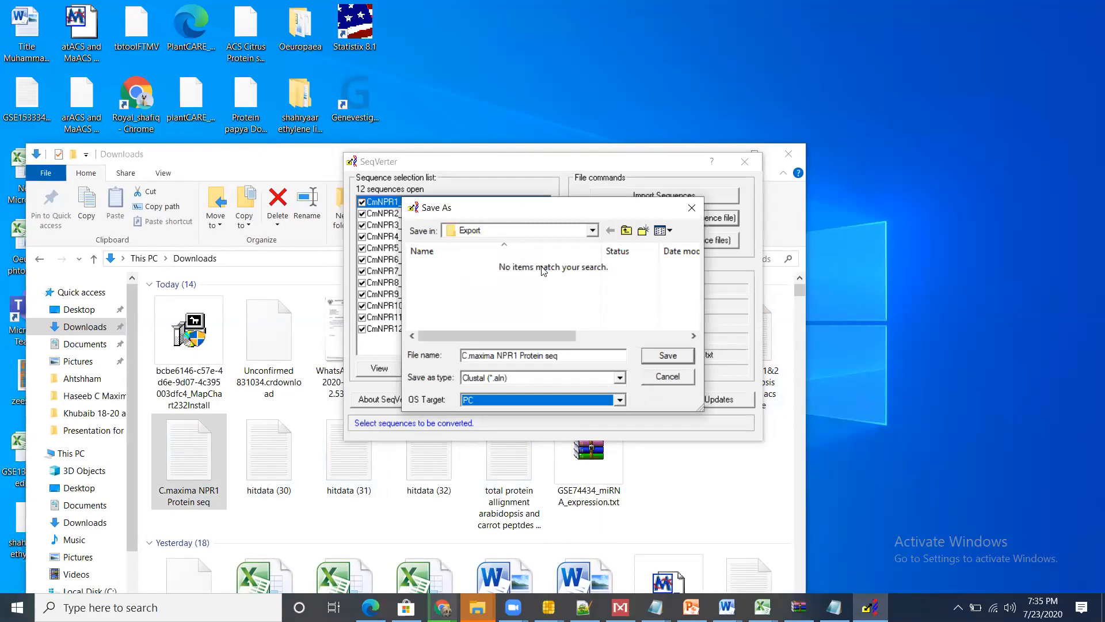
click(588, 377)
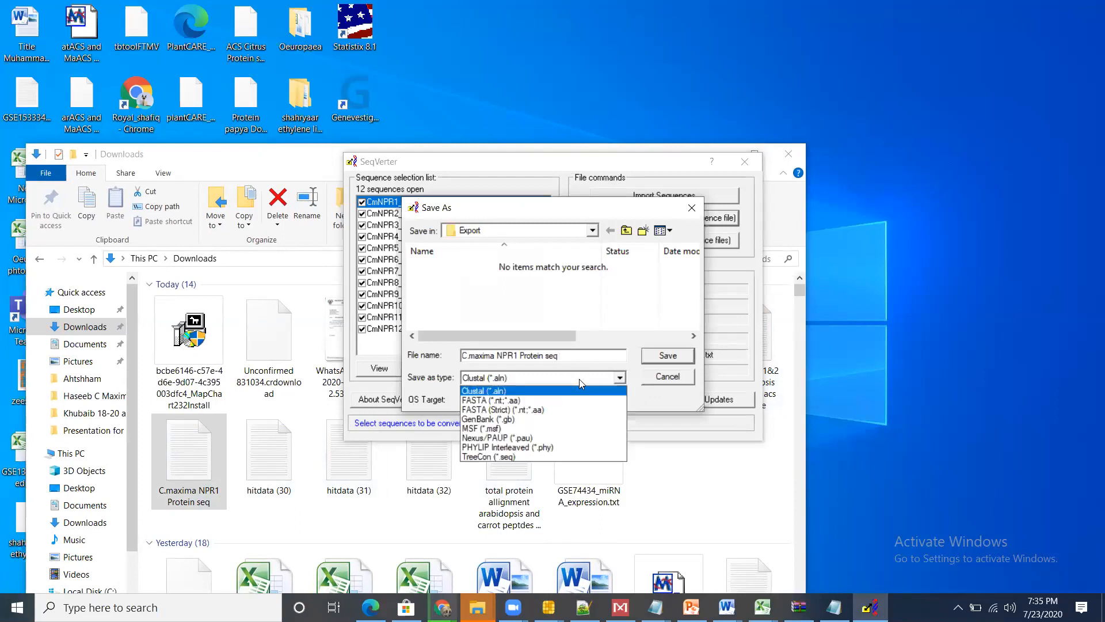
click(477, 428)
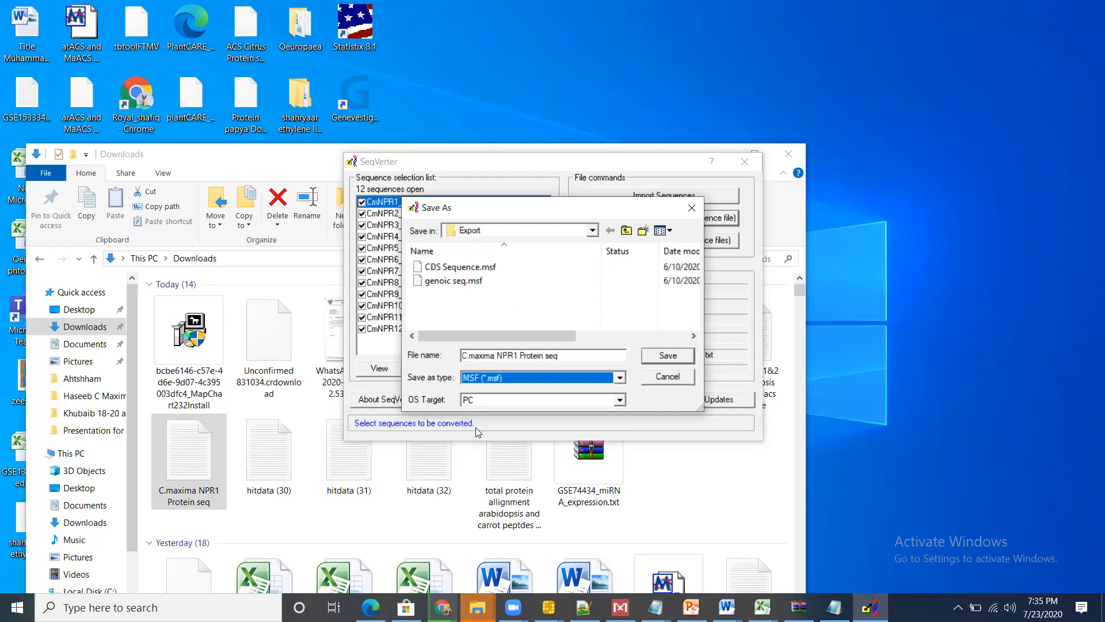
Step: Save the merged MSF file to the Desktop, padding the sequences to the length of the longest one, and close the export report
click(591, 231)
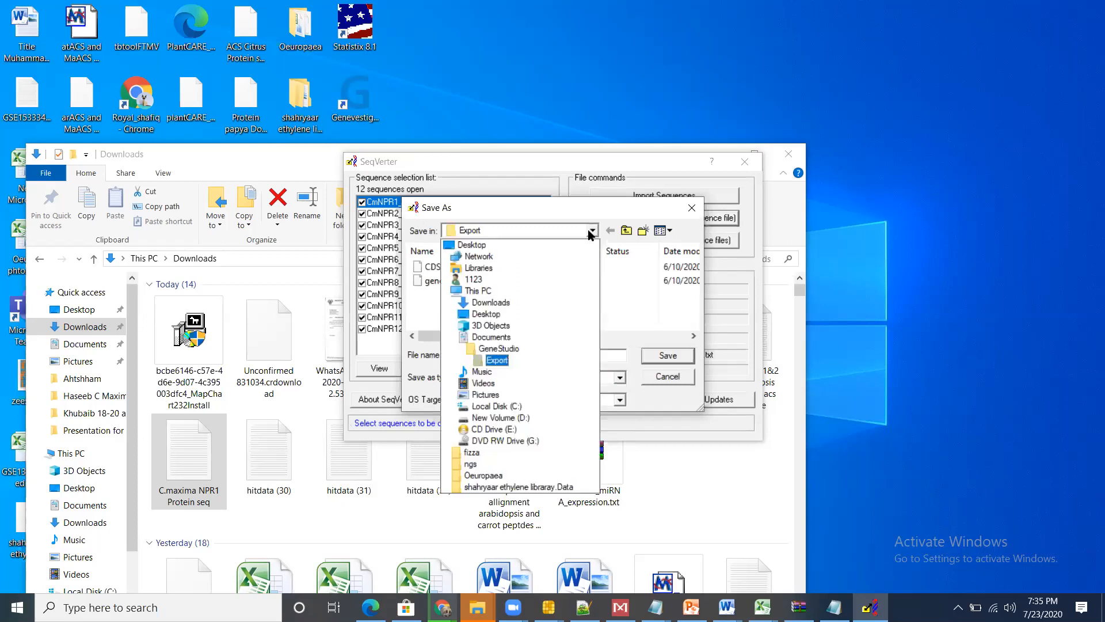
click(523, 236)
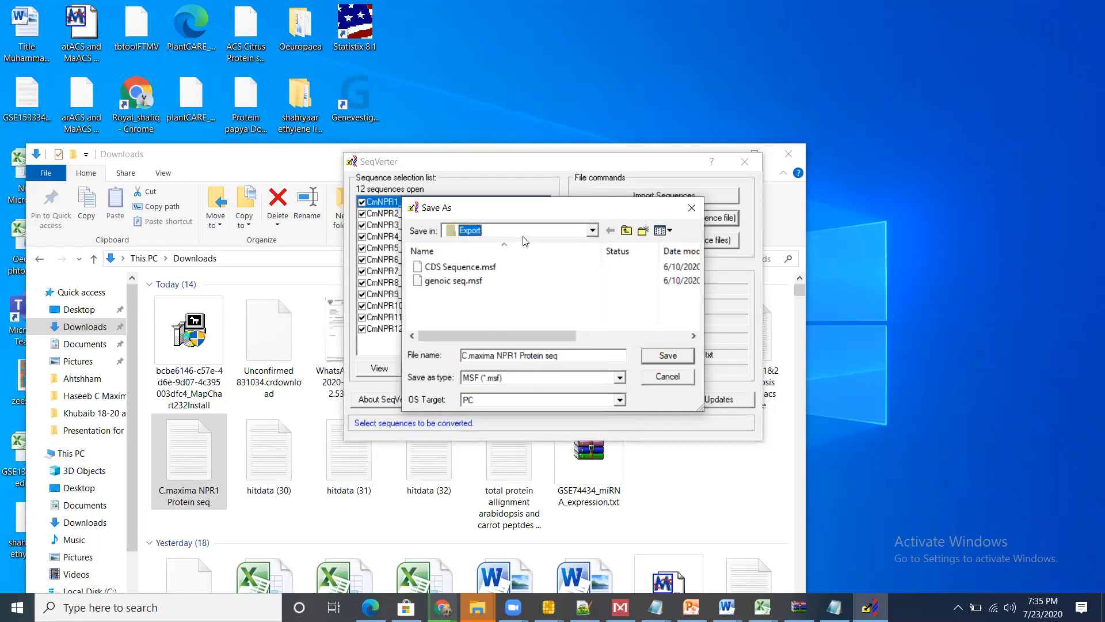
click(593, 230)
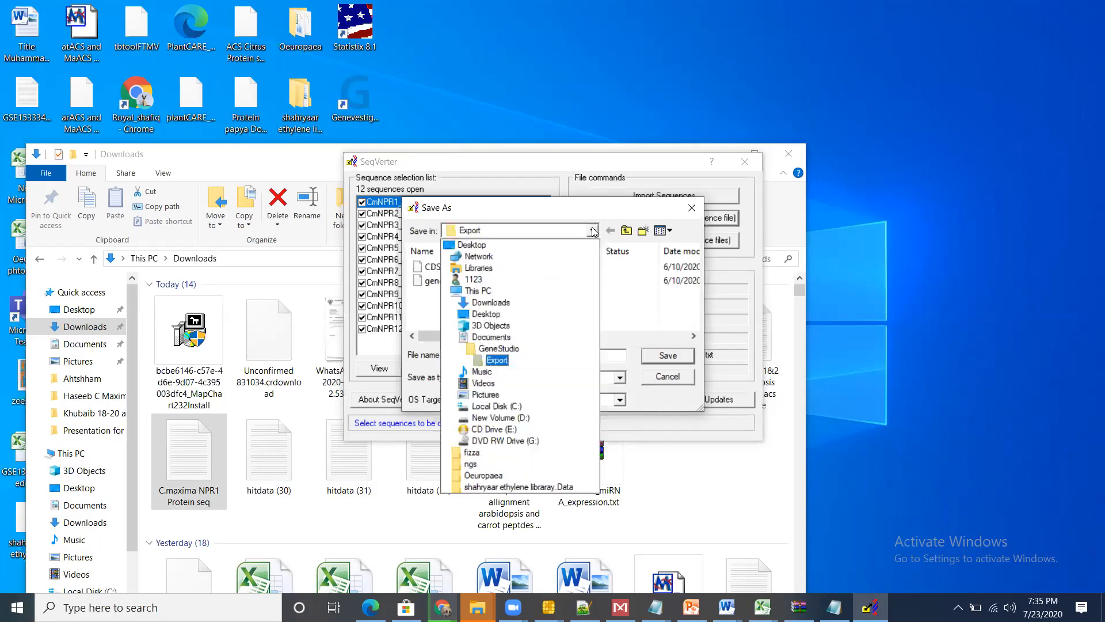
click(481, 246)
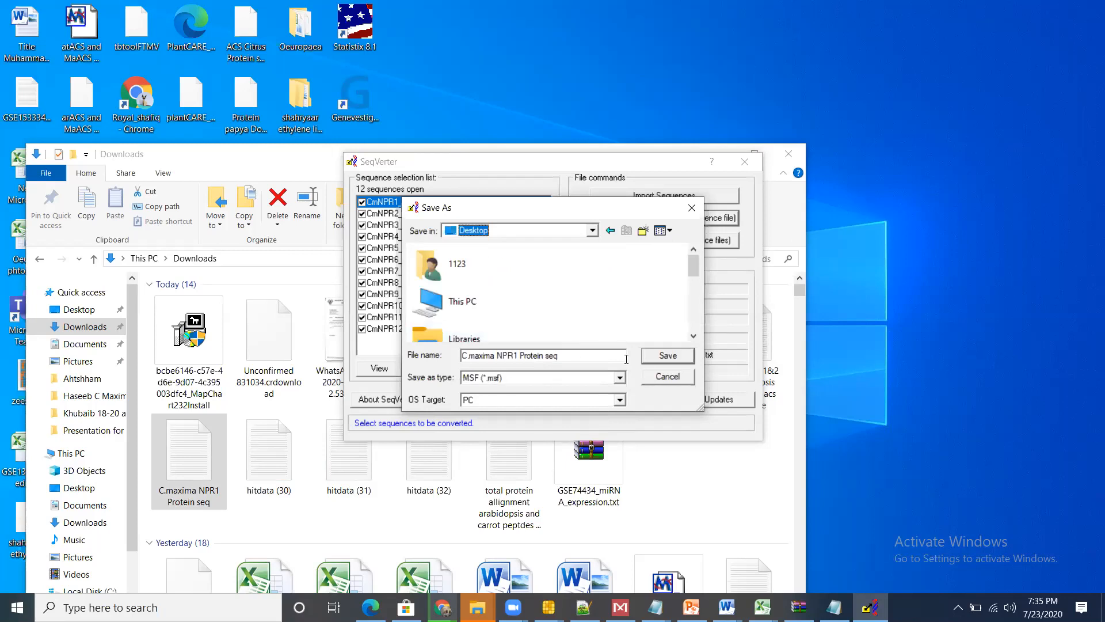
click(652, 358)
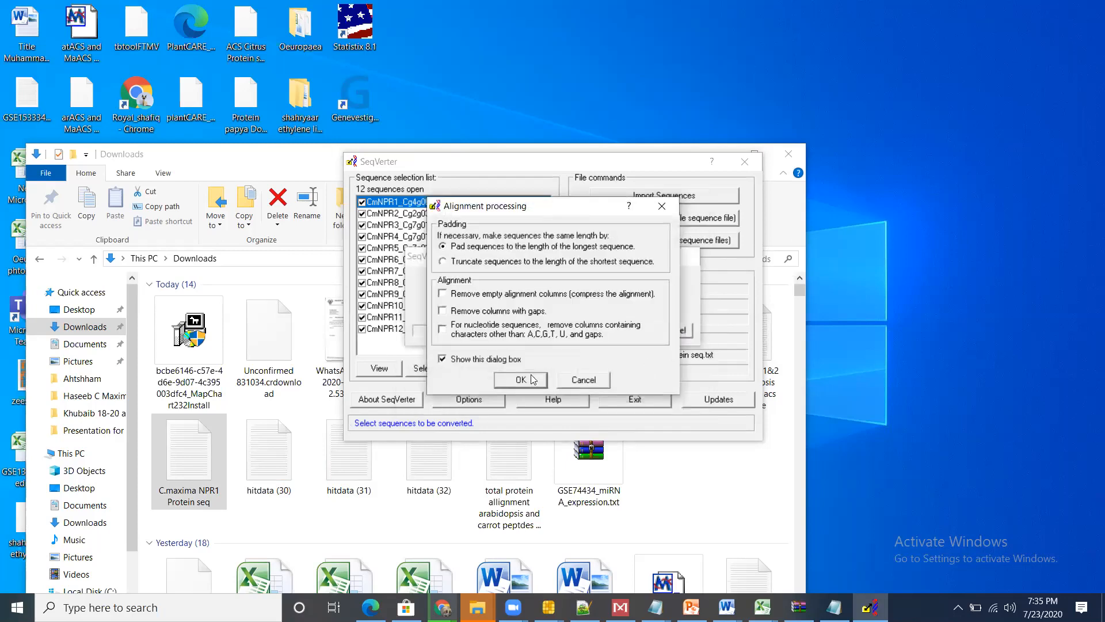
click(533, 379)
click(628, 377)
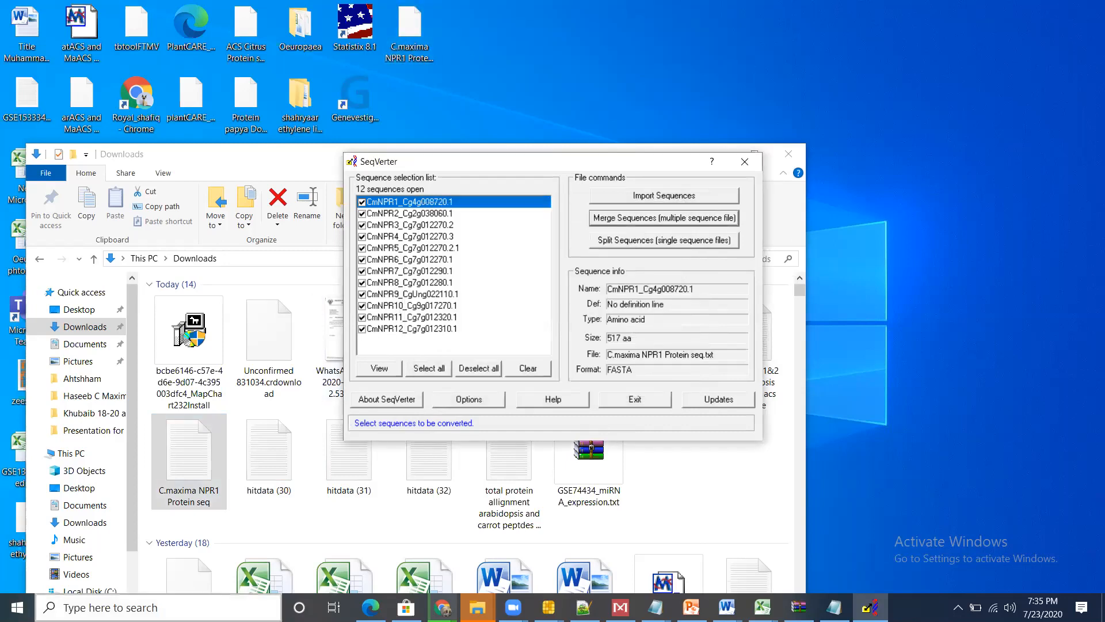
Step: Find MegAlign through the Windows search and launch it
click(158, 607)
text(me)
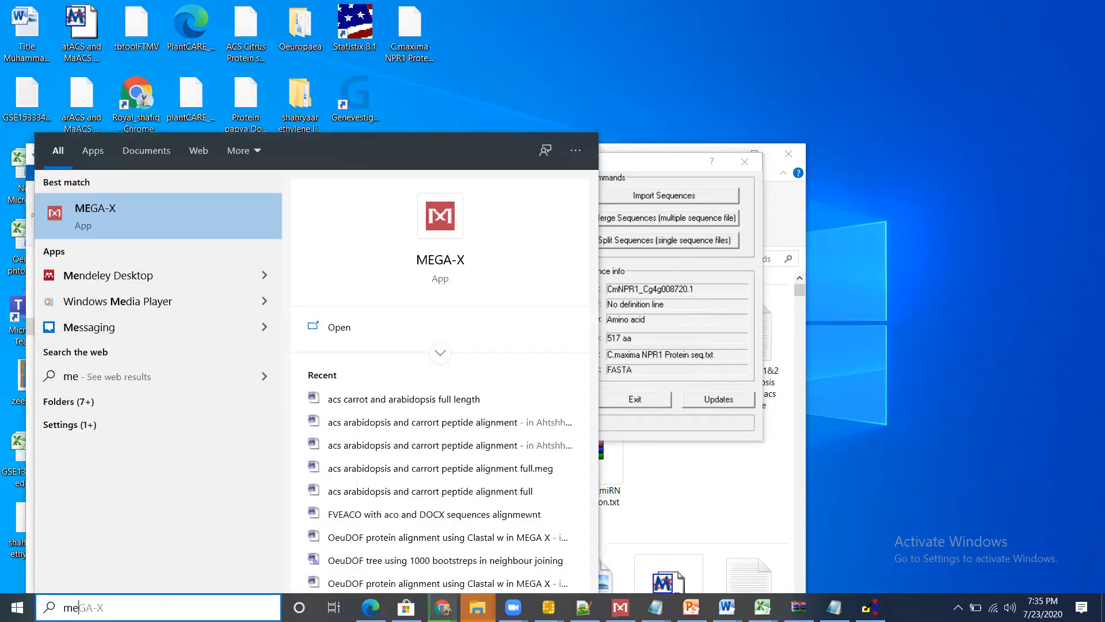
text(g)
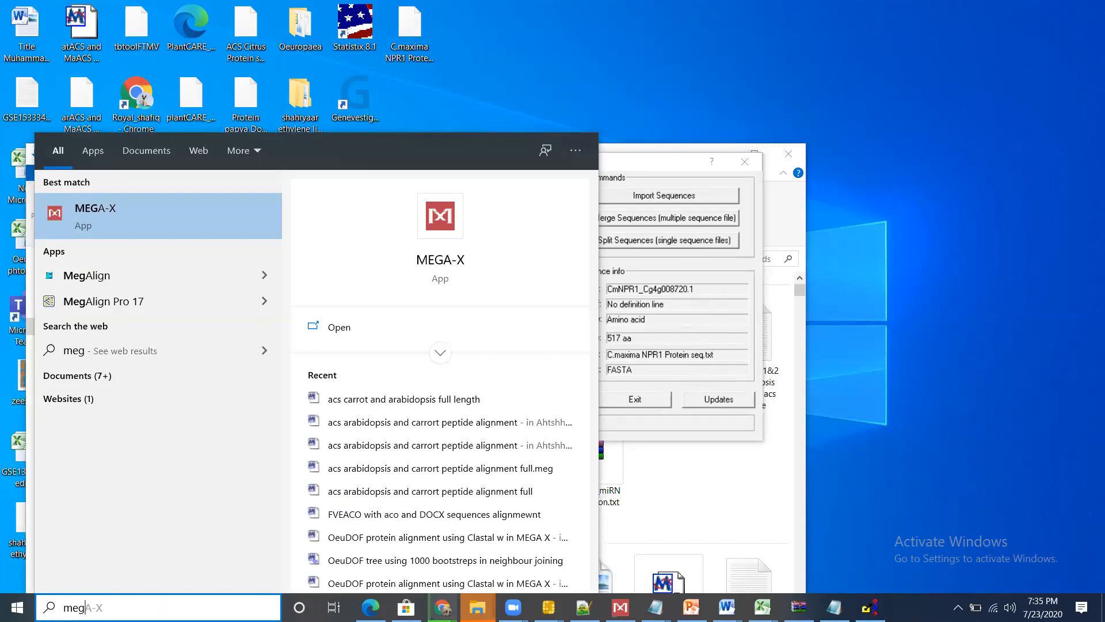
click(129, 273)
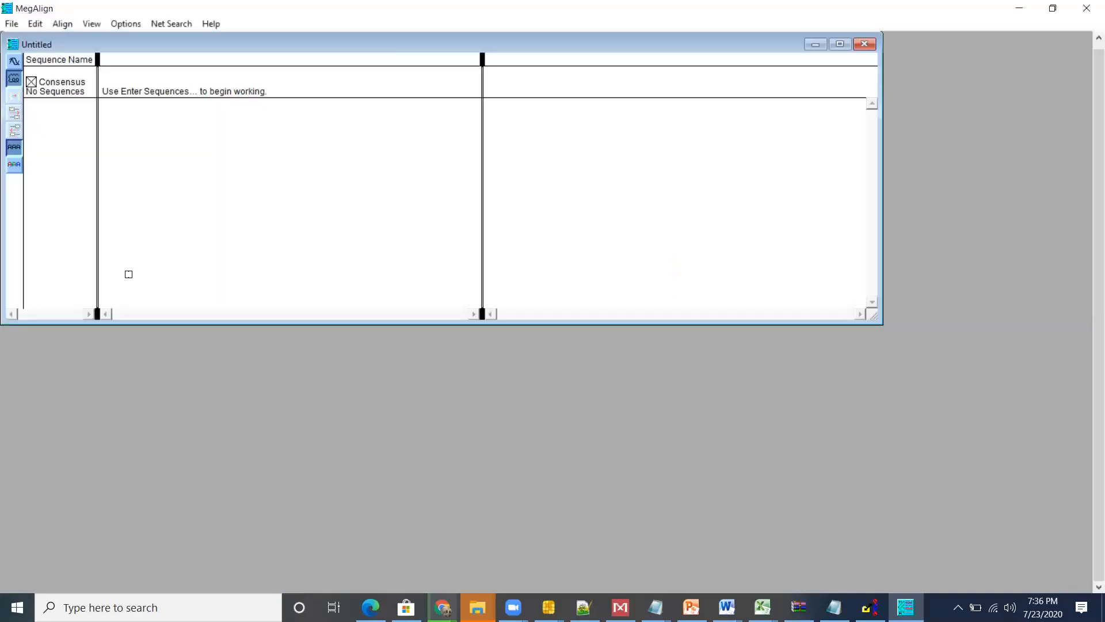
Step: Open C.maxima NPR1 Protein seq.msf from the Desktop as a GCG Pileup file (*.msf) and maximize its alignment window
click(12, 24)
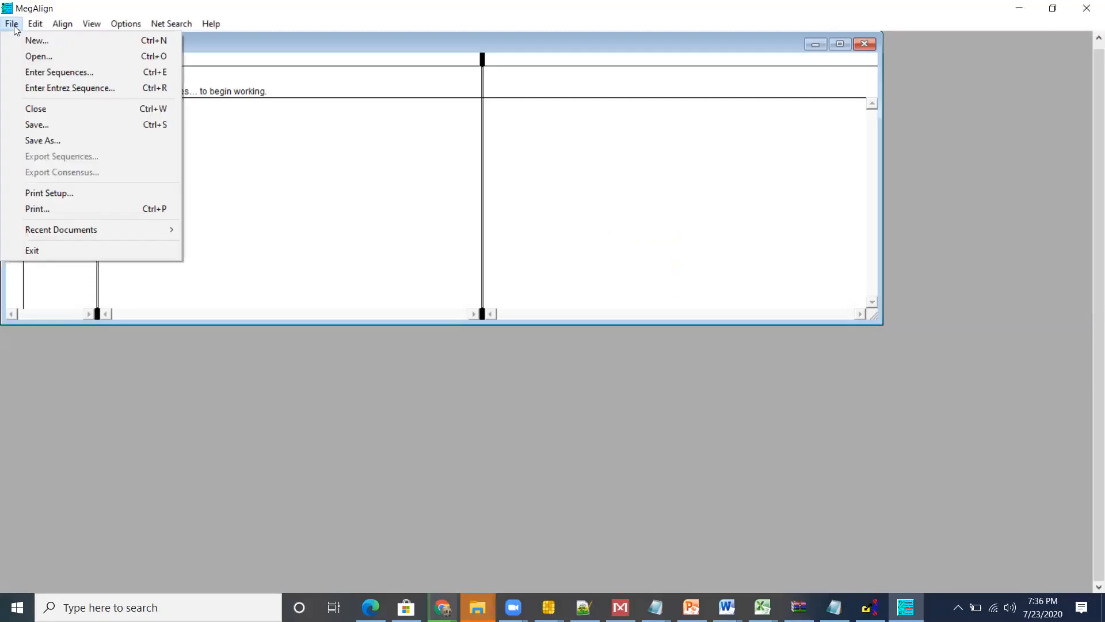
click(27, 57)
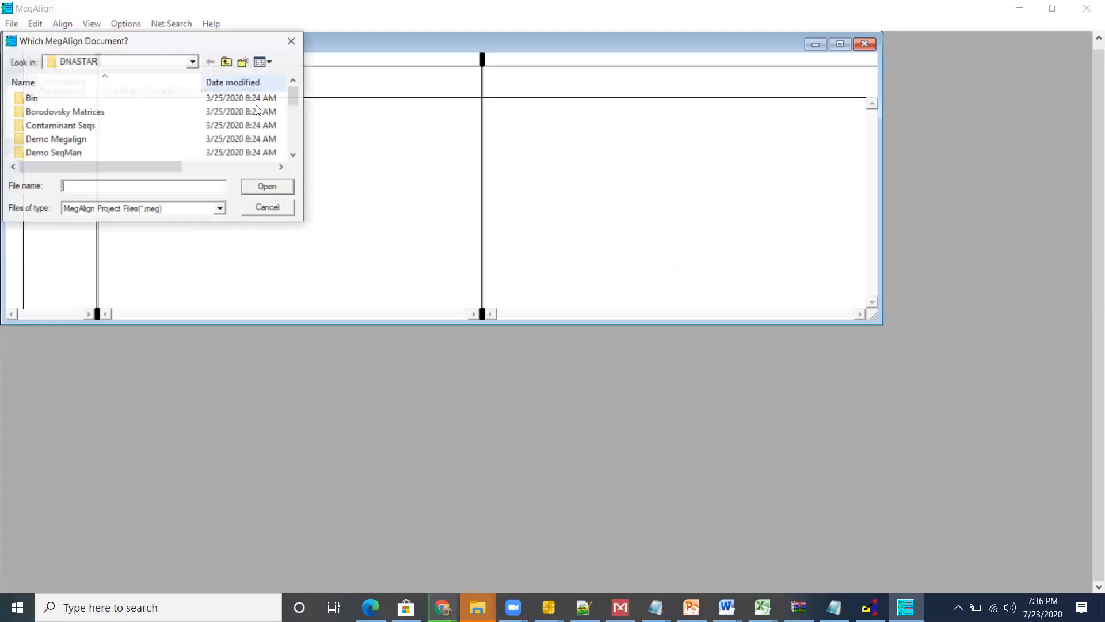
click(194, 61)
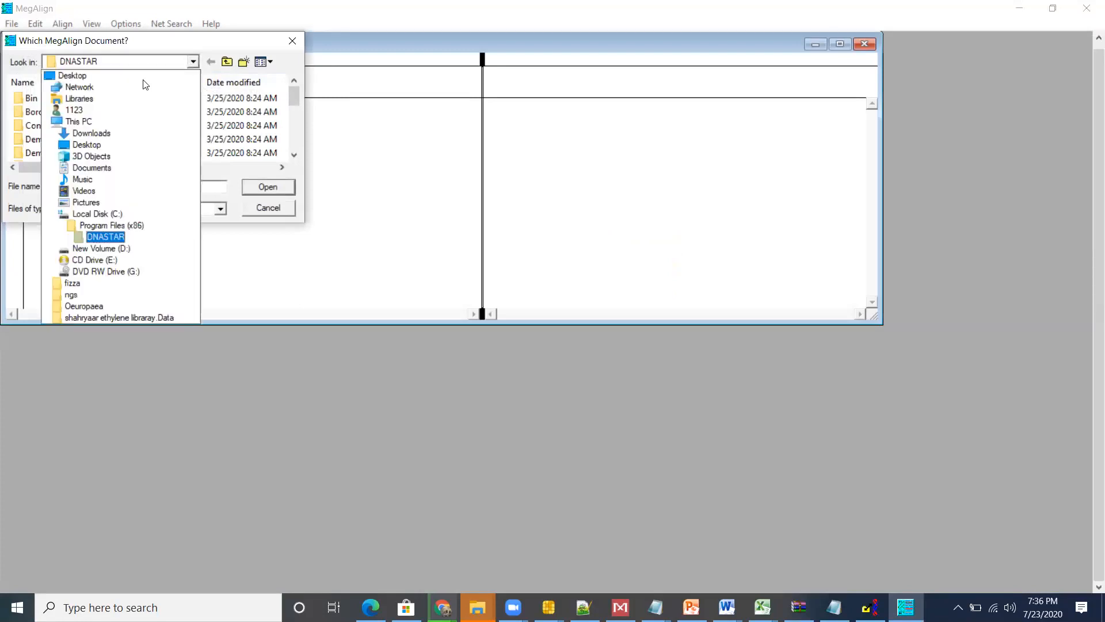
click(133, 81)
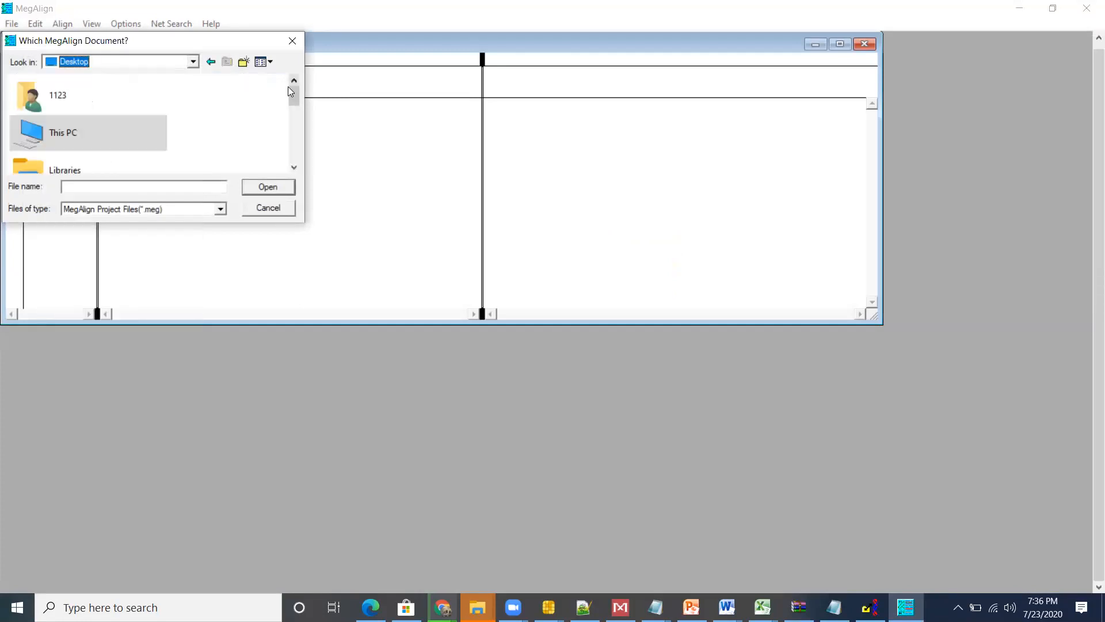
drag(293, 93, 297, 160)
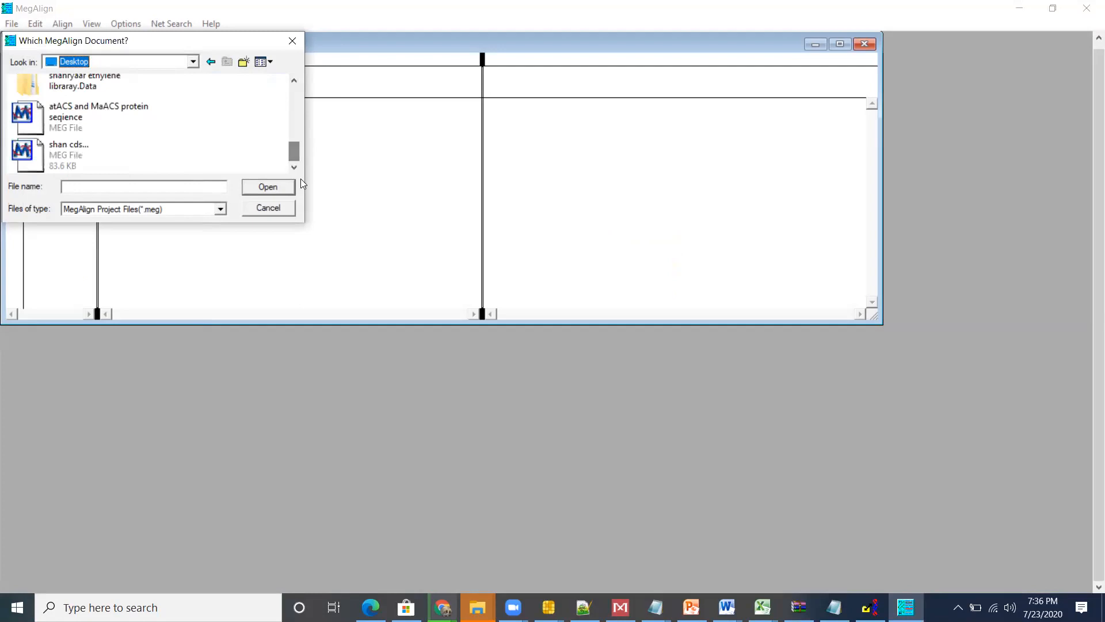
click(204, 208)
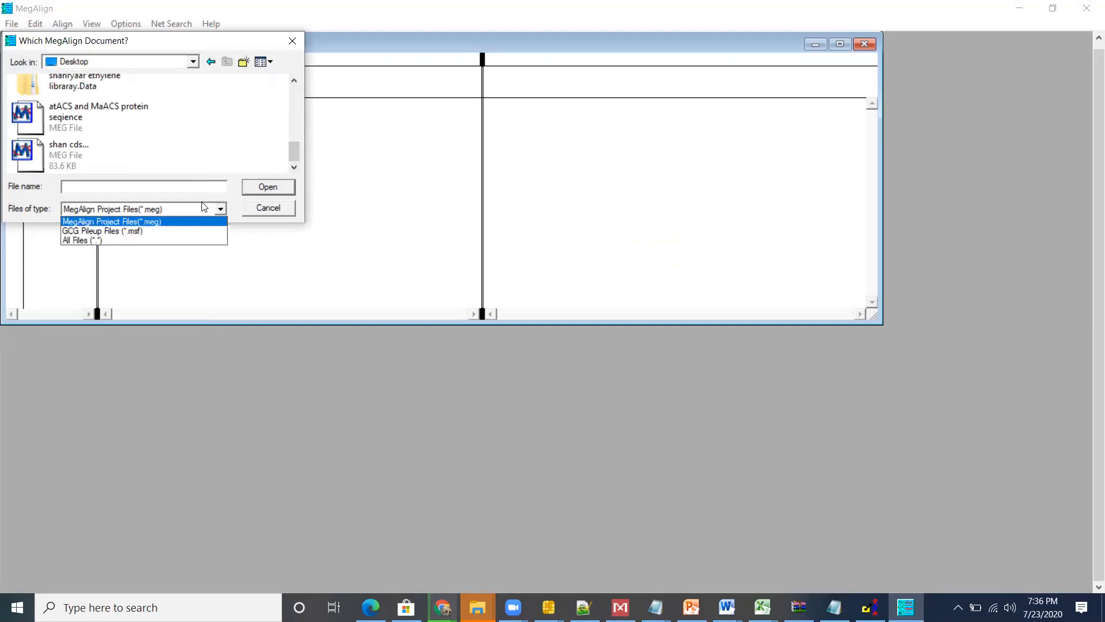
click(189, 231)
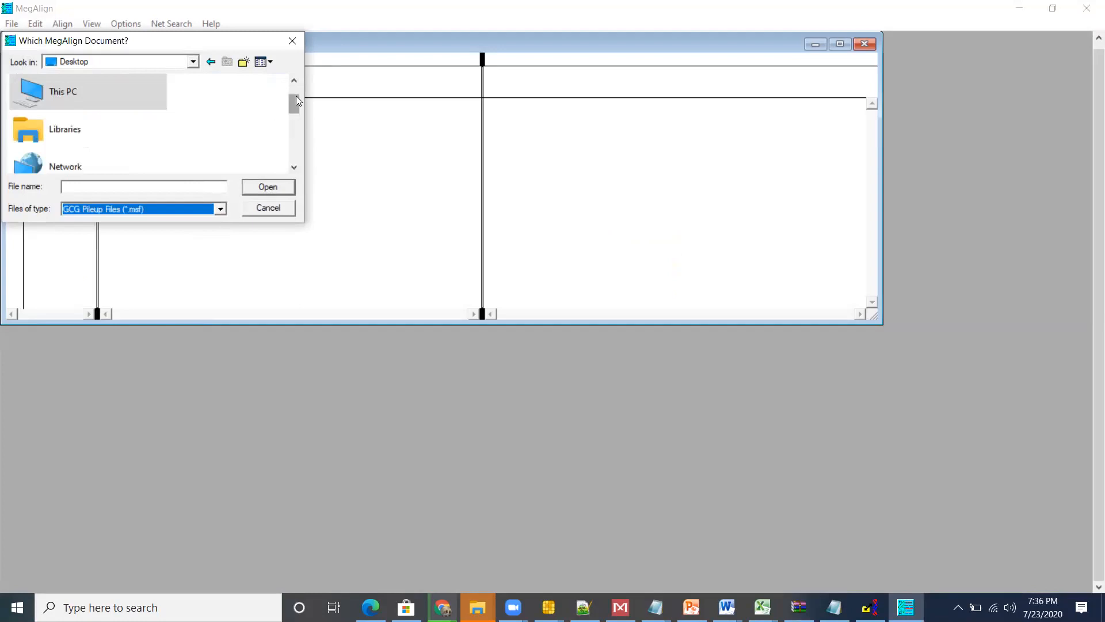
drag(296, 95, 298, 168)
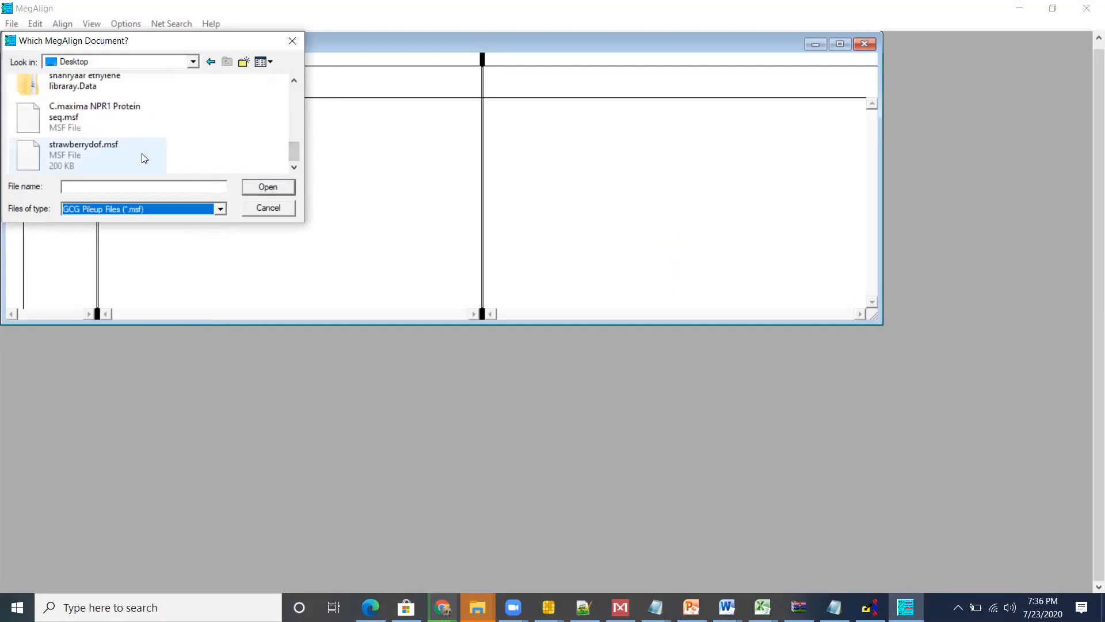
double_click(131, 114)
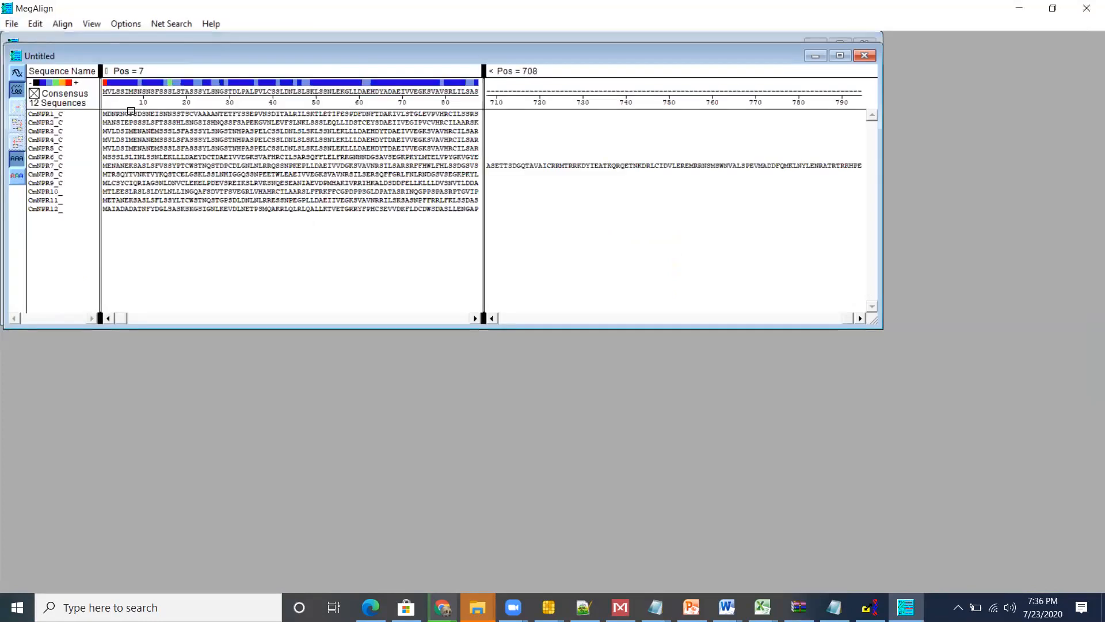
click(836, 56)
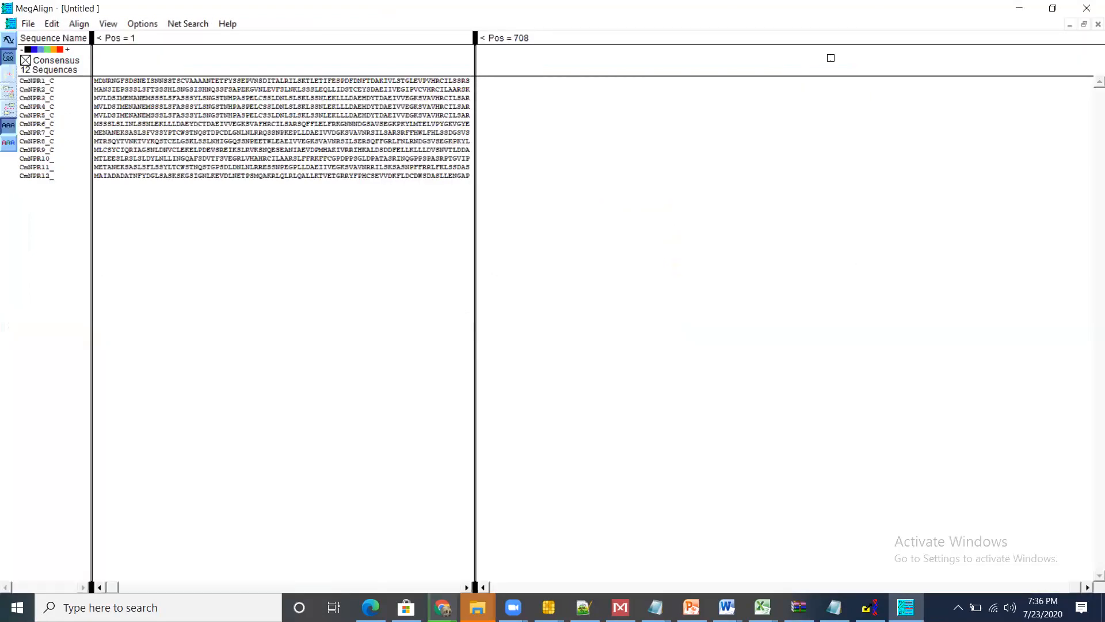
Step: Align the sequences by the ClustalW method and view their phylogenetic tree in a maximized window
click(79, 24)
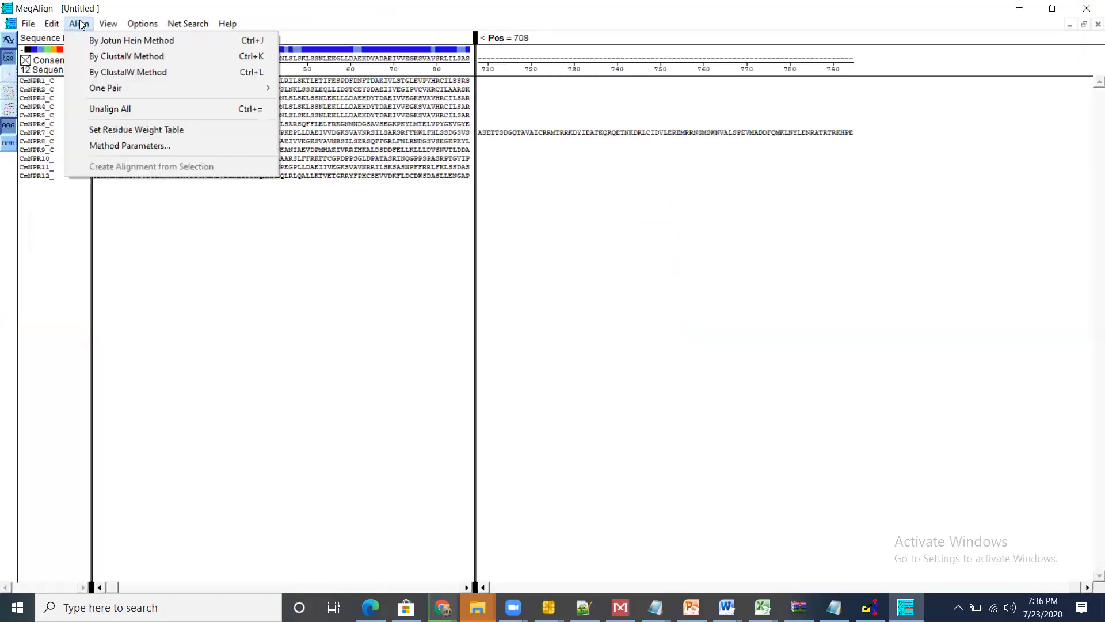
click(139, 78)
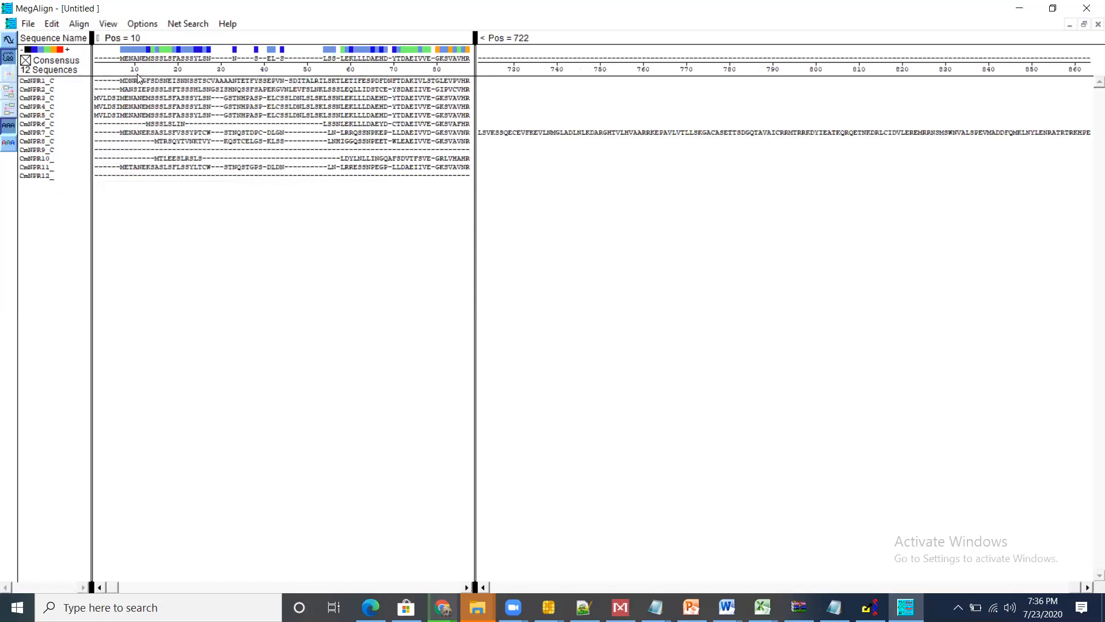
click(111, 25)
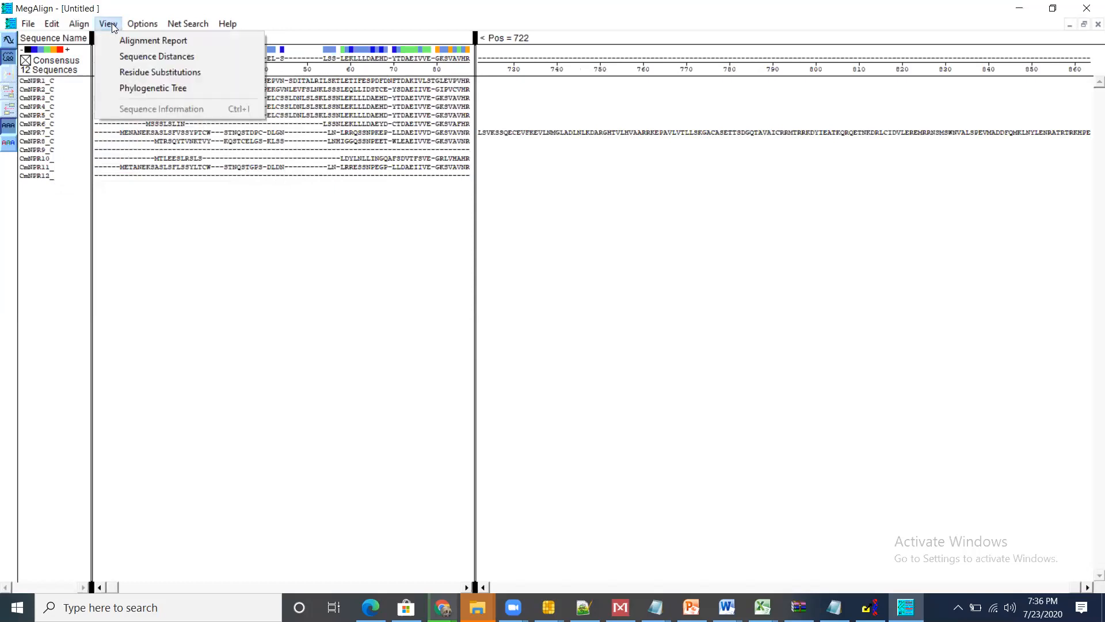
click(150, 82)
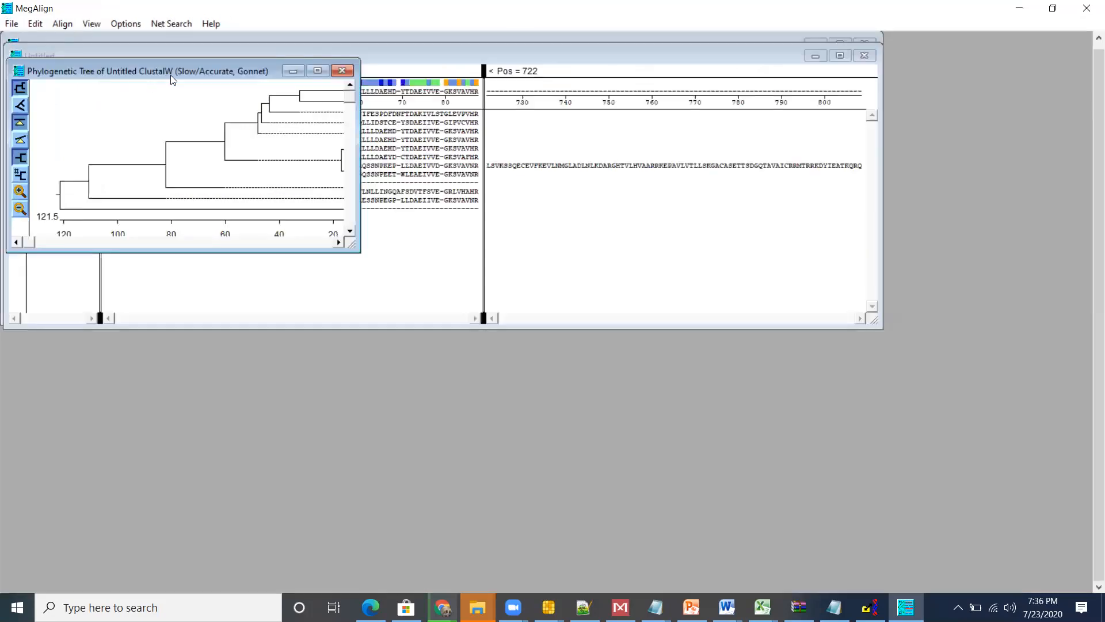
click(317, 71)
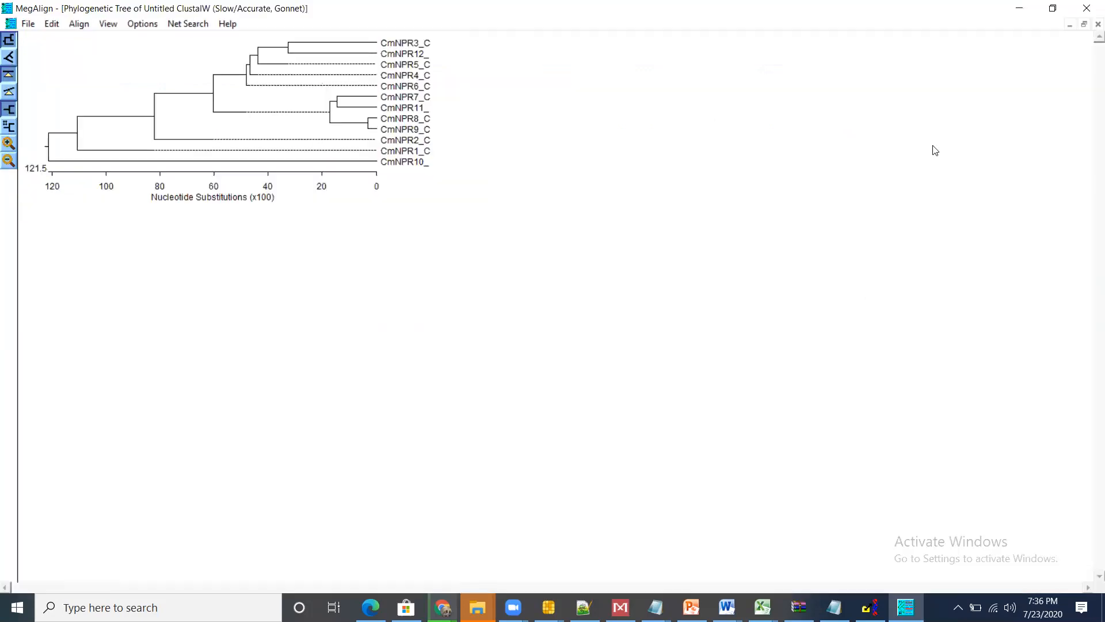
click(1019, 8)
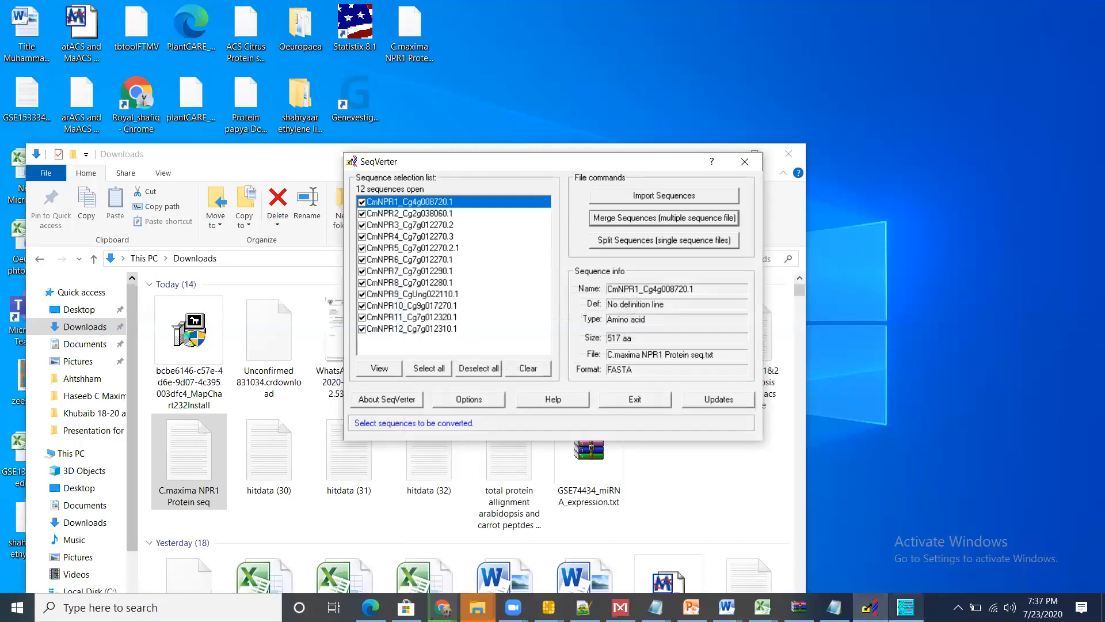
click(905, 607)
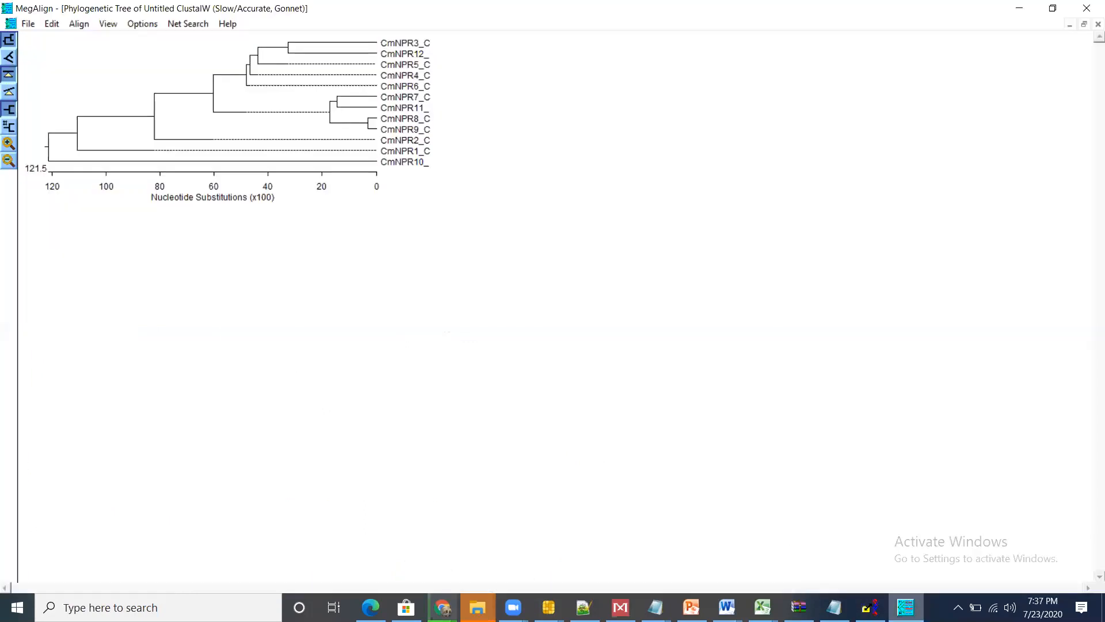
Step: Display the sequence distances of the alignment in a maximized window and copy the whole table
click(108, 23)
click(146, 53)
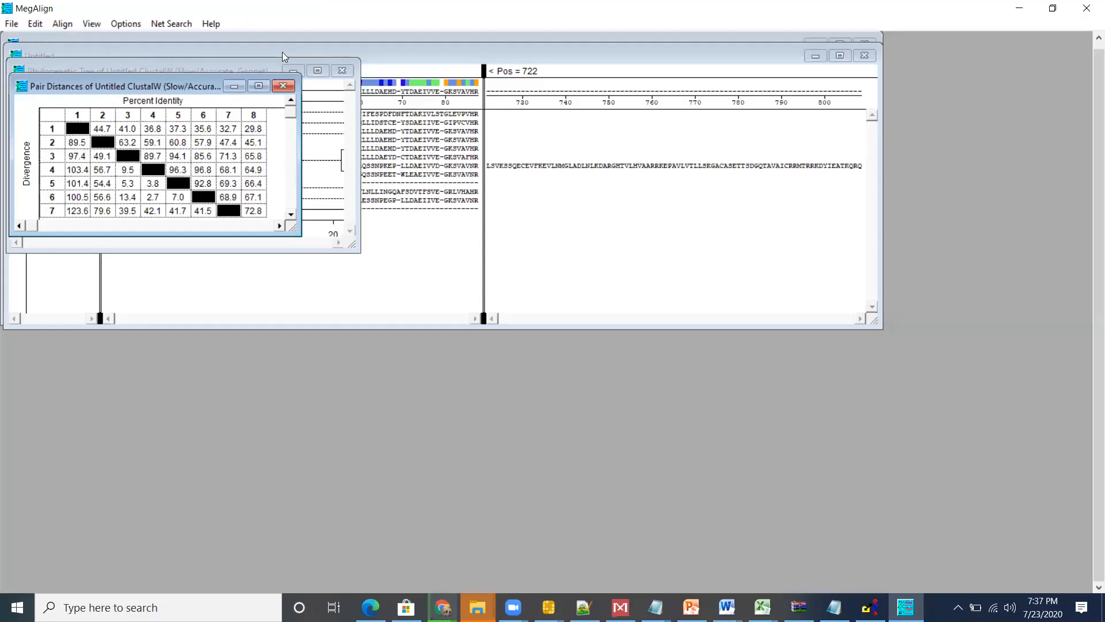
click(259, 86)
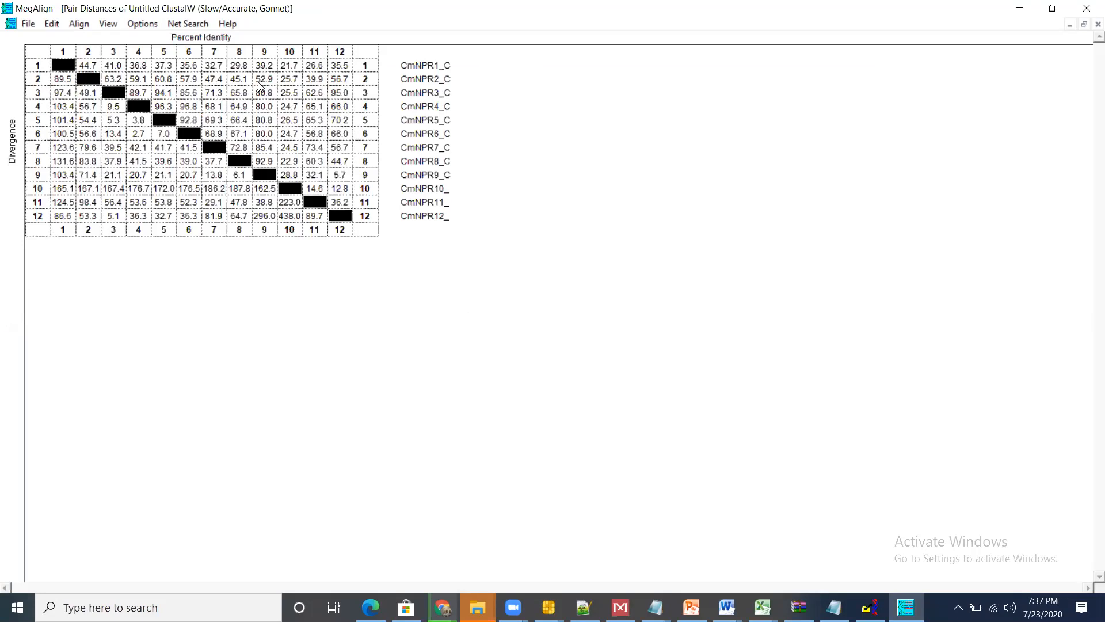
right_click(252, 100)
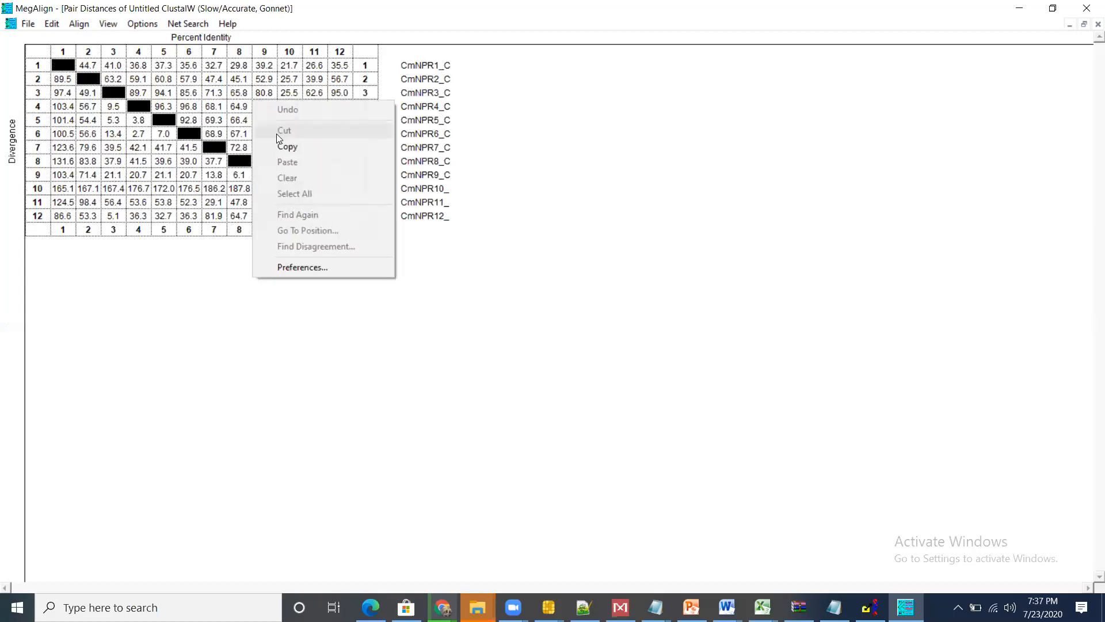
click(285, 148)
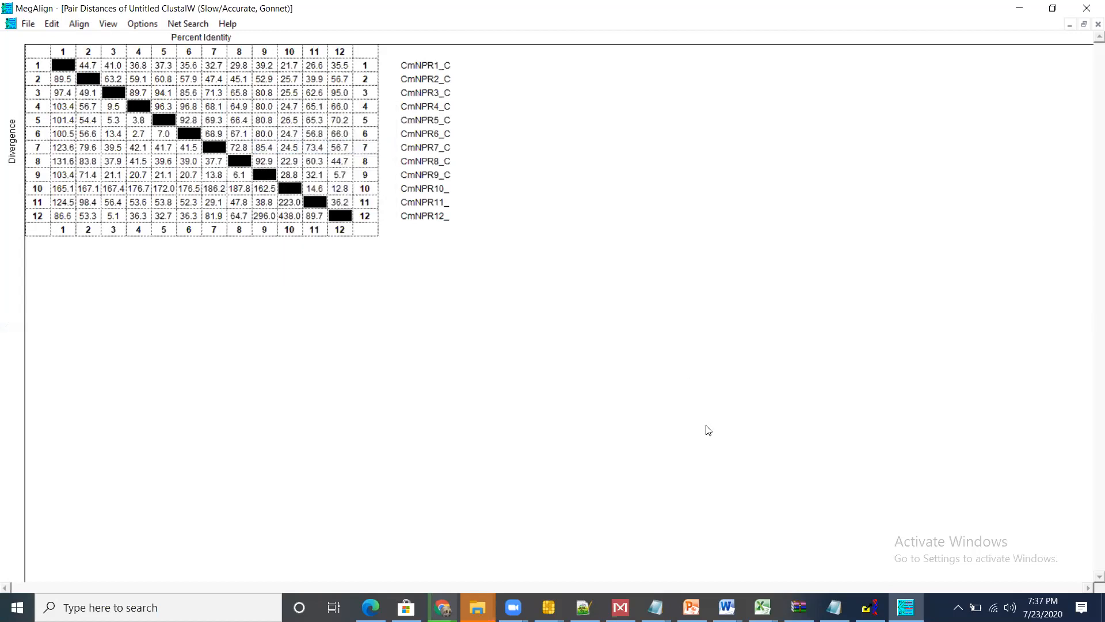
Step: Switch to the Book1 workbook in Excel and paste the pair distances table into Sheet3 starting at cell A1
mouse_move(763, 607)
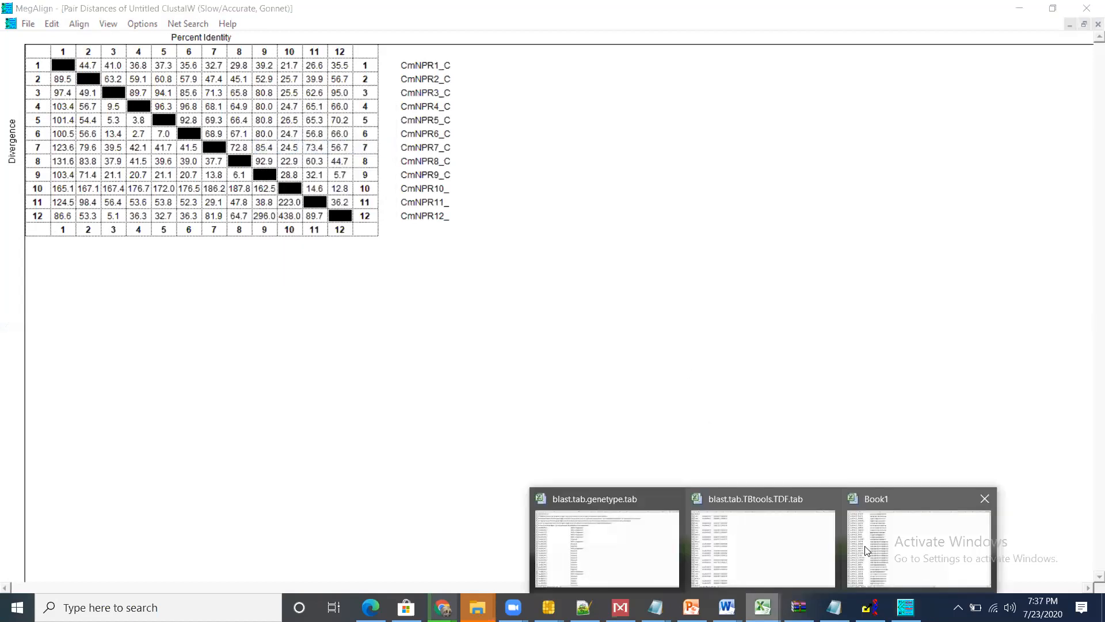
click(869, 551)
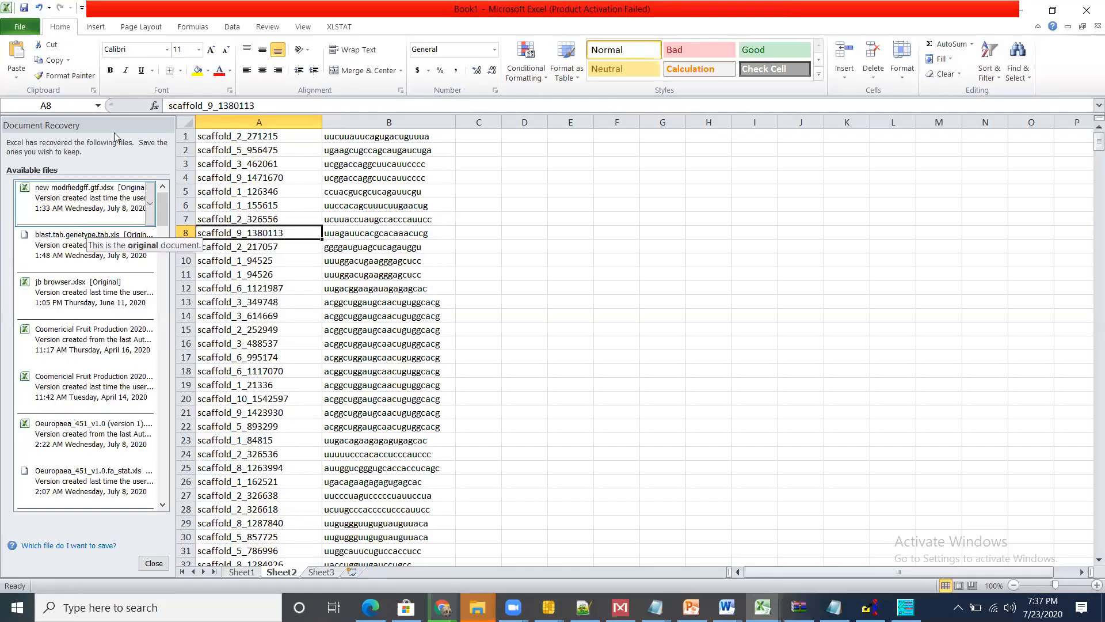
click(323, 573)
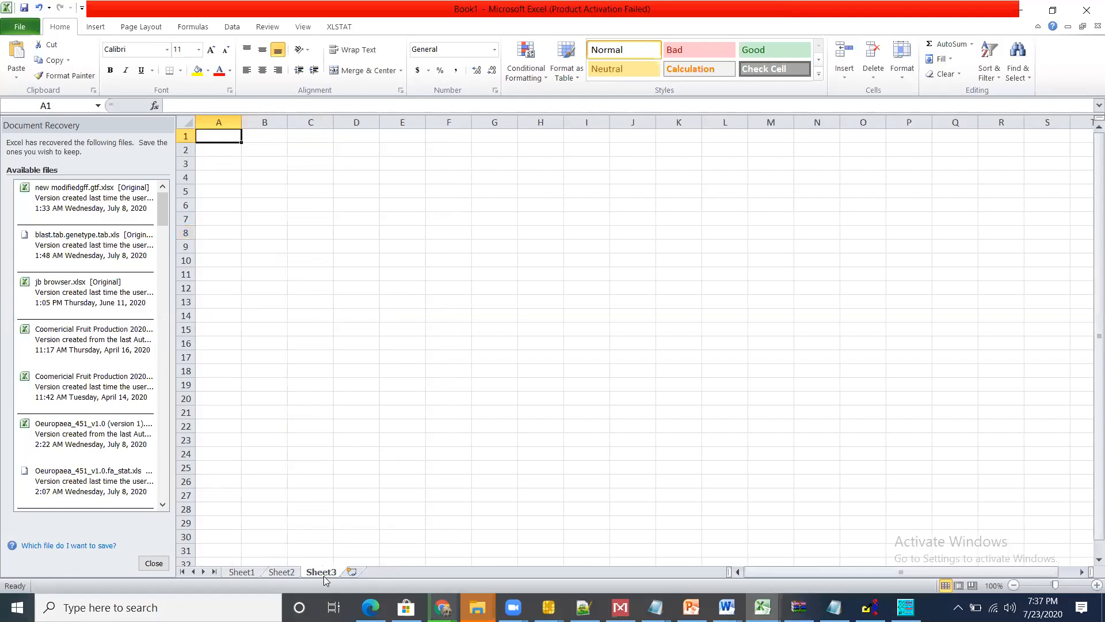
key(ctrl+v)
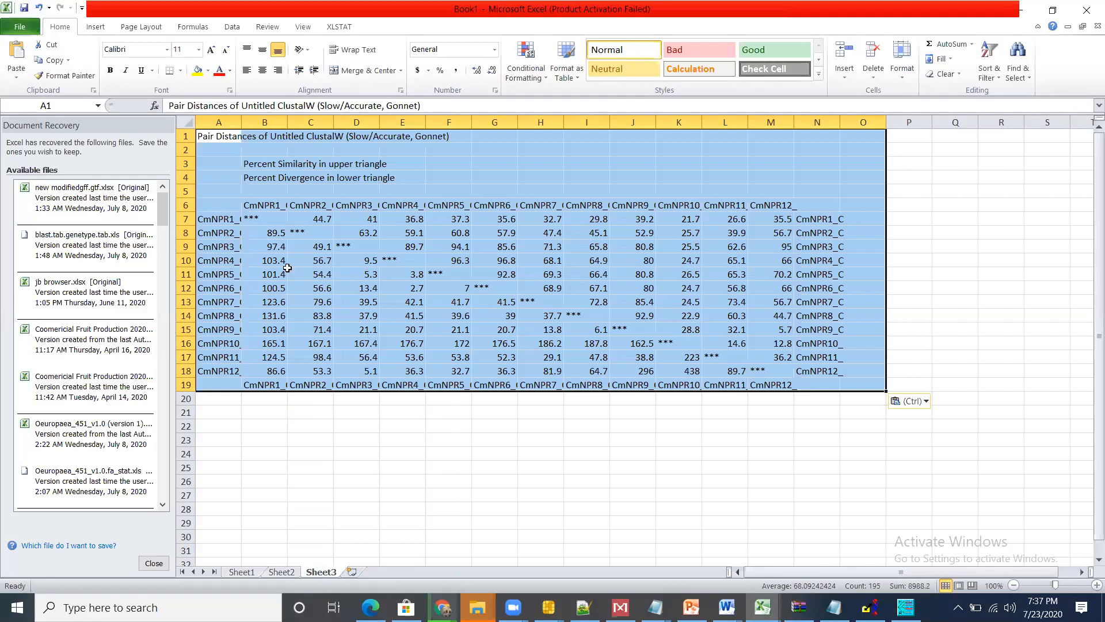
click(229, 251)
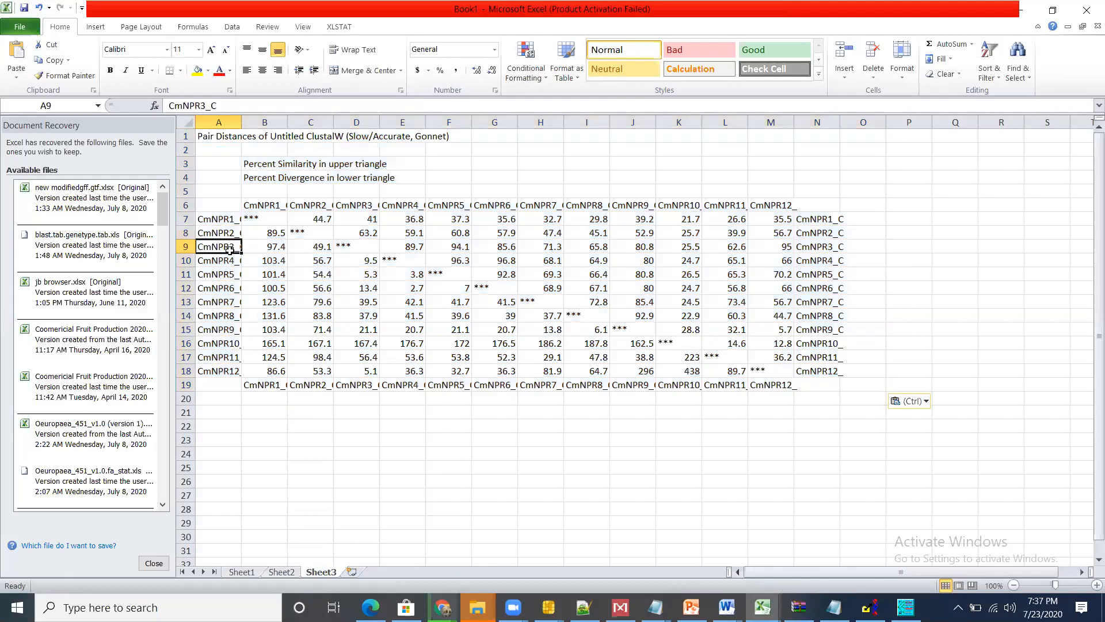
Step: Clear the row labels in A7:A18 and the lower-triangle entries of columns B and C, from B7 and C8 down
drag(221, 215, 219, 376)
key(Delete)
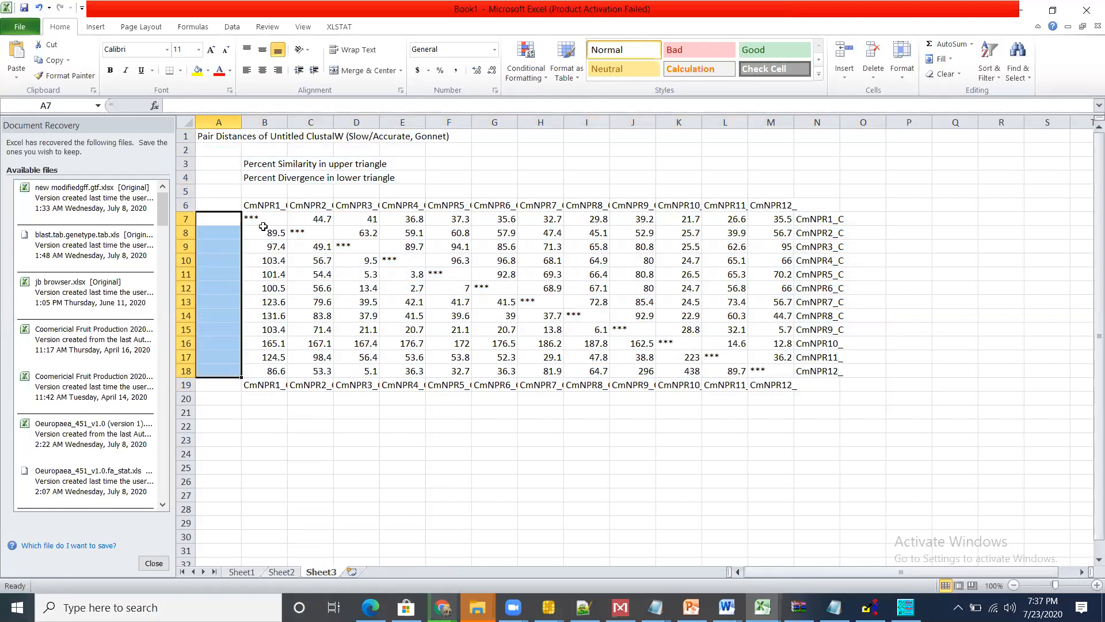
drag(263, 219, 262, 395)
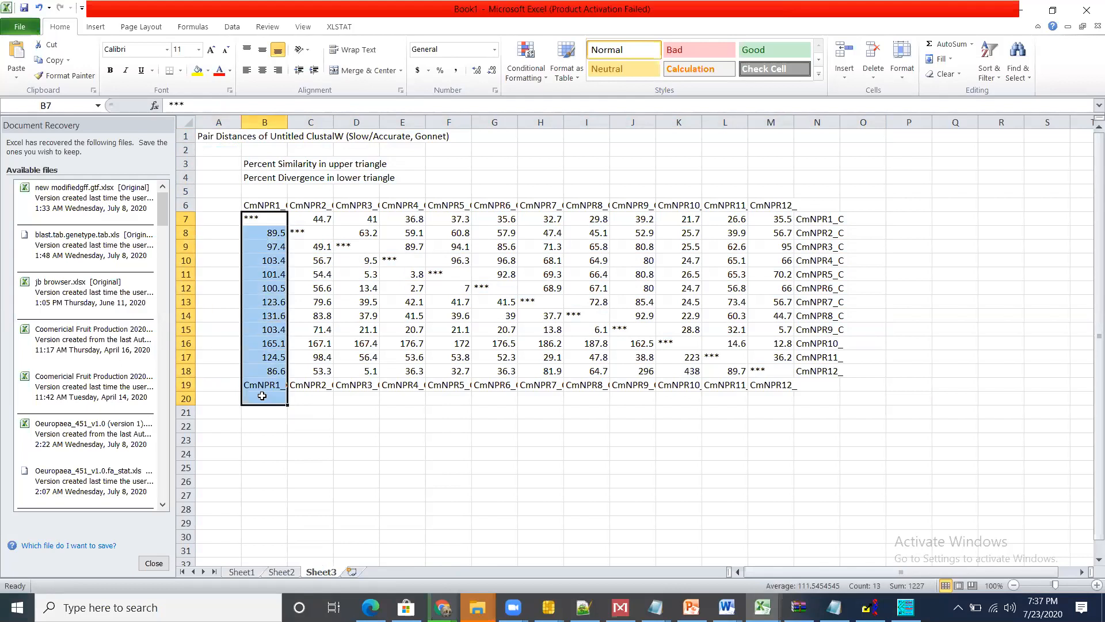
key(Delete)
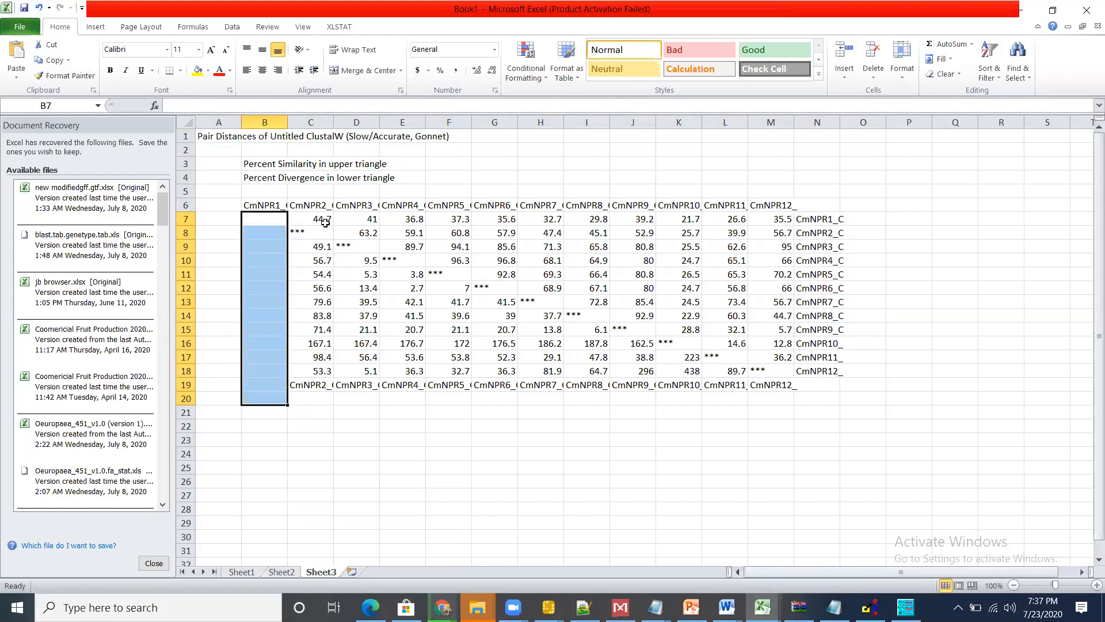
drag(314, 231, 319, 387)
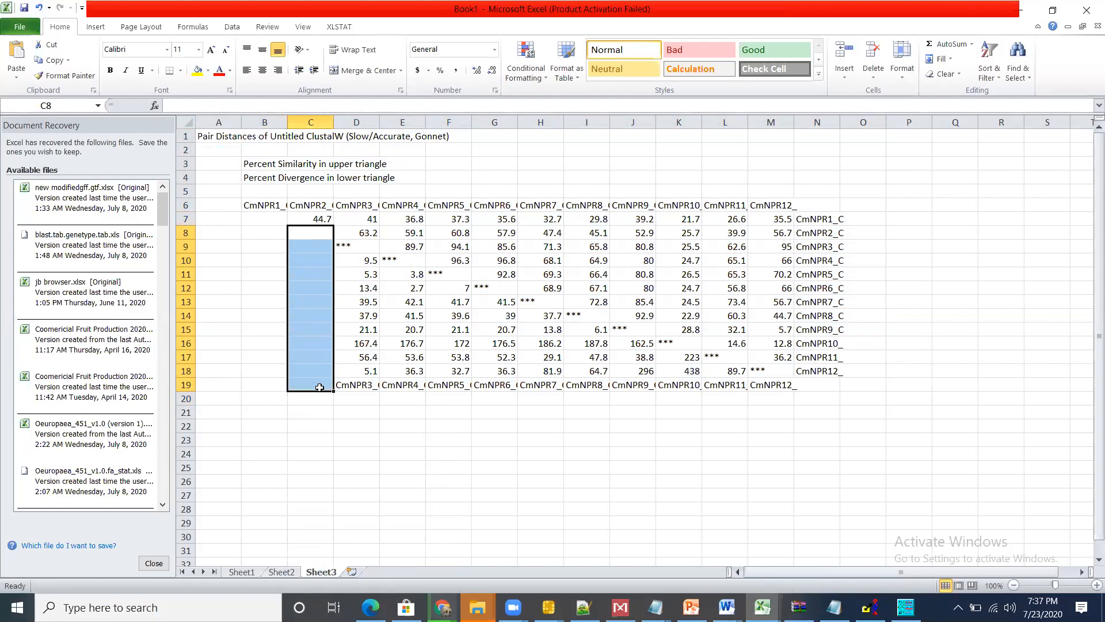
key(Delete)
Step: Clear the lower-triangle divergence entries in D9:D19, E10:E19, F11:F19 and G12:G19
click(360, 247)
drag(363, 293, 365, 388)
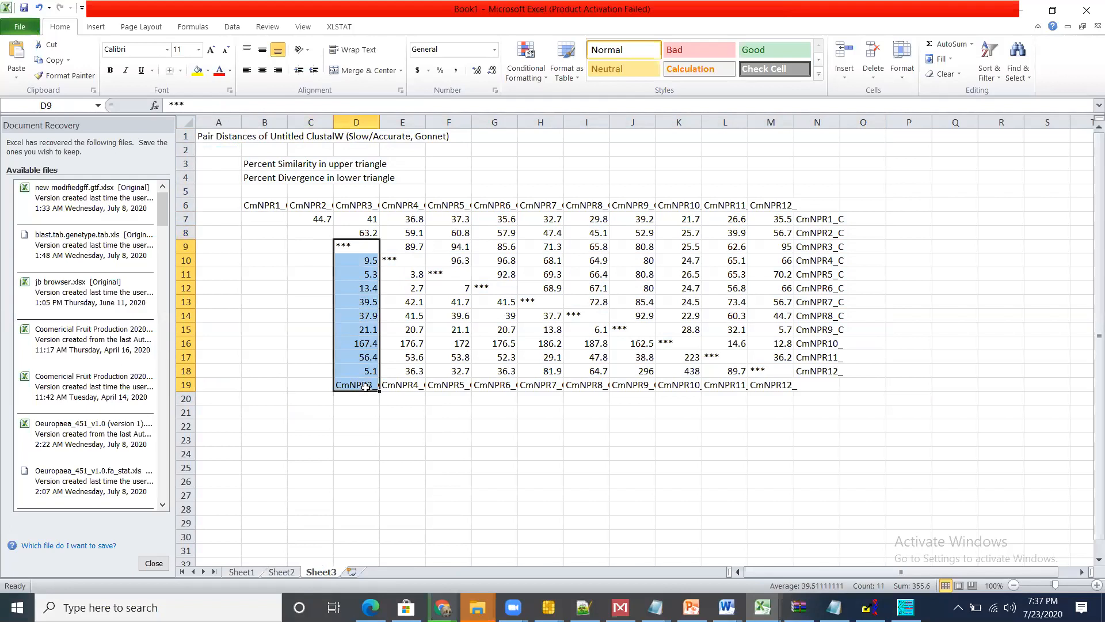
drag(406, 260, 405, 385)
key(Delete)
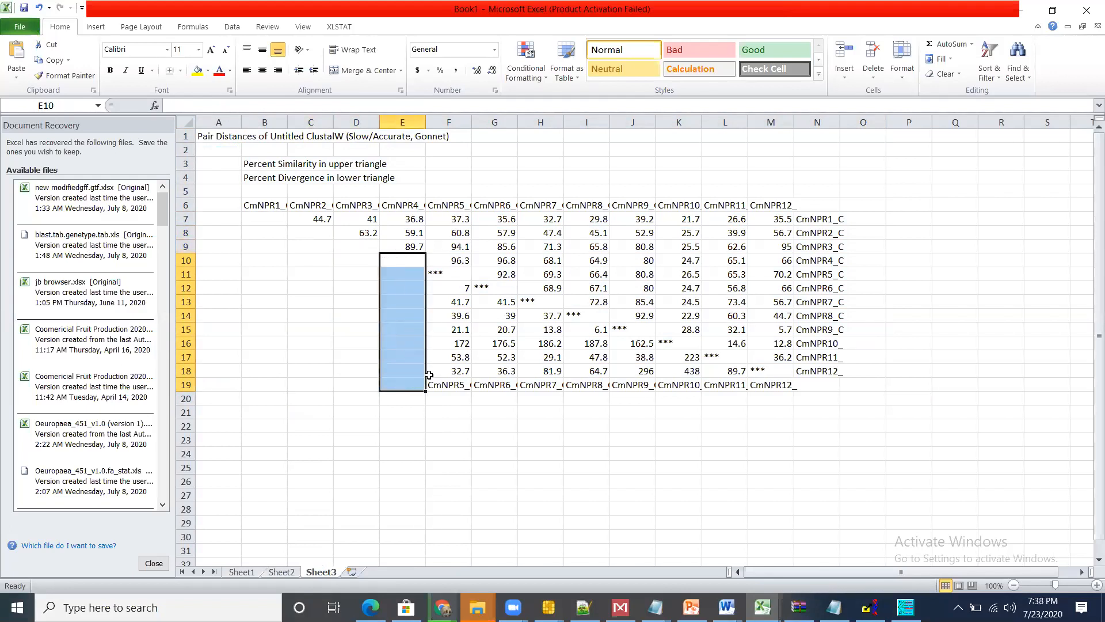
drag(459, 271, 456, 382)
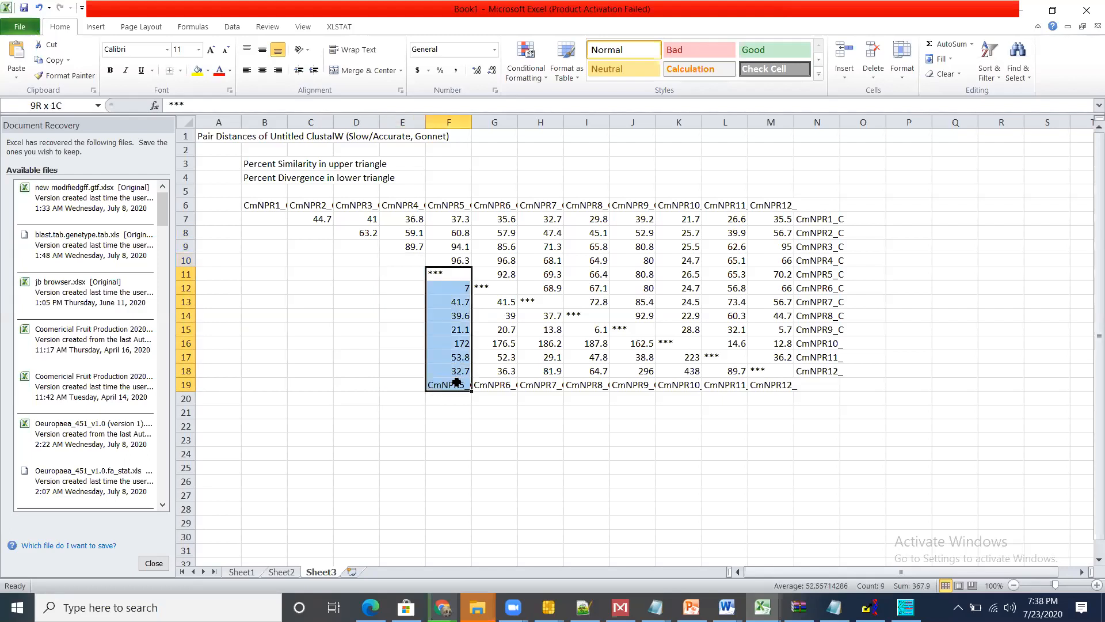
key(Delete)
click(502, 290)
drag(502, 289, 501, 384)
key(Delete)
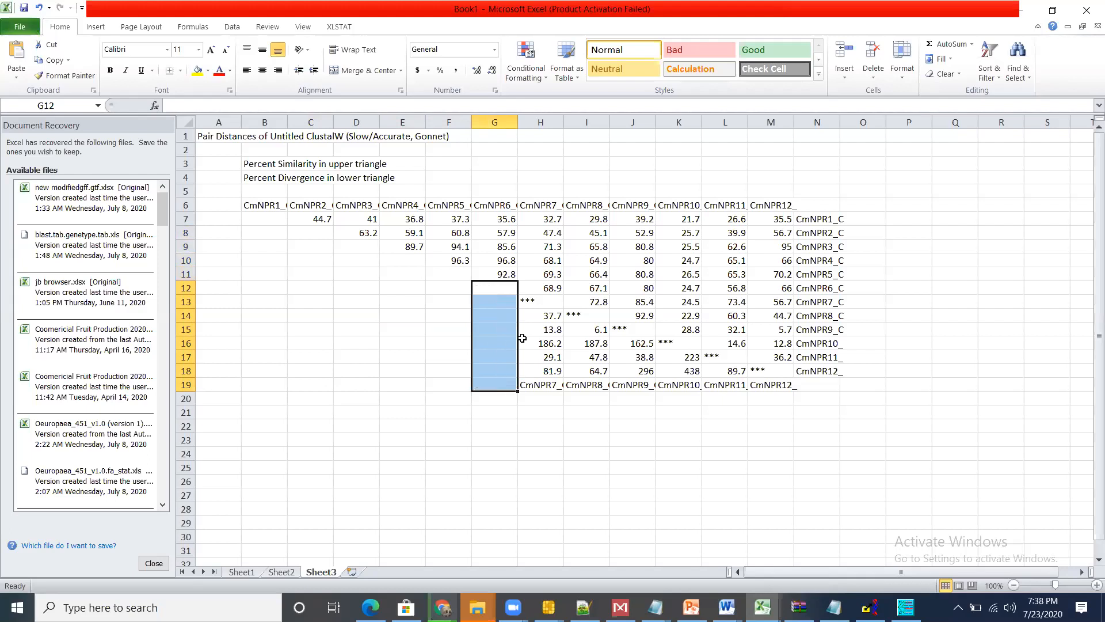
Step: Clear the lower-triangle divergence entries and repeated labels in H13:H19 and I14:I19
click(543, 298)
drag(542, 378, 542, 382)
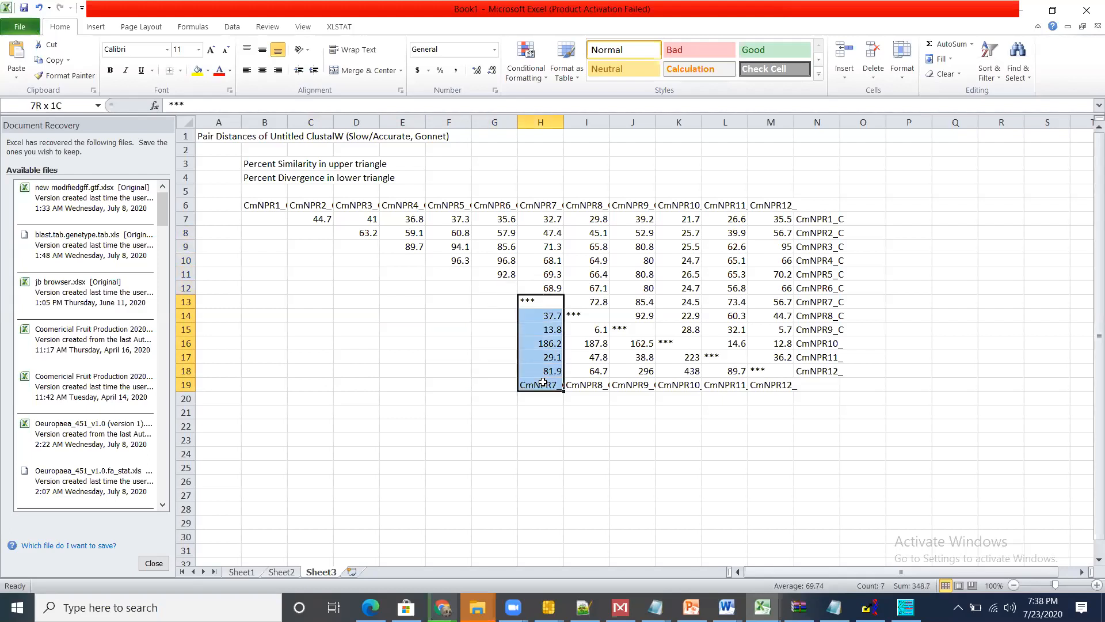
key(Delete)
click(542, 382)
key(BackSpace)
drag(584, 314, 584, 387)
key(Delete)
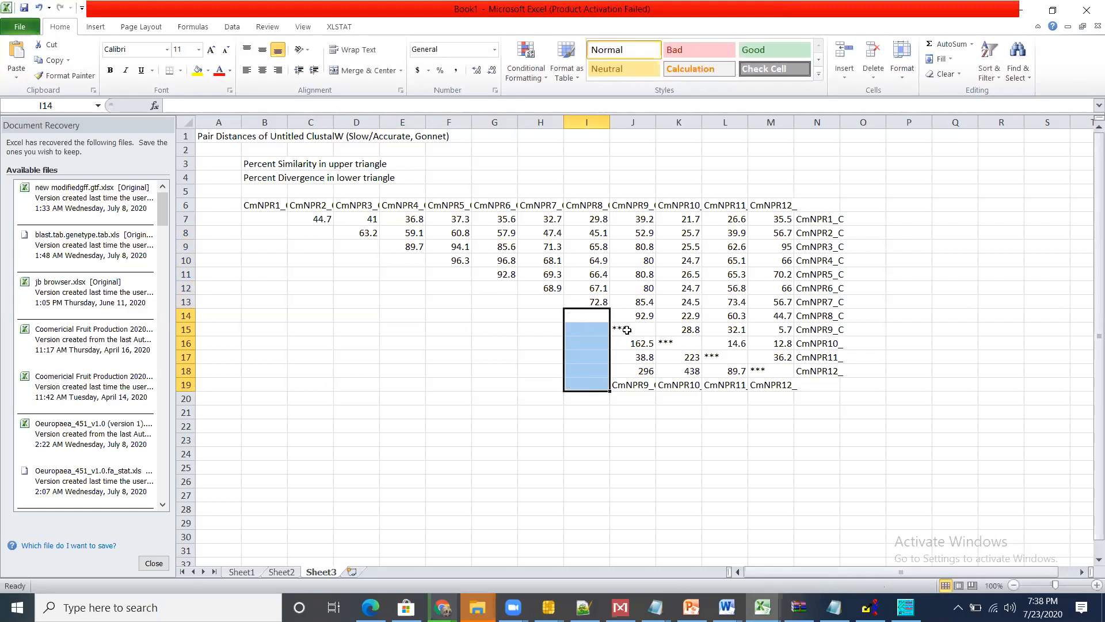
Step: Clear the remaining lower-triangle entries in J15:J19, K16:K19, L17:L19 and M18:M19
drag(628, 329, 633, 383)
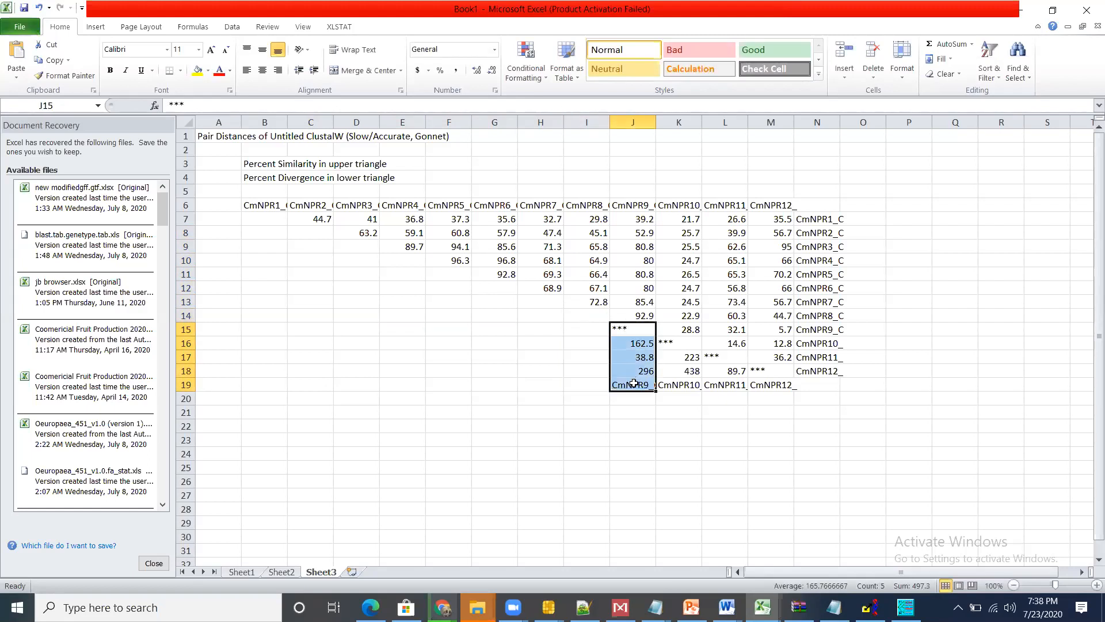
key(Delete)
drag(677, 346, 679, 391)
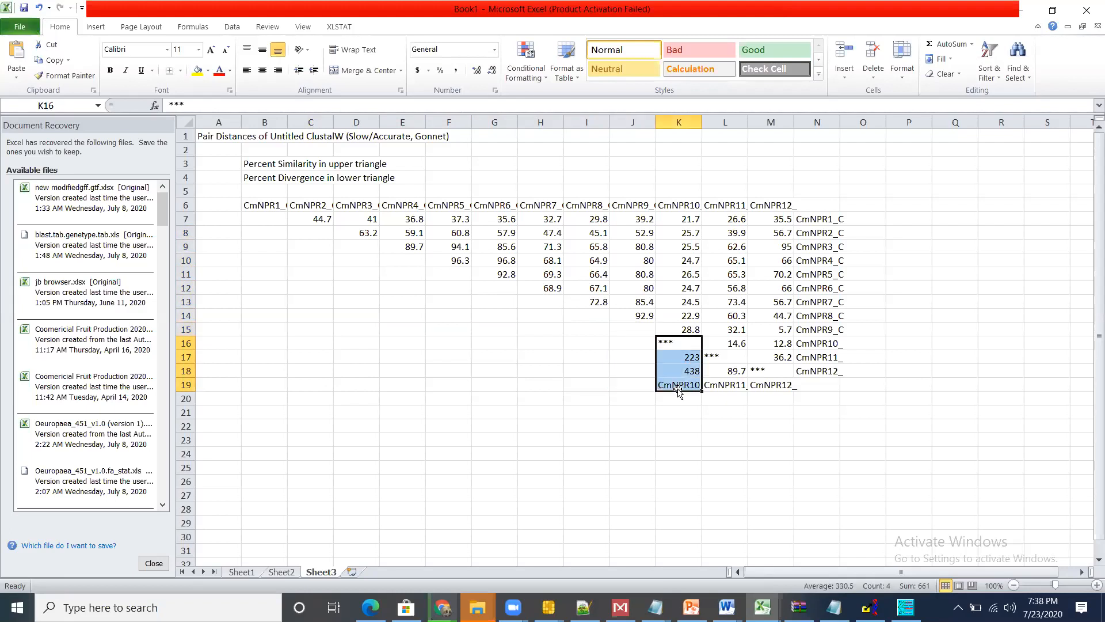
key(Delete)
drag(721, 355, 765, 385)
key(Delete)
key(Delete)
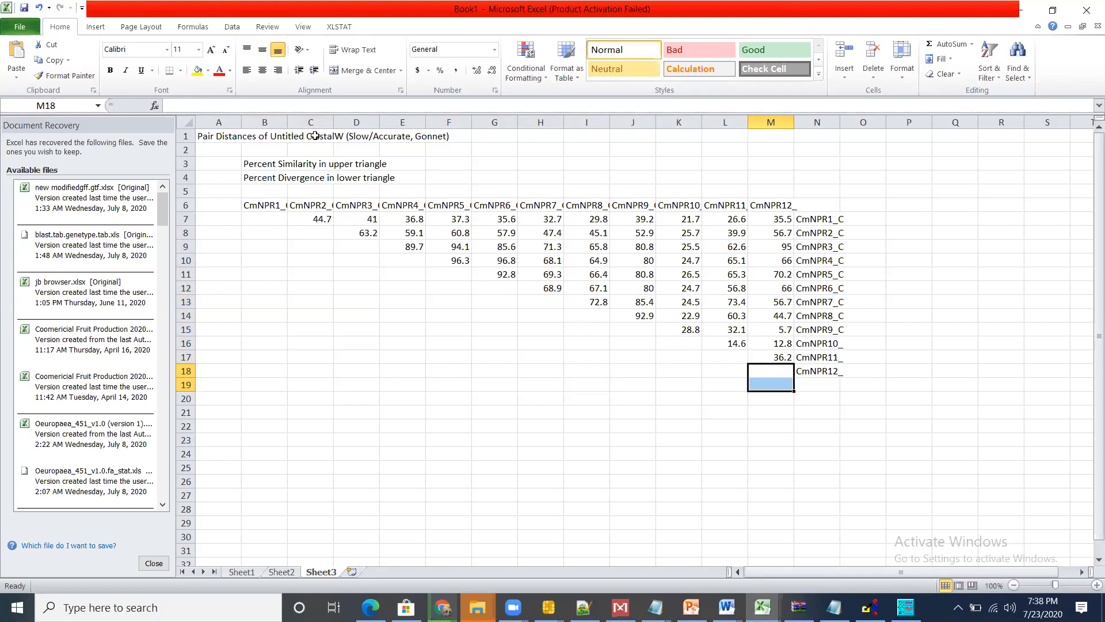
double_click(216, 136)
text(wi)
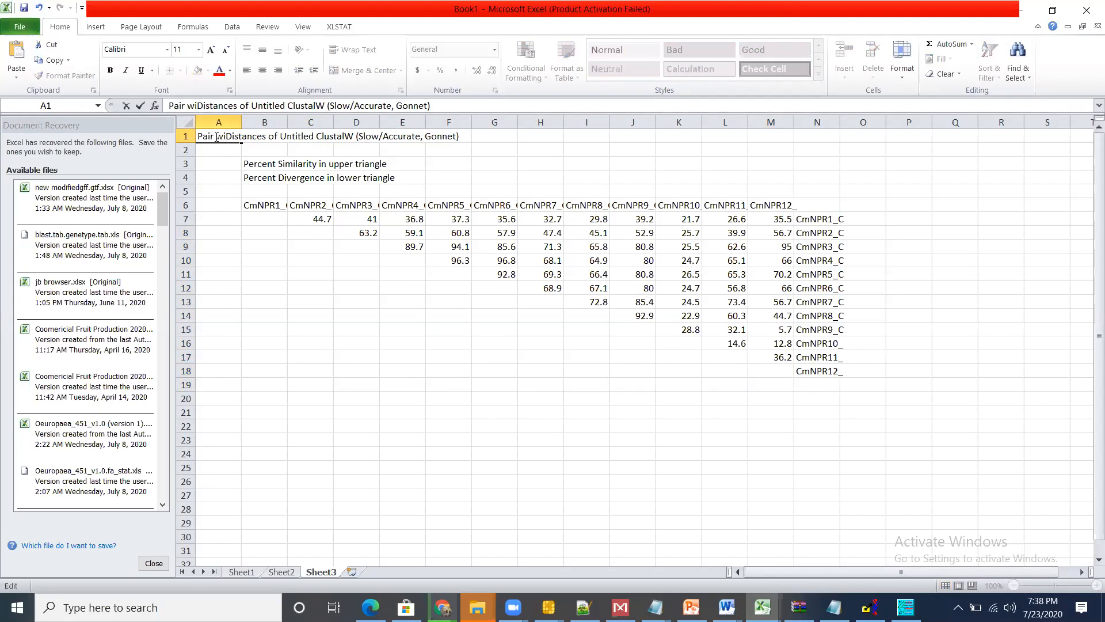
click(275, 163)
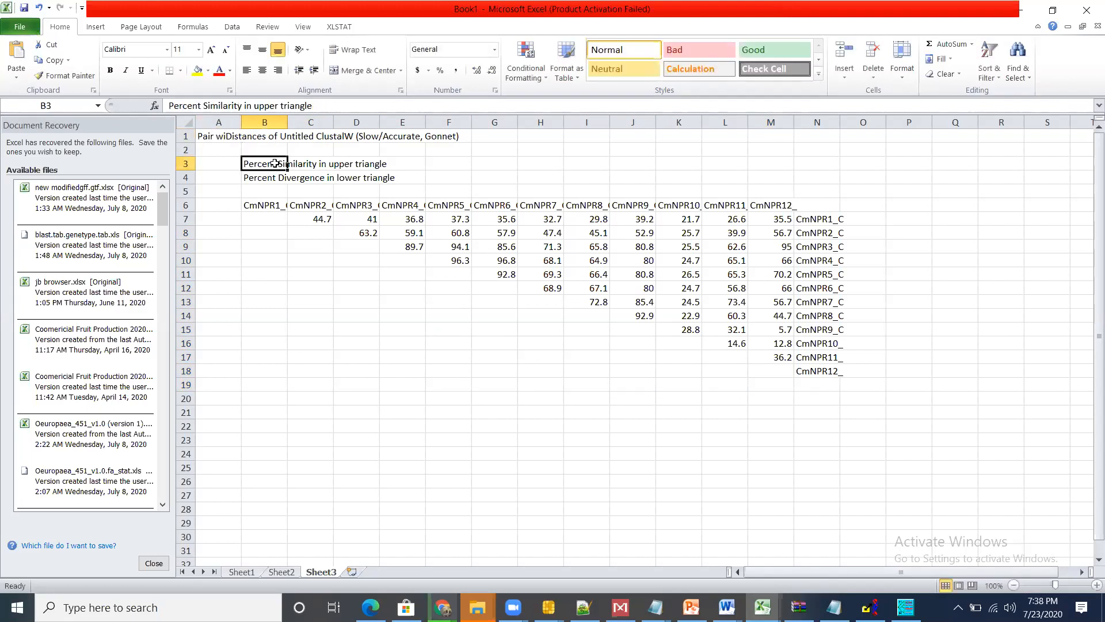
Step: Insert "peptide sequence of NPR gene" after "Percent Similarity in" in the heading in cell B3
double_click(320, 163)
double_click(275, 163)
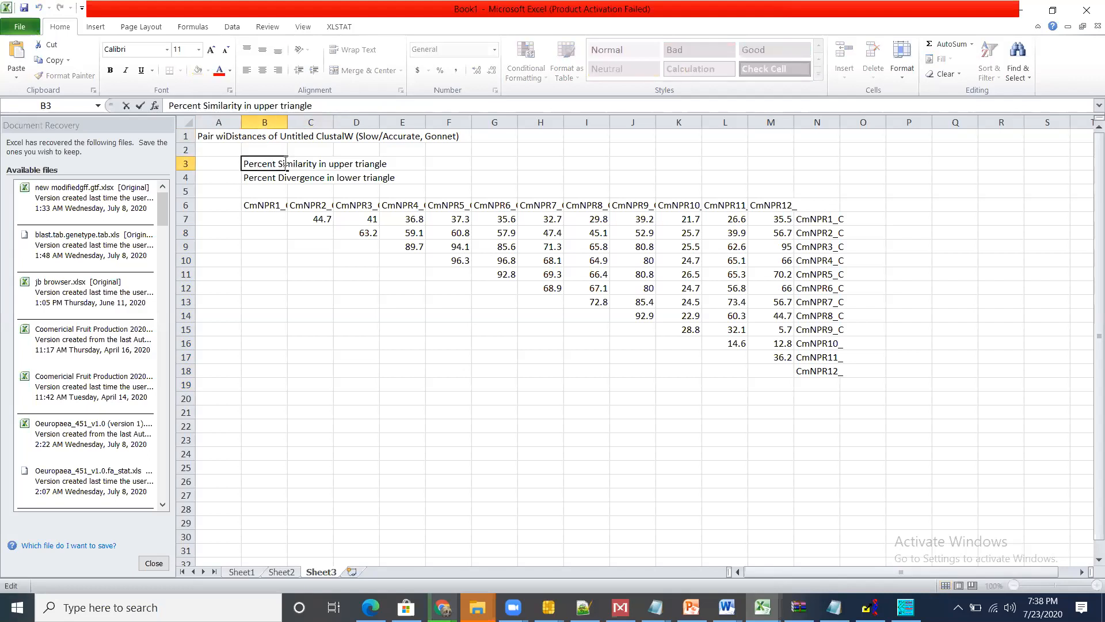
key(Right)
key(Right)
key(Right)
key(Right)
key(Right)
key(Right)
text(peptide)
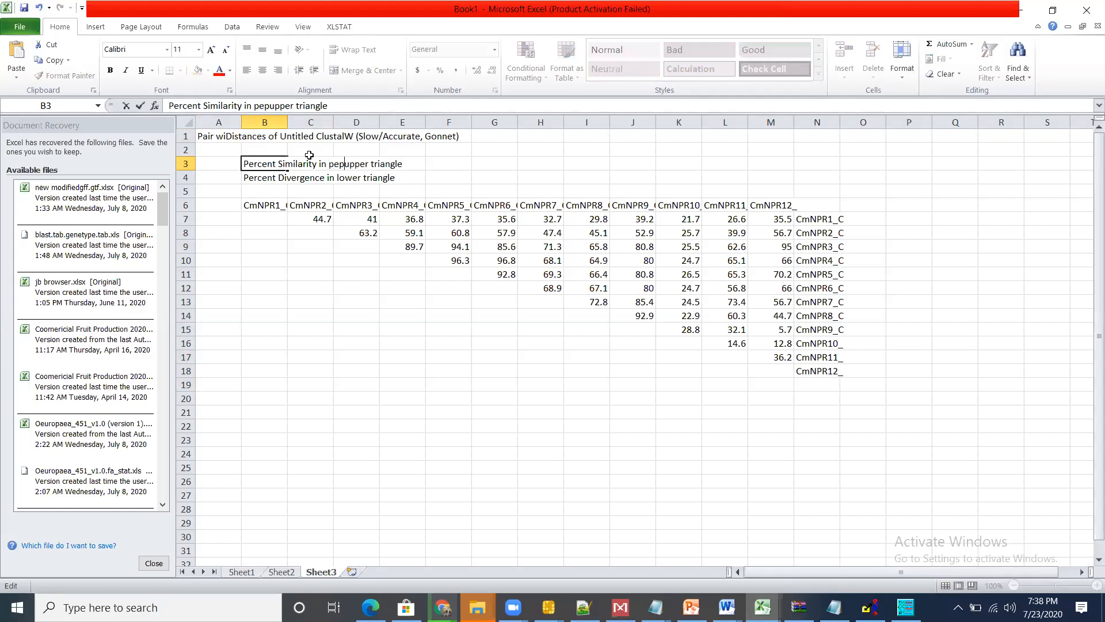
text( seqi)
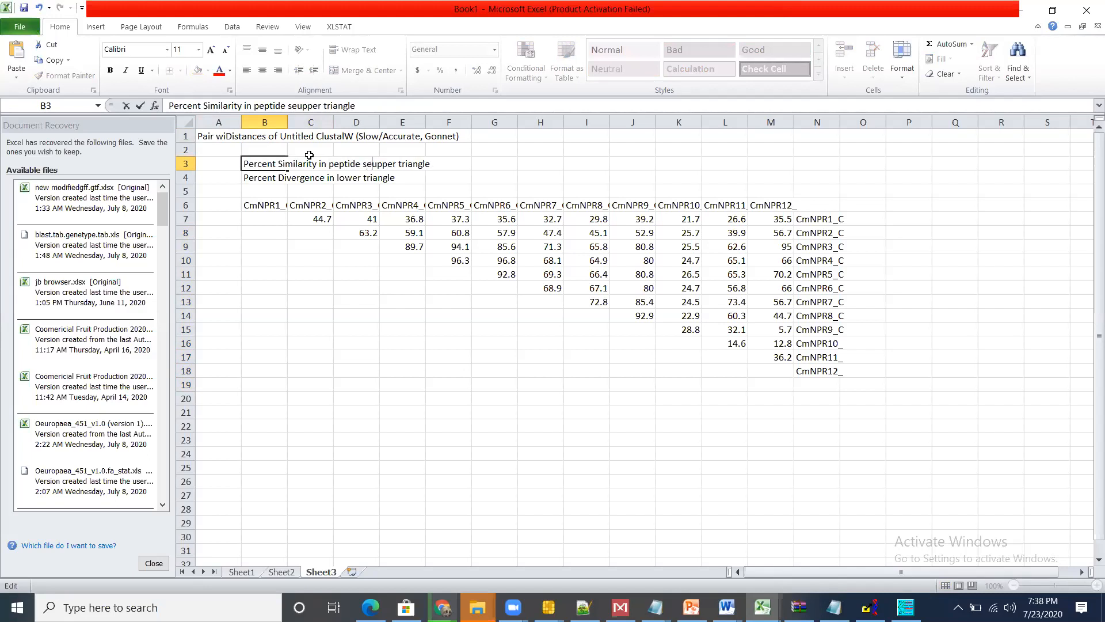
text(uence )
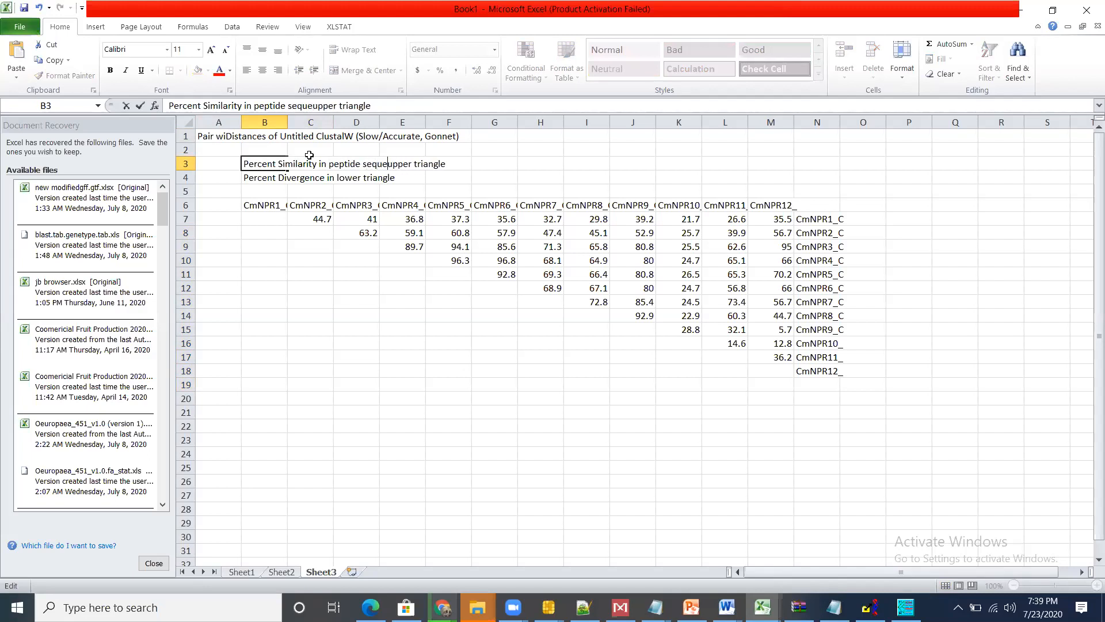
text(of NPR g)
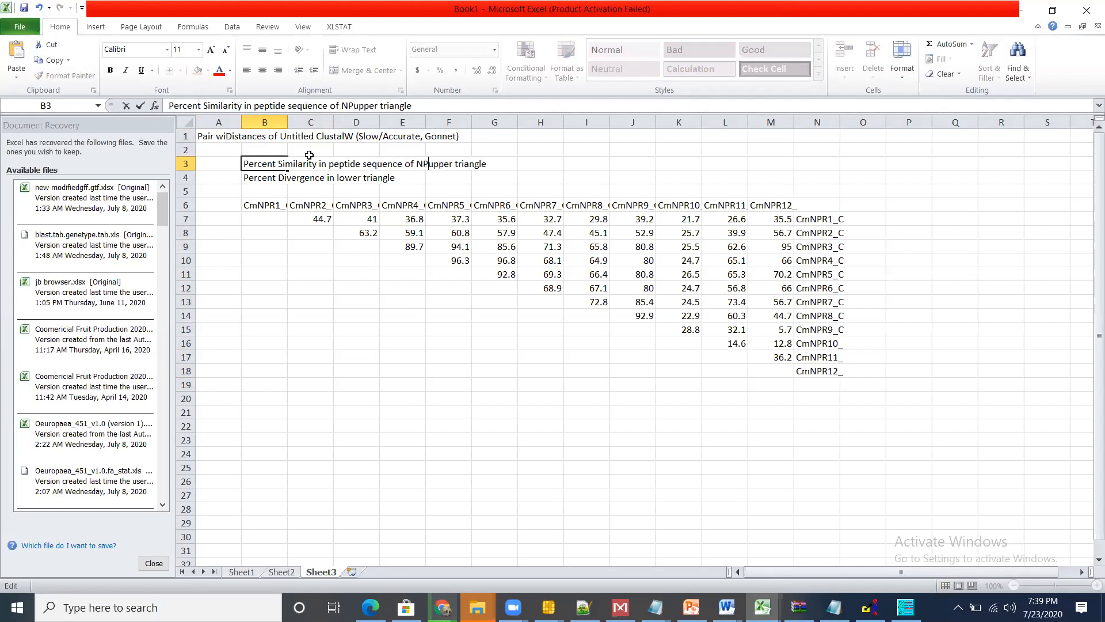
text(ene )
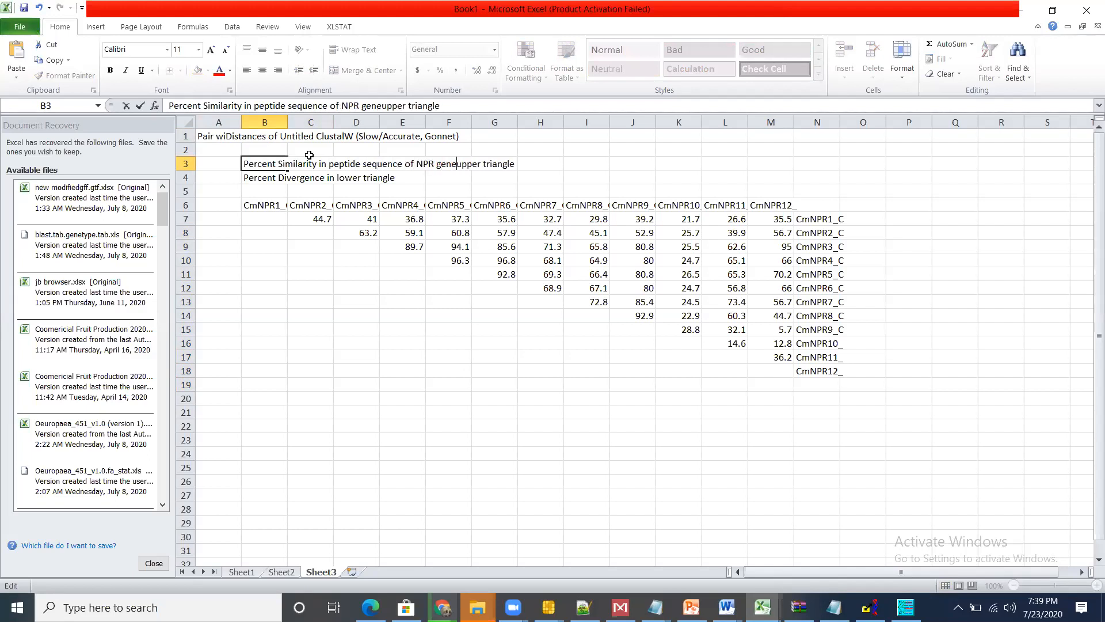
text(isolated)
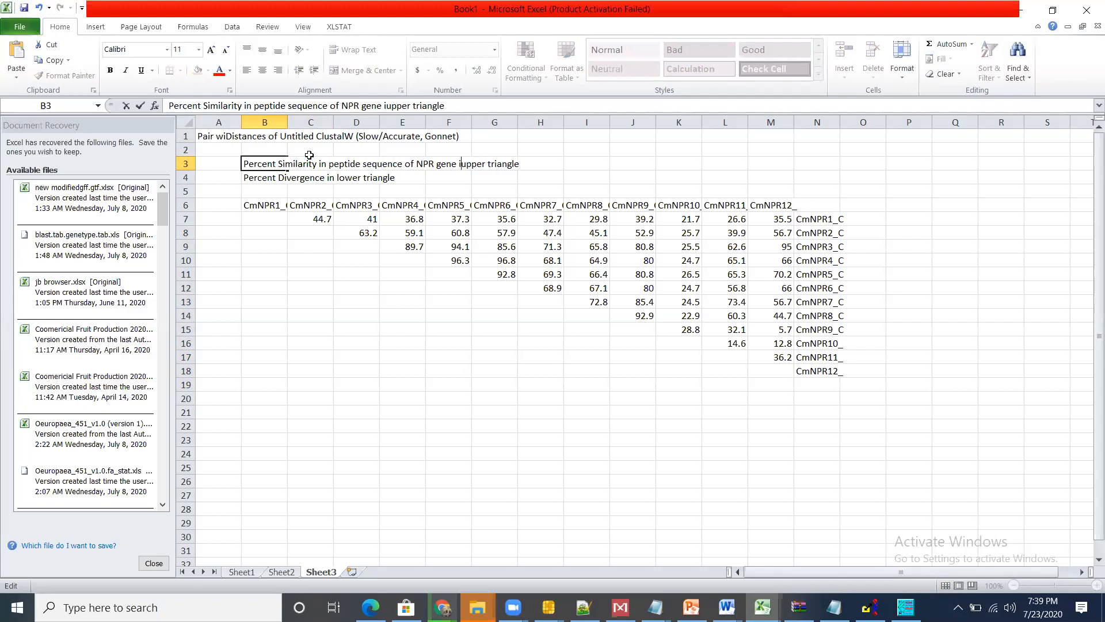
Step: Replace "upper triangle" with "in citrus maxima" at the end of the B3 heading
key(BackSpace)
key(BackSpace)
key(BackSpace)
key(BackSpace)
key(BackSpace)
key(BackSpace)
key(BackSpace)
key(BackSpace)
key(Delete)
key(Delete)
key(Delete)
key(Delete)
key(Delete)
key(Delete)
key(Delete)
key(Delete)
key(Delete)
key(Delete)
key(Delete)
key(Delete)
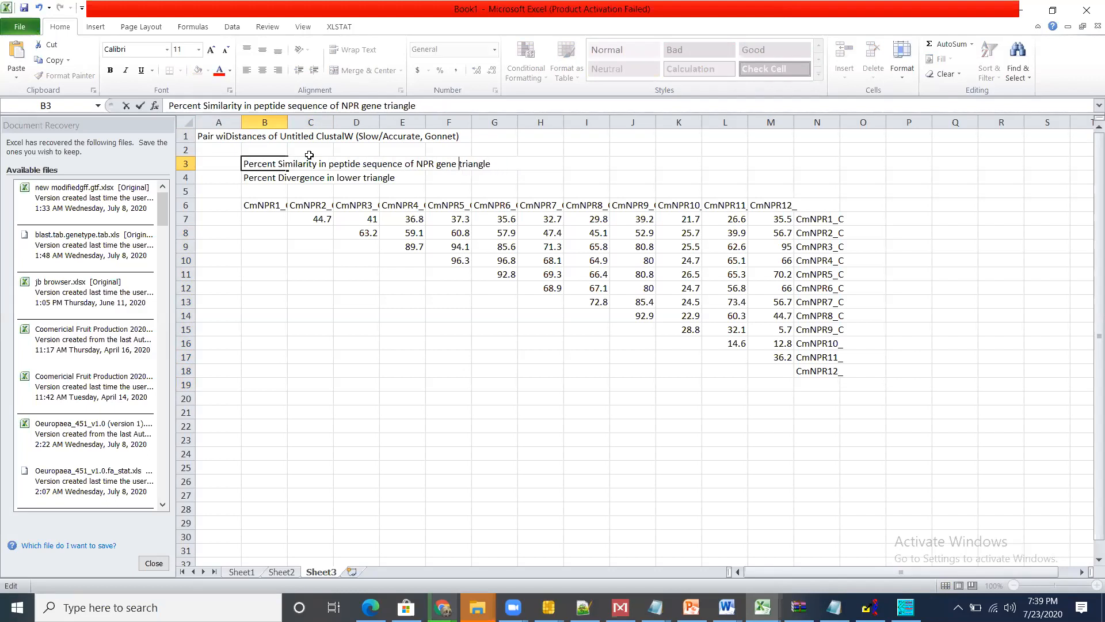
key(Delete)
text(in citrus maxima)
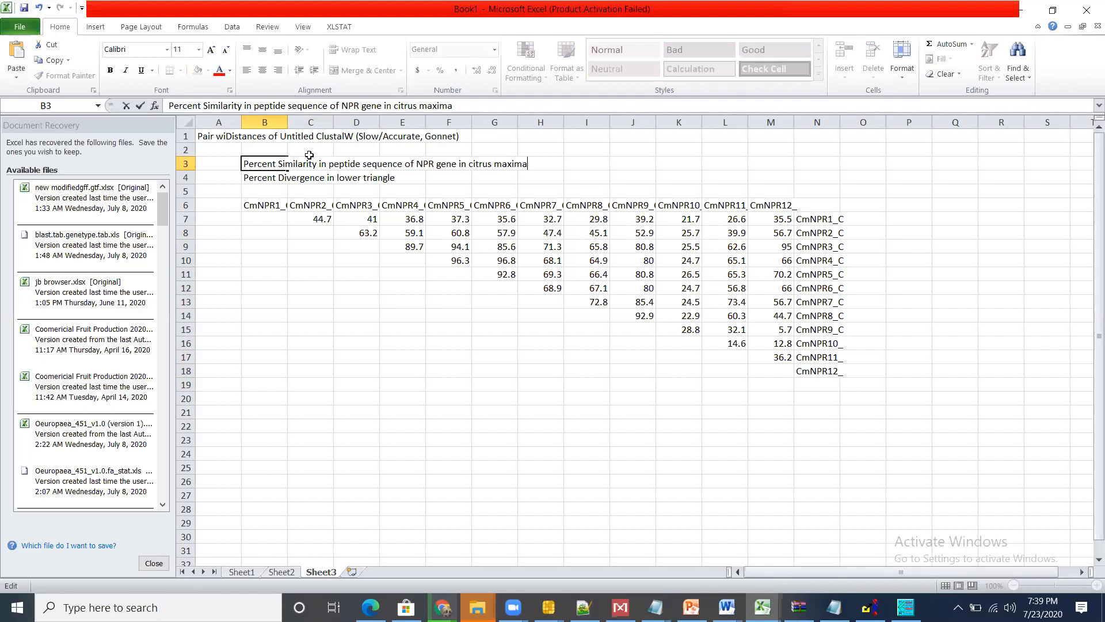
Step: Clear the percent divergence note in row 4 and the pair distances title in row 1
click(259, 179)
drag(259, 179, 482, 138)
key(Delete)
click(209, 151)
key(Delete)
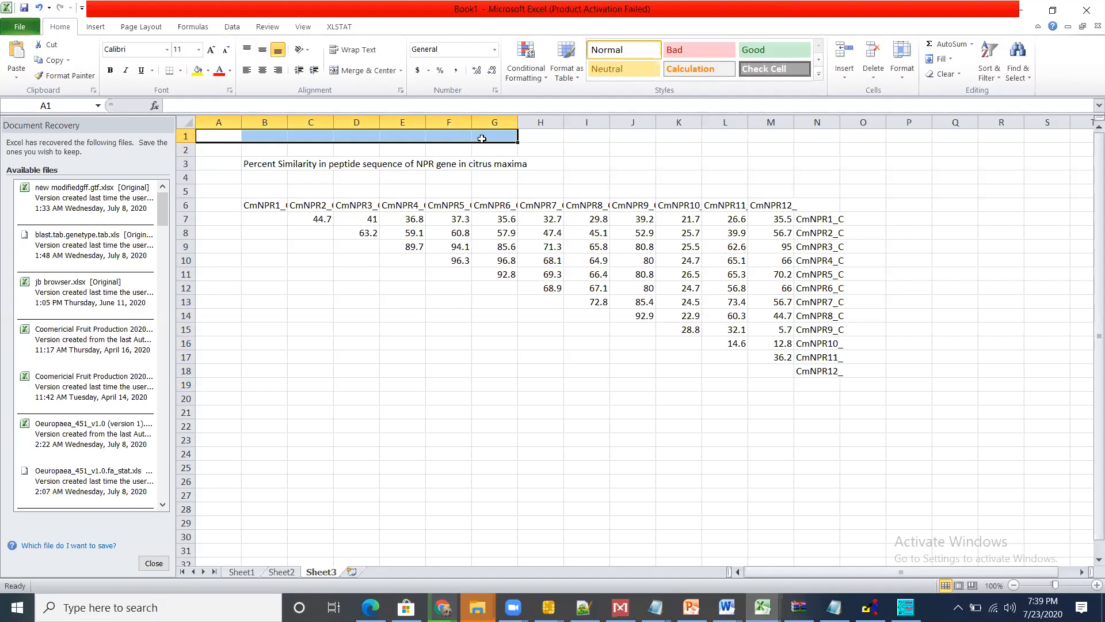
click(502, 273)
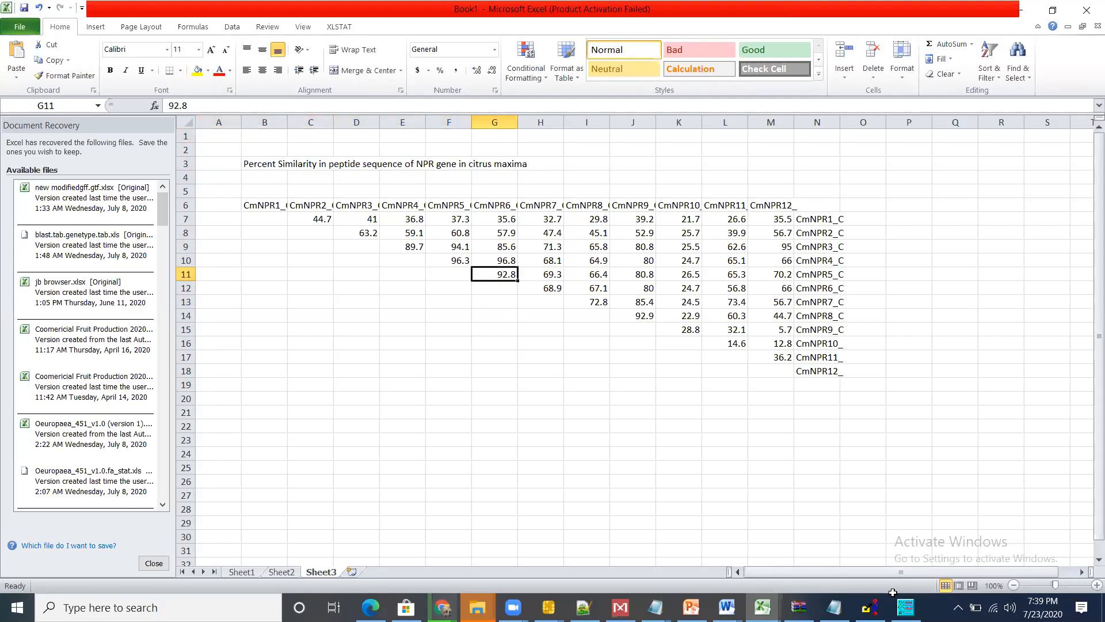
Step: Switch to MegAlign and examine the percent identity of CmNPR5 with CmNPR6, and of CmNPR3 with CmNPR9 and CmNPR10
click(905, 607)
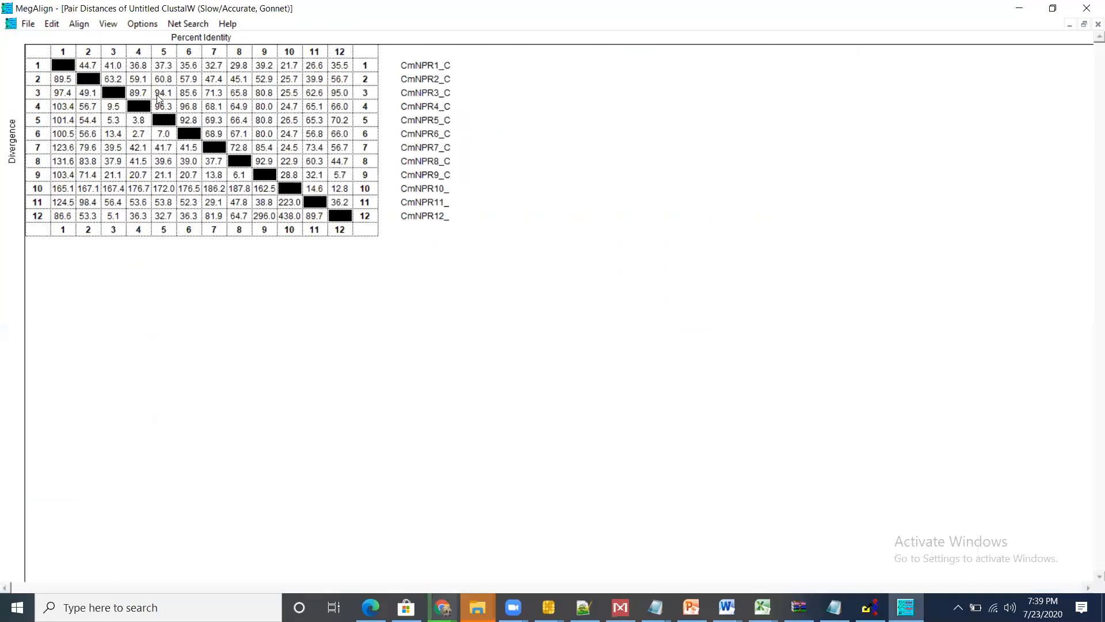
click(189, 123)
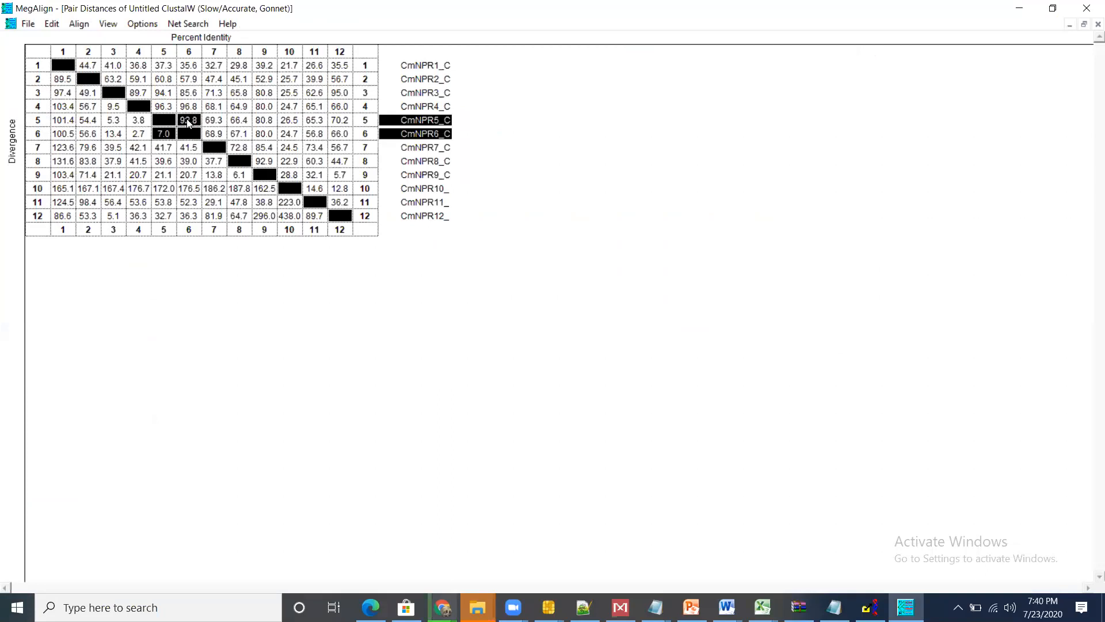
click(187, 119)
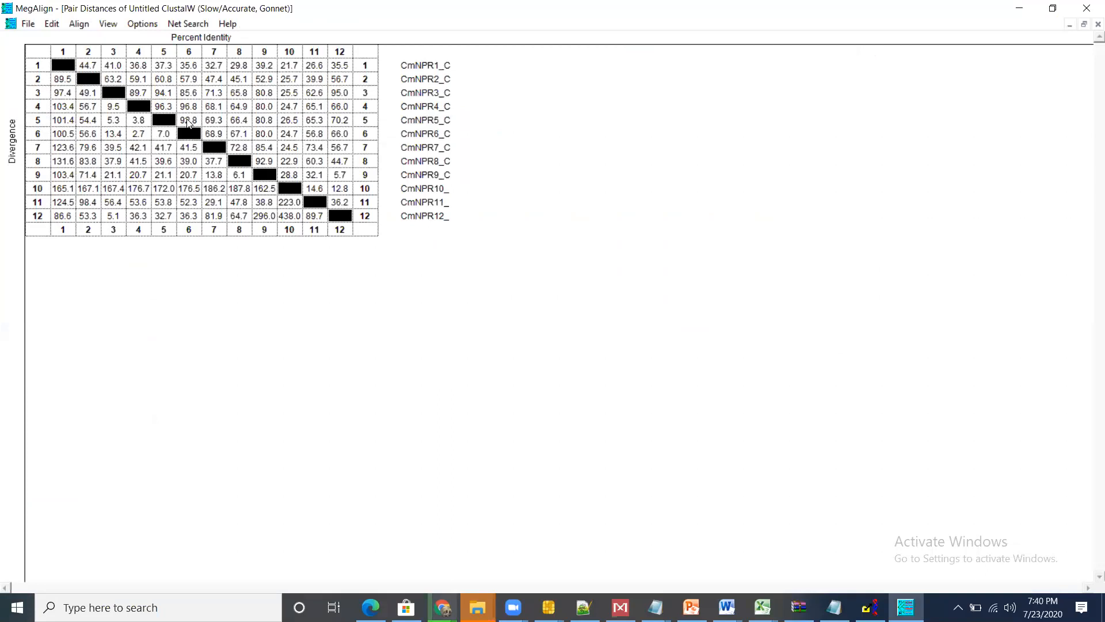
click(255, 94)
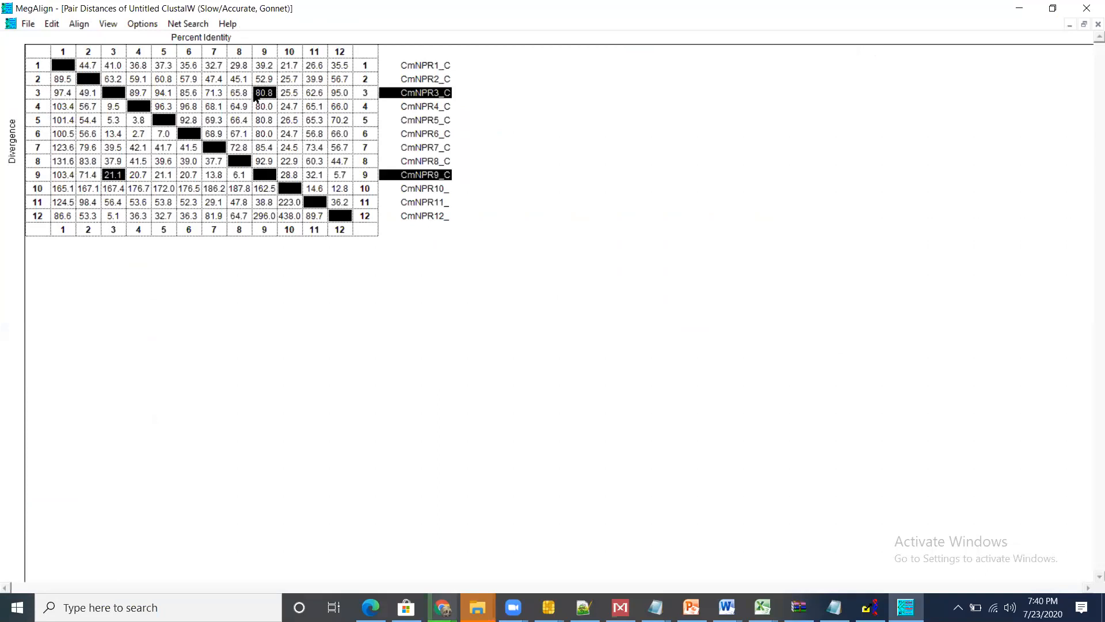
click(255, 95)
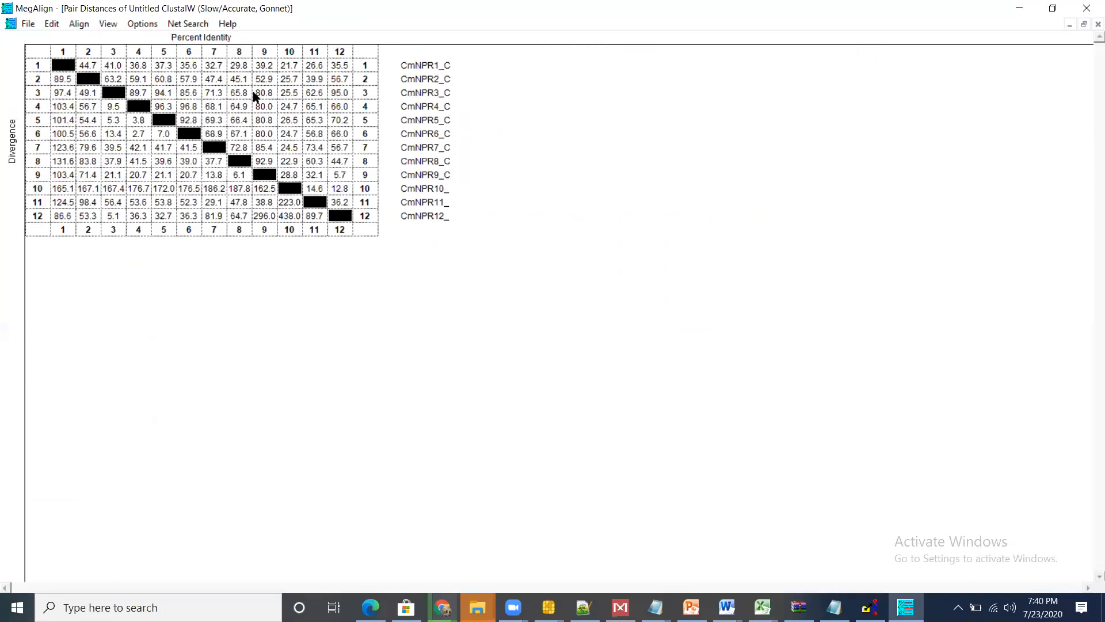
click(292, 94)
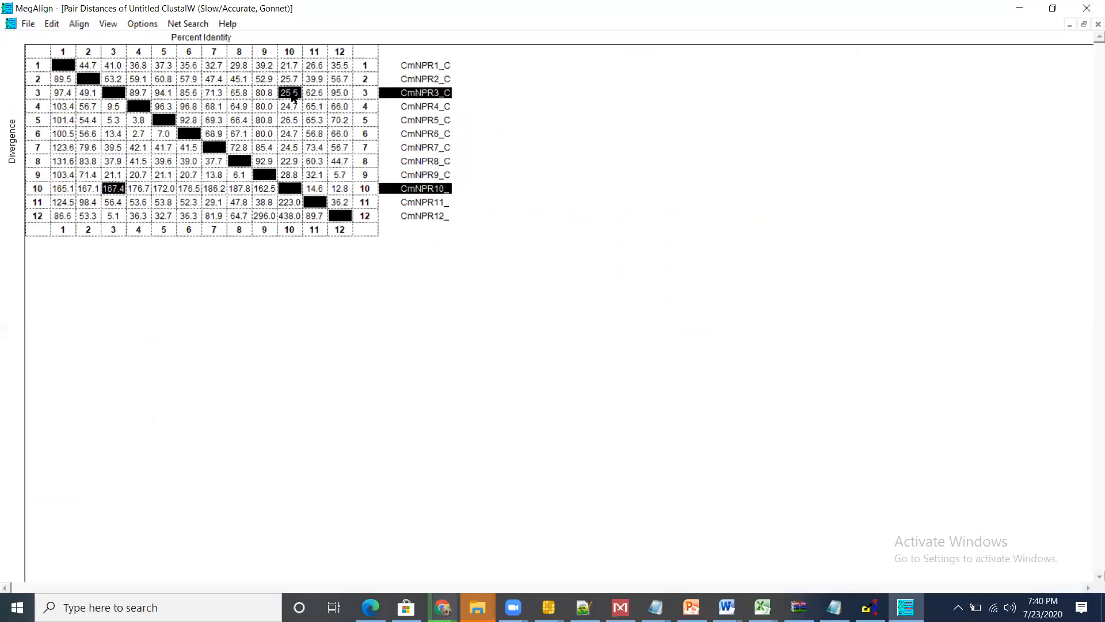
click(292, 96)
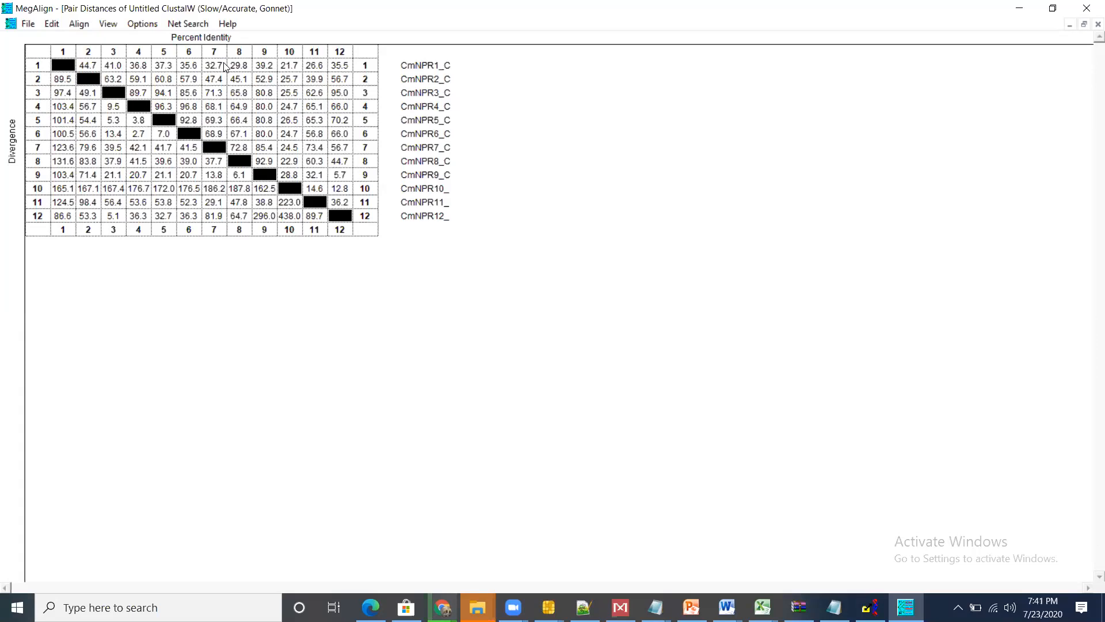
click(149, 28)
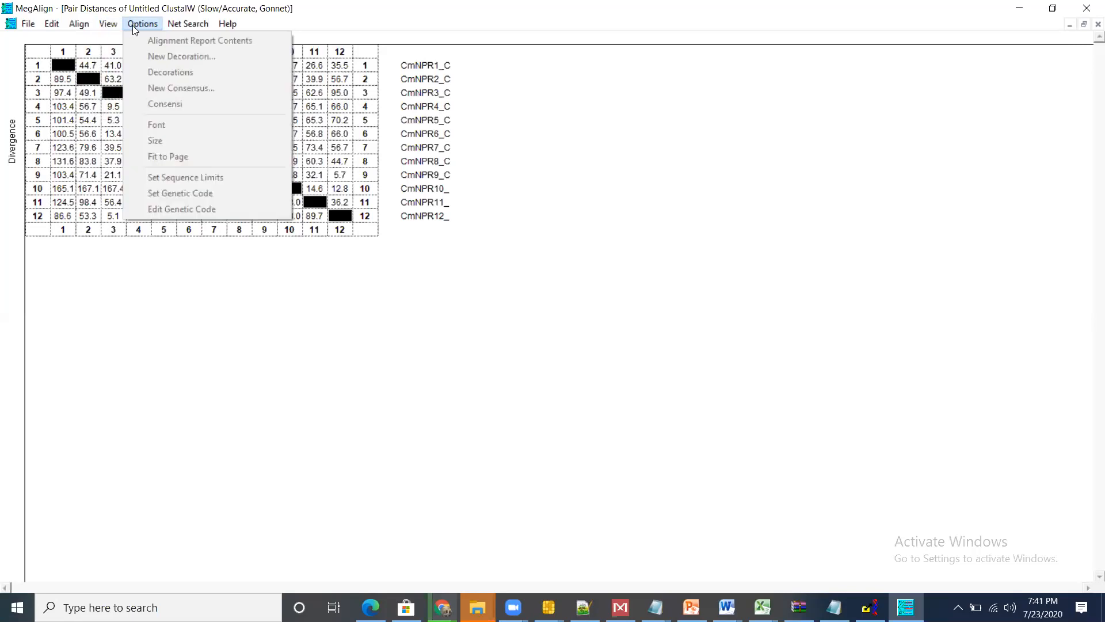
mouse_move(196, 25)
mouse_move(146, 27)
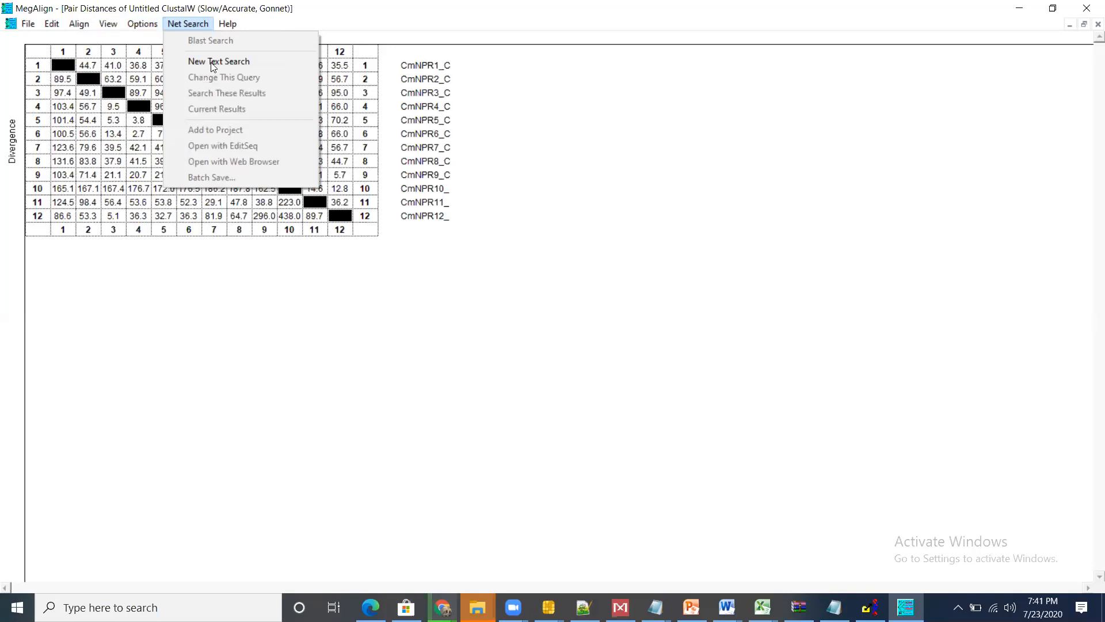
click(255, 340)
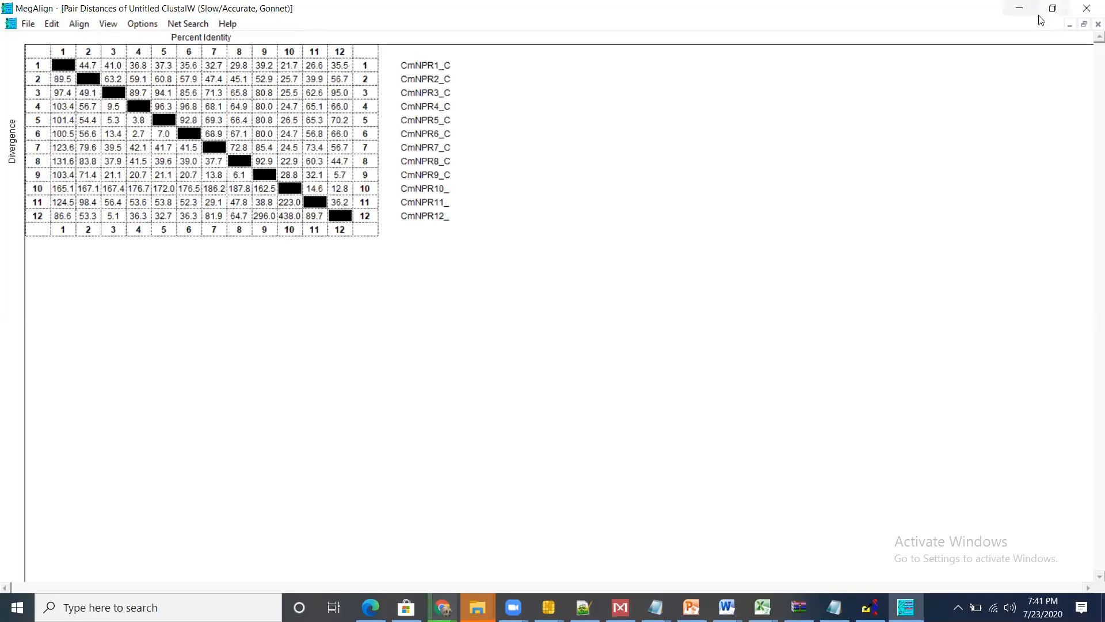
Step: Close MegAlign, discarding the changes to the Untitled alignment, and bring up the open Zoom windows
click(1090, 8)
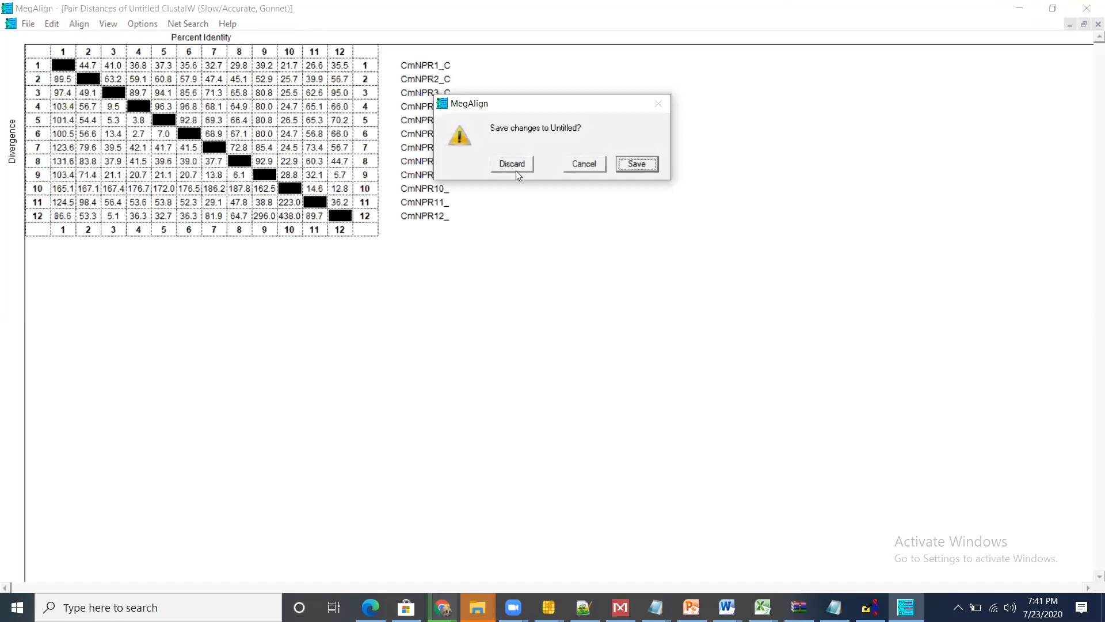
click(516, 169)
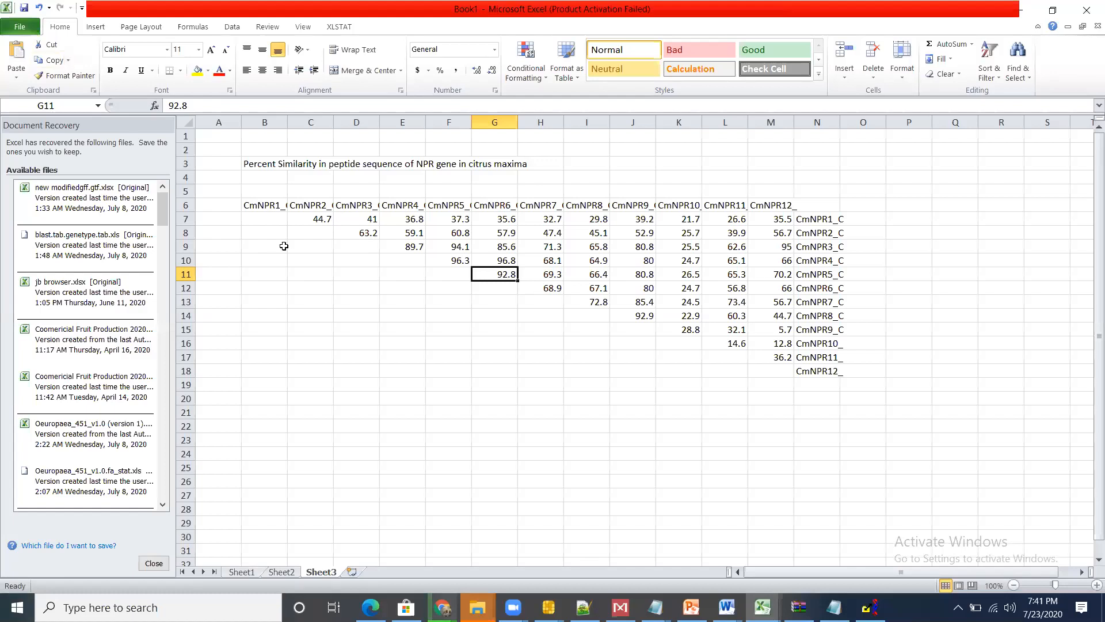
click(513, 608)
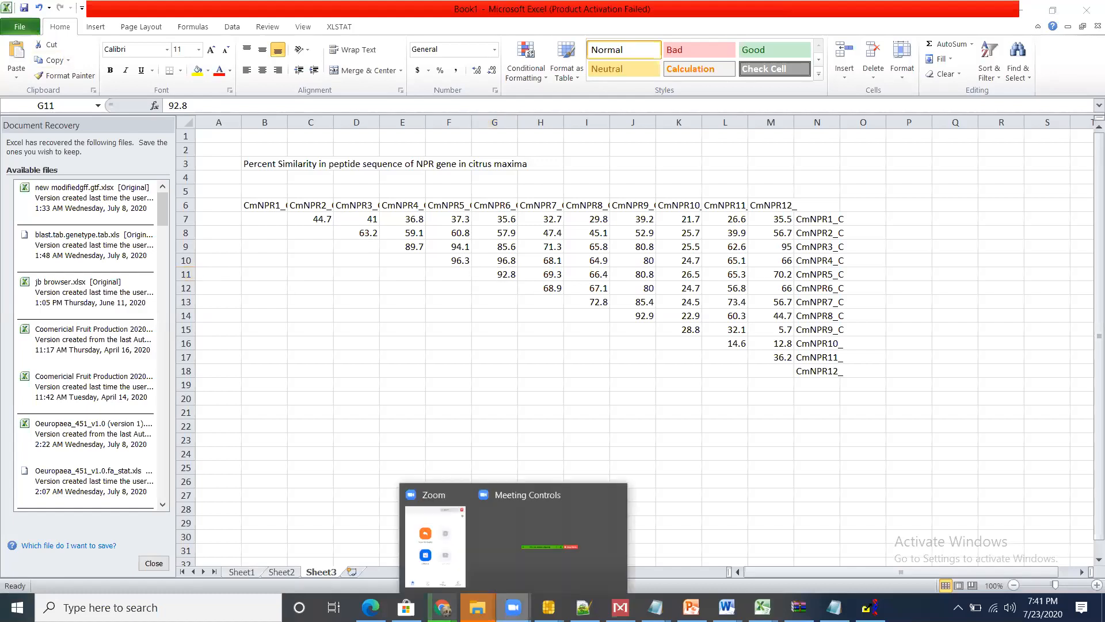